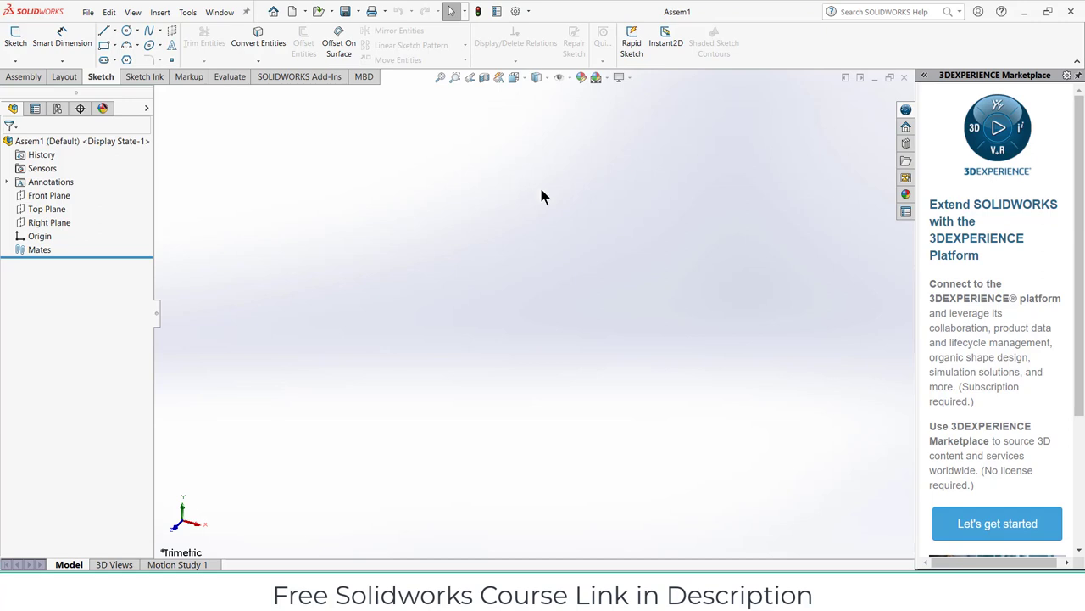
Step: Insert a new in-context part (Part1^Assem1) and open its first sketch on the Top Plane
{"action": "left_click", "coordinate": [33, 77]}
{"action": "left_click", "coordinate": [85, 63]}
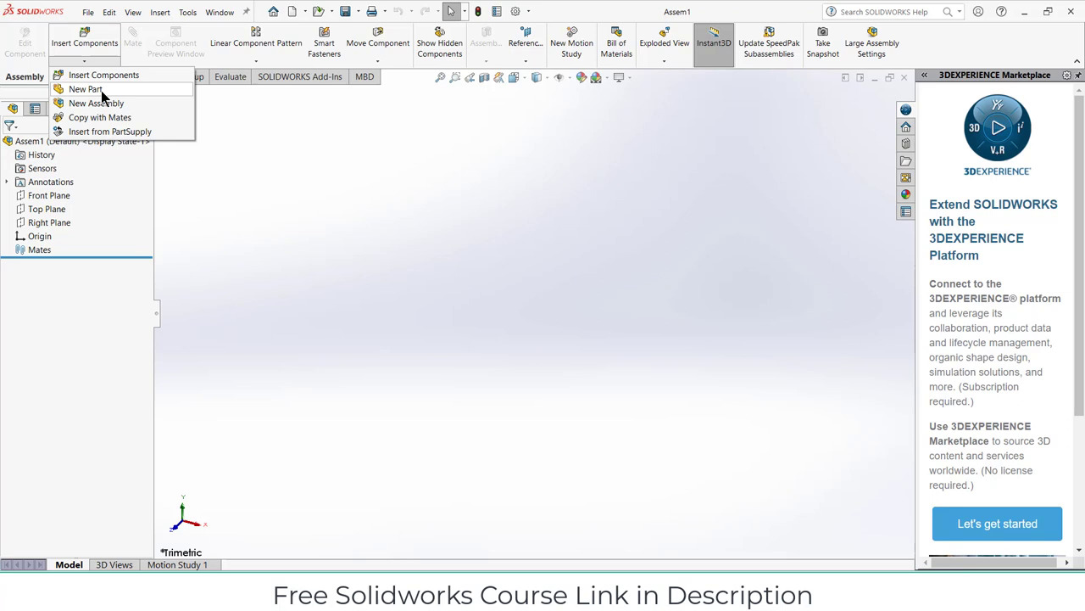
{"action": "left_click", "coordinate": [101, 89]}
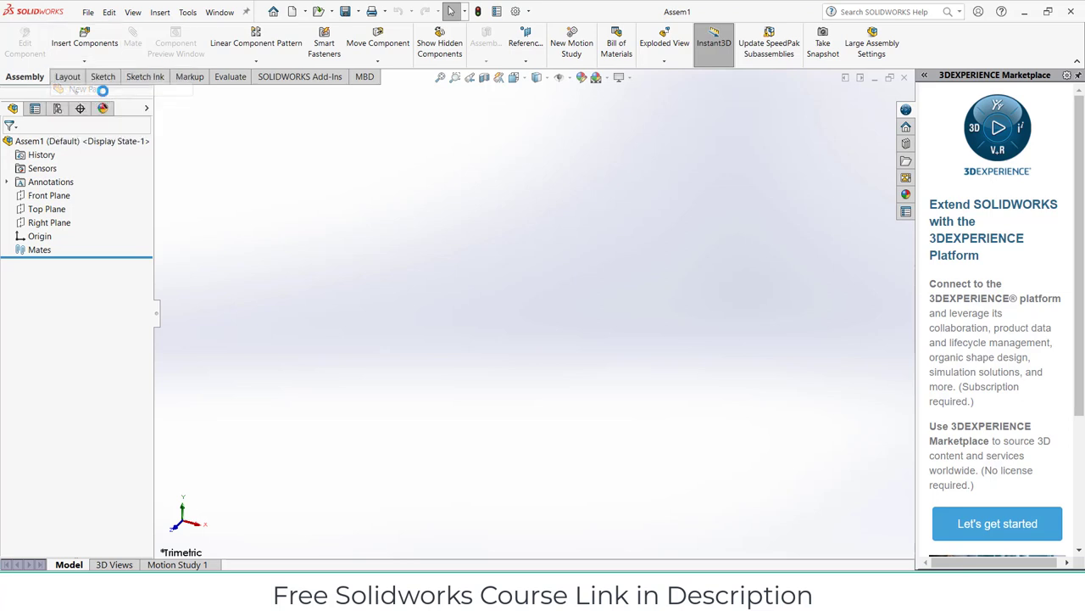
{"action": "left_click", "coordinate": [49, 212]}
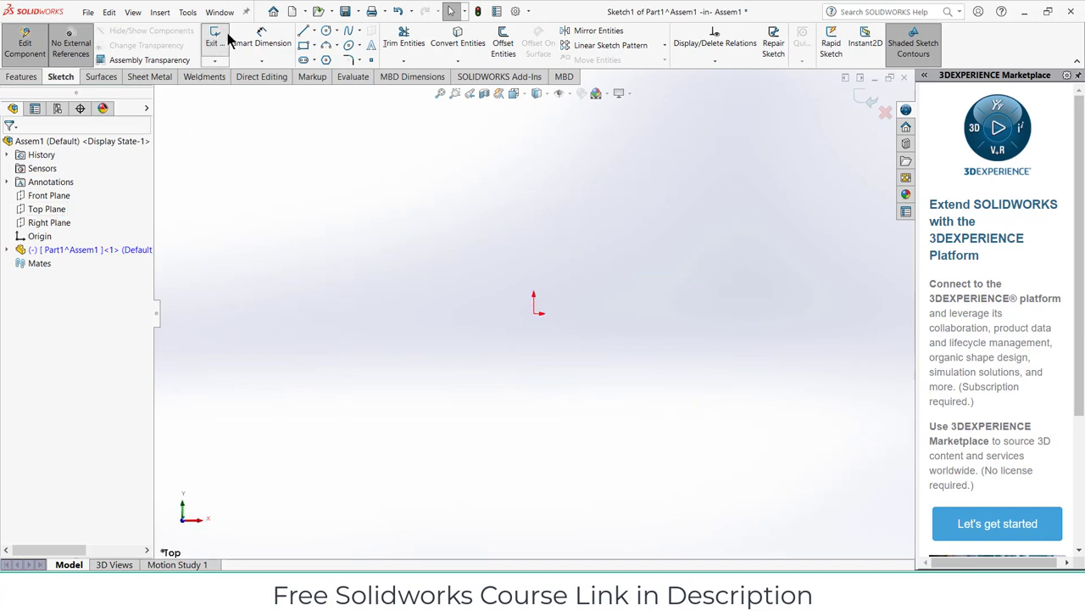
Step: Draw a center rectangle anchored at the origin
{"action": "left_click", "coordinate": [314, 47]}
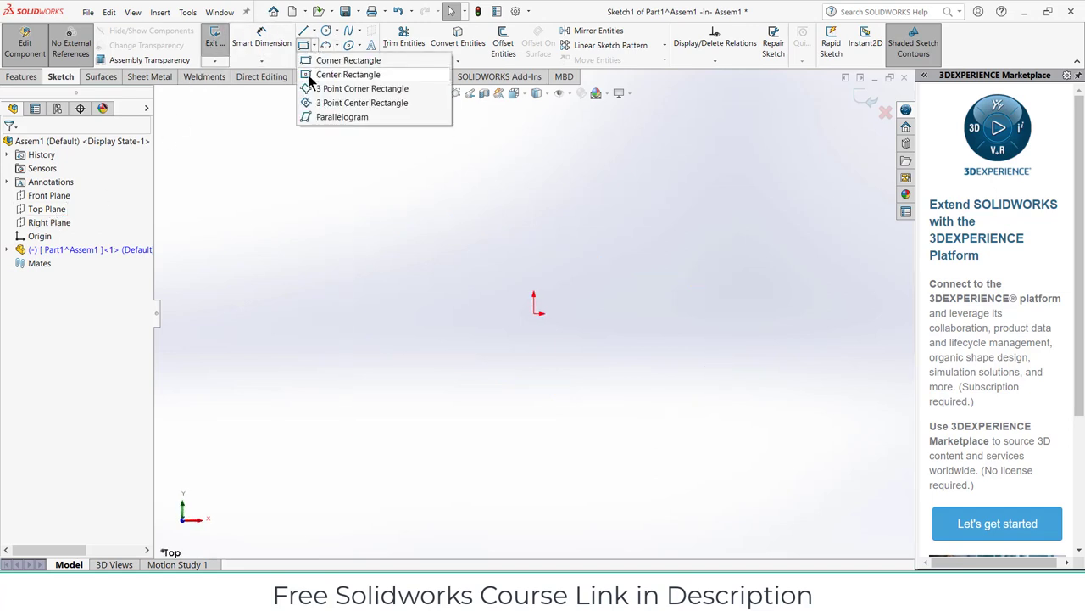
{"action": "left_click", "coordinate": [310, 75]}
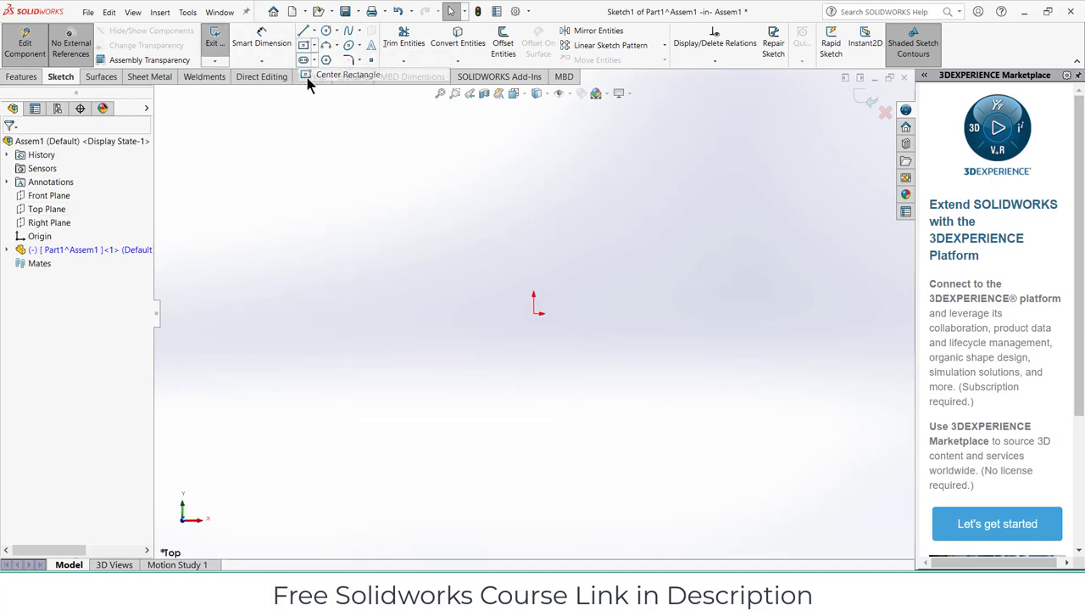
{"action": "left_click", "coordinate": [535, 313]}
{"action": "left_click", "coordinate": [761, 492]}
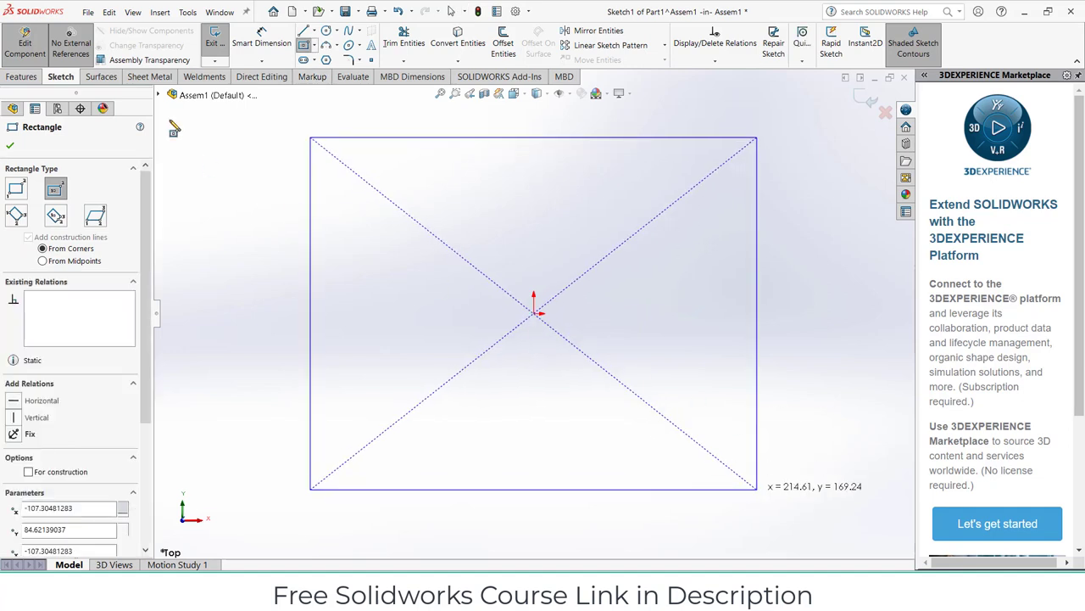
Step: Dimension the rectangle's width and height to 200 mm each
{"action": "left_click", "coordinate": [255, 38]}
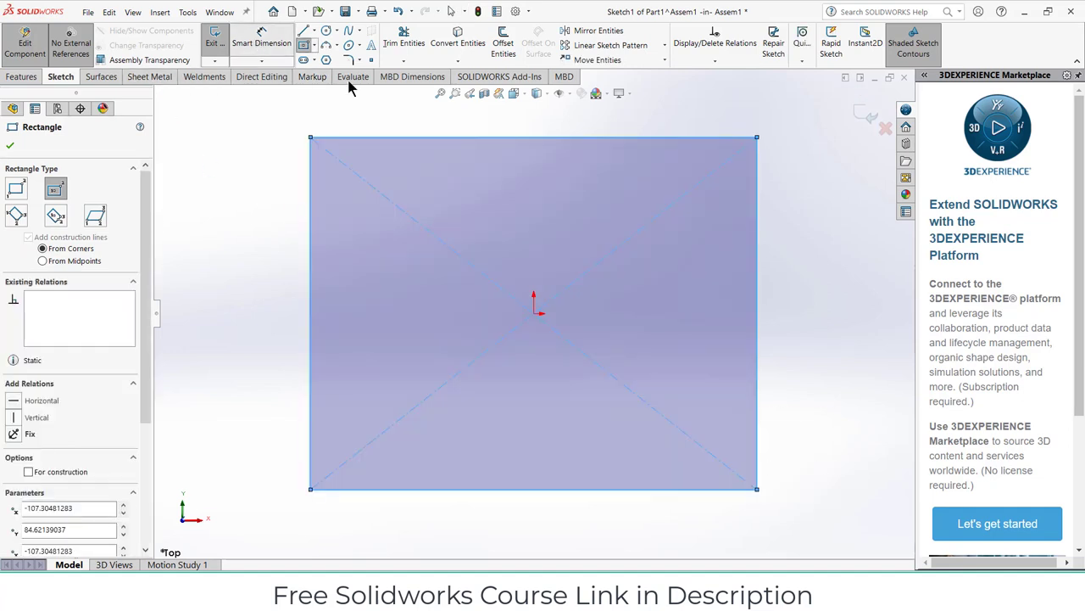
{"action": "left_click", "coordinate": [510, 139]}
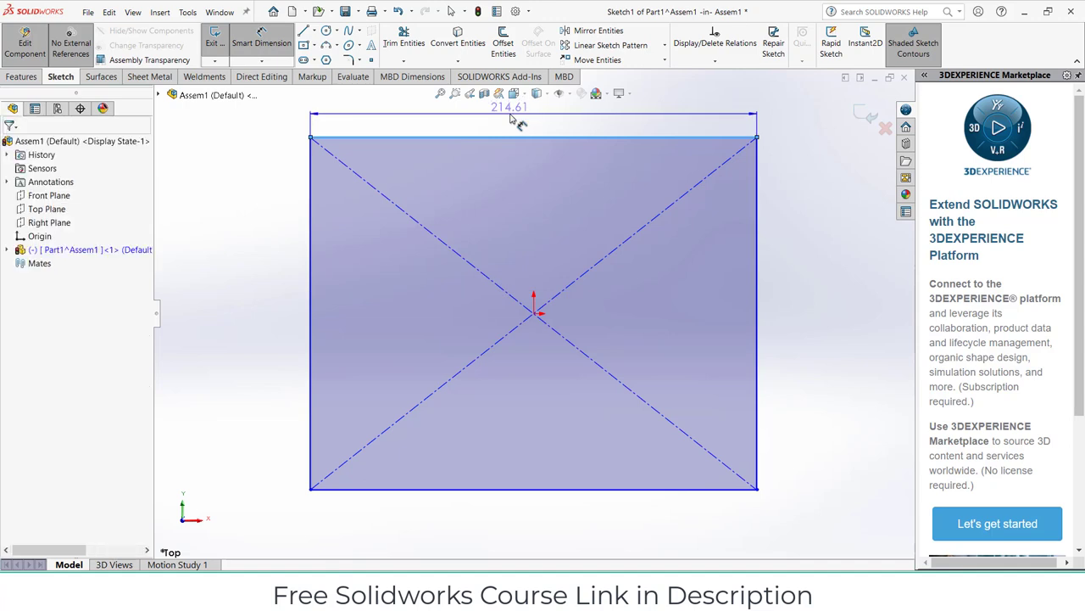
{"action": "left_click", "coordinate": [512, 120]}
{"action": "type", "text": "200"}
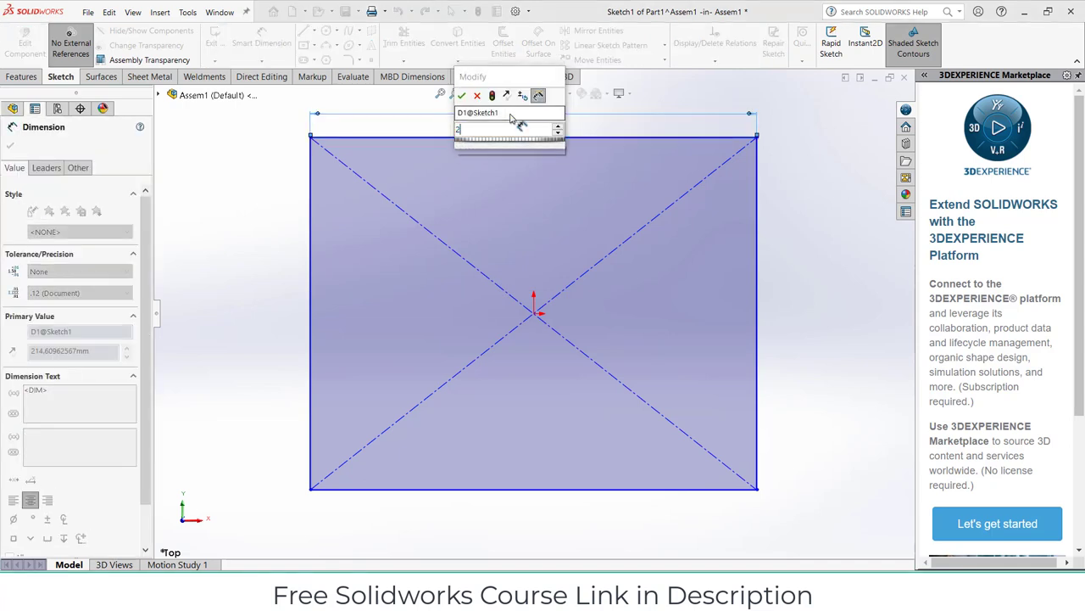
{"action": "key", "text": "Return"}
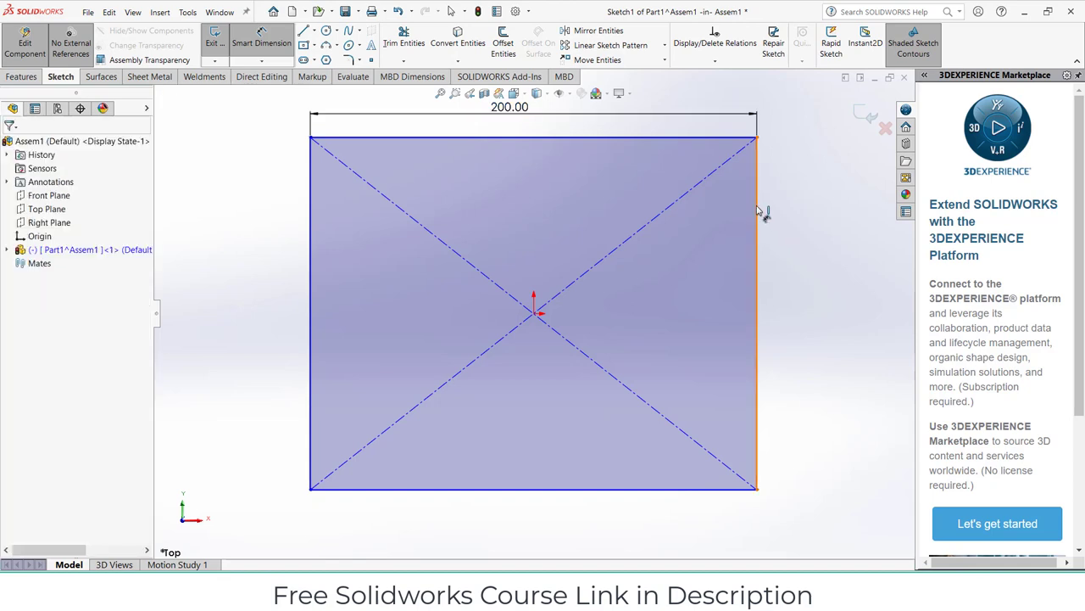
{"action": "left_click", "coordinate": [759, 216]}
{"action": "left_click", "coordinate": [807, 229]}
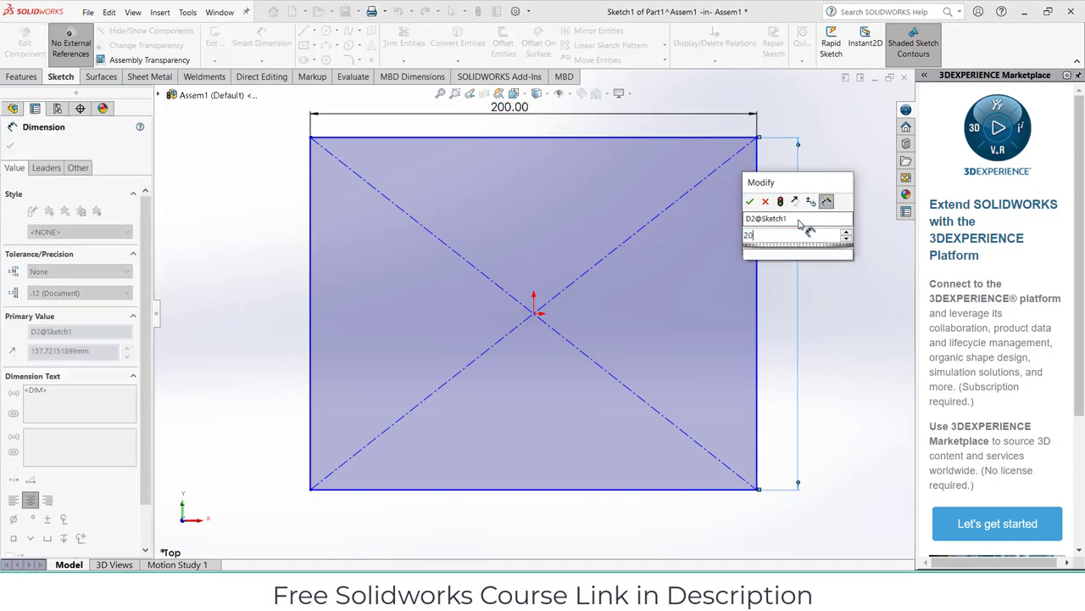
{"action": "key", "text": "Escape"}
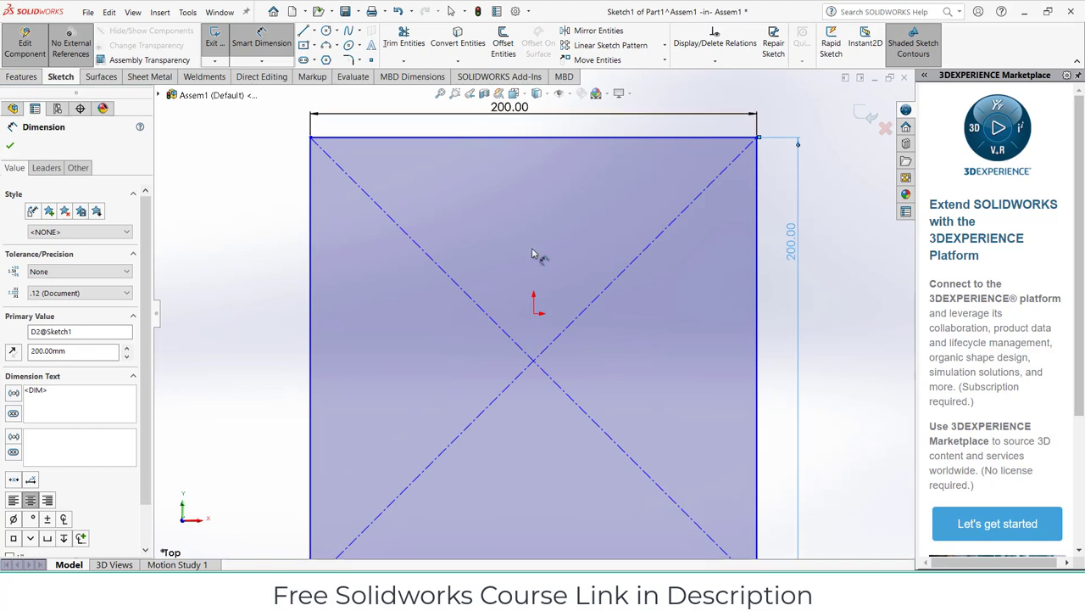
Step: Dimension the top and left edges 100 mm from the centre point
{"action": "left_click", "coordinate": [561, 141]}
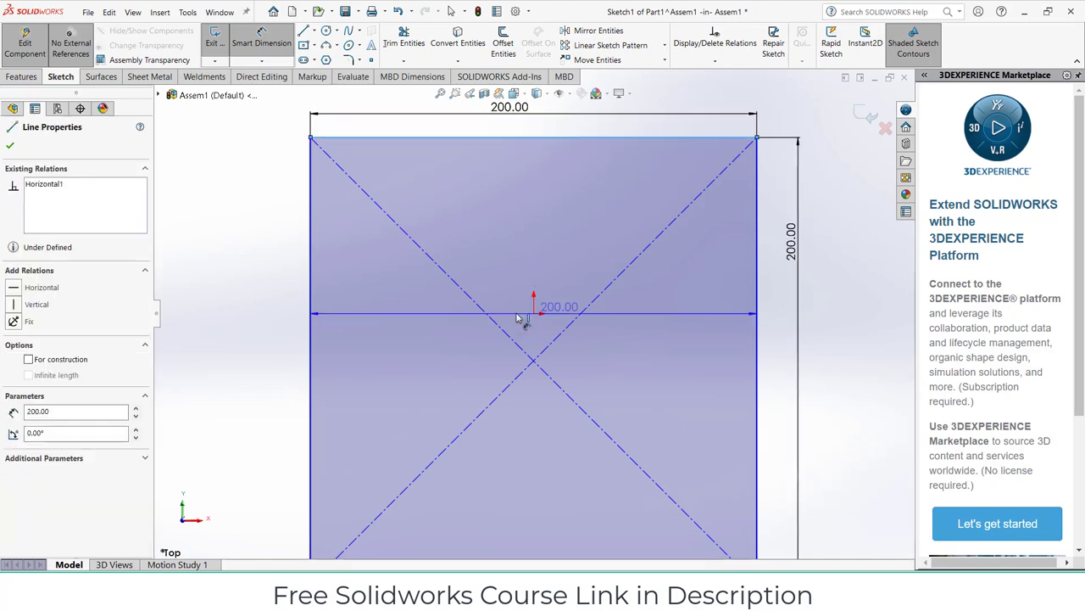
{"action": "left_click", "coordinate": [538, 318]}
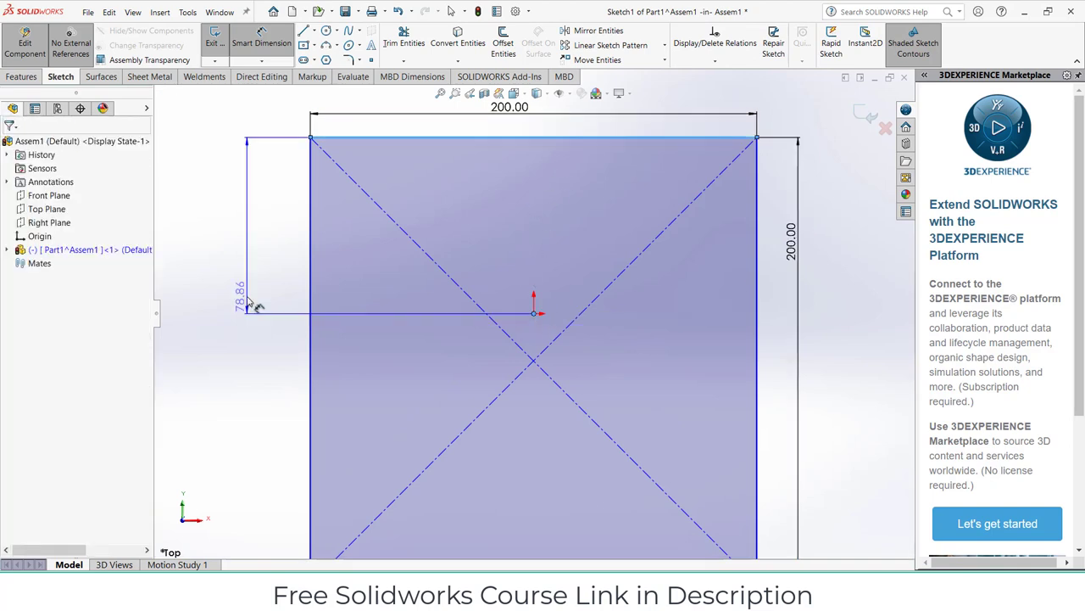
{"action": "left_click", "coordinate": [249, 301]}
{"action": "type", "text": "100"}
{"action": "key", "text": "Return"}
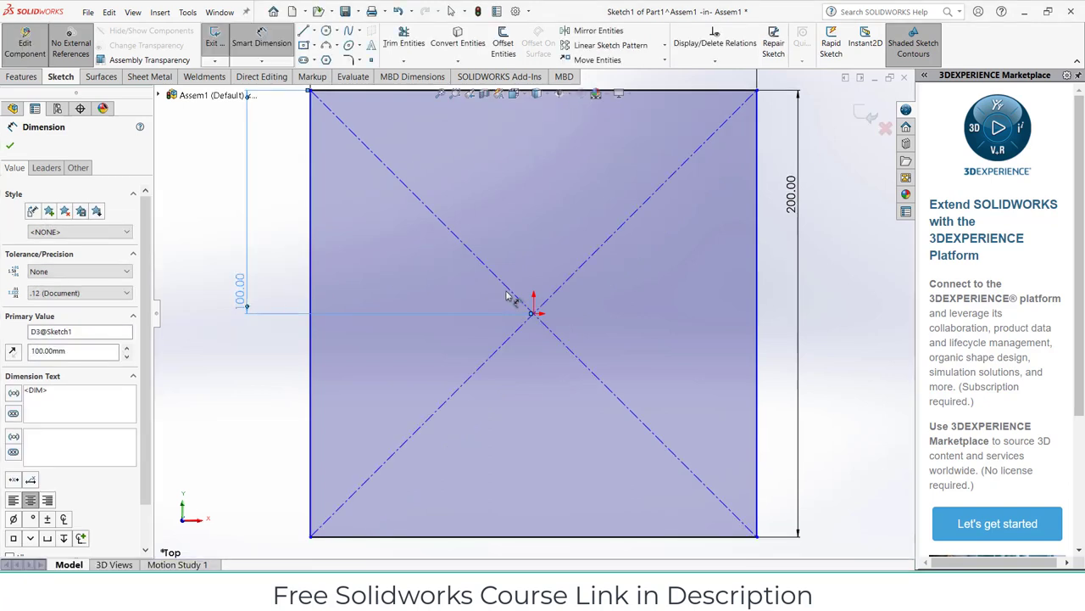
{"action": "scroll", "coordinate": [507, 296], "scroll_direction": "up", "scroll_amount": 3}
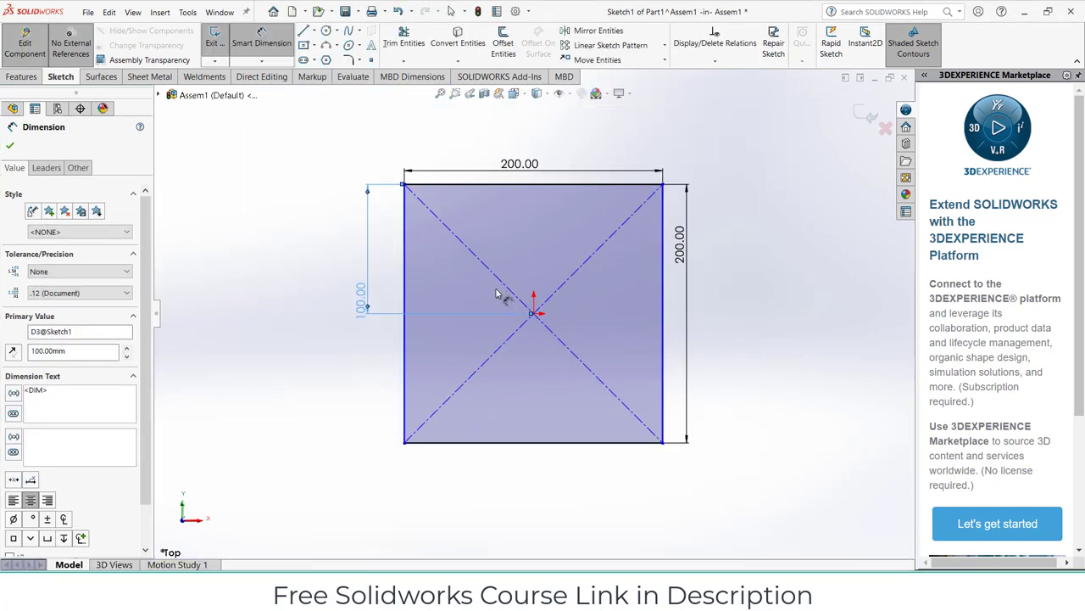
{"action": "left_click", "coordinate": [409, 342]}
{"action": "left_click", "coordinate": [534, 313]}
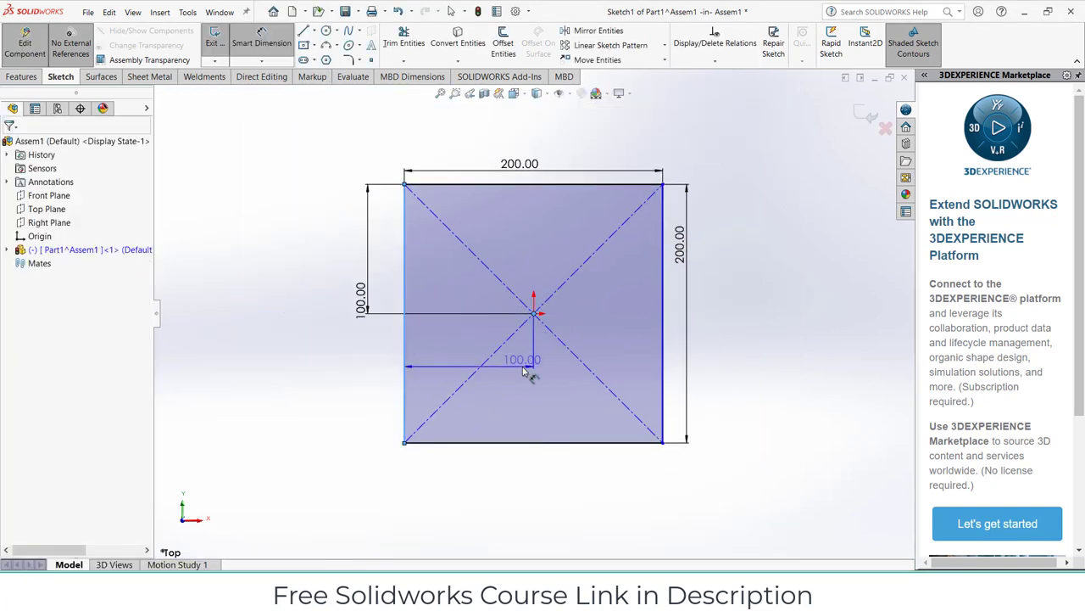
{"action": "left_click", "coordinate": [526, 371]}
{"action": "left_click", "coordinate": [480, 355]}
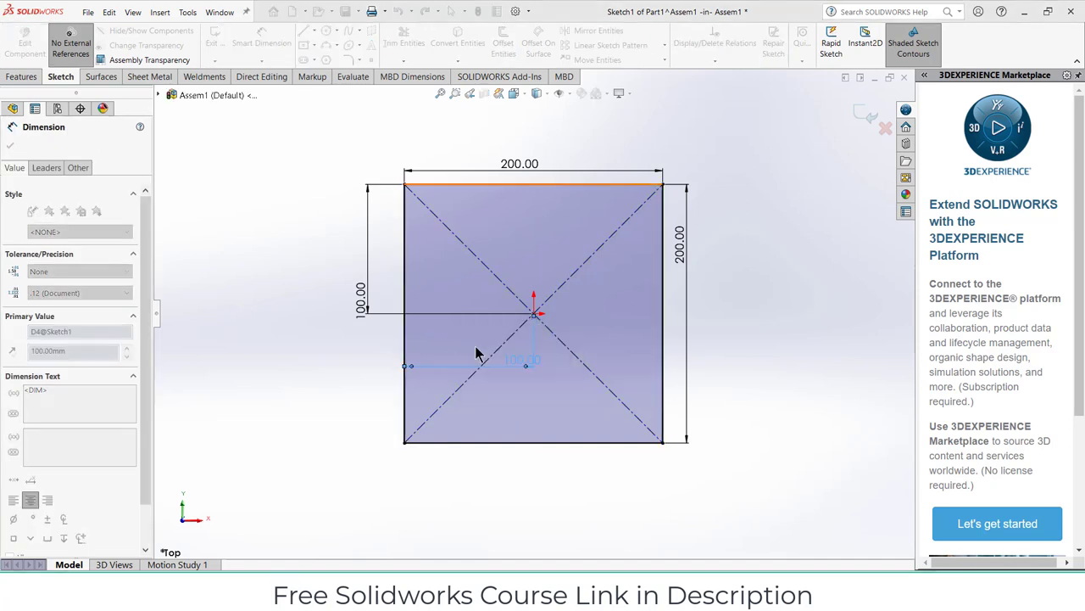
{"action": "left_click", "coordinate": [22, 76]}
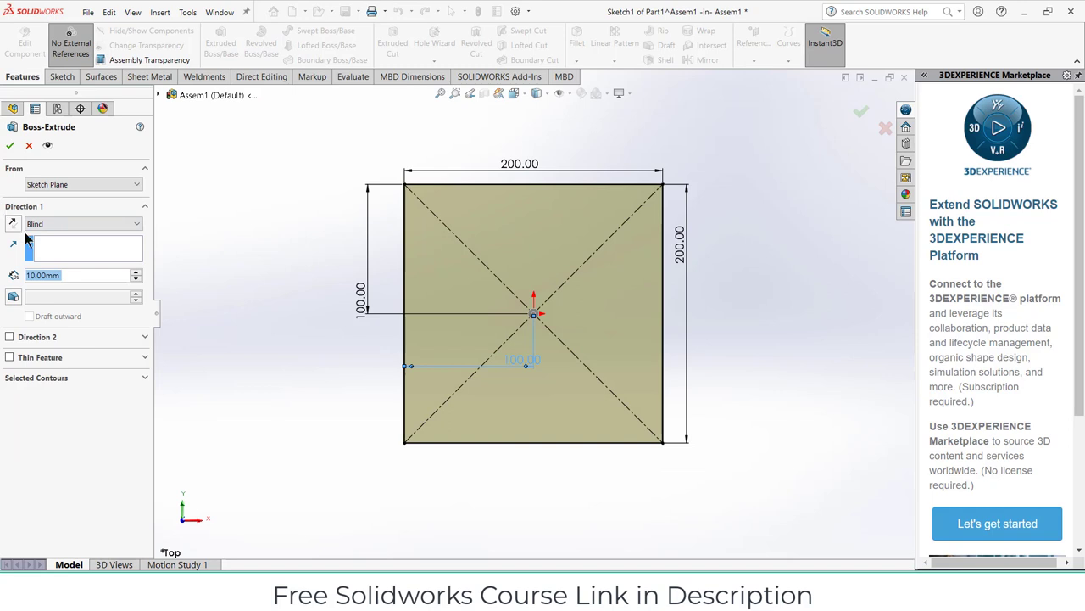
Step: Commit the 10 mm plate extrusion and start a new sketch on its top face
{"action": "key", "text": "Return"}
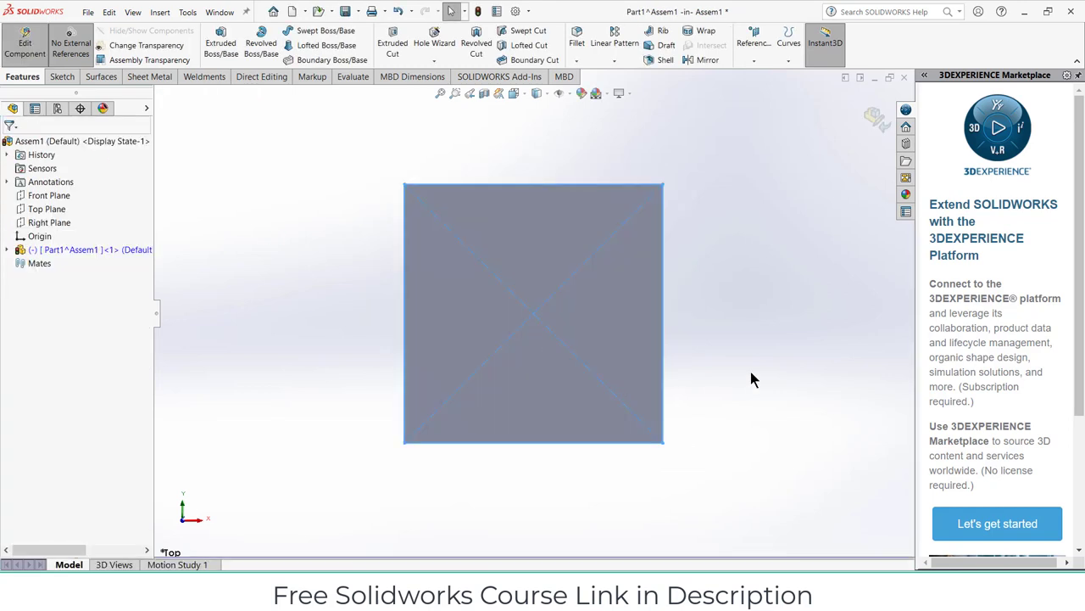
{"action": "left_click", "coordinate": [518, 378]}
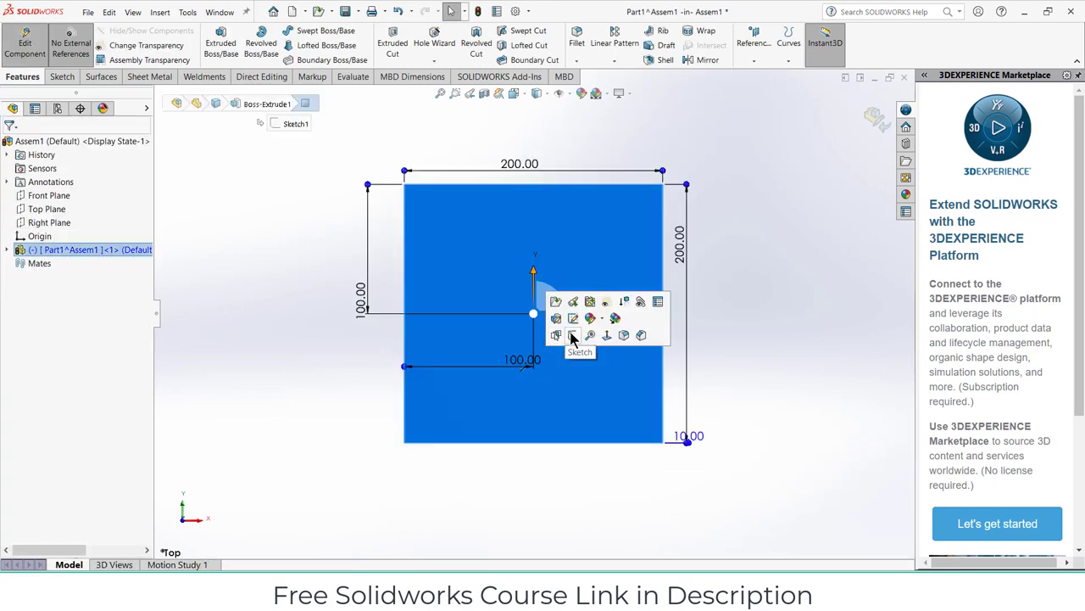
{"action": "left_click", "coordinate": [570, 335]}
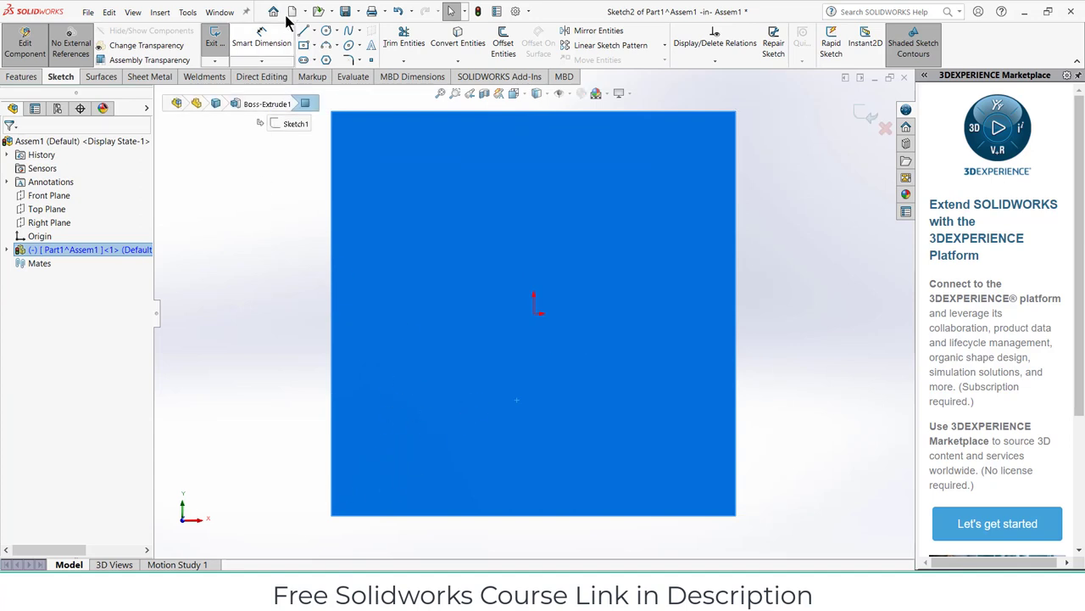
Step: Draw a Ø20 circle near the plate's lower-left corner
{"action": "left_click", "coordinate": [326, 31]}
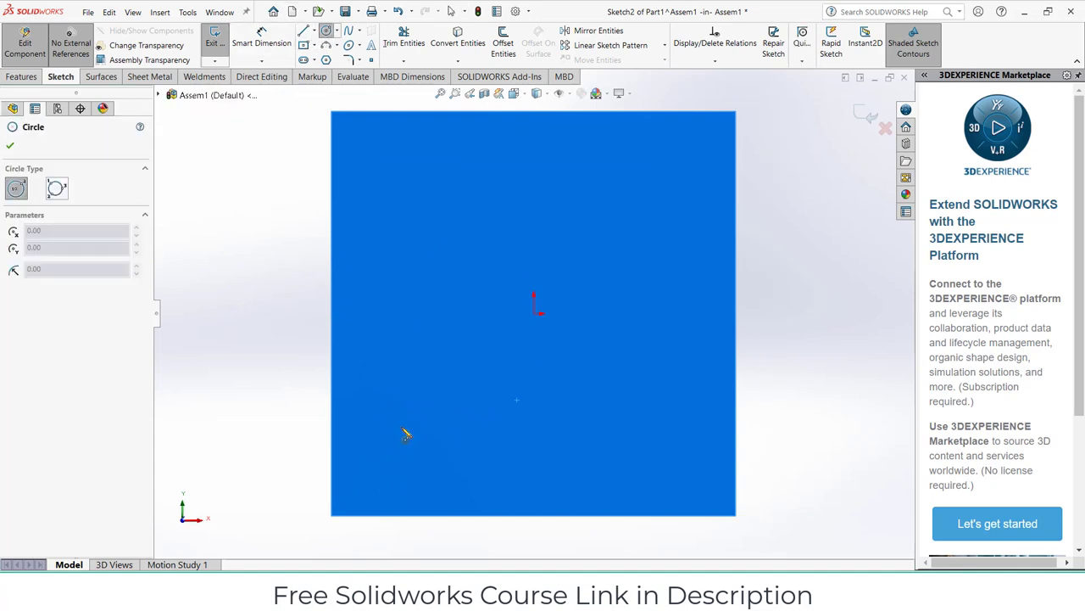
{"action": "left_click", "coordinate": [405, 435]}
{"action": "left_click", "coordinate": [433, 443]}
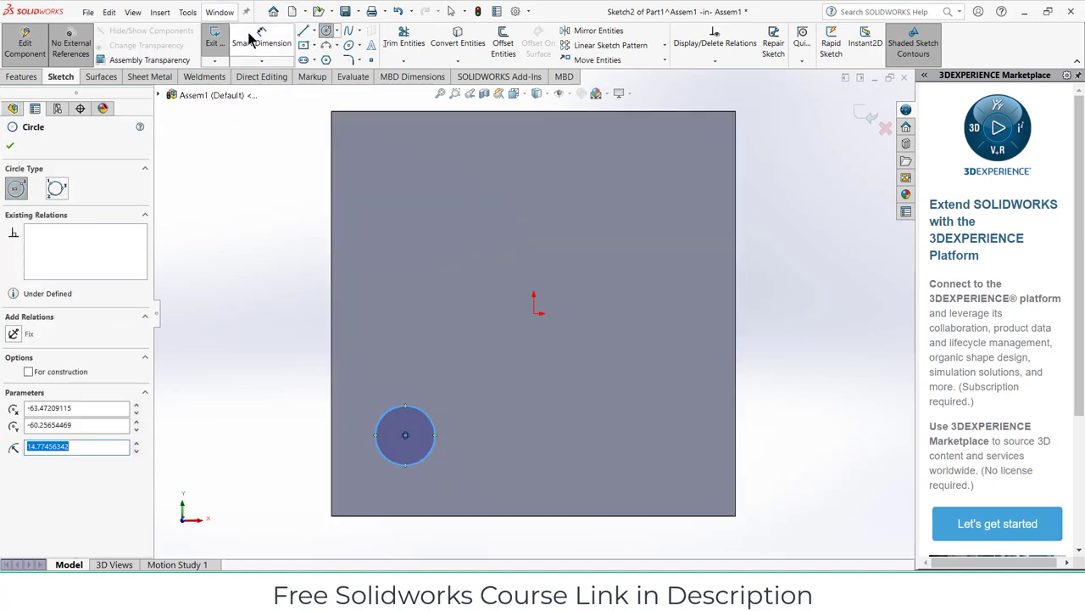
{"action": "key", "text": "Escape"}
{"action": "key", "text": "d"}
{"action": "left_click", "coordinate": [417, 411]}
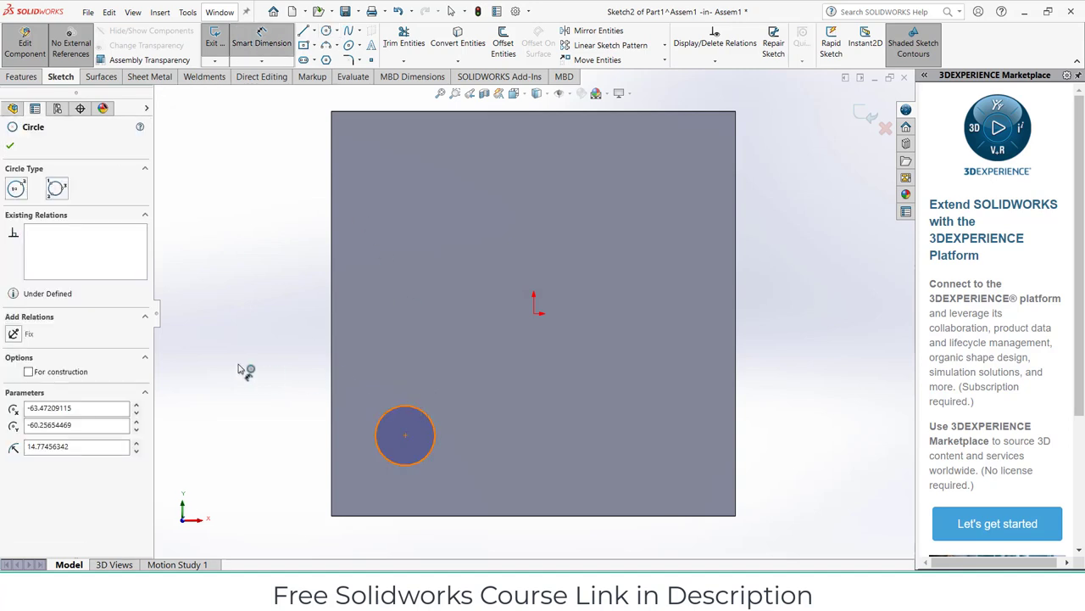
{"action": "left_click", "coordinate": [243, 372]}
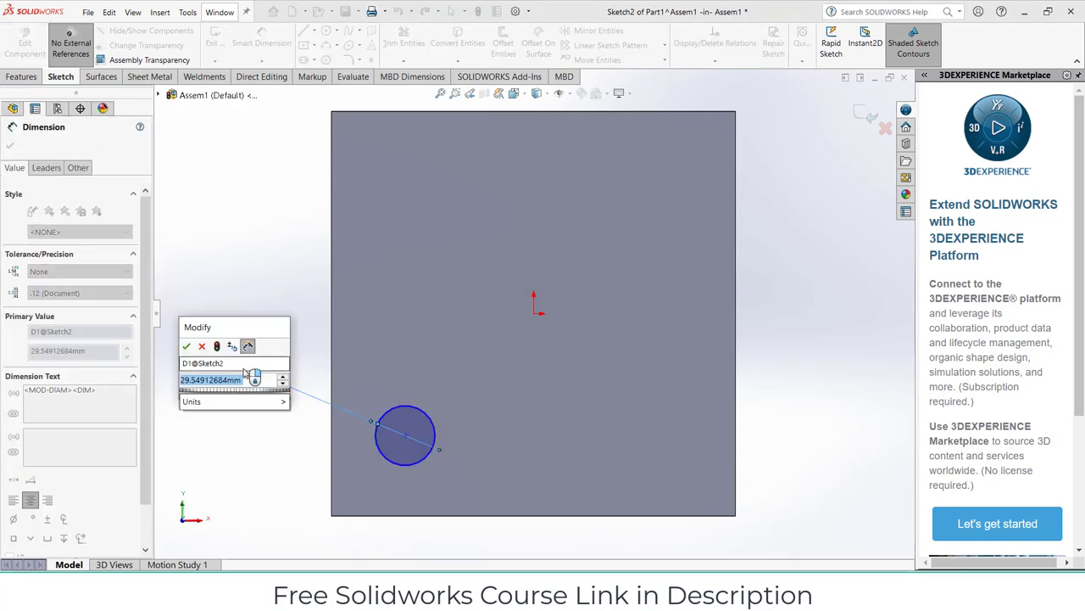
{"action": "type", "text": "202"}
{"action": "key", "text": "Return"}
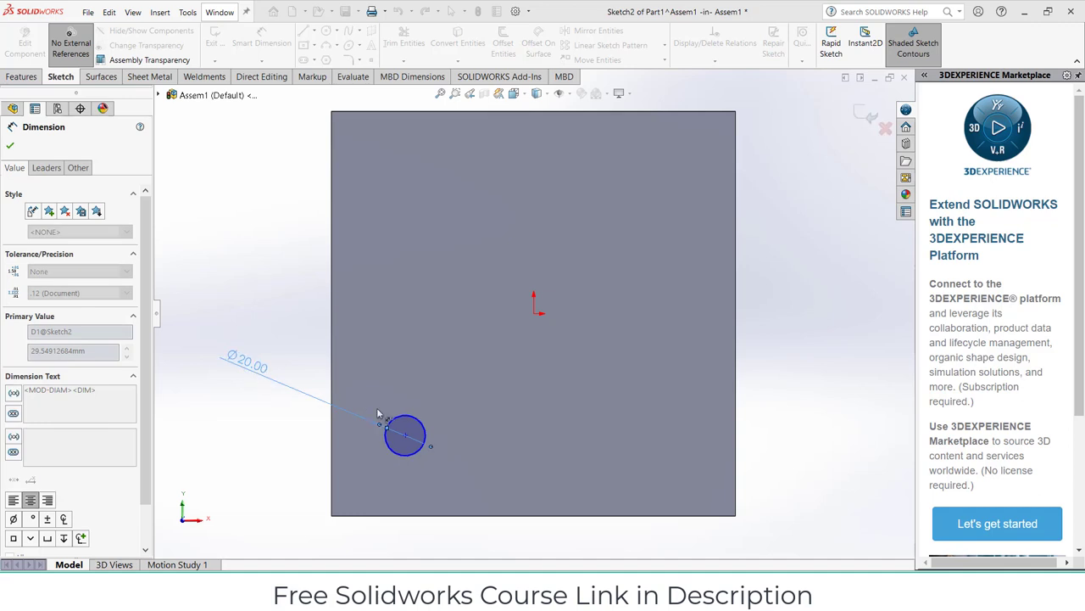
Step: Dimension the circle centre 50 mm horizontally from the origin
{"action": "left_click", "coordinate": [405, 437]}
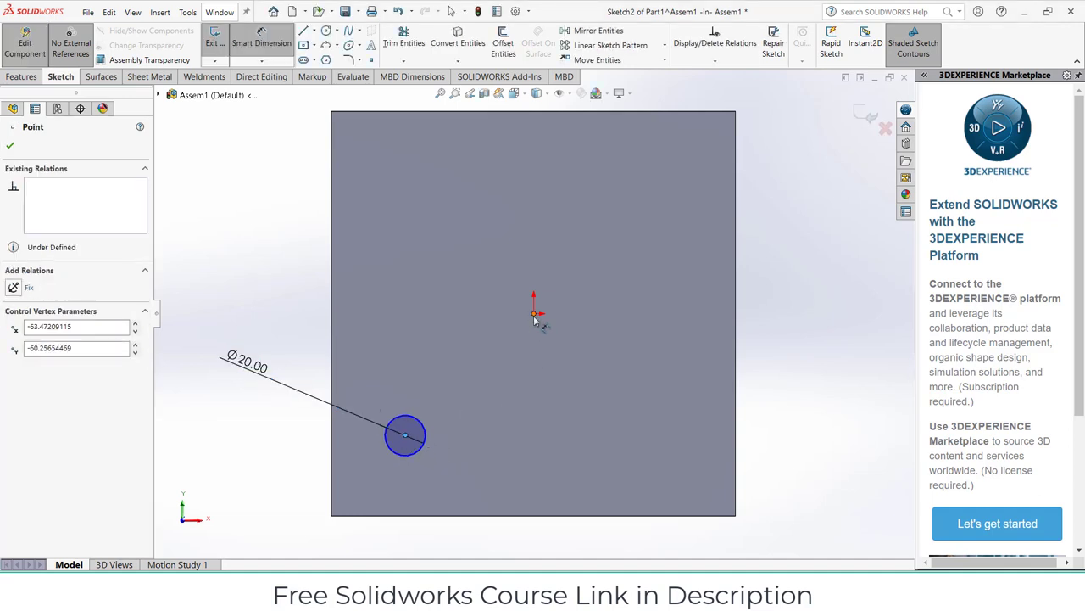
{"action": "left_click", "coordinate": [534, 314]}
{"action": "left_click", "coordinate": [533, 467]}
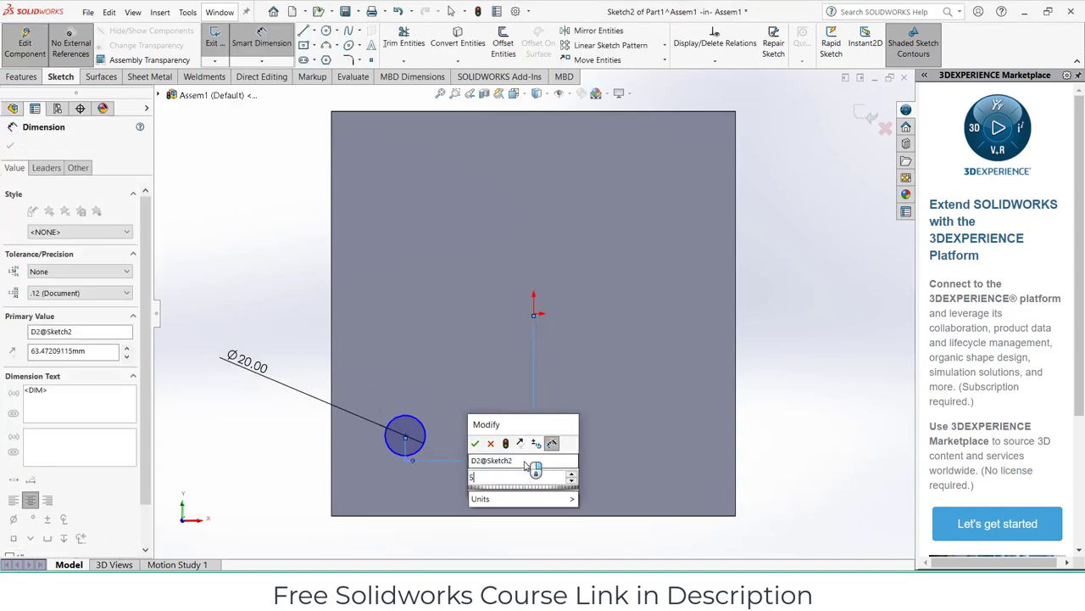
{"action": "type", "text": "50"}
{"action": "key", "text": "Return"}
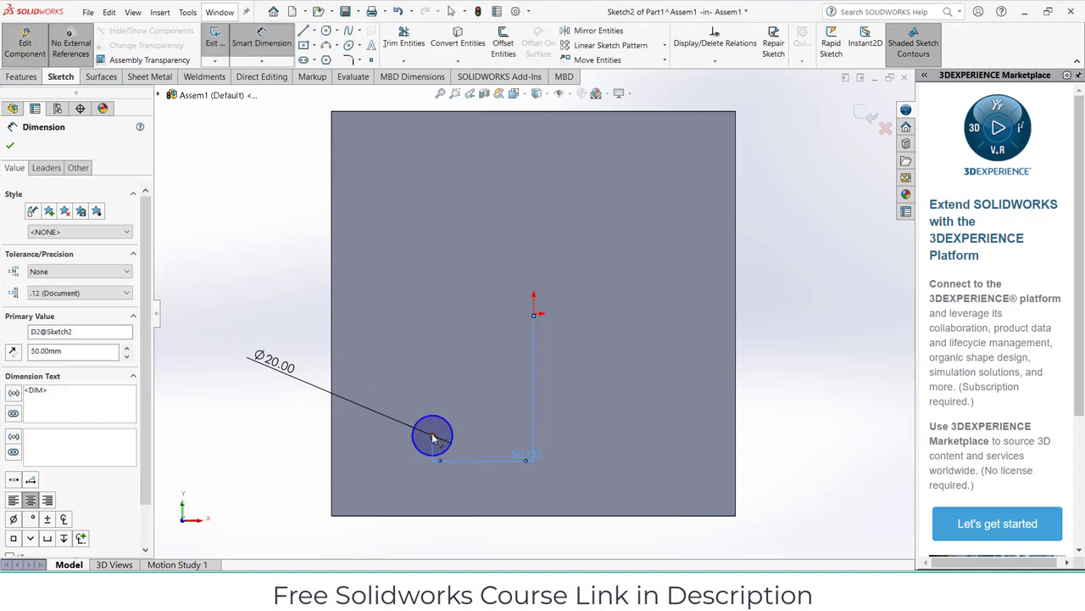
Step: Dimension the circle centre 50 mm vertically from the origin, discarding a redundant driven dimension
{"action": "left_click", "coordinate": [432, 437]}
{"action": "left_click", "coordinate": [534, 315]}
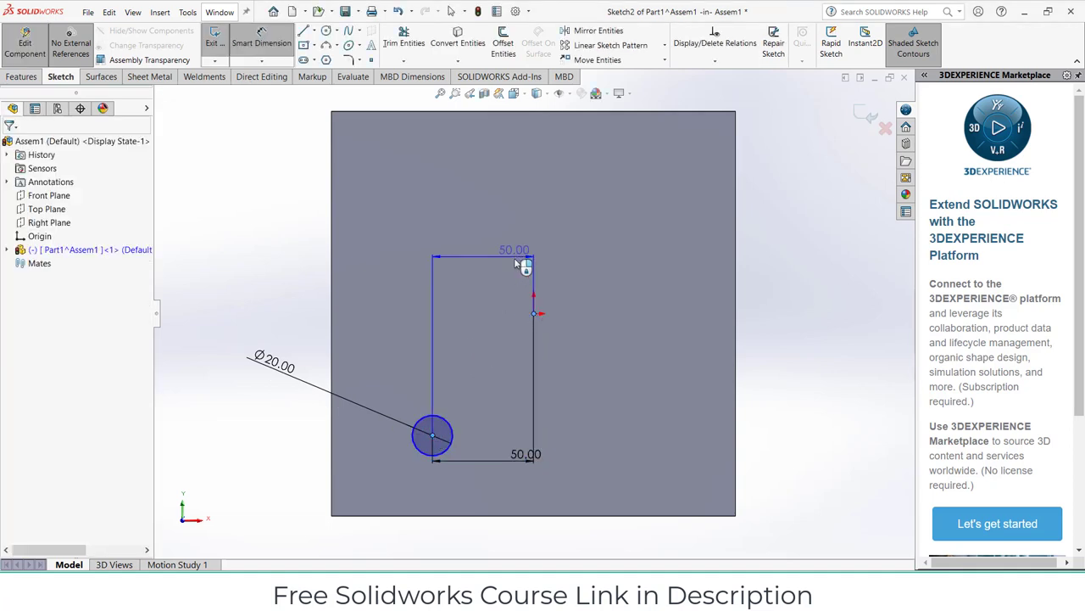
{"action": "left_click", "coordinate": [523, 262]}
{"action": "left_click", "coordinate": [620, 315]}
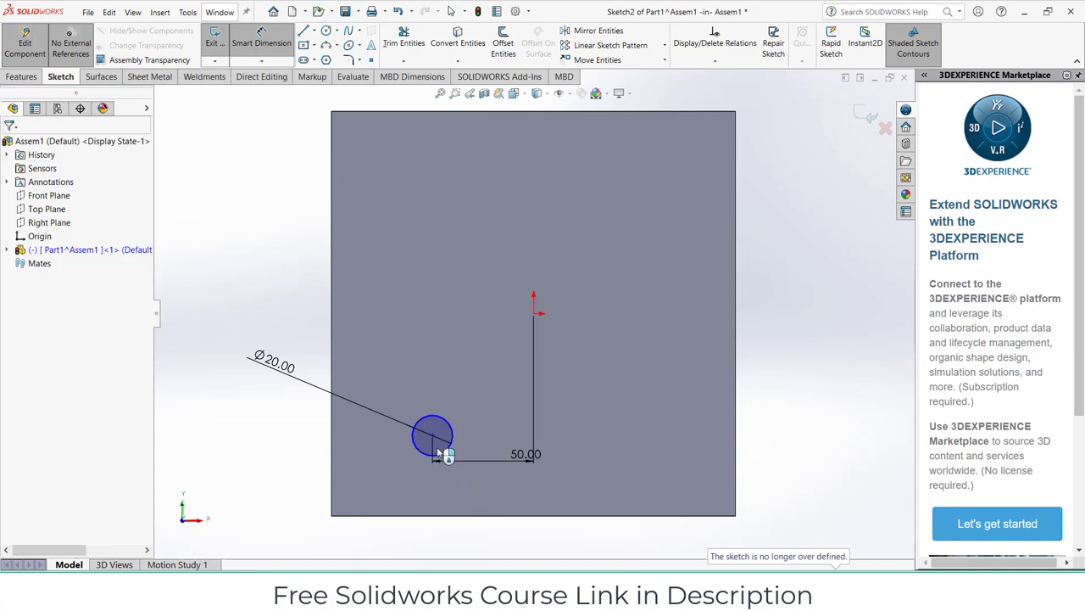
{"action": "left_click", "coordinate": [433, 437]}
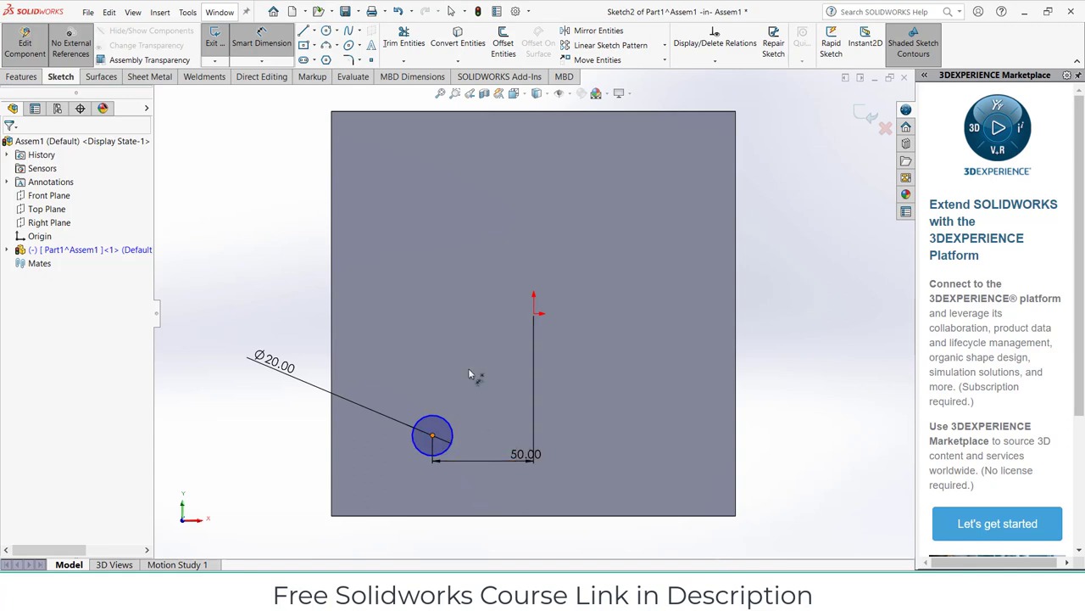
{"action": "left_click", "coordinate": [534, 314]}
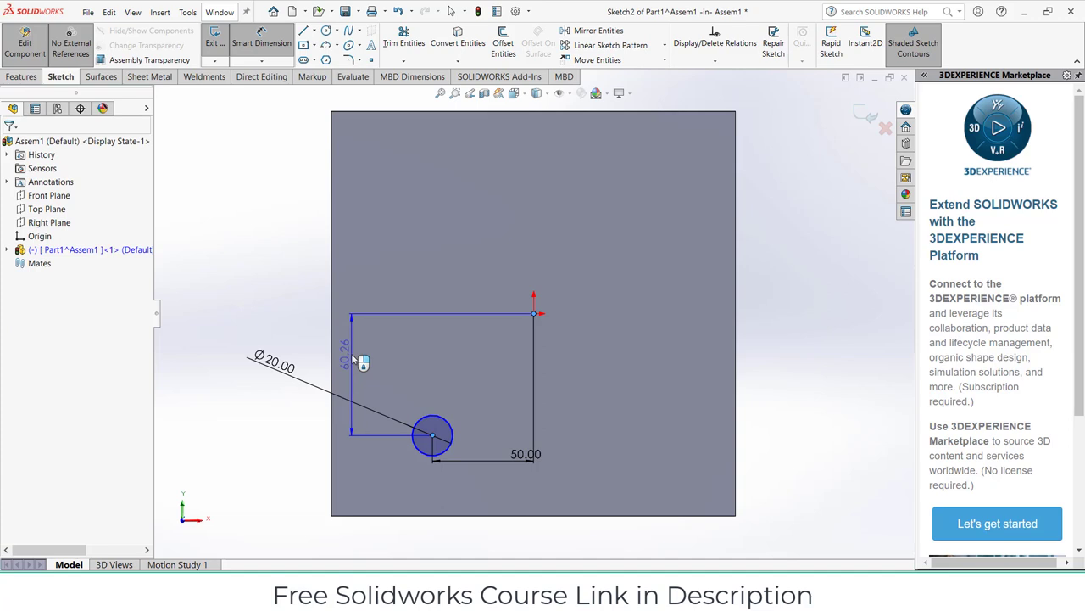
{"action": "left_click", "coordinate": [354, 360]}
{"action": "key", "text": "Return"}
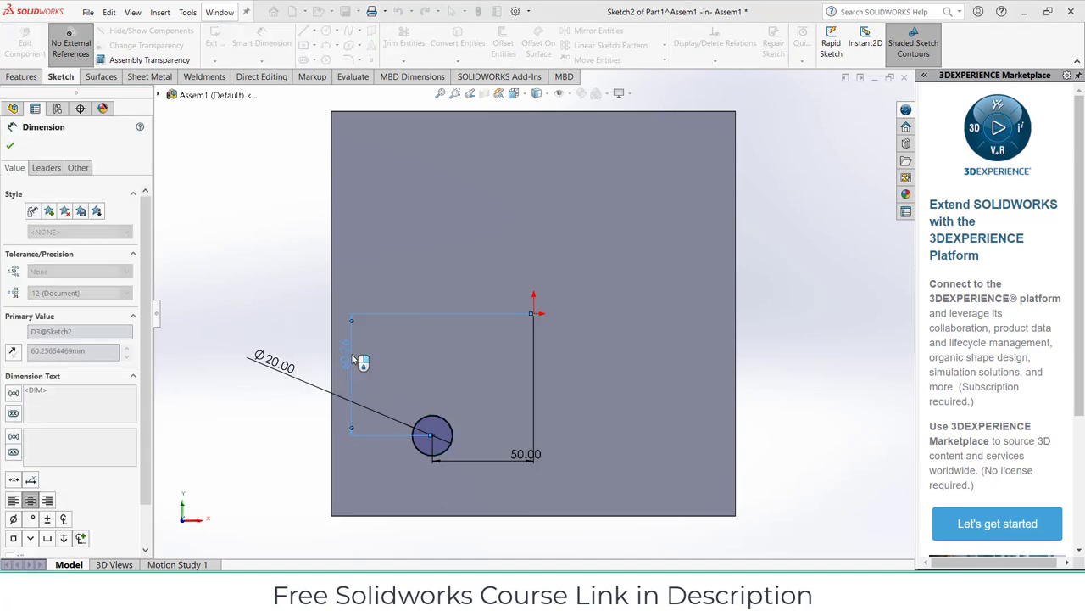
{"action": "left_click", "coordinate": [22, 77]}
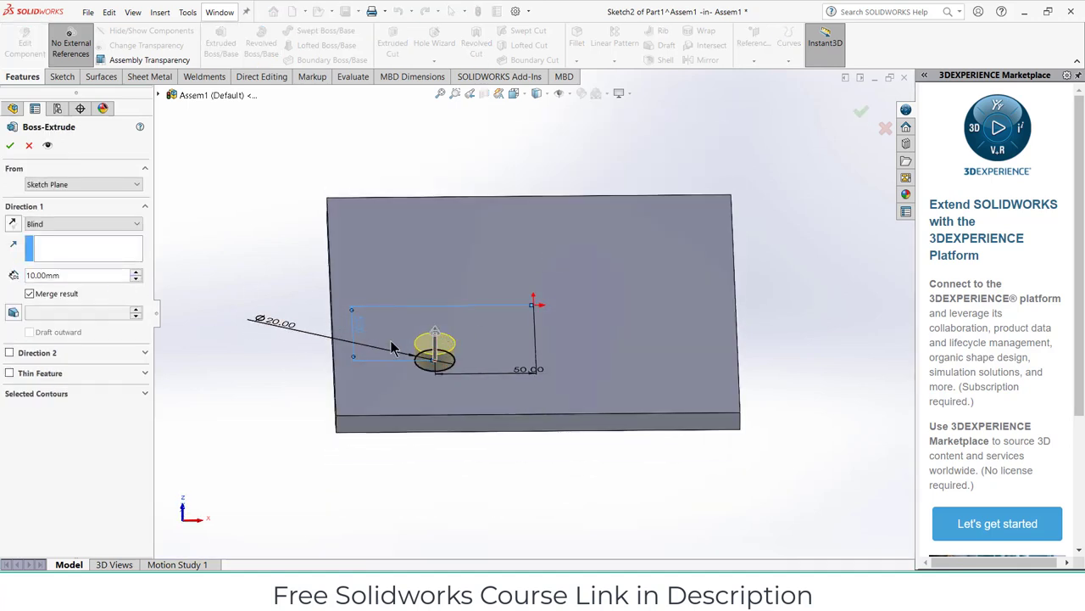
Step: Extrude the Ø20 circle 200 mm upward into a vertical pin on the plate
{"action": "left_click_drag", "start_coordinate": [433, 334], "coordinate": [439, 218]}
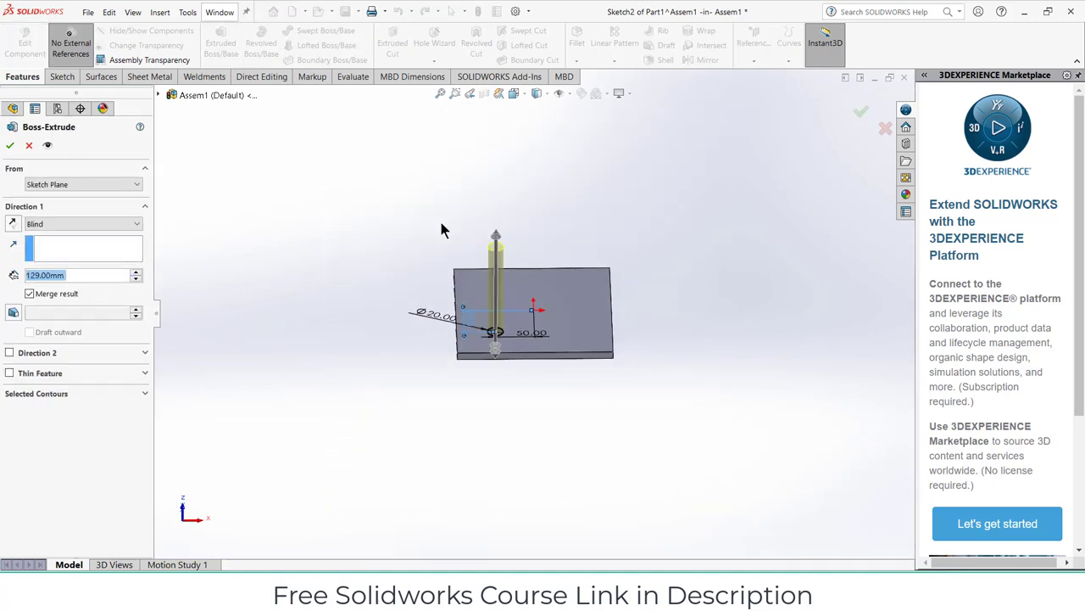
{"action": "middle_click_drag", "start_coordinate": [443, 229], "coordinate": [458, 175]}
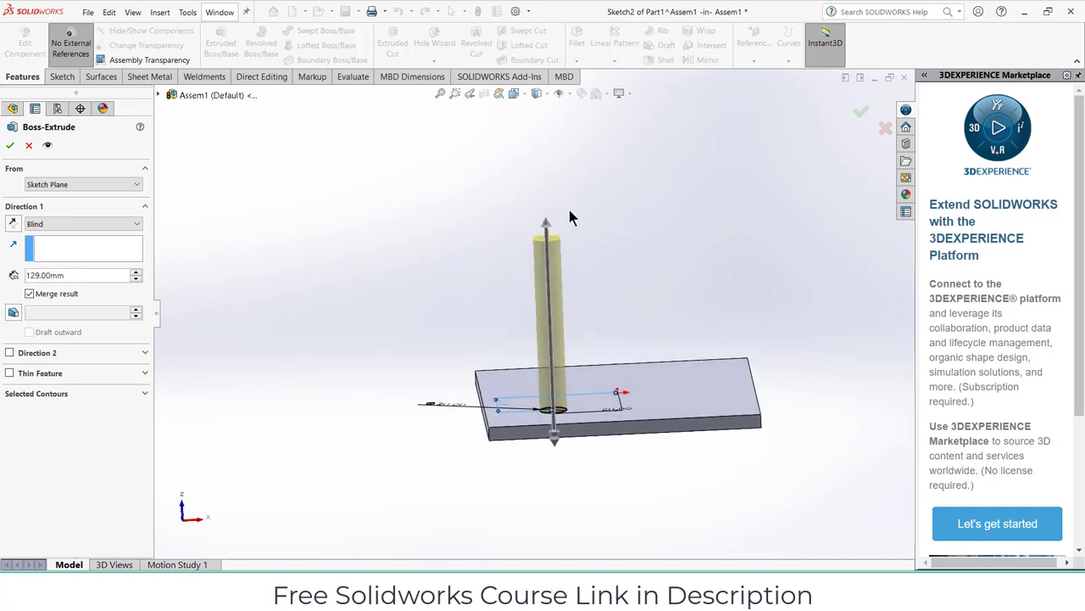
{"action": "left_click_drag", "start_coordinate": [547, 225], "coordinate": [551, 158]}
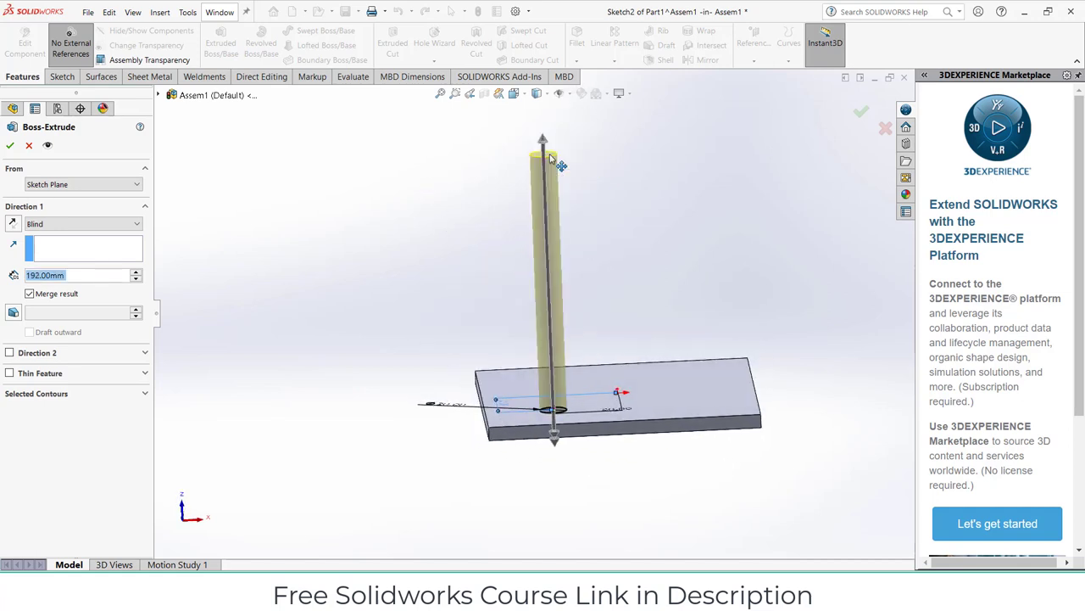
{"action": "type", "text": "200"}
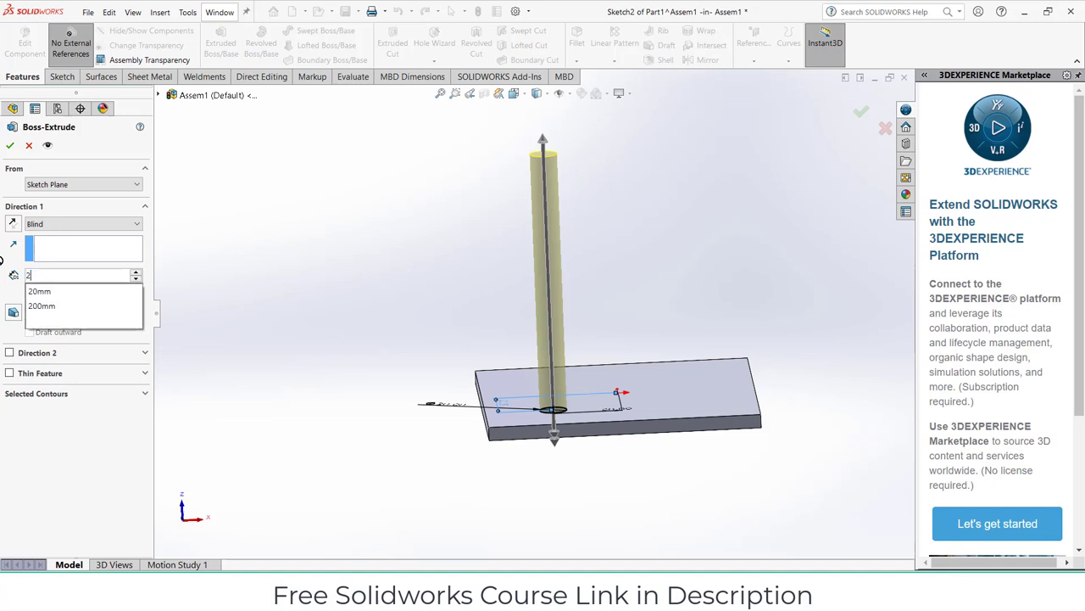
{"action": "key", "text": "Return"}
{"action": "left_click", "coordinate": [10, 145]}
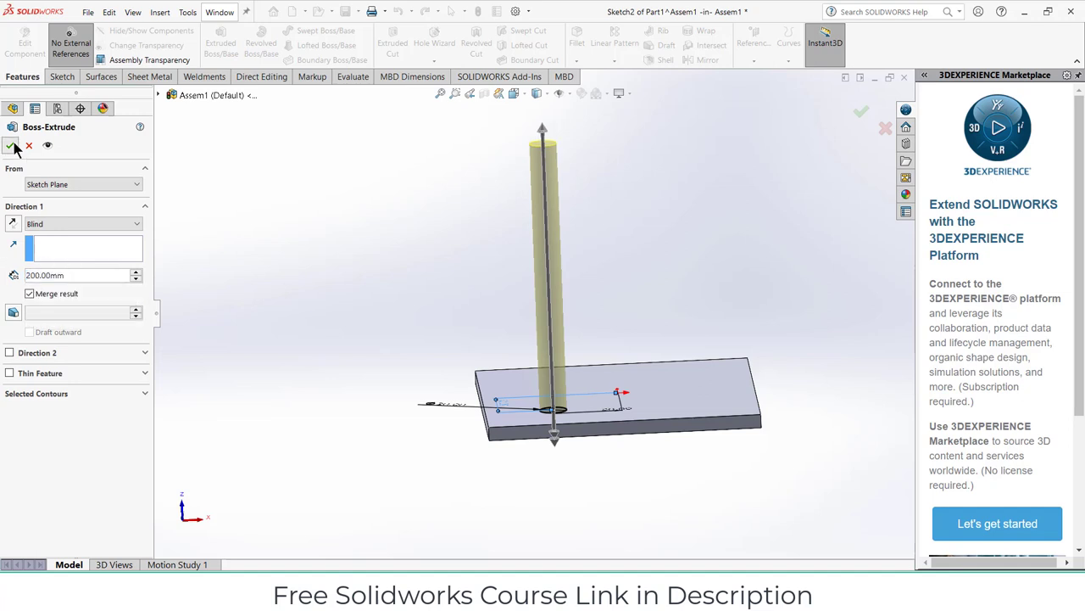
{"action": "mouse_move", "coordinate": [435, 245]}
{"action": "middle_mouse_down"}
{"action": "mouse_move", "coordinate": [506, 302]}
{"action": "mouse_move", "coordinate": [438, 313]}
{"action": "mouse_move", "coordinate": [501, 305]}
{"action": "mouse_move", "coordinate": [441, 279]}
{"action": "mouse_move", "coordinate": [456, 315]}
{"action": "middle_mouse_up"}
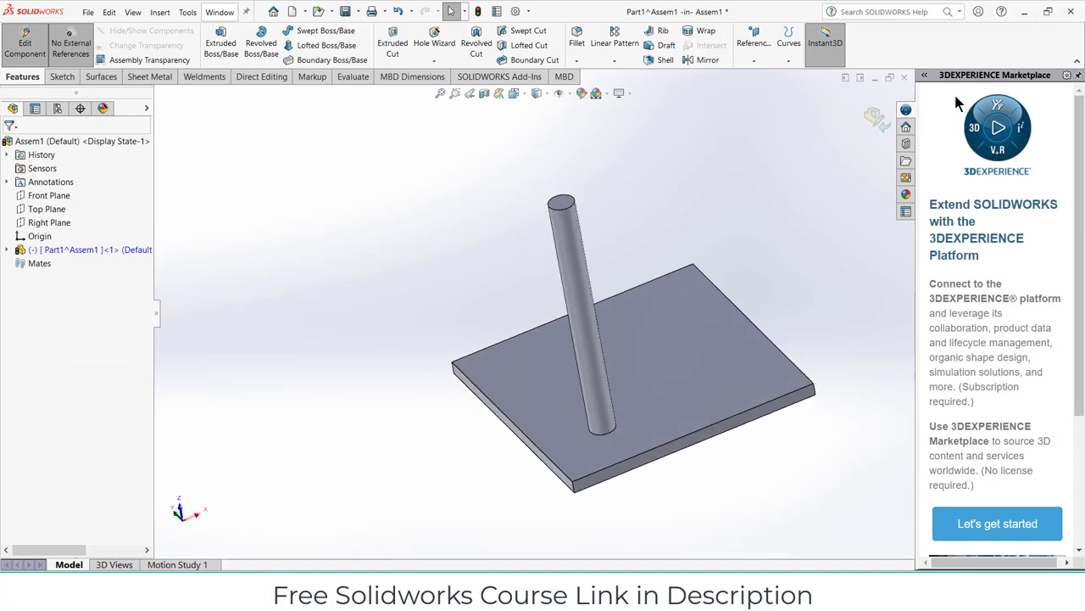
Step: Finish editing the plate and insert a second new part sketched on the Top Plane
{"action": "left_click", "coordinate": [875, 116]}
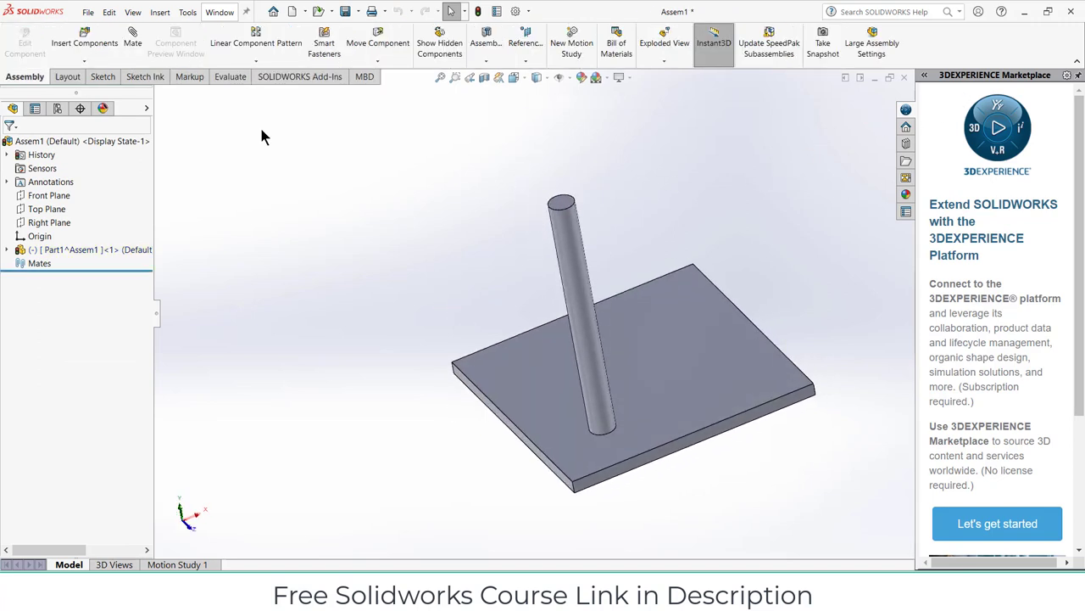
{"action": "left_click", "coordinate": [85, 61]}
{"action": "left_click", "coordinate": [87, 88]}
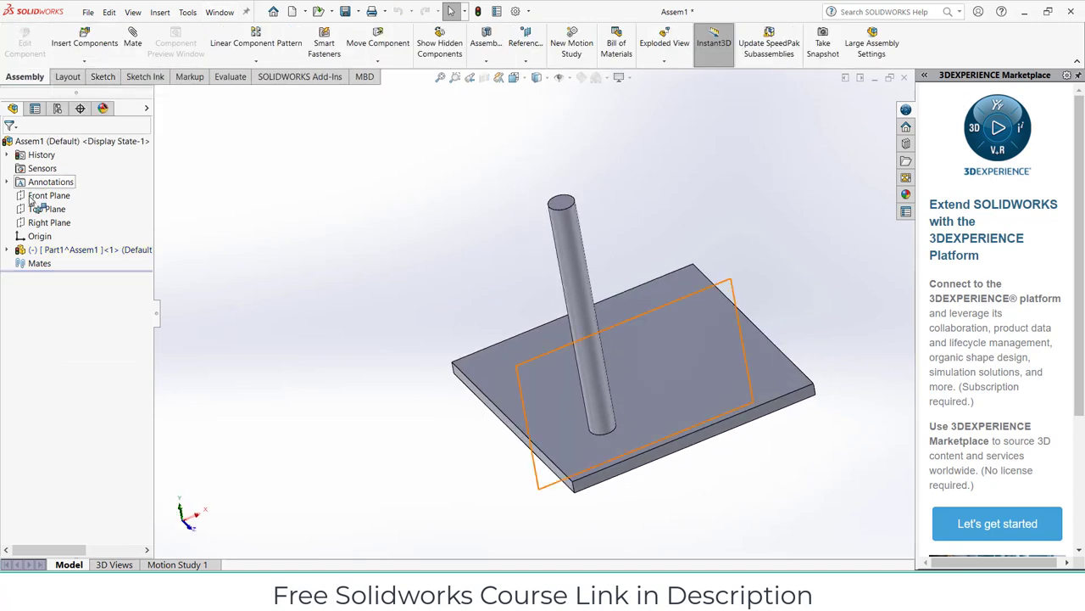
{"action": "left_click", "coordinate": [45, 212]}
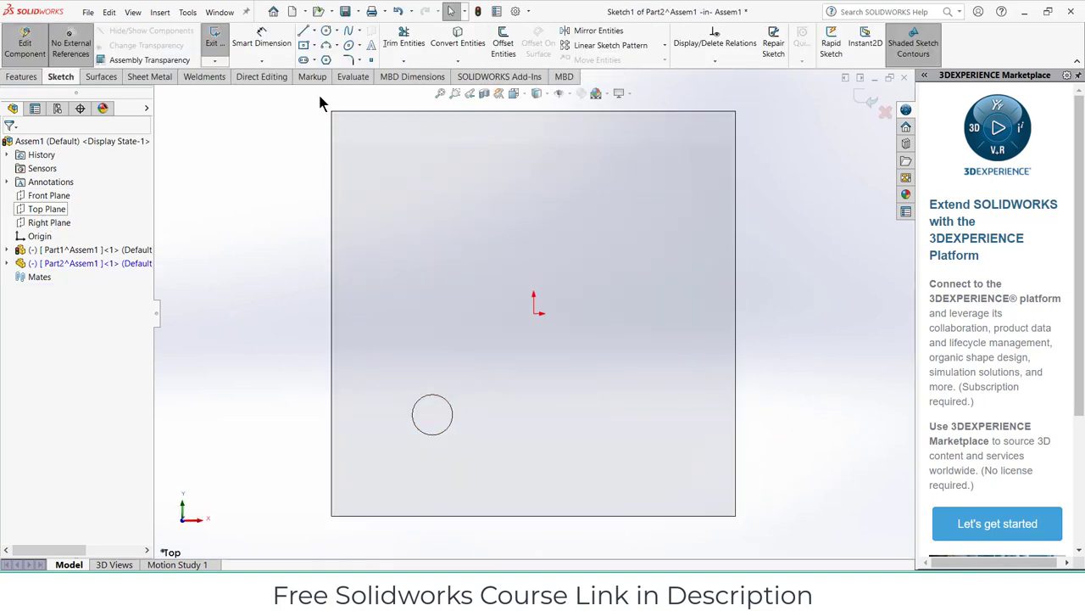
Step: Draw two concentric circles centred on the pin position
{"action": "left_click", "coordinate": [328, 32]}
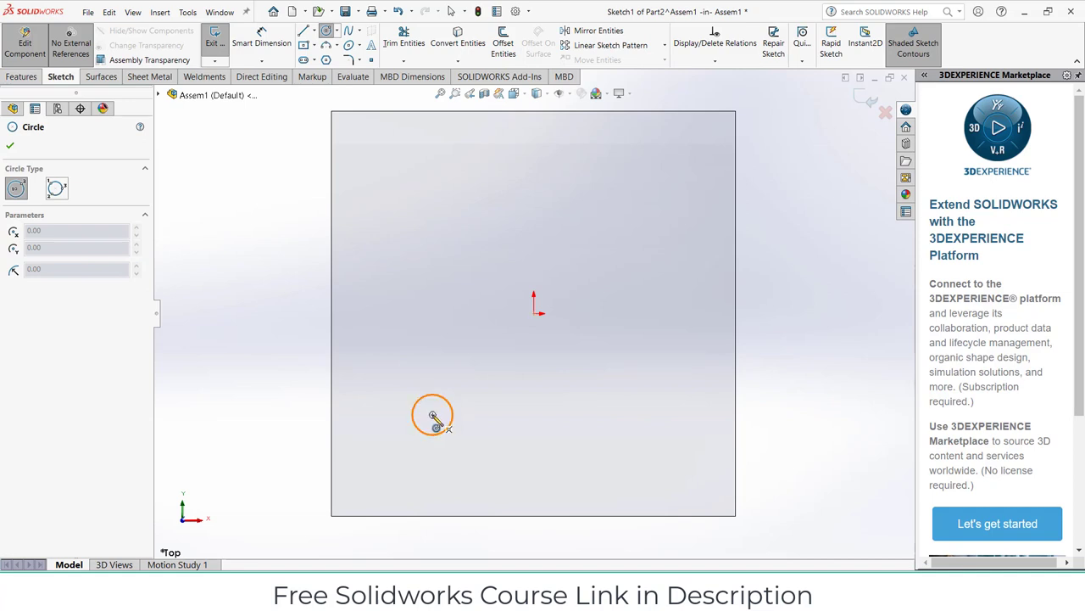
{"action": "left_click", "coordinate": [432, 415]}
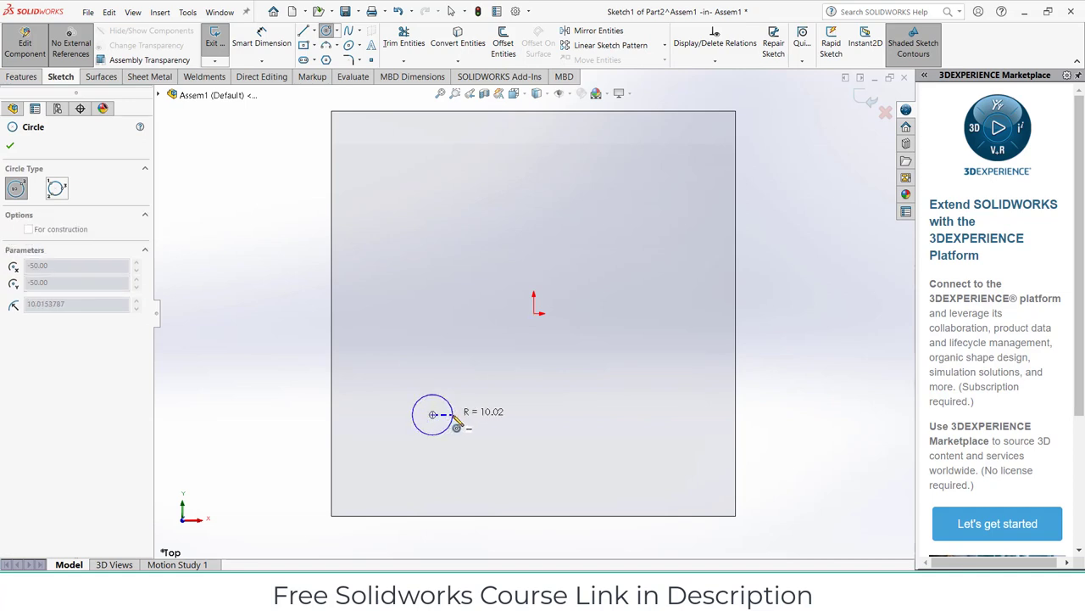
{"action": "left_click", "coordinate": [453, 418]}
{"action": "left_click", "coordinate": [433, 414]}
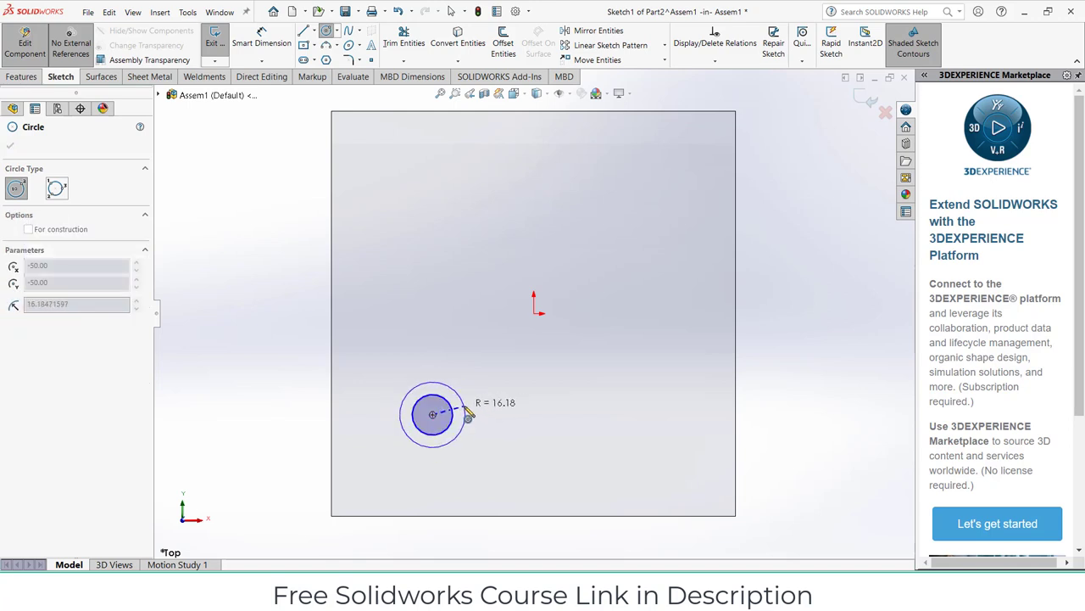
{"action": "left_click", "coordinate": [467, 413]}
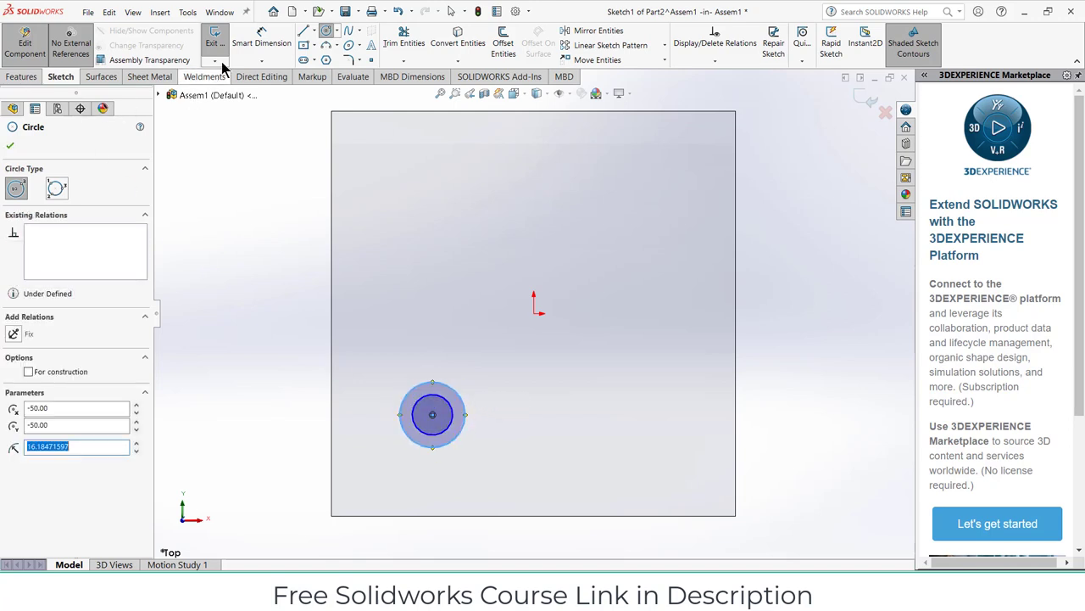
Step: Dimension the inner circle to Ø20 and the outer circle to Ø30
{"action": "left_click", "coordinate": [261, 38]}
{"action": "left_click", "coordinate": [448, 405]}
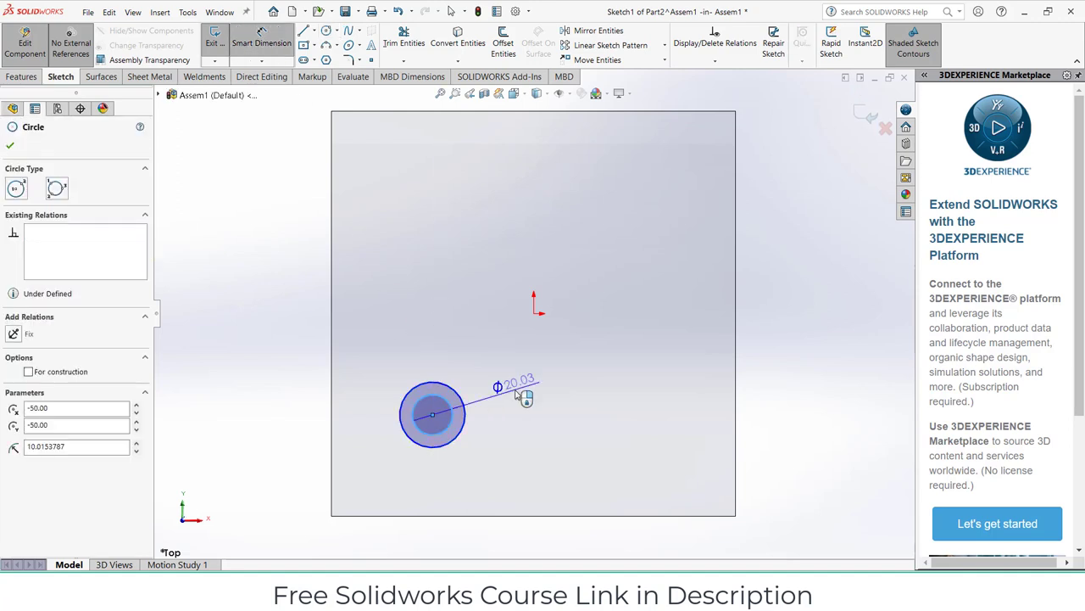
{"action": "left_click", "coordinate": [523, 395]}
{"action": "type", "text": "20"}
{"action": "key", "text": "Return"}
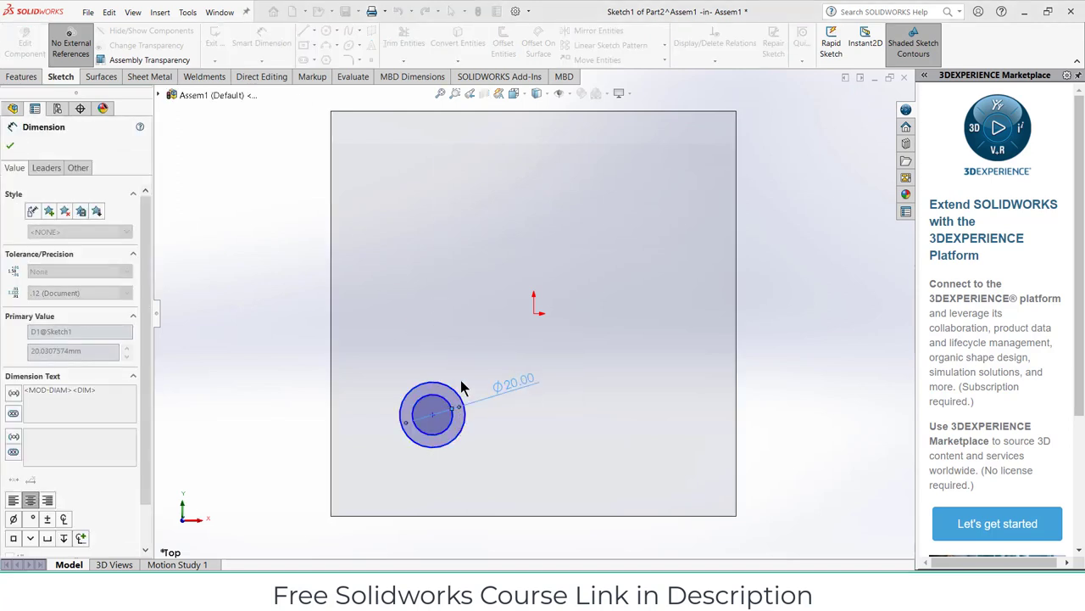
{"action": "left_click", "coordinate": [459, 393]}
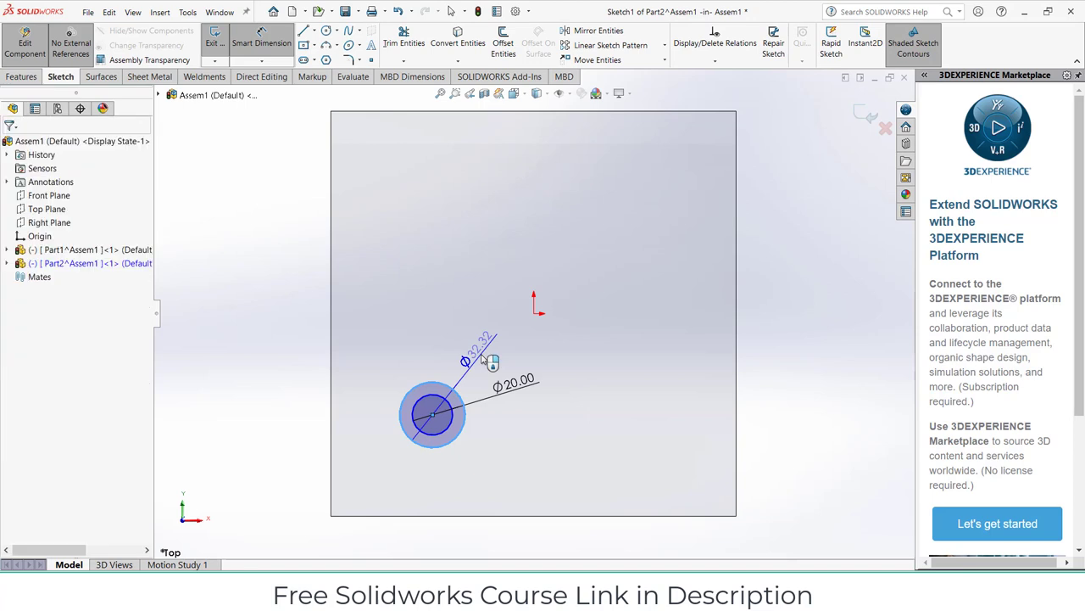
{"action": "left_click", "coordinate": [485, 360]}
{"action": "type", "text": "30"}
{"action": "key", "text": "Return"}
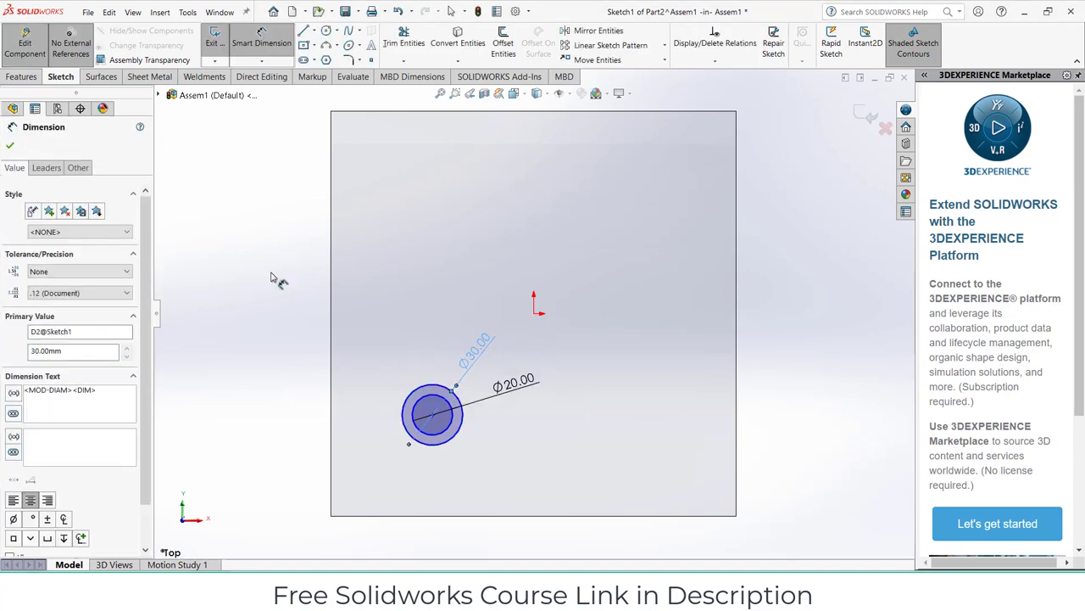
{"action": "left_click", "coordinate": [34, 77]}
Step: Extrude the ring sketch 30 mm with a Mid Plane end condition
{"action": "left_click", "coordinate": [220, 51]}
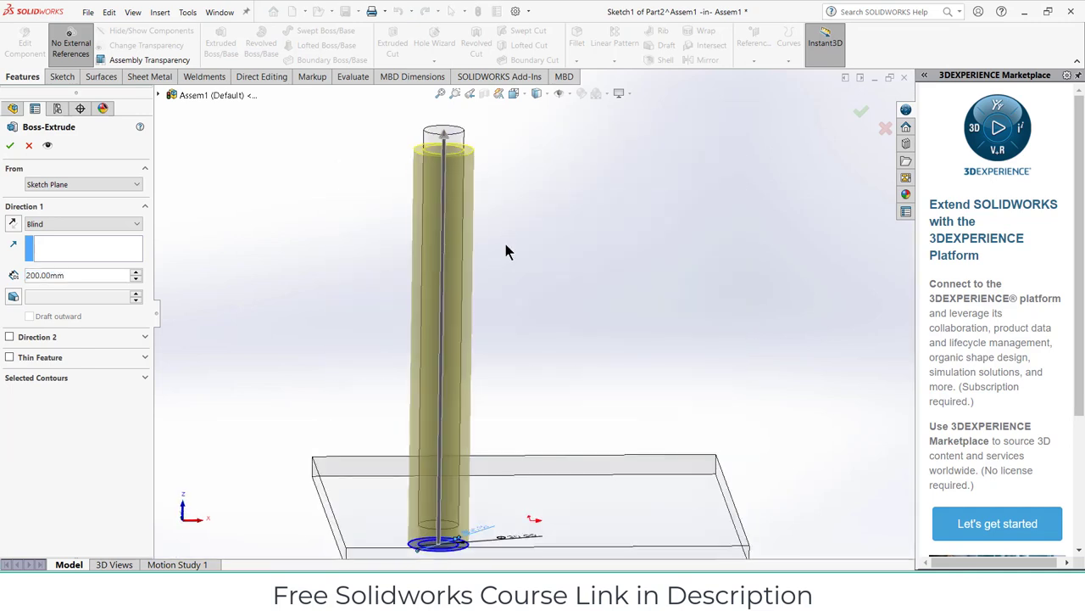
{"action": "double_click", "coordinate": [78, 275]}
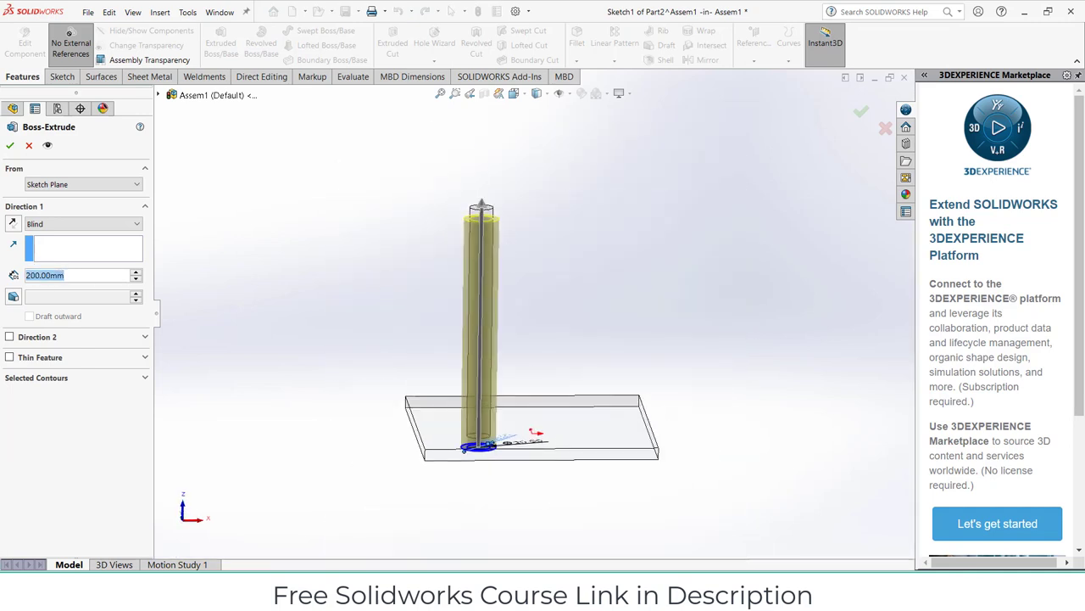
{"action": "type", "text": "20"}
{"action": "key", "text": "Return"}
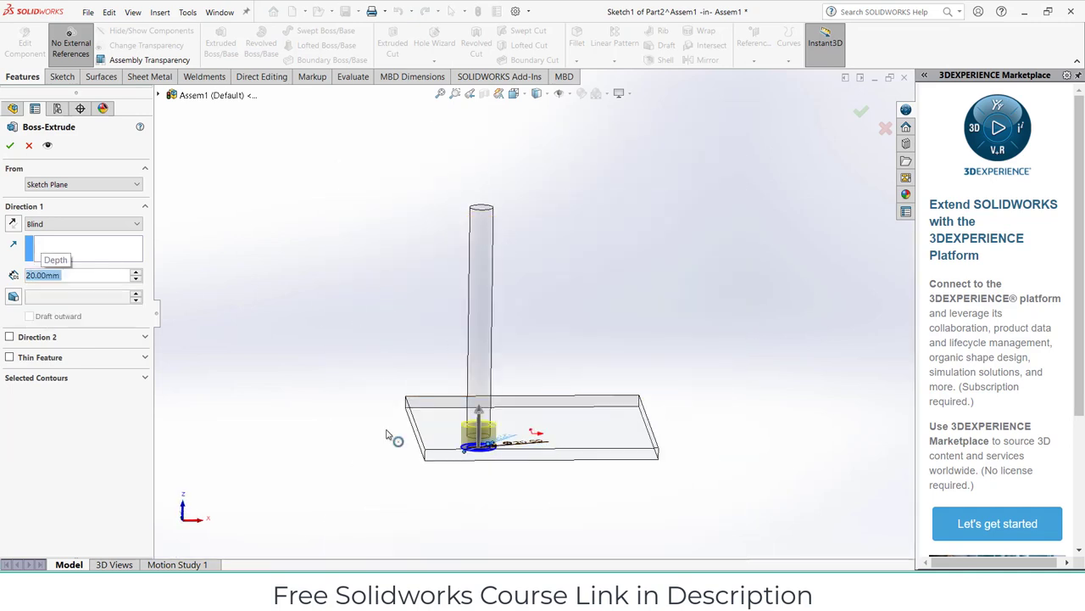
{"action": "type", "text": "30"}
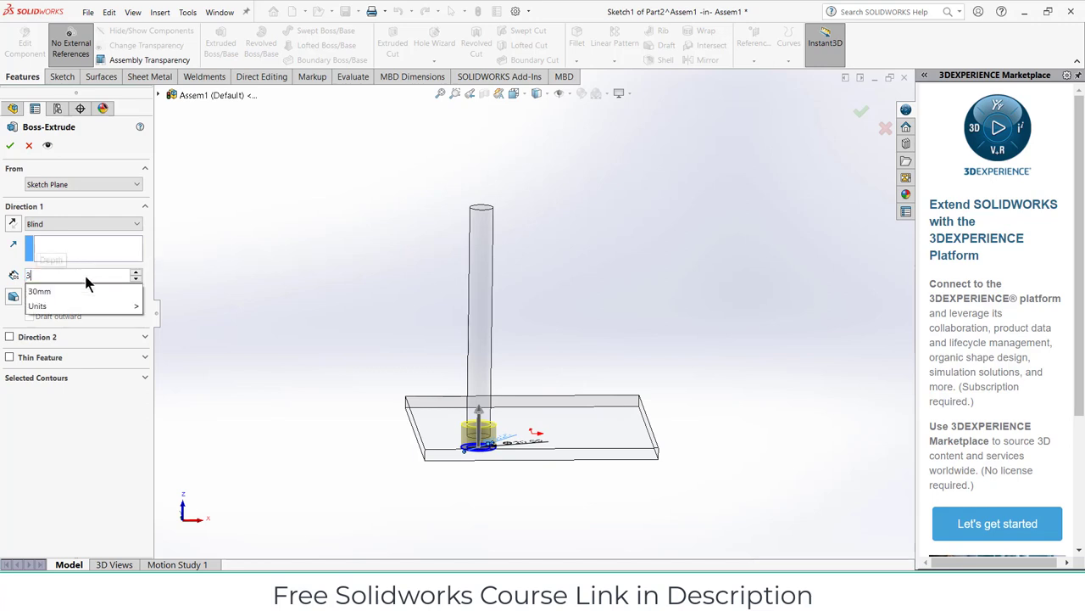
{"action": "key", "text": "Return"}
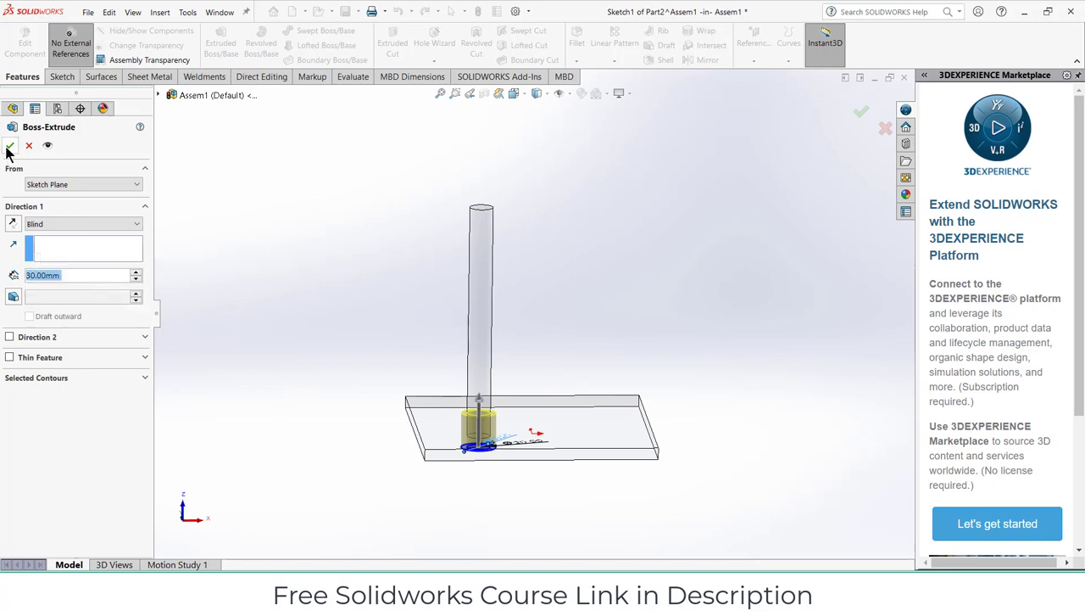
{"action": "left_click", "coordinate": [41, 225]}
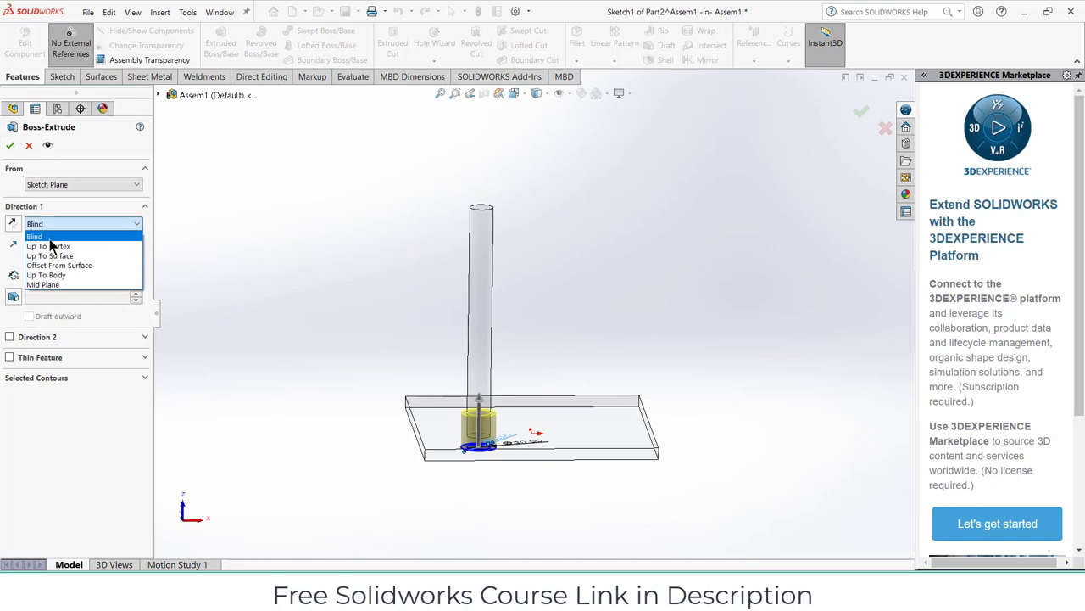
{"action": "left_click", "coordinate": [62, 288]}
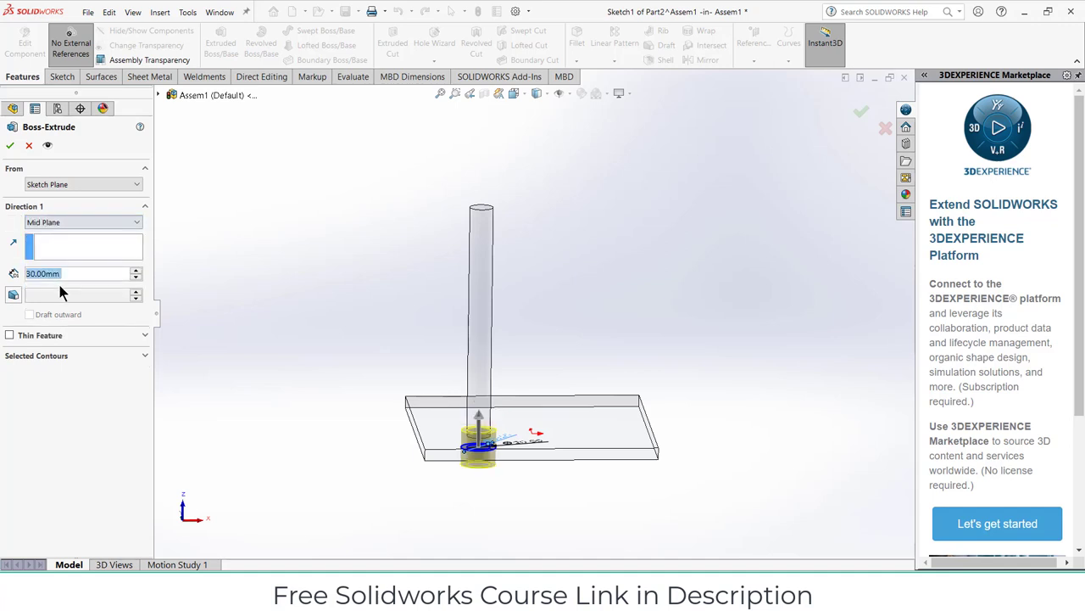
{"action": "left_click", "coordinate": [9, 145]}
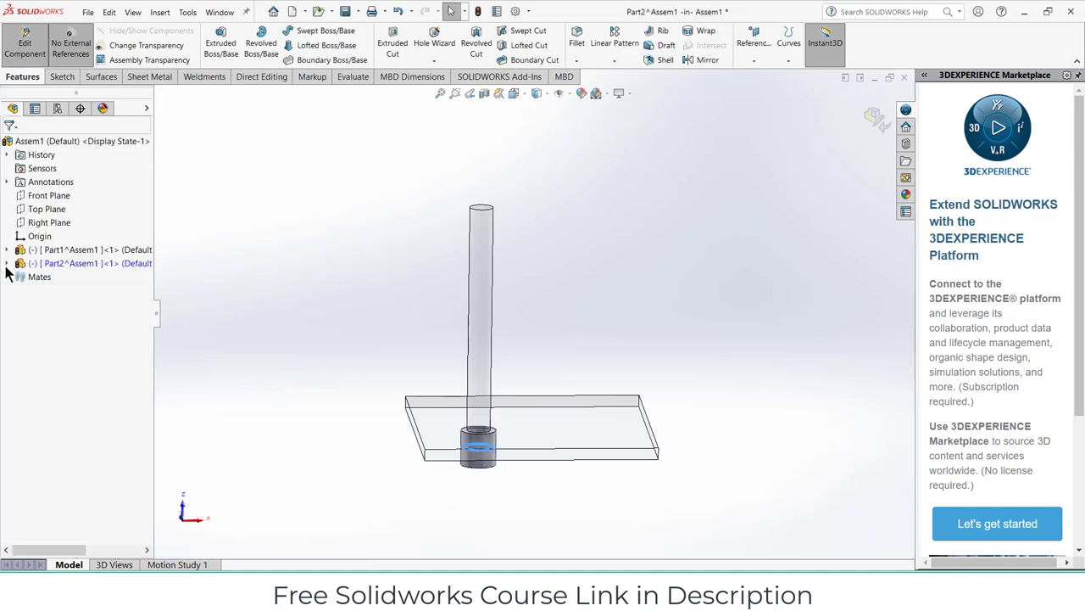
Step: Sketch a slot around the collar on Part2's Front Plane
{"action": "left_click", "coordinate": [7, 264]}
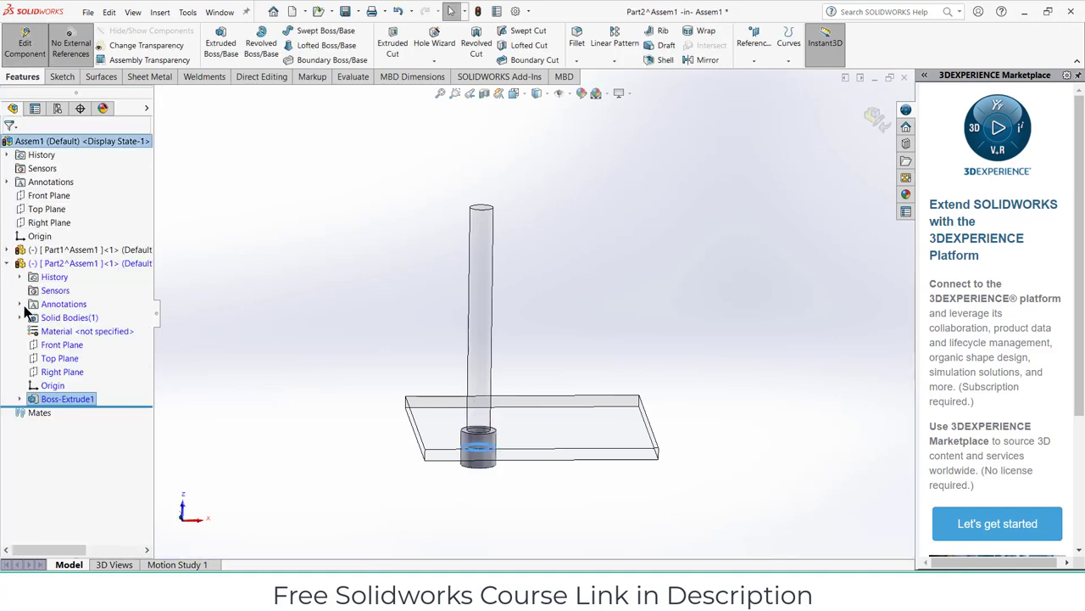
{"action": "left_click", "coordinate": [59, 347]}
{"action": "left_click", "coordinate": [67, 328]}
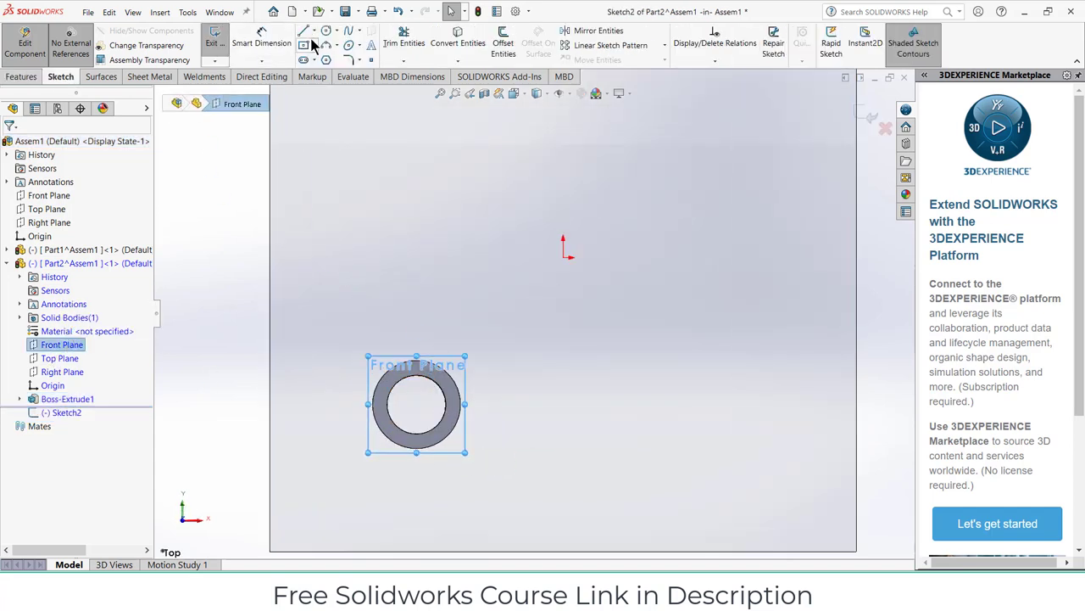
{"action": "left_click", "coordinate": [304, 61]}
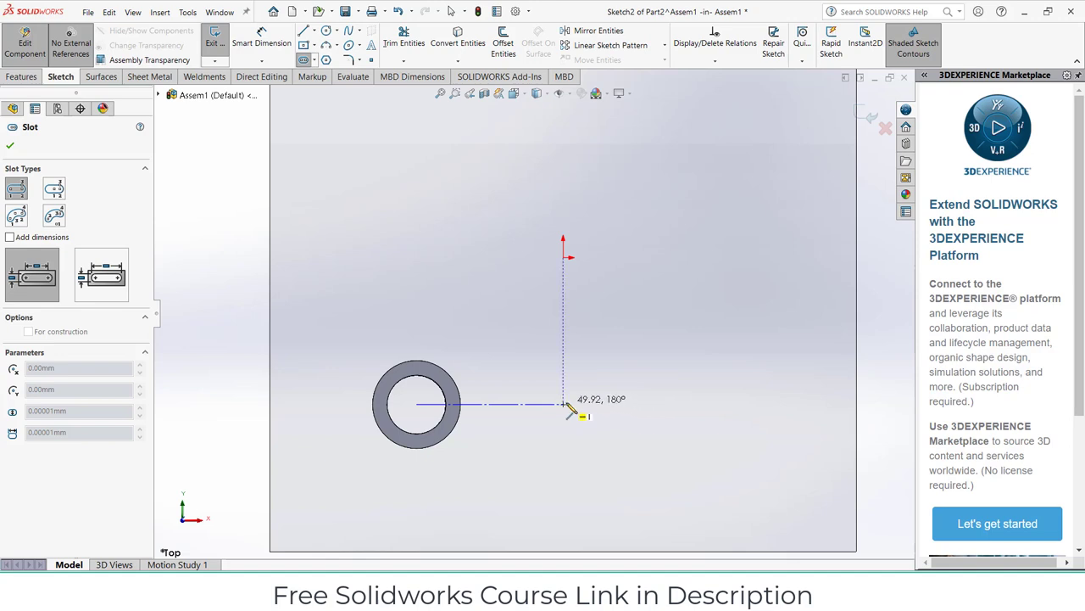
{"action": "left_click", "coordinate": [563, 404]}
{"action": "left_click", "coordinate": [577, 353]}
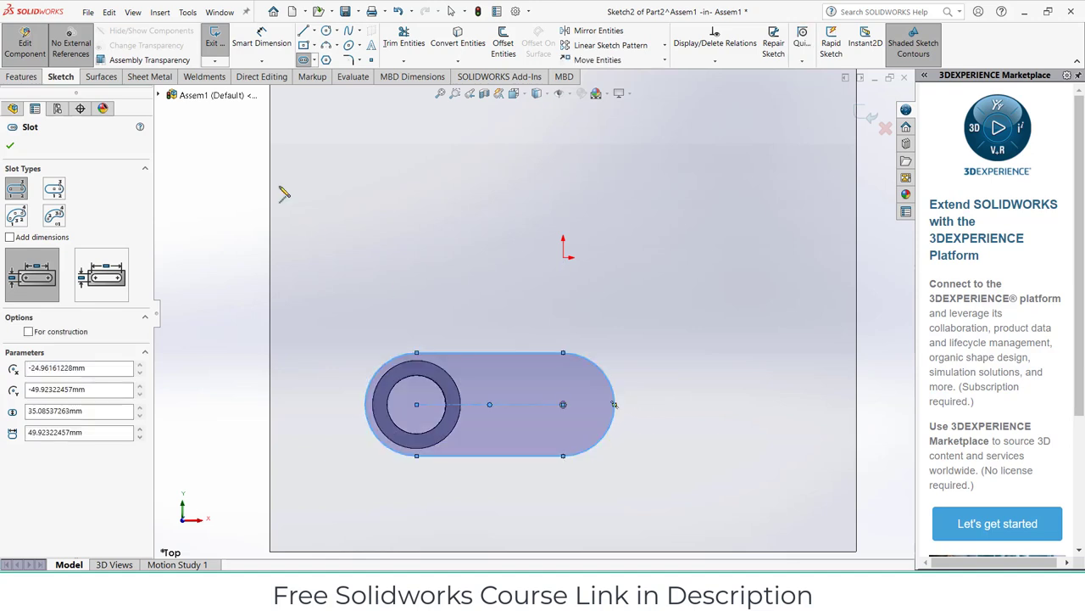
{"action": "left_click", "coordinate": [239, 51]}
Step: Dimension the slot to 50 mm between centres and R15 ends
{"action": "left_click", "coordinate": [465, 409]}
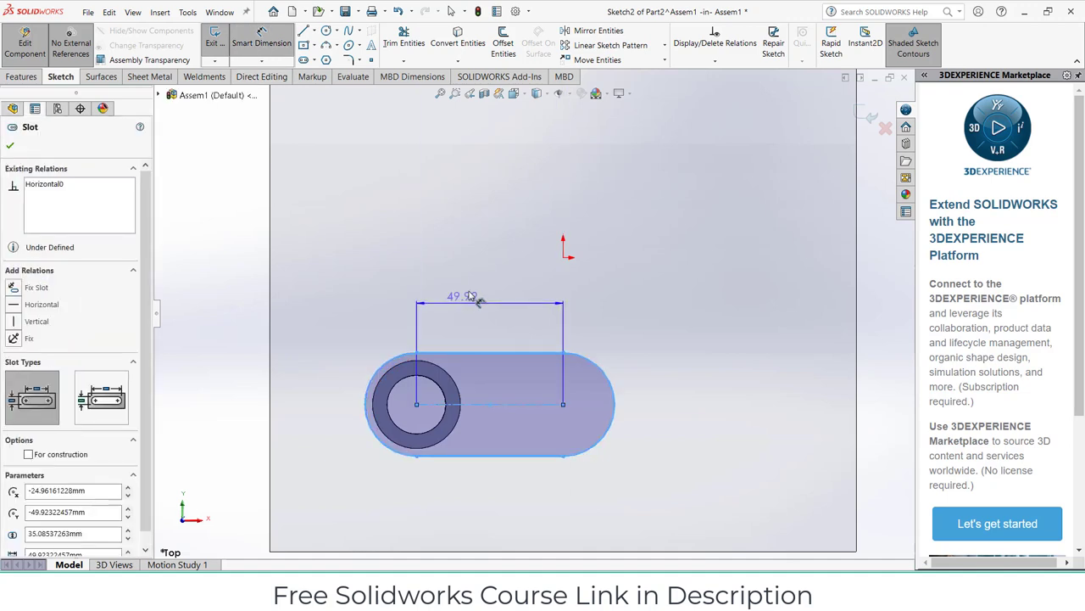
{"action": "left_click", "coordinate": [468, 294]}
{"action": "type", "text": "50"}
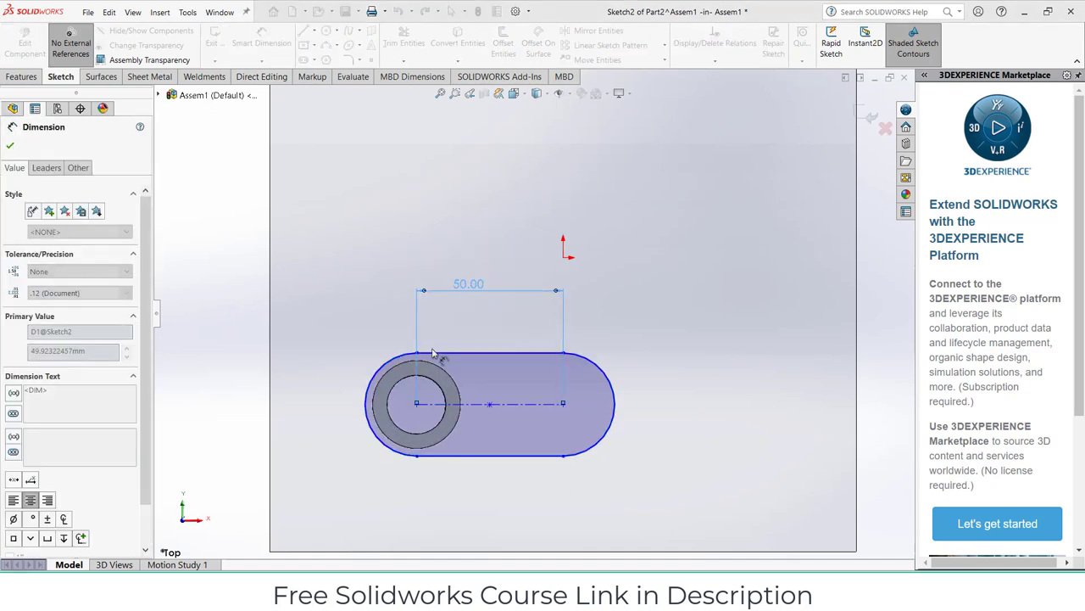
{"action": "key", "text": "Return"}
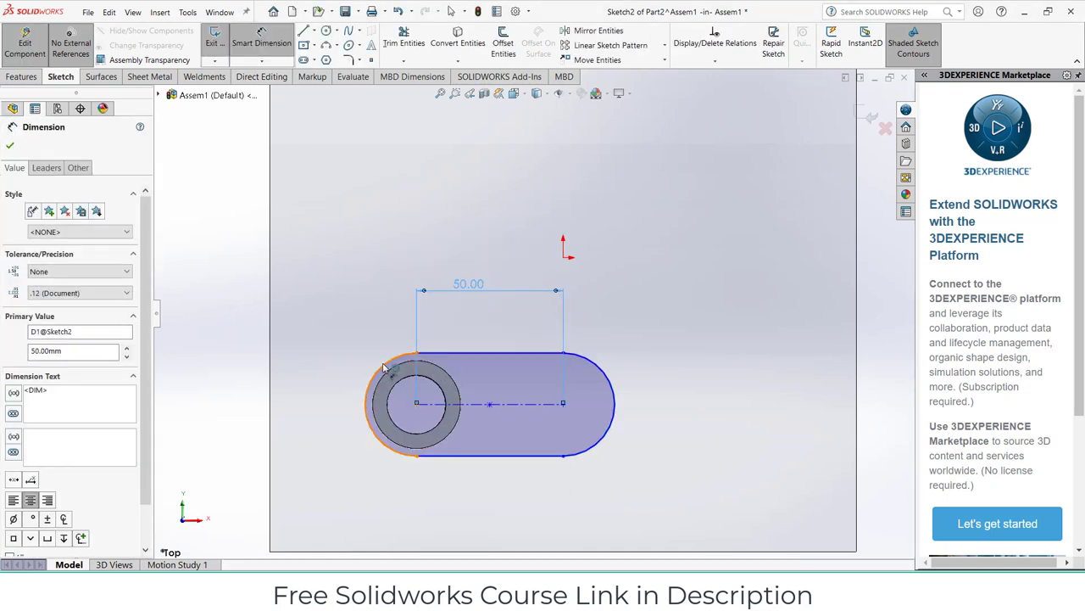
{"action": "left_click", "coordinate": [377, 362]}
{"action": "left_click", "coordinate": [360, 359]}
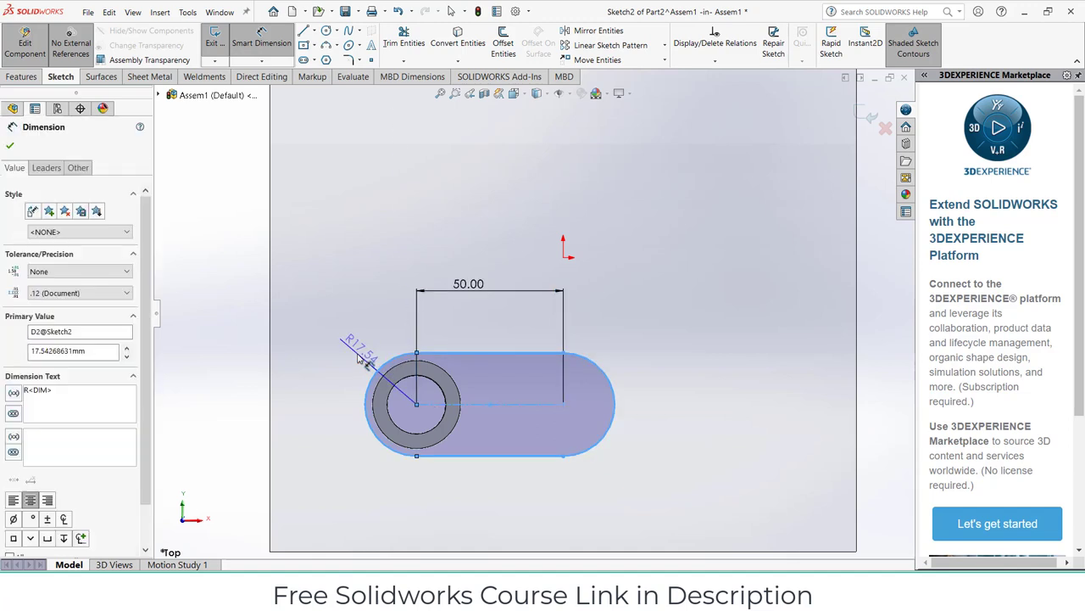
{"action": "type", "text": "15"}
{"action": "key", "text": "Return"}
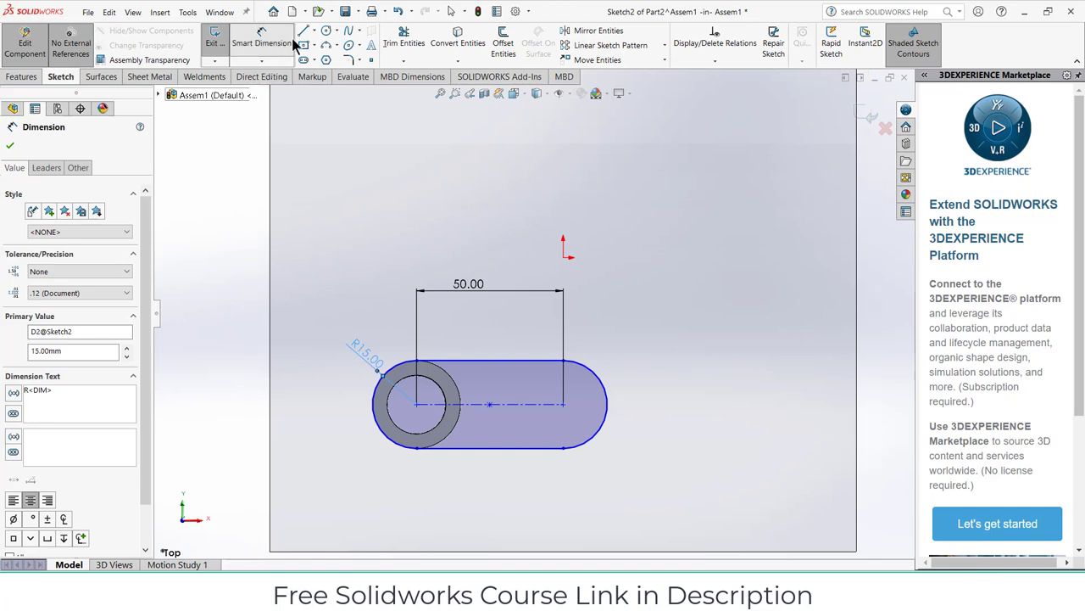
{"action": "left_click", "coordinate": [326, 31]}
Step: Add a circle at the slot's left centre matching the ring's hole
{"action": "left_click", "coordinate": [417, 403]}
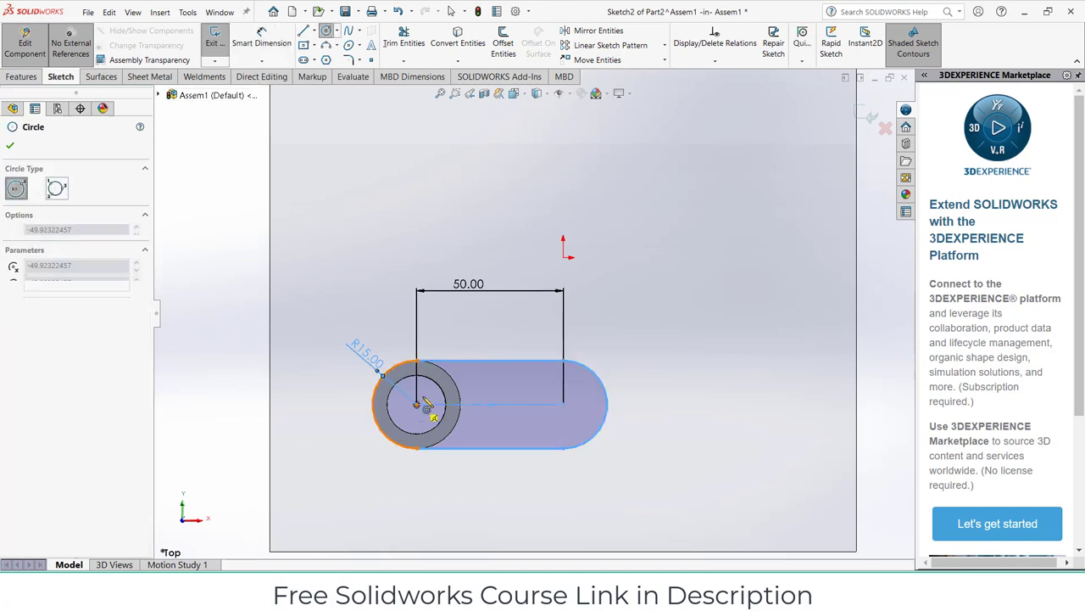
{"action": "left_click", "coordinate": [446, 398]}
{"action": "key", "text": "Escape"}
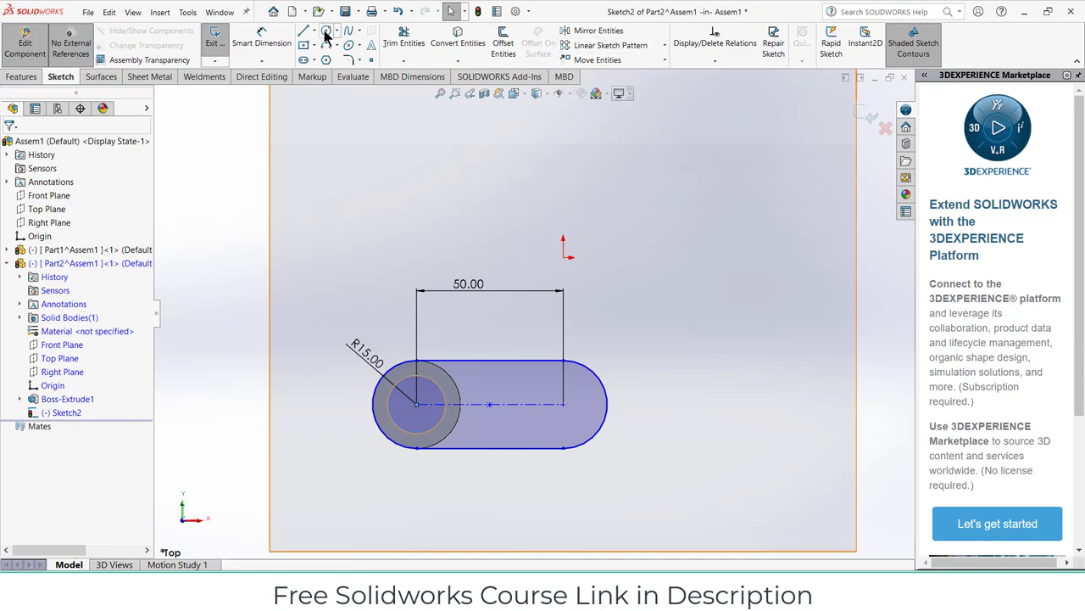
Step: Add a Ø10 circle at the slot's right centre
{"action": "left_click", "coordinate": [326, 30]}
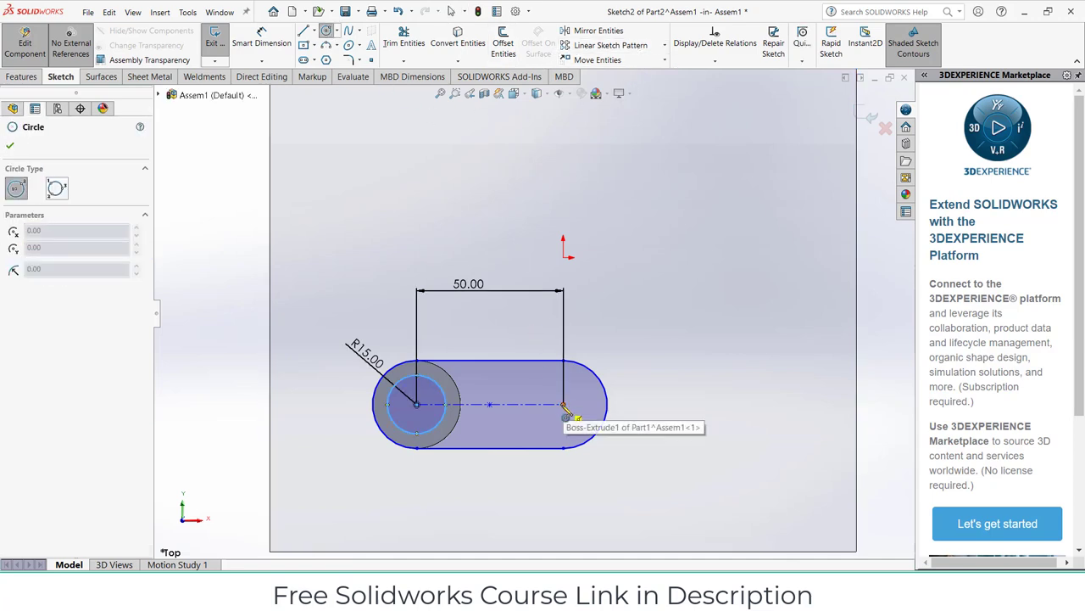
{"action": "left_click", "coordinate": [563, 404]}
{"action": "left_click", "coordinate": [582, 403]}
{"action": "left_click", "coordinate": [261, 43]}
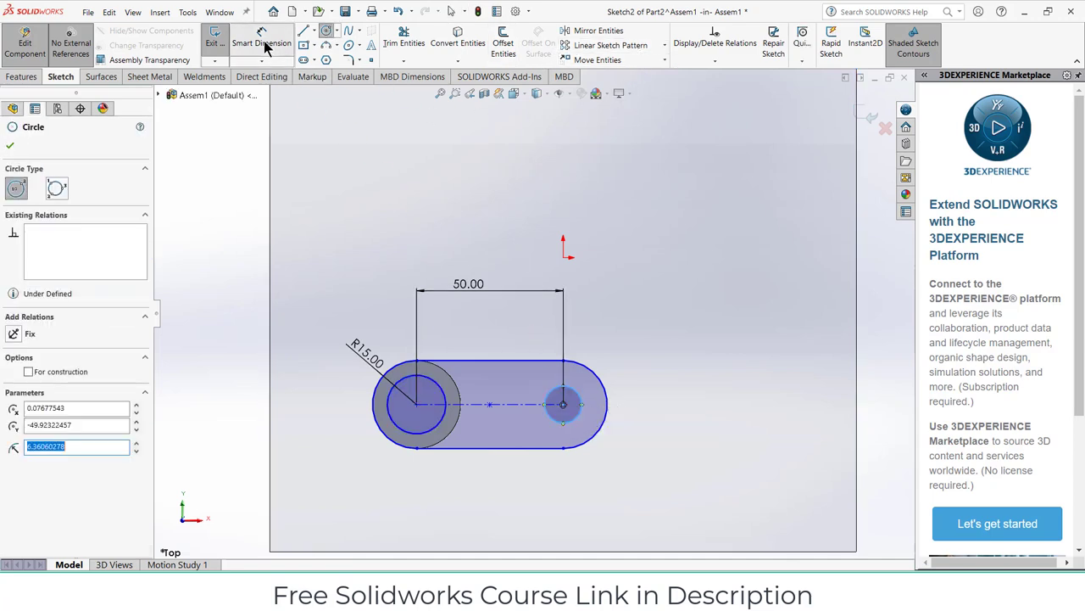
{"action": "left_click", "coordinate": [580, 397]}
{"action": "left_click", "coordinate": [670, 396]}
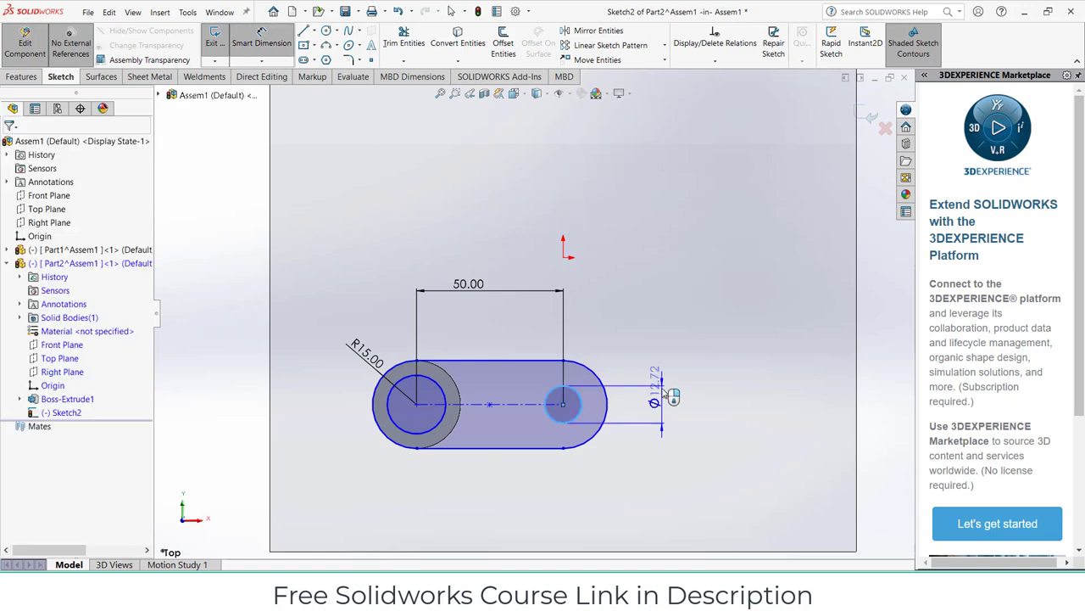
{"action": "type", "text": "10"}
{"action": "key", "text": "Return"}
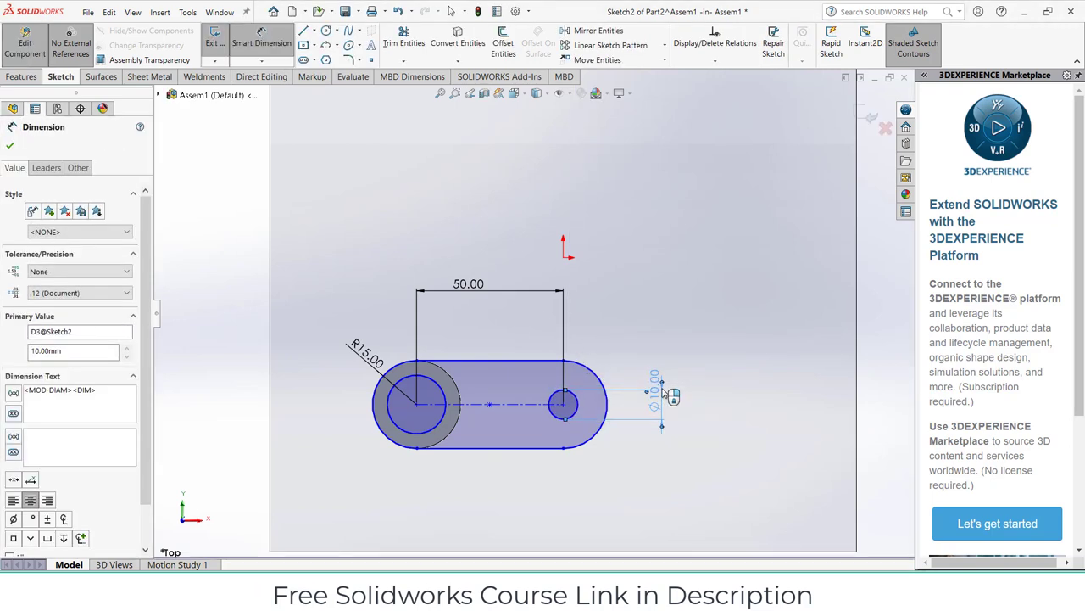
{"action": "left_click", "coordinate": [665, 60]}
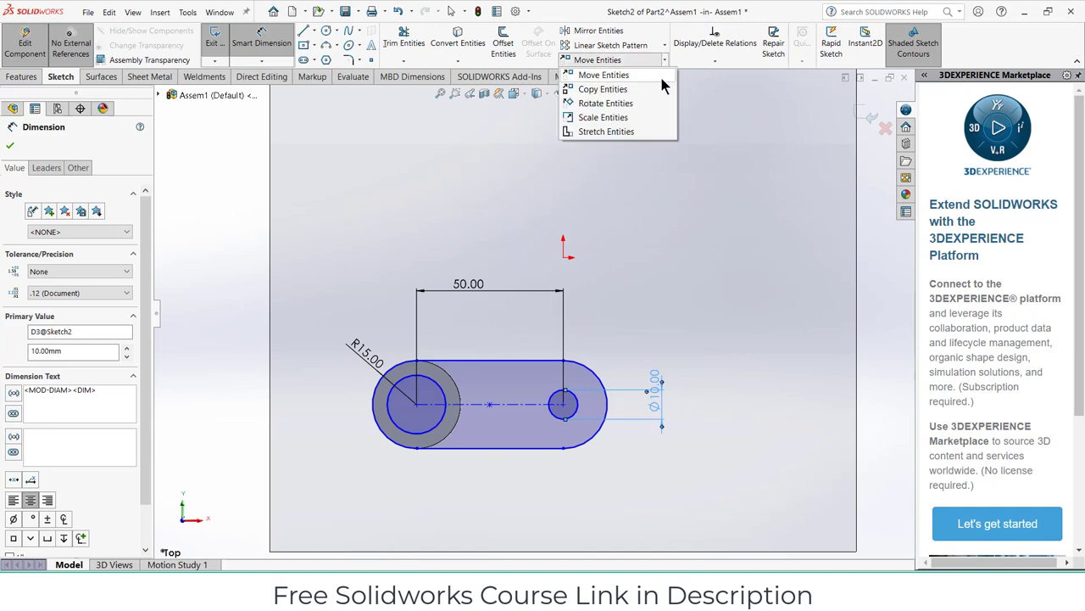
{"action": "left_click", "coordinate": [642, 103]}
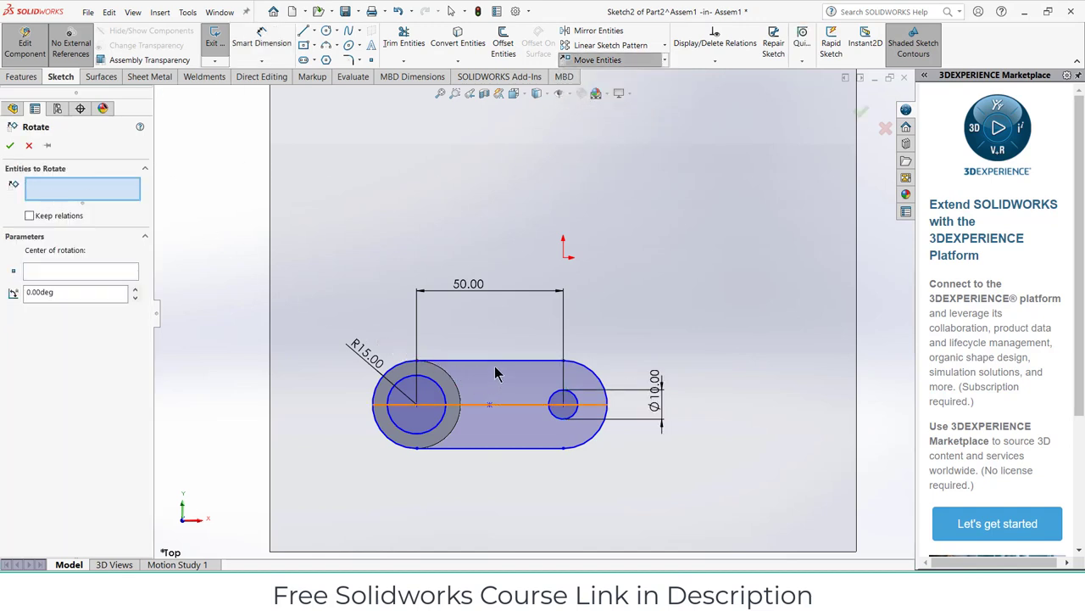
Step: Cancel the rotate and set up a circular sketch pattern of the slot at 90° with two instances
{"action": "left_click", "coordinate": [30, 147]}
{"action": "left_click", "coordinate": [665, 45]}
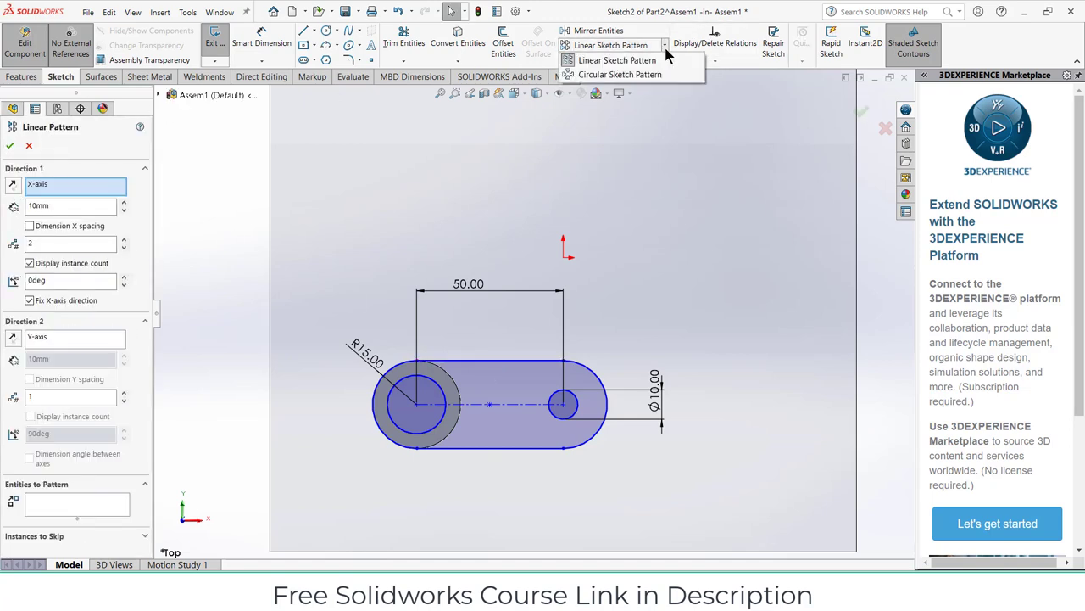
{"action": "left_click", "coordinate": [658, 73]}
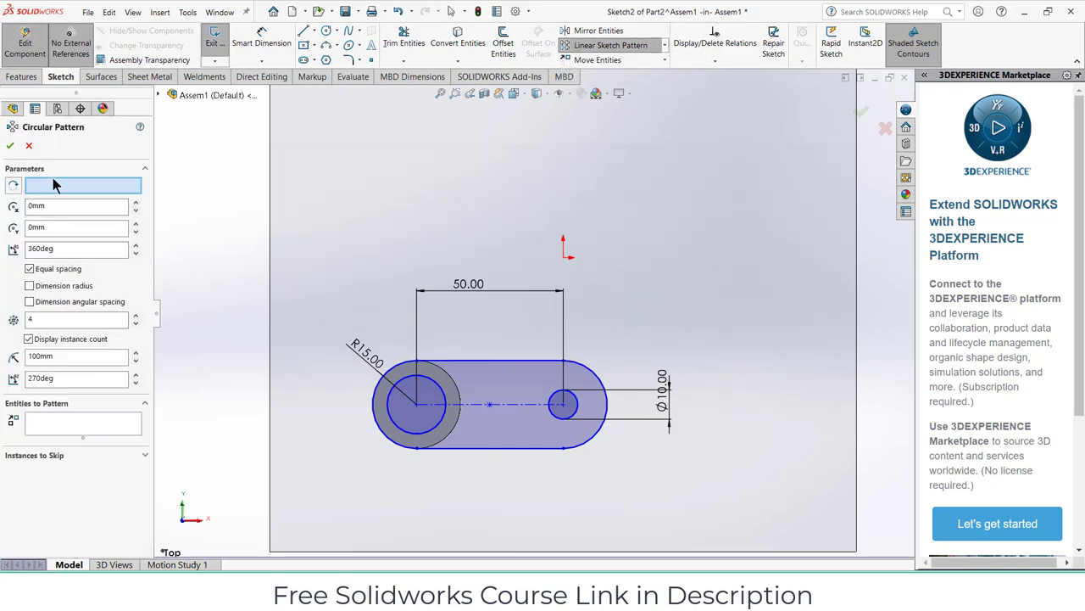
{"action": "left_click", "coordinate": [408, 406]}
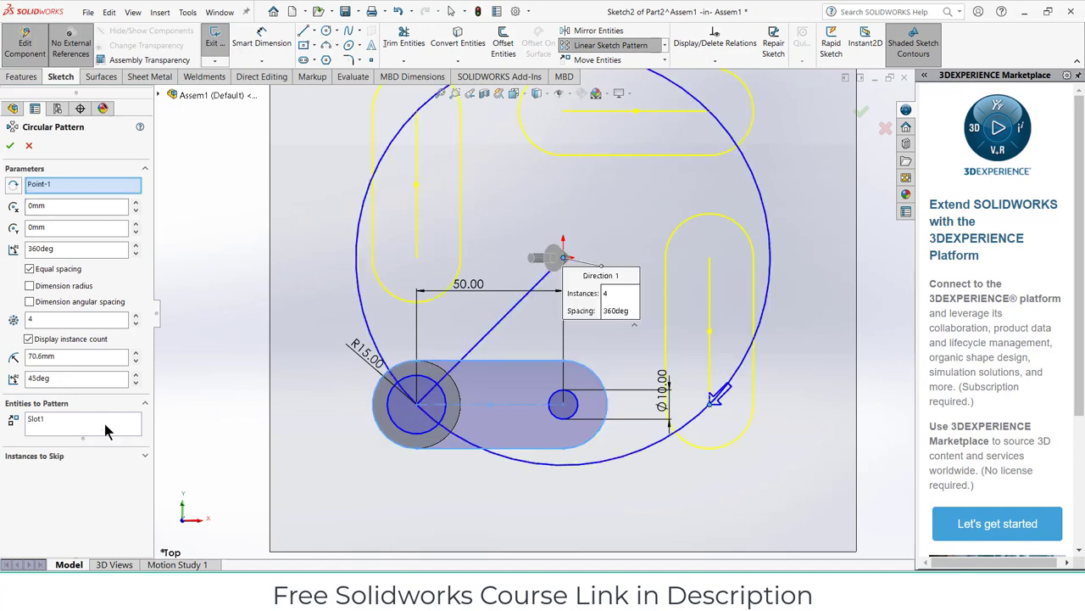
{"action": "left_click", "coordinate": [76, 247]}
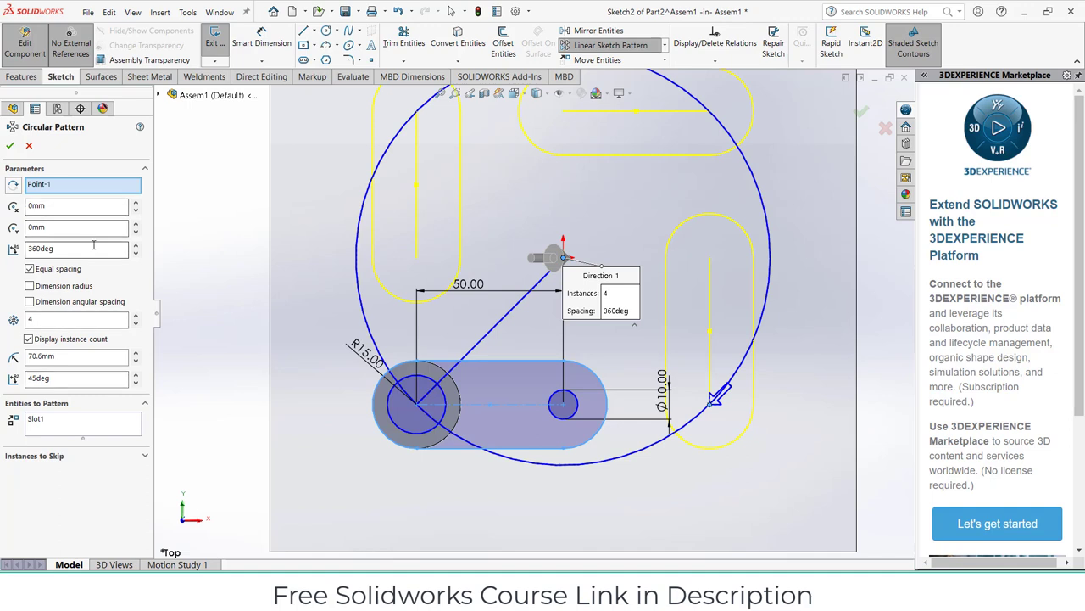
{"action": "type", "text": "90"}
{"action": "key", "text": "Return"}
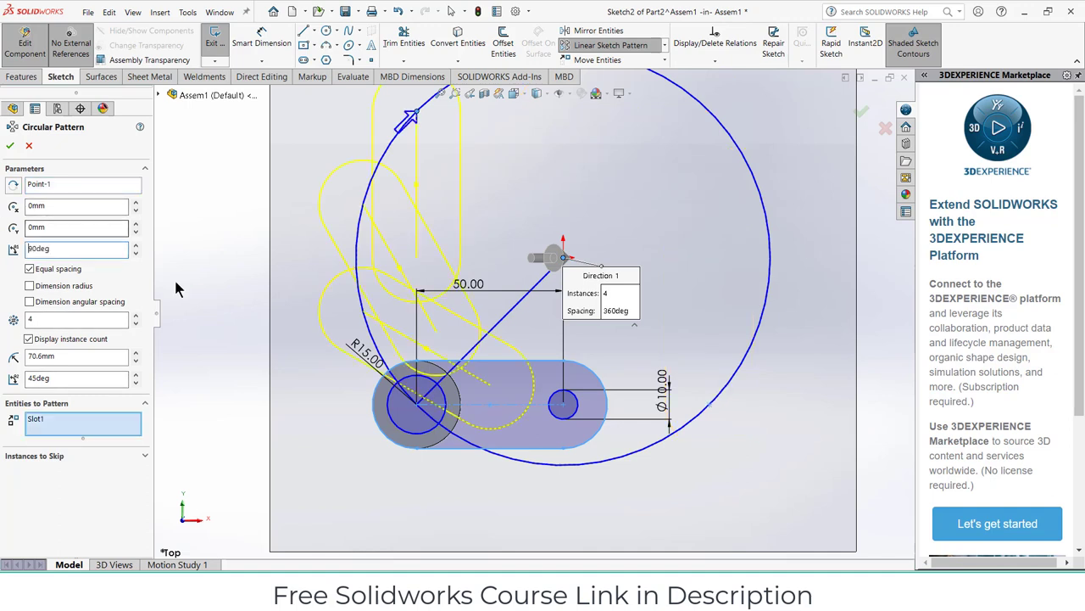
{"action": "left_click", "coordinate": [135, 324]}
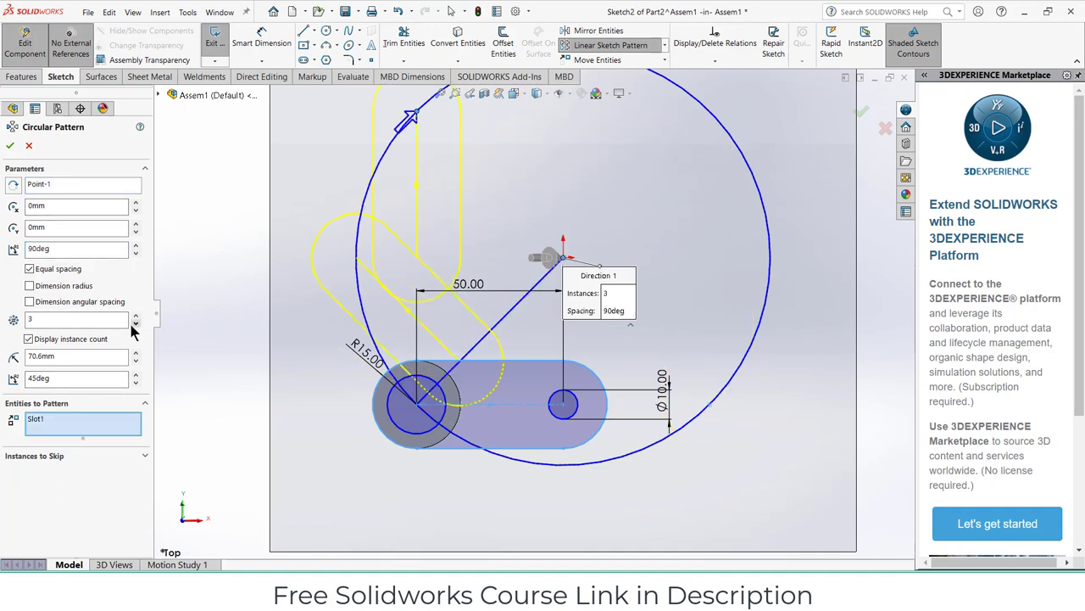
{"action": "left_click", "coordinate": [30, 268]}
{"action": "left_click", "coordinate": [140, 324]}
Step: Reselect the slot, reverse the direction, set angle 0, then close the pattern without applying it
{"action": "right_click", "coordinate": [69, 419]}
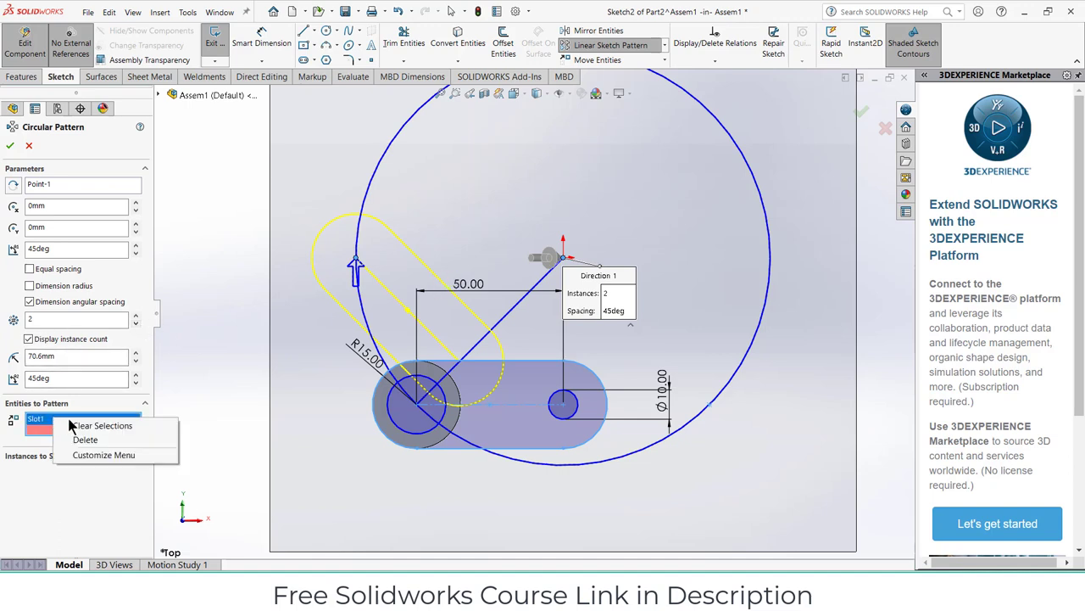
{"action": "left_click", "coordinate": [73, 425]}
{"action": "left_click", "coordinate": [418, 408]}
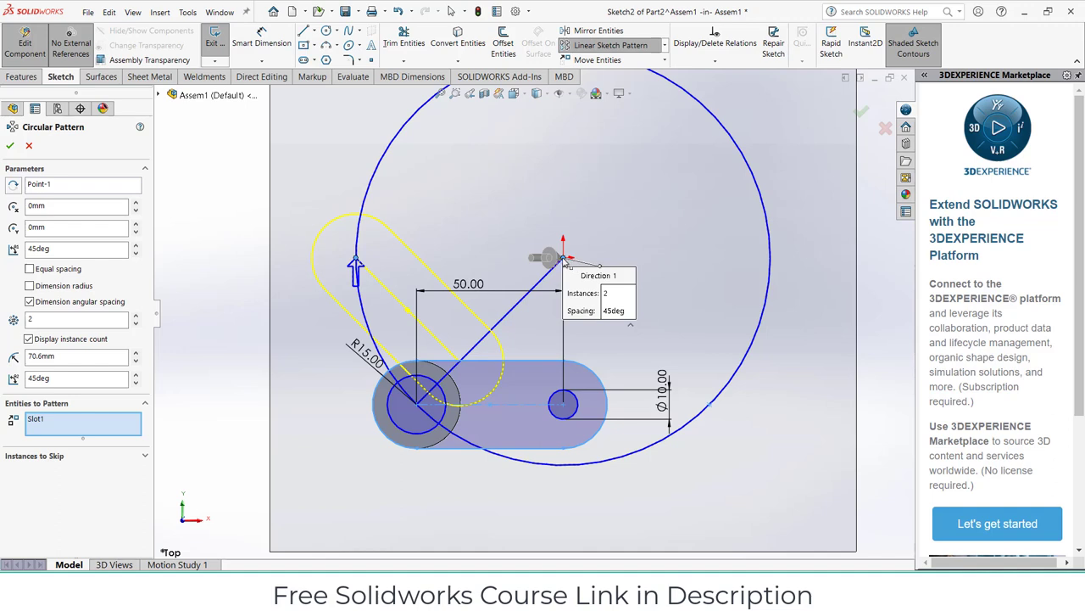
{"action": "left_click", "coordinate": [563, 258]}
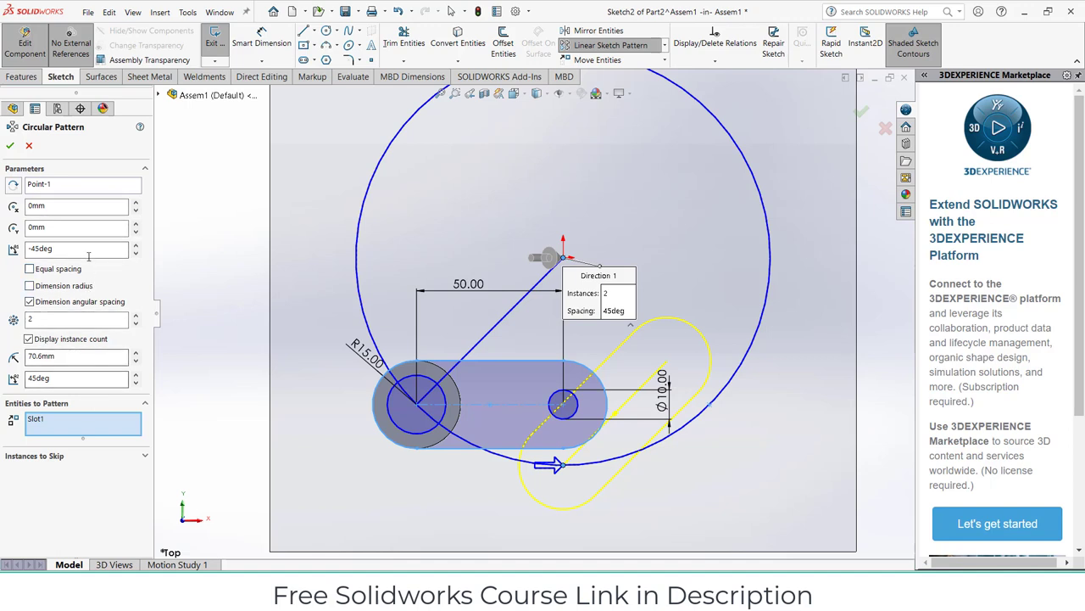
{"action": "double_click", "coordinate": [89, 249]}
{"action": "type", "text": "0"}
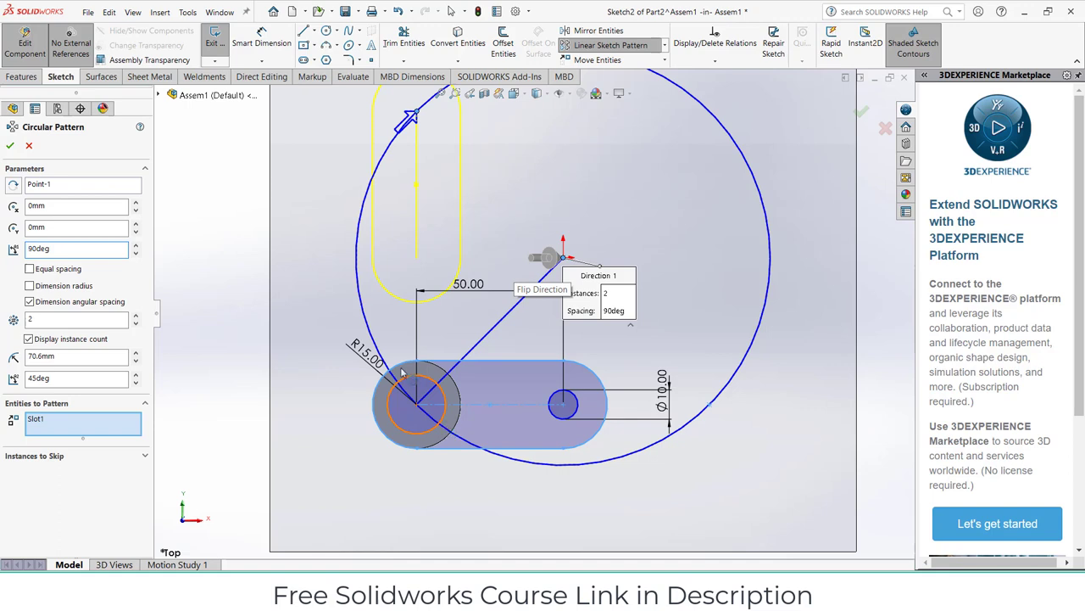
{"action": "left_click", "coordinate": [29, 145]}
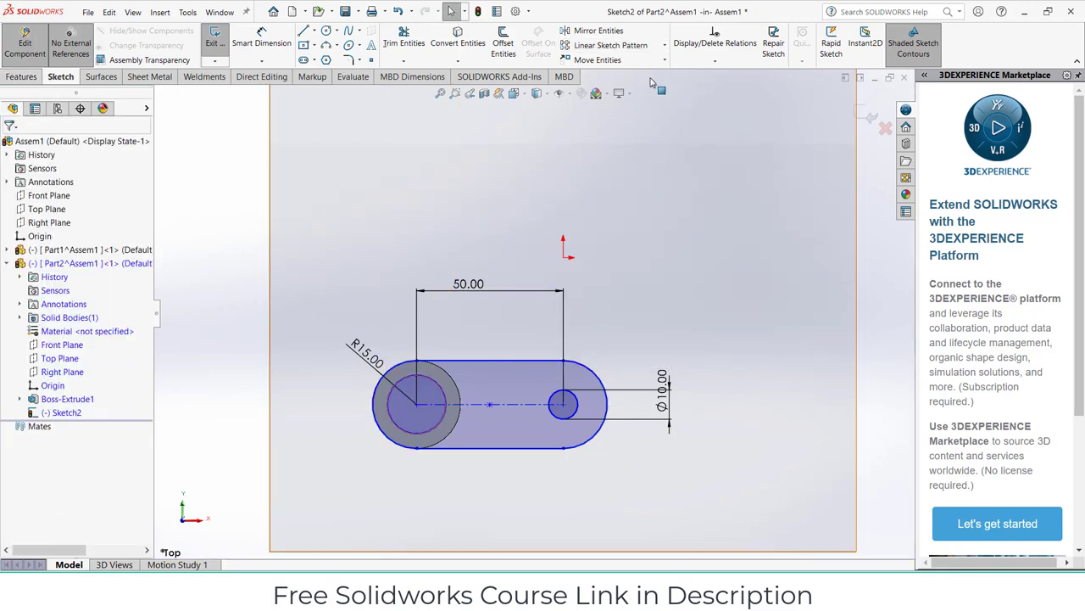
{"action": "left_click", "coordinate": [664, 46]}
{"action": "left_click", "coordinate": [612, 71]}
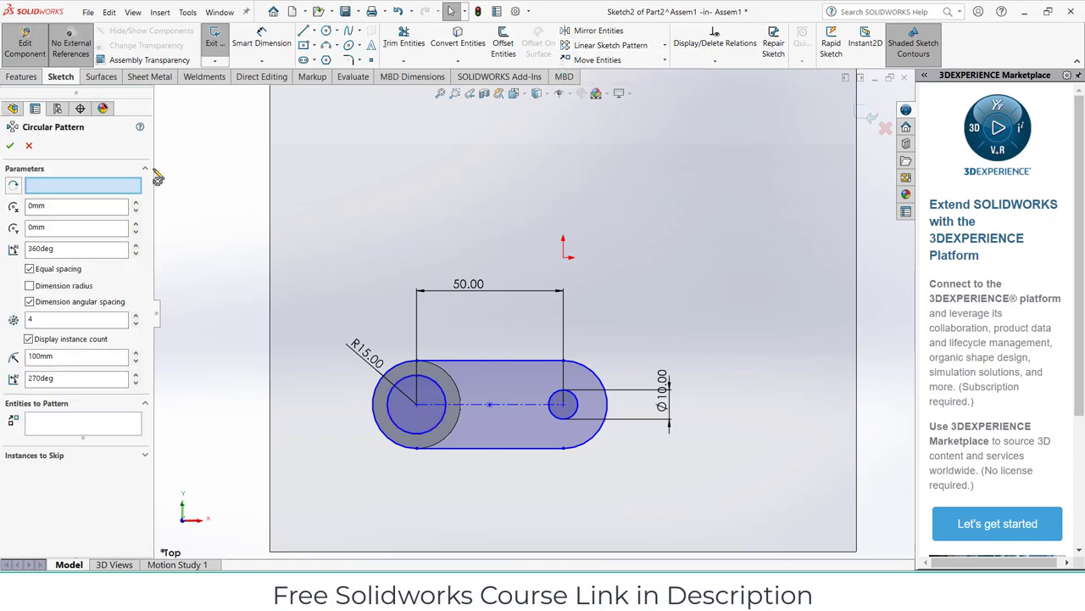
{"action": "left_click", "coordinate": [94, 191]}
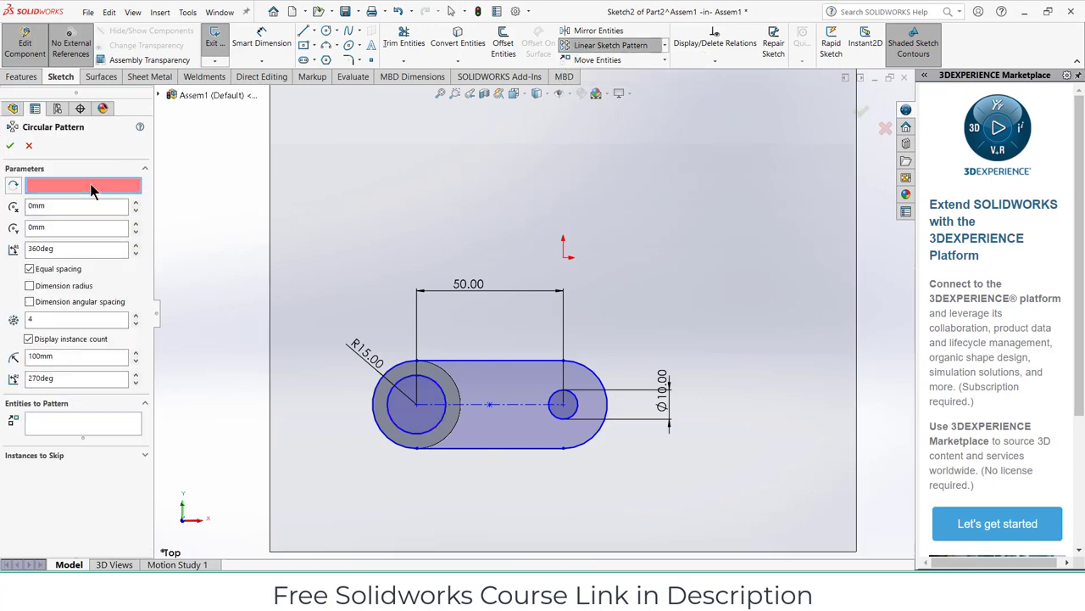
{"action": "left_click", "coordinate": [418, 406]}
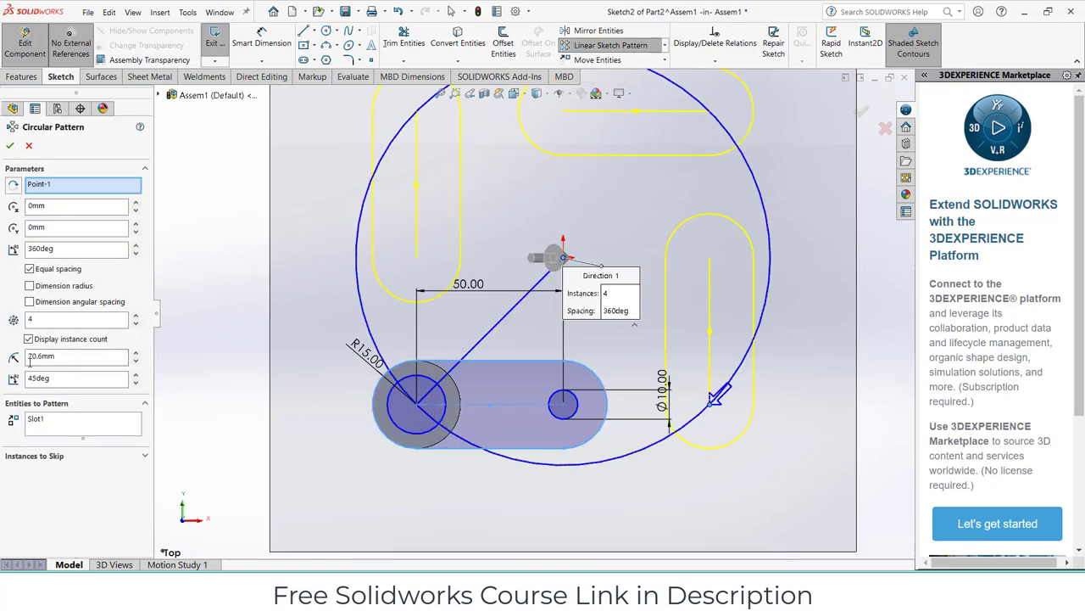
{"action": "left_click", "coordinate": [29, 269]}
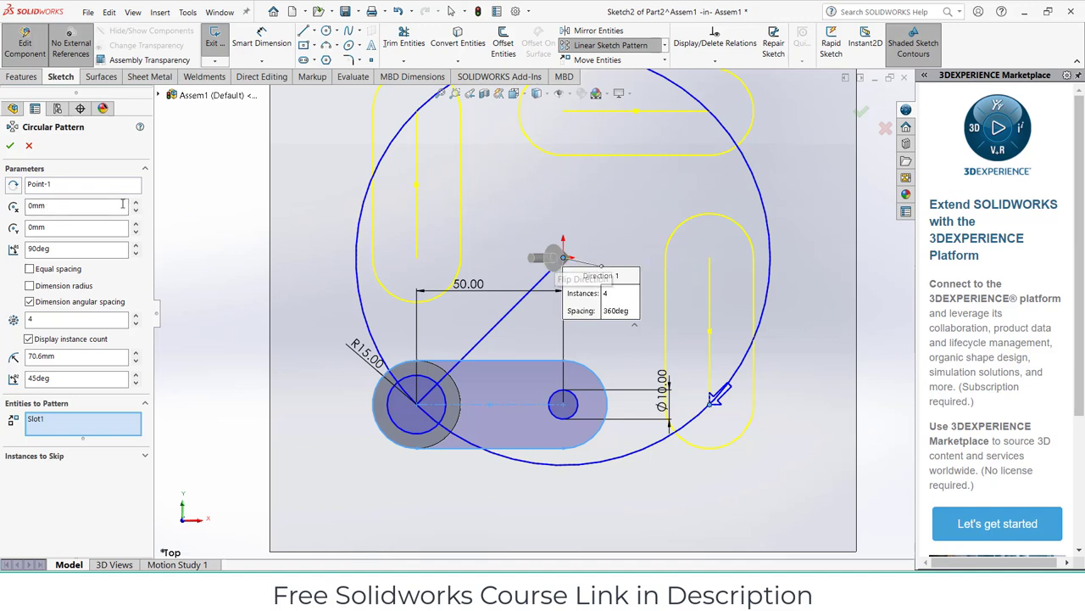
{"action": "right_click", "coordinate": [68, 183]}
{"action": "left_click", "coordinate": [117, 189]}
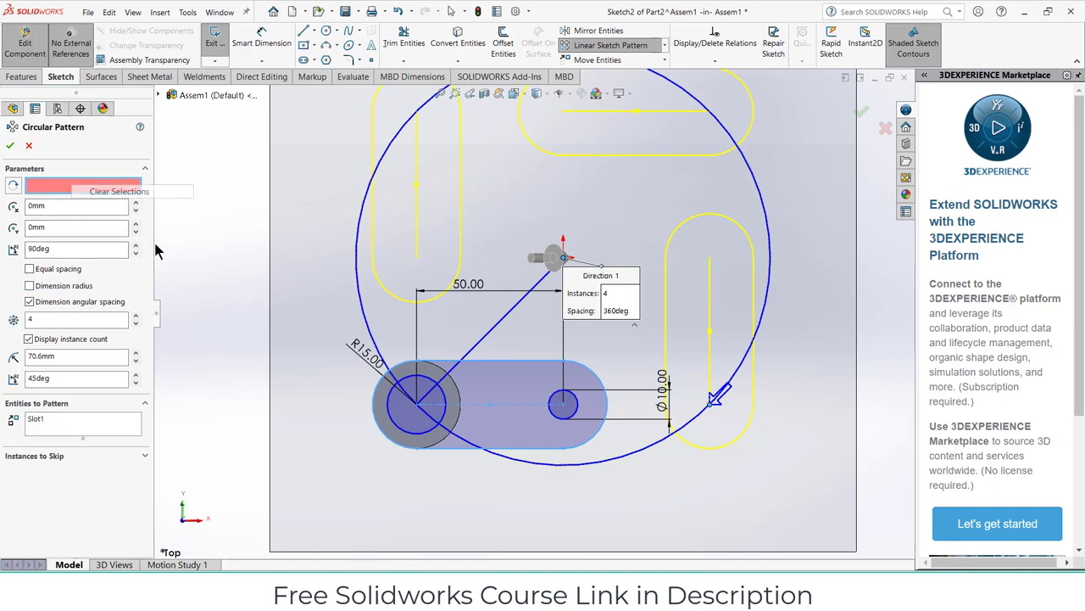
{"action": "left_click", "coordinate": [417, 410]}
{"action": "left_click", "coordinate": [417, 408]}
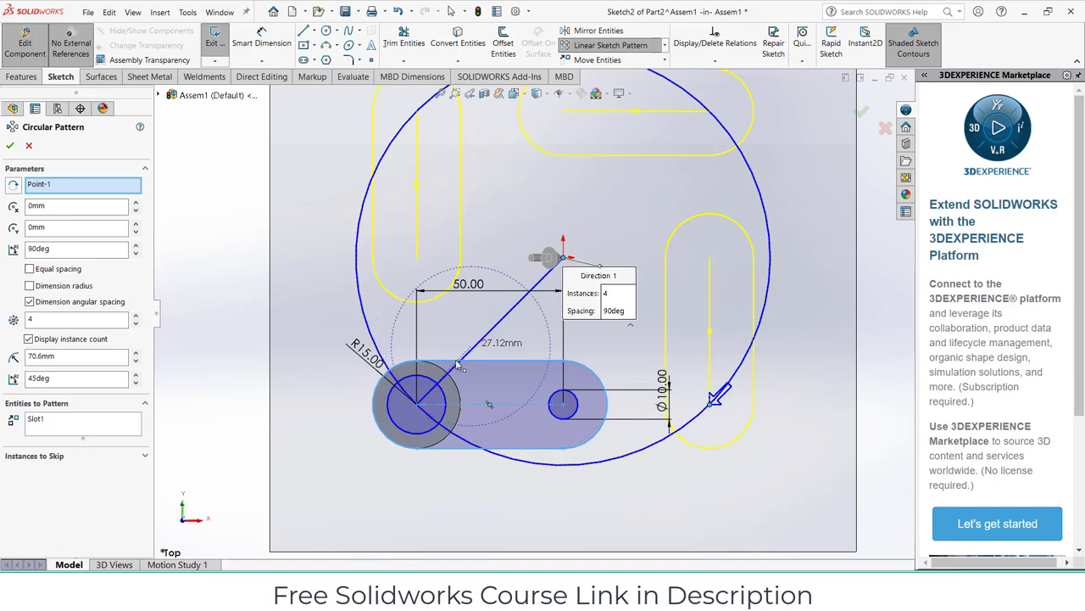
{"action": "left_click", "coordinate": [418, 407]}
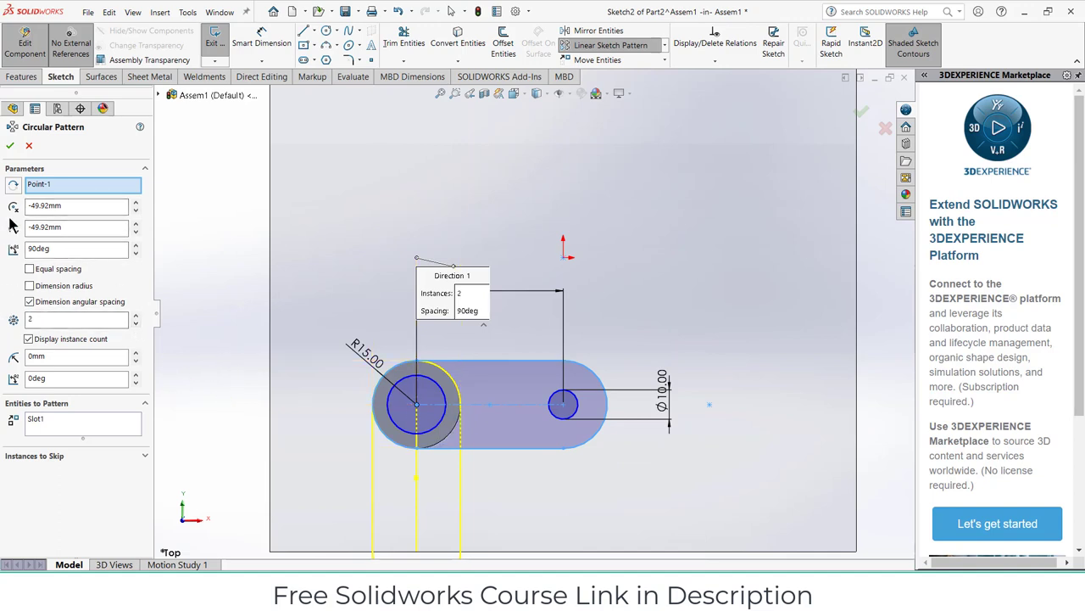
{"action": "left_click", "coordinate": [13, 186]}
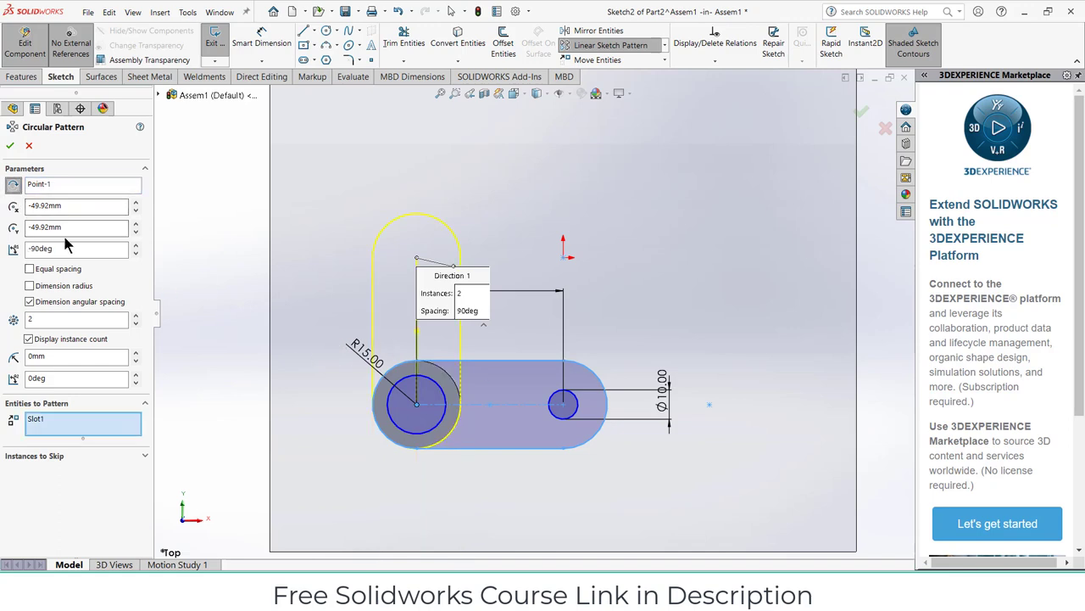
{"action": "left_click", "coordinate": [84, 430]}
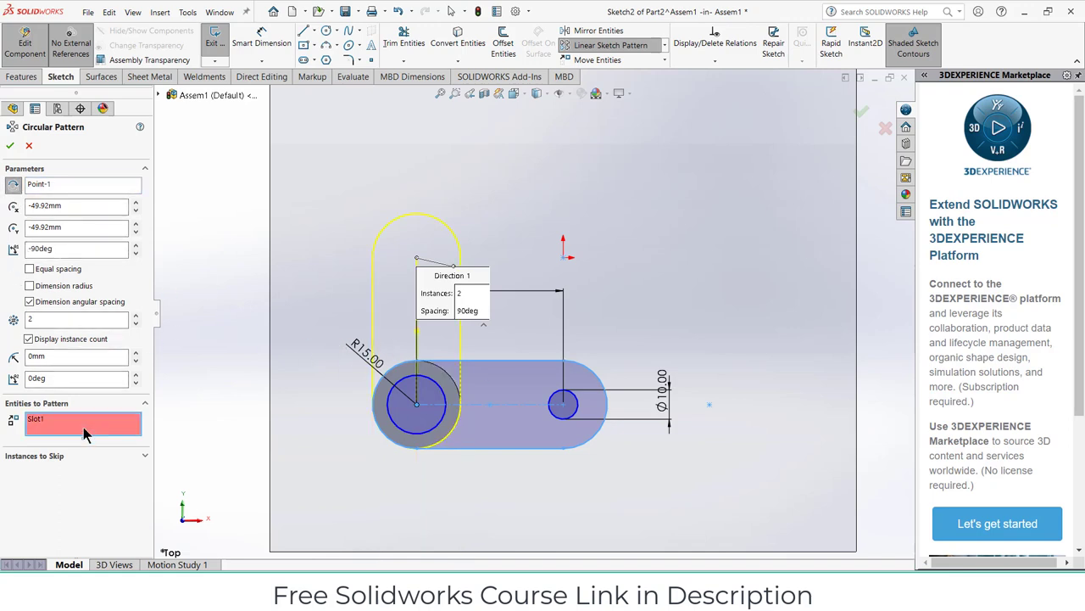
{"action": "left_click", "coordinate": [441, 390]}
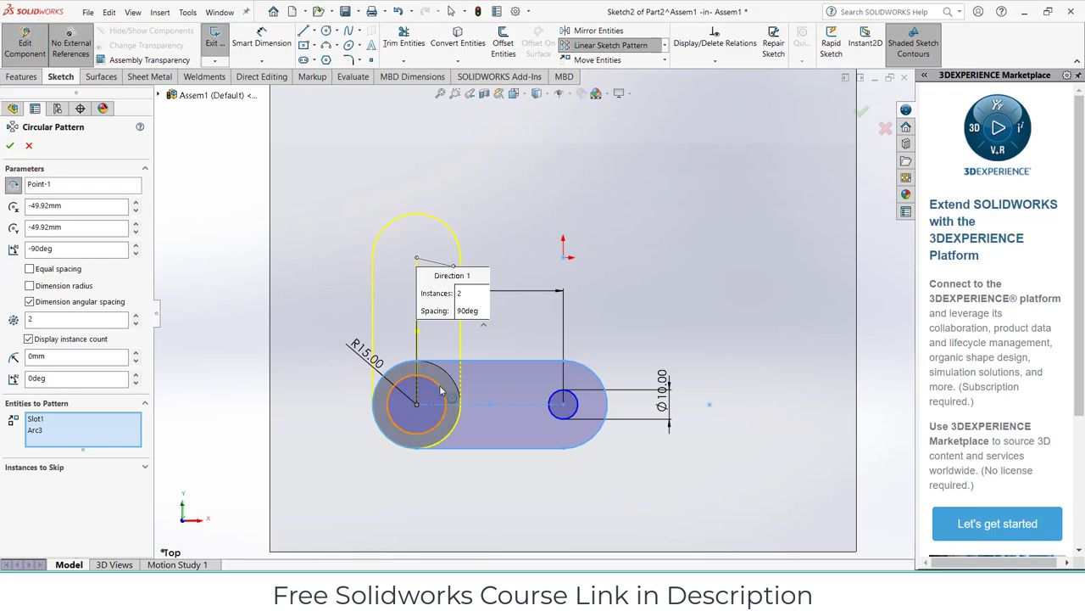
{"action": "left_click", "coordinate": [562, 392]}
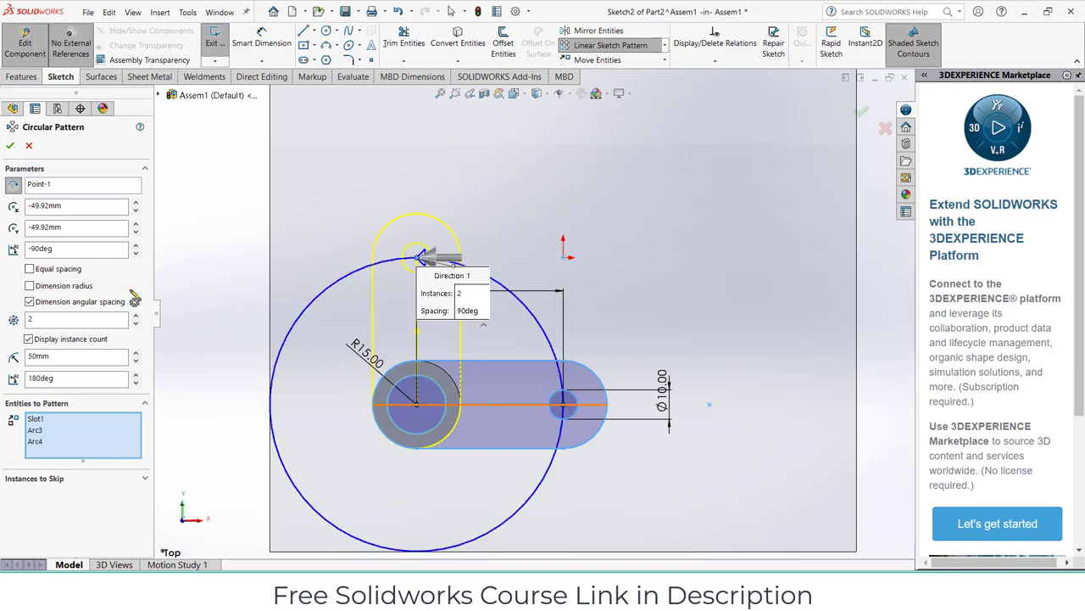
{"action": "left_click", "coordinate": [9, 147]}
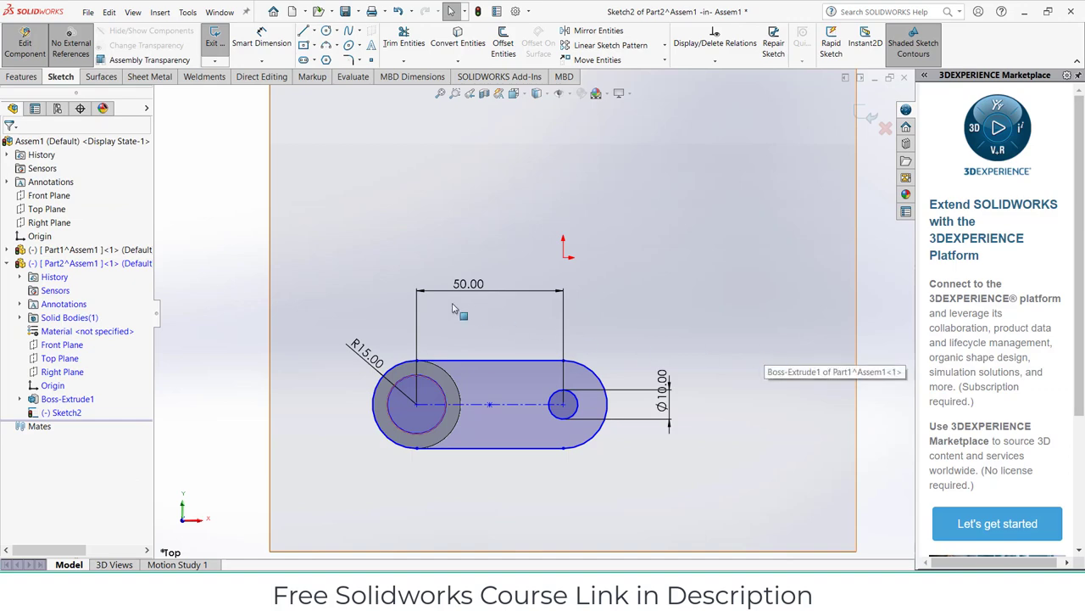
Step: Extrude the slot sketch 5 mm mid-plane into the arm
{"action": "left_click", "coordinate": [23, 77]}
{"action": "left_click", "coordinate": [221, 48]}
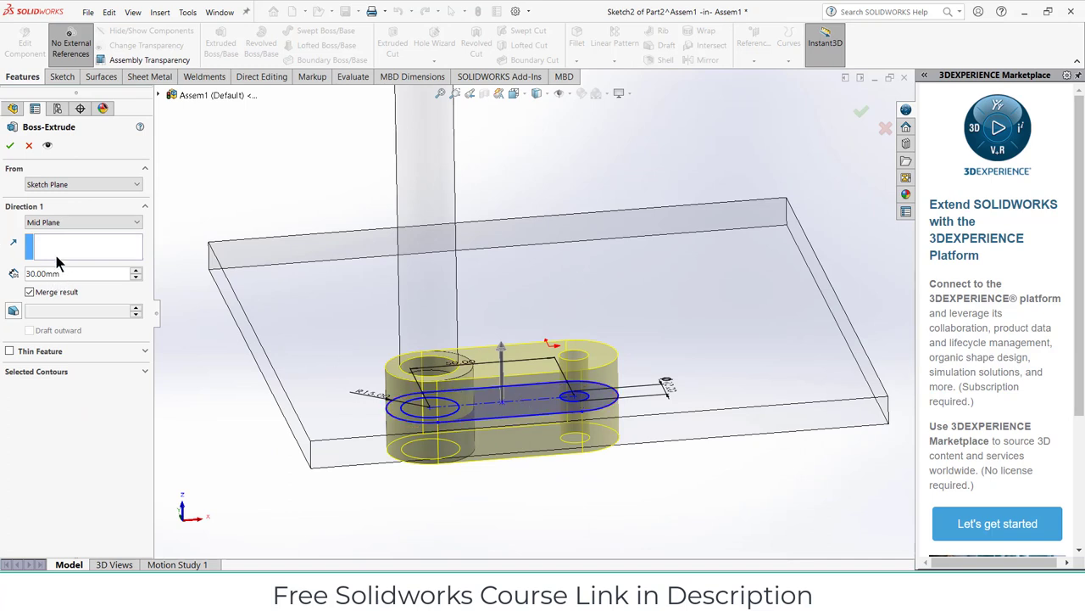
{"action": "type", "text": "5"}
{"action": "key", "text": "Return"}
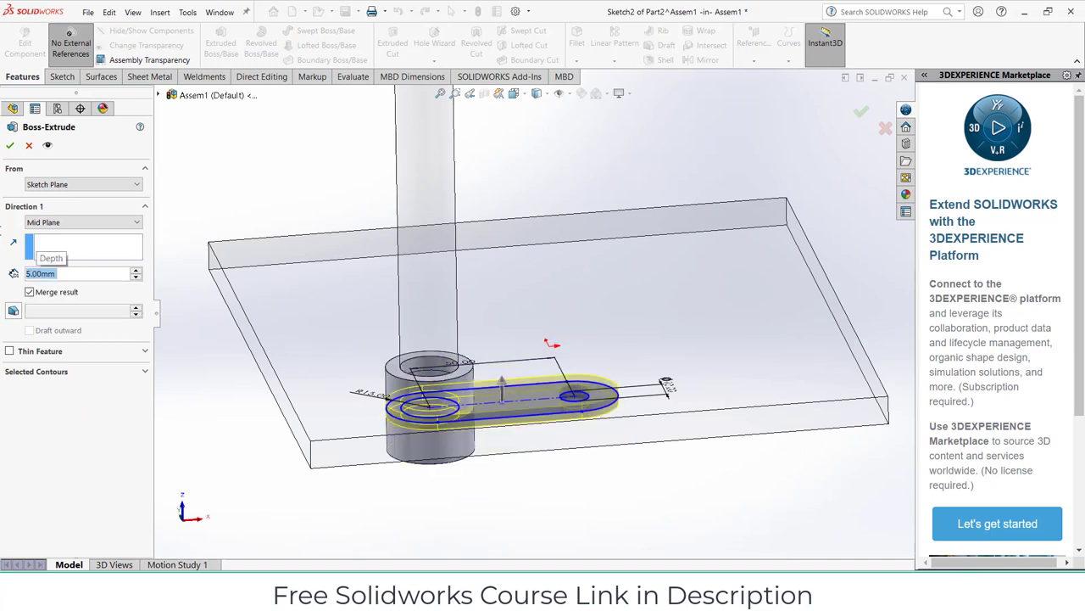
{"action": "left_click", "coordinate": [8, 148]}
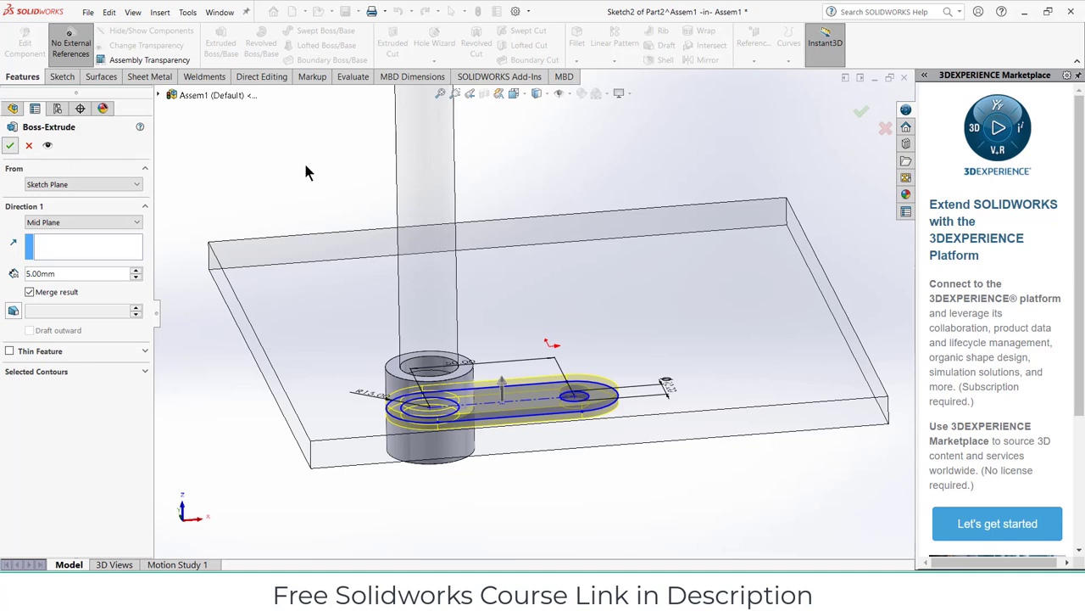
Step: Circular-pattern the arm around the boss's cylindrical face at 90° with 2 instances
{"action": "left_click", "coordinate": [614, 61]}
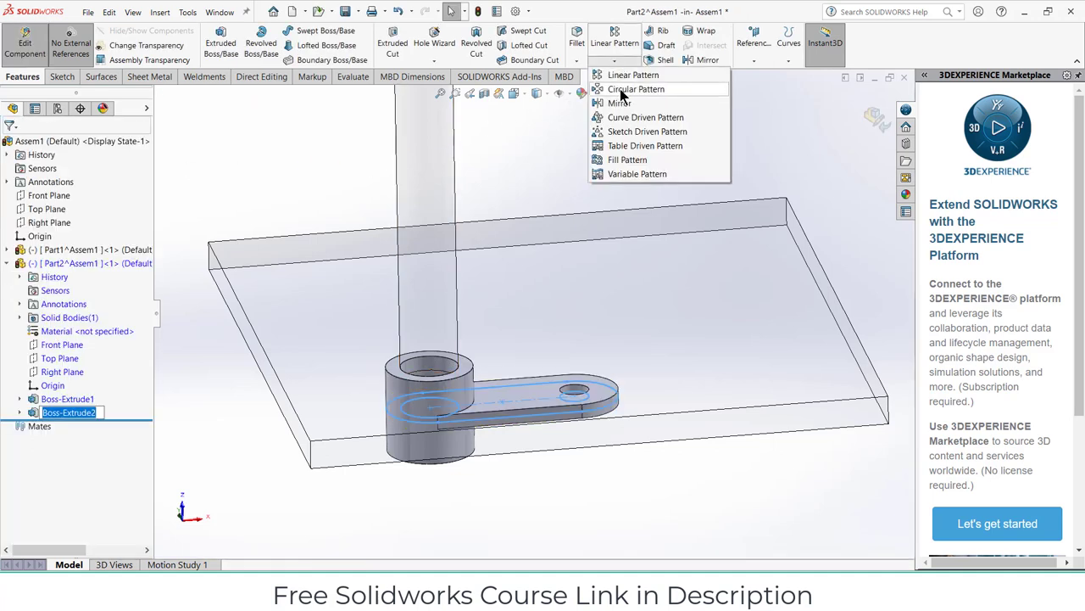
{"action": "left_click", "coordinate": [620, 91]}
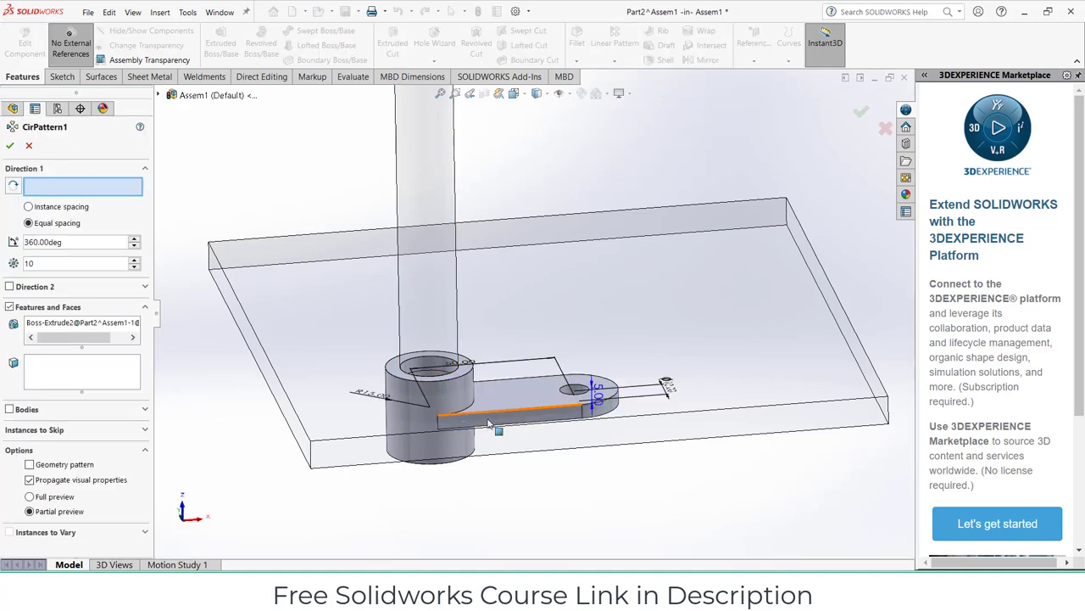
{"action": "left_click", "coordinate": [448, 396]}
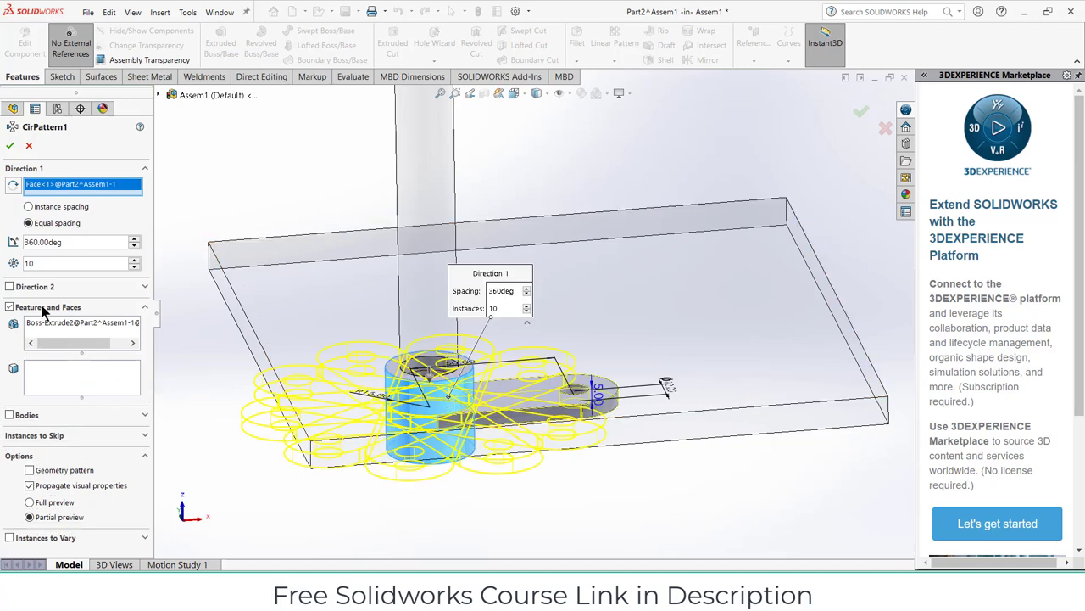
{"action": "type", "text": "90"}
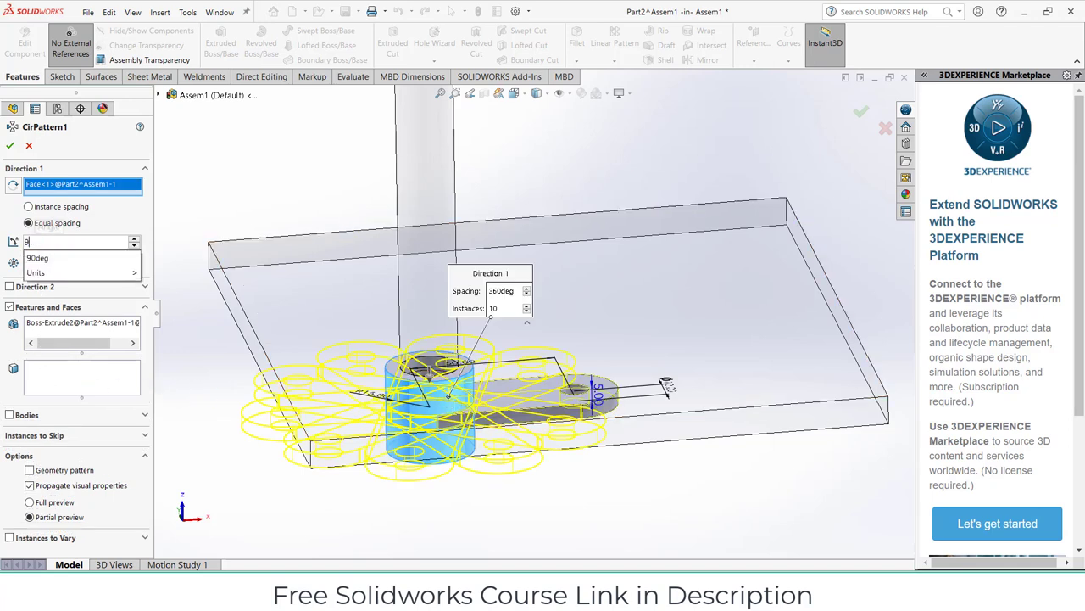
{"action": "key", "text": "Return"}
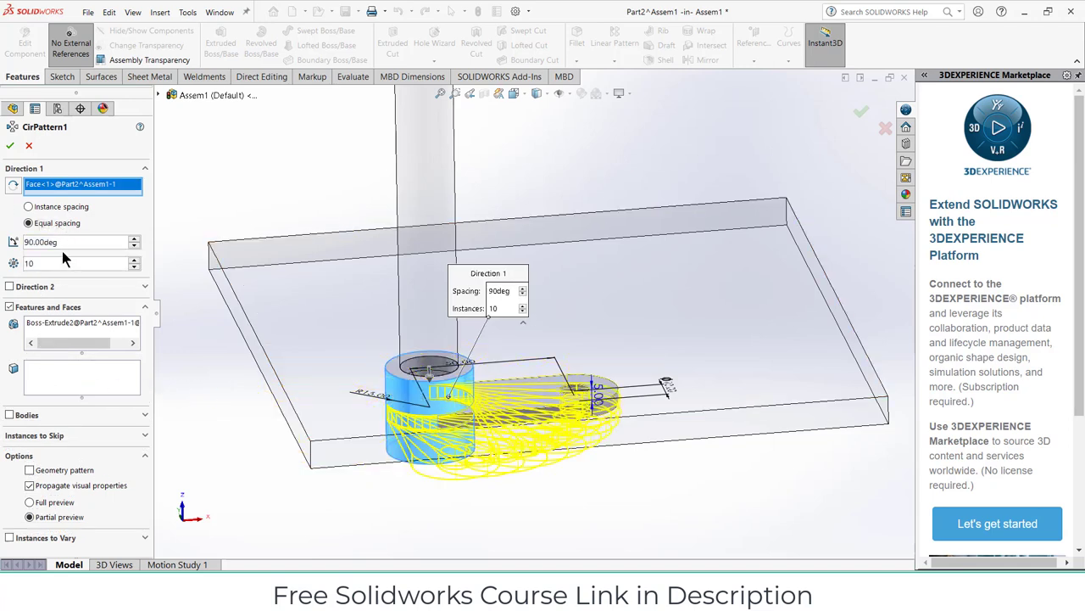
{"action": "type", "text": "2"}
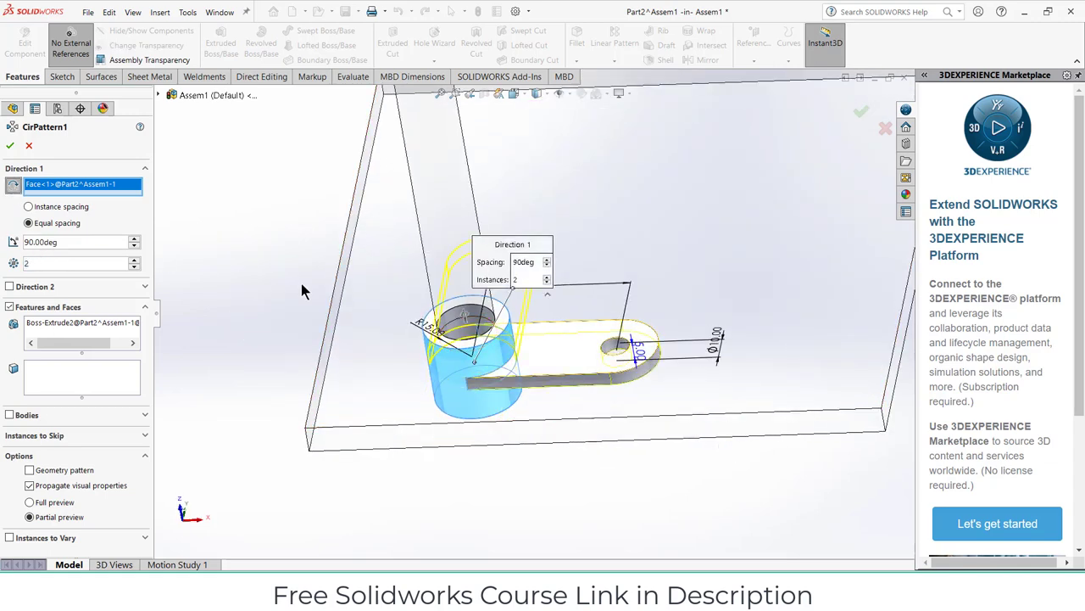
{"action": "middle_click_drag", "start_coordinate": [303, 291], "coordinate": [345, 373]}
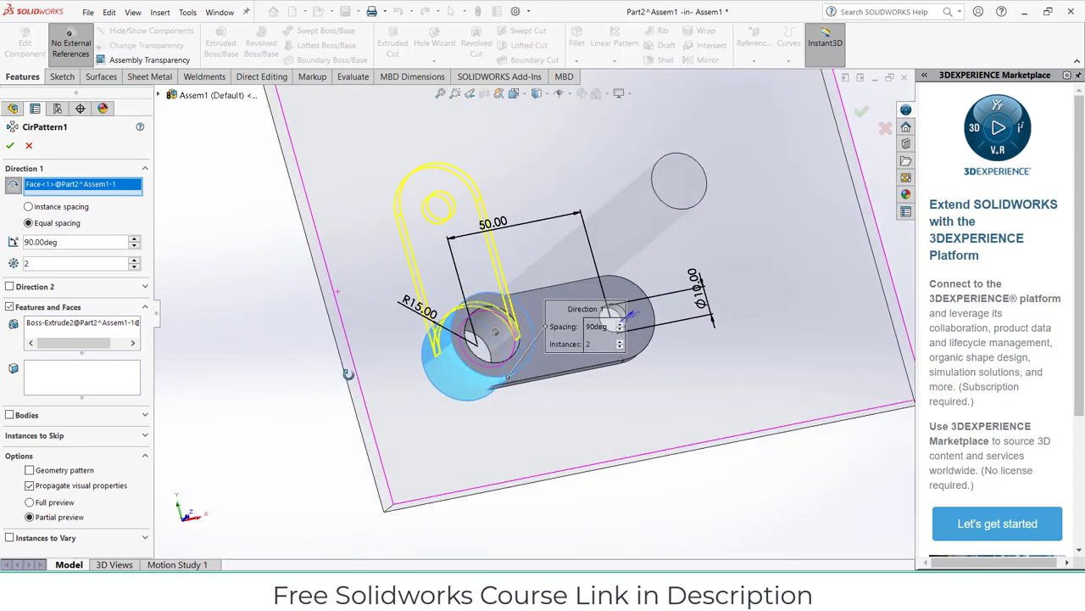
{"action": "left_click", "coordinate": [9, 147]}
{"action": "middle_click_drag", "start_coordinate": [526, 254], "coordinate": [555, 266]}
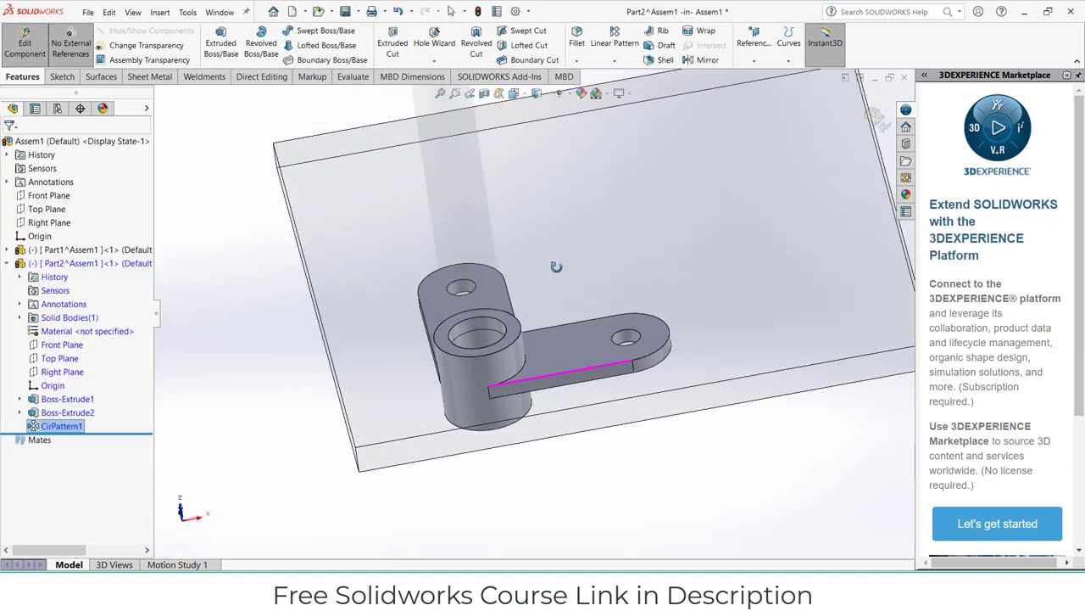
{"action": "scroll", "coordinate": [555, 267], "scroll_direction": "up", "scroll_amount": 3}
Step: Return to the assembly and drag the arm part up into a new position
{"action": "left_click", "coordinate": [876, 118]}
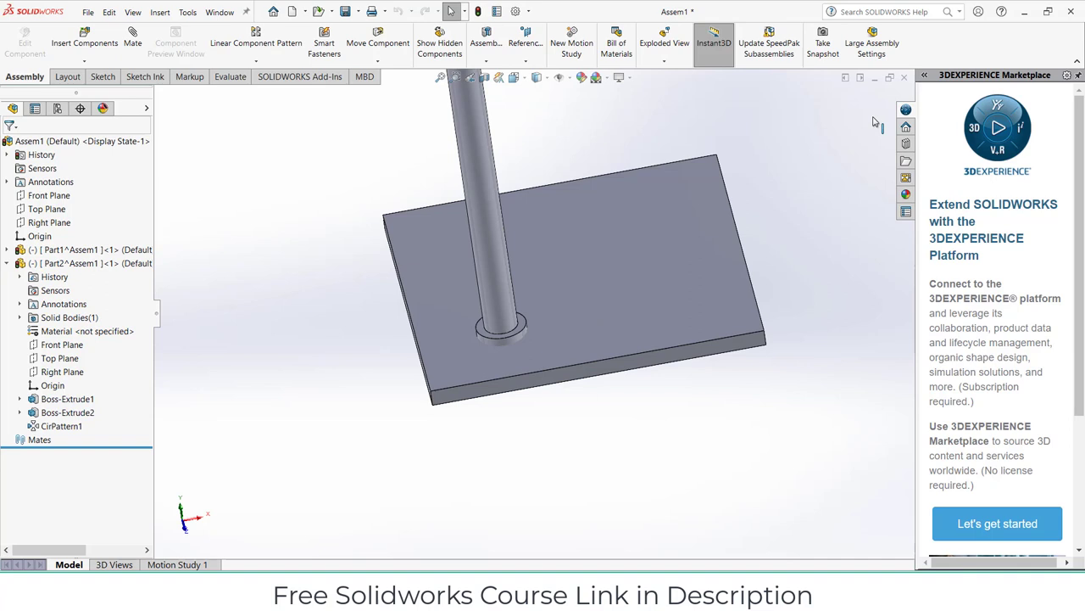
{"action": "left_click", "coordinate": [72, 263]}
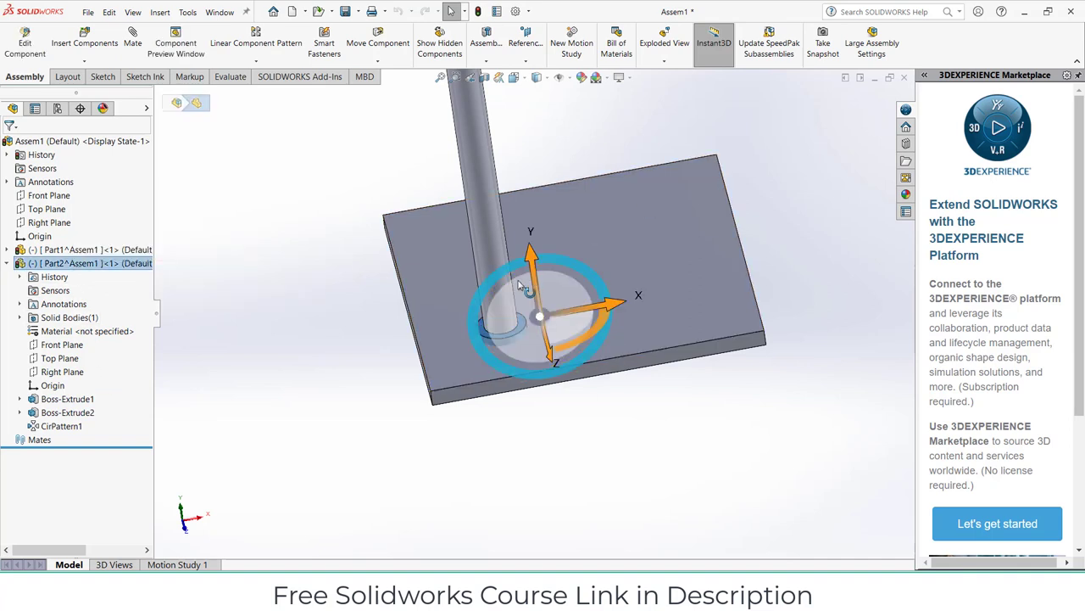
{"action": "left_click_drag", "start_coordinate": [522, 287], "coordinate": [527, 159]}
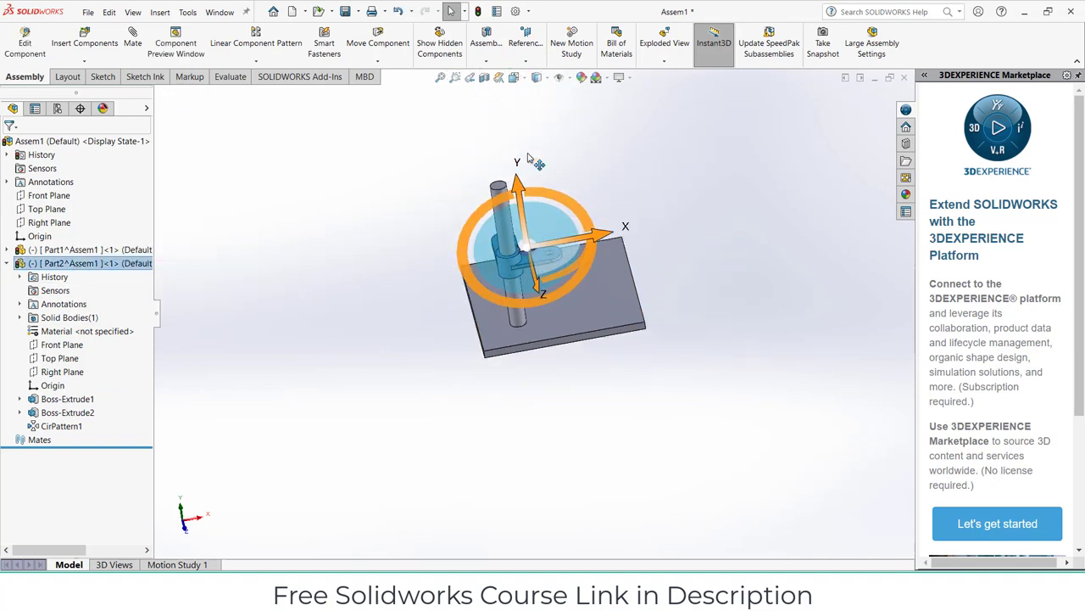
{"action": "left_click", "coordinate": [741, 198]}
{"action": "key", "text": "ctrl+7"}
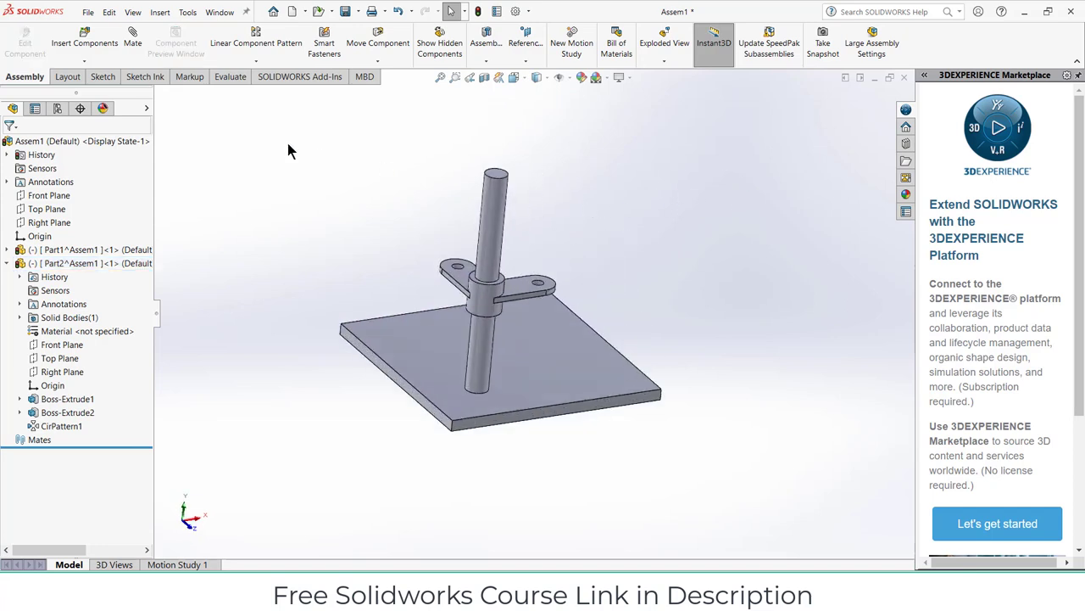
Step: Mate the rod's face concentric with the collar hole, then slide the collar along the rod
{"action": "left_click", "coordinate": [132, 39]}
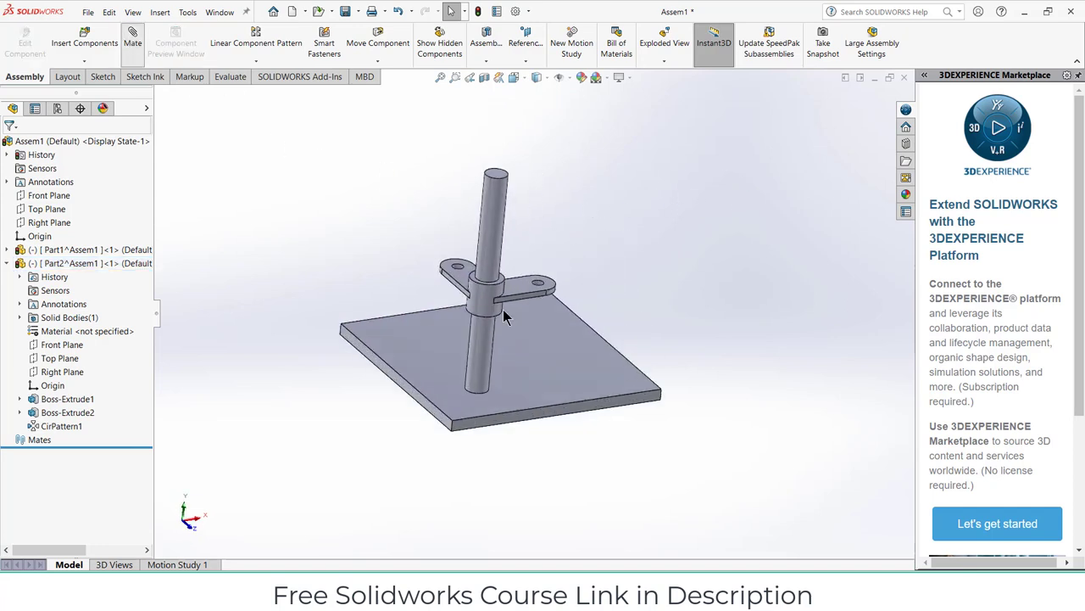
{"action": "left_click", "coordinate": [499, 256]}
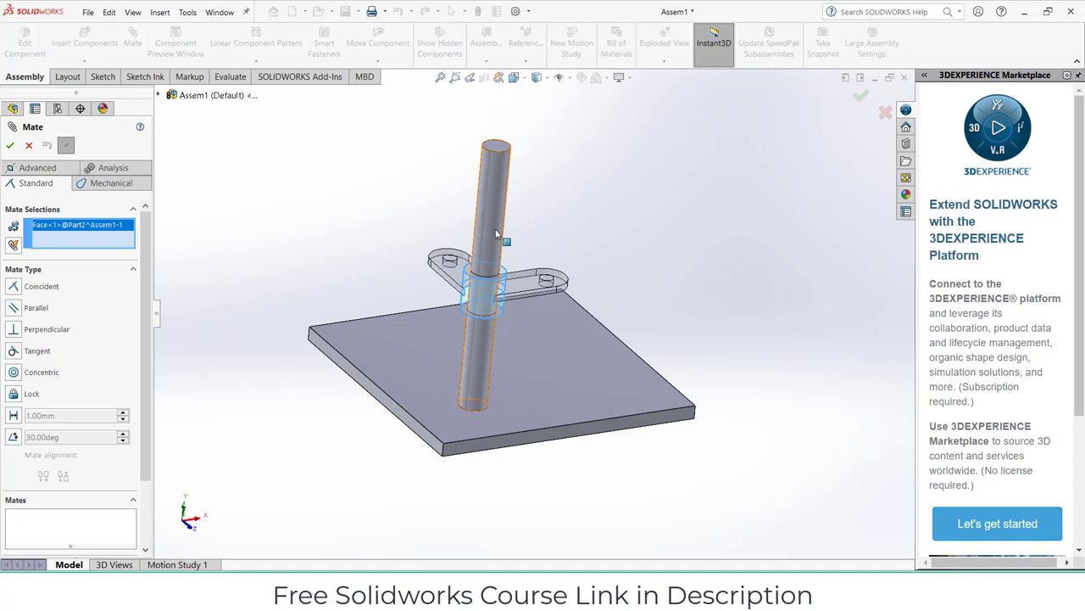
{"action": "left_click", "coordinate": [497, 234]}
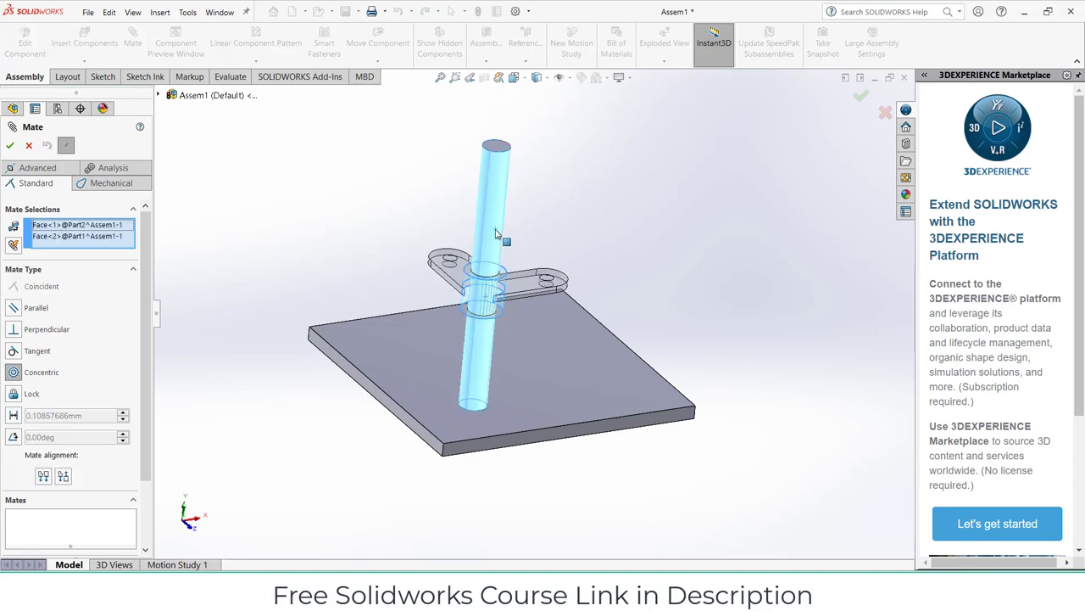
{"action": "left_click", "coordinate": [10, 146]}
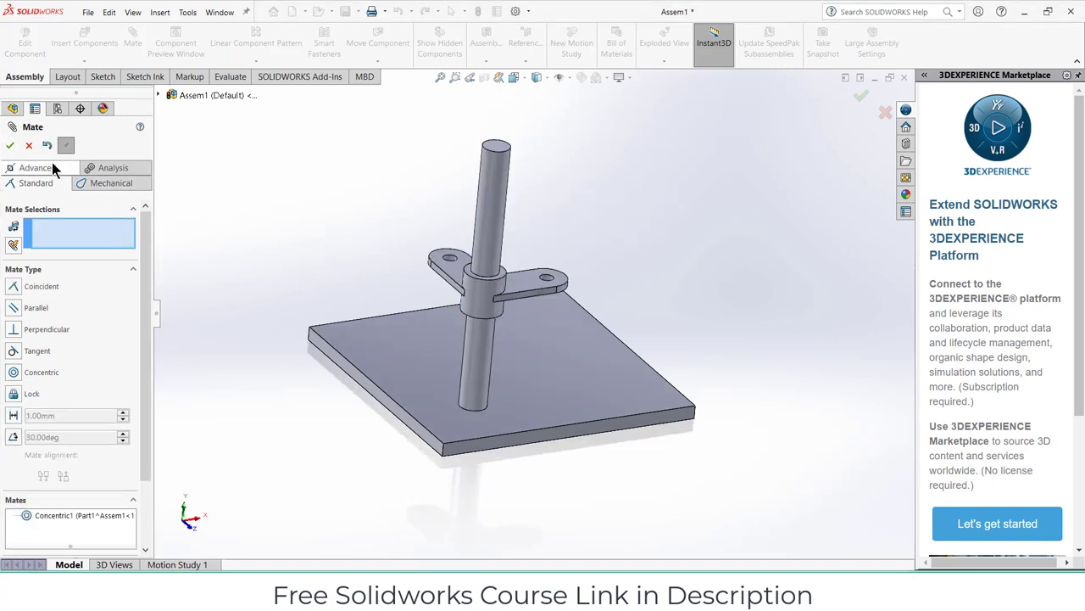
{"action": "key", "text": "Escape"}
{"action": "mouse_move", "coordinate": [482, 284]}
{"action": "left_mouse_down"}
{"action": "mouse_move", "coordinate": [487, 190]}
{"action": "mouse_move", "coordinate": [469, 227]}
{"action": "left_mouse_up"}
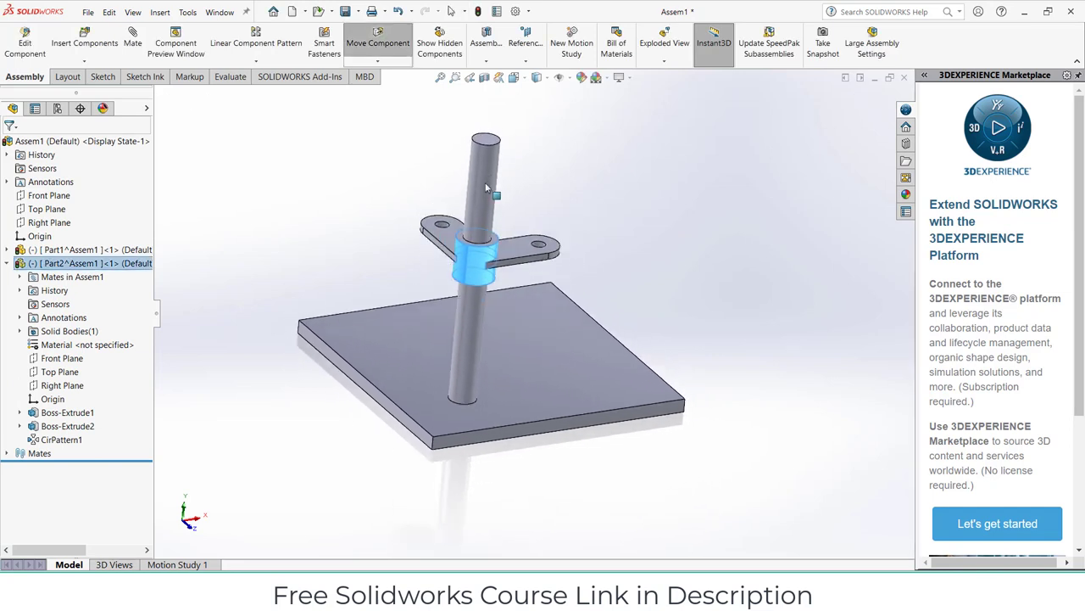
{"action": "key", "text": "Escape"}
Step: Fix the base plate in place and slide the collar down to mid-height on the rod
{"action": "middle_click_drag", "start_coordinate": [558, 371], "coordinate": [546, 399]}
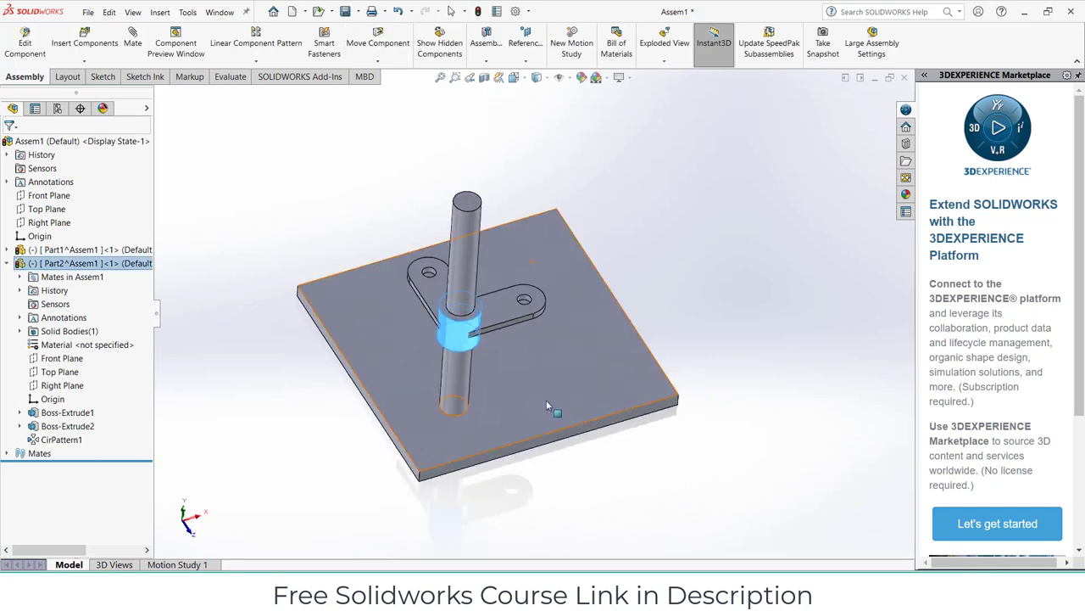
{"action": "right_click", "coordinate": [562, 379]}
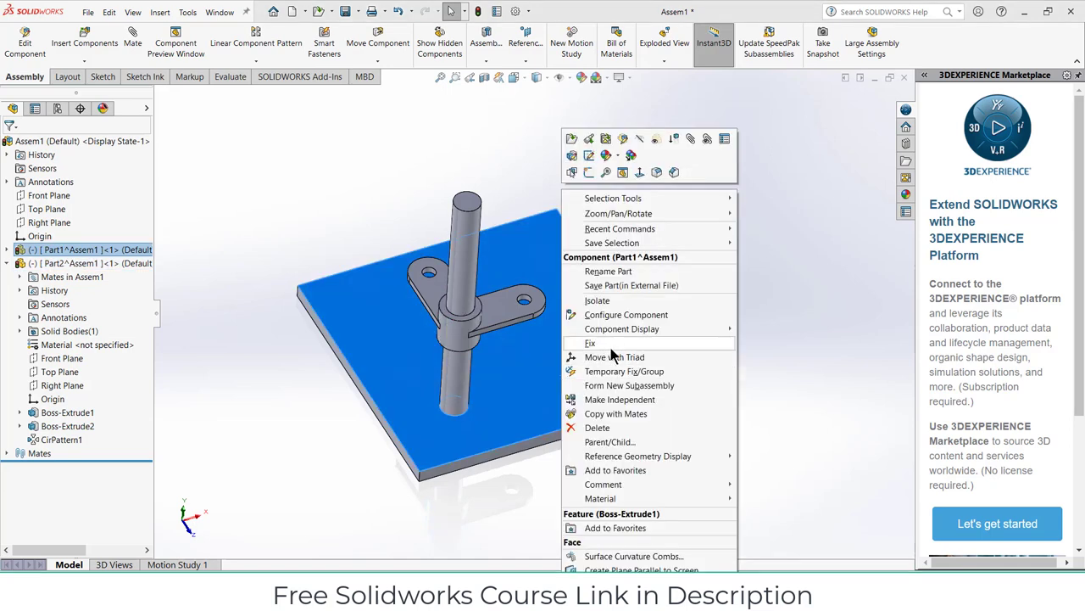
{"action": "key", "text": "Escape"}
{"action": "middle_click_drag", "start_coordinate": [763, 360], "coordinate": [514, 291]}
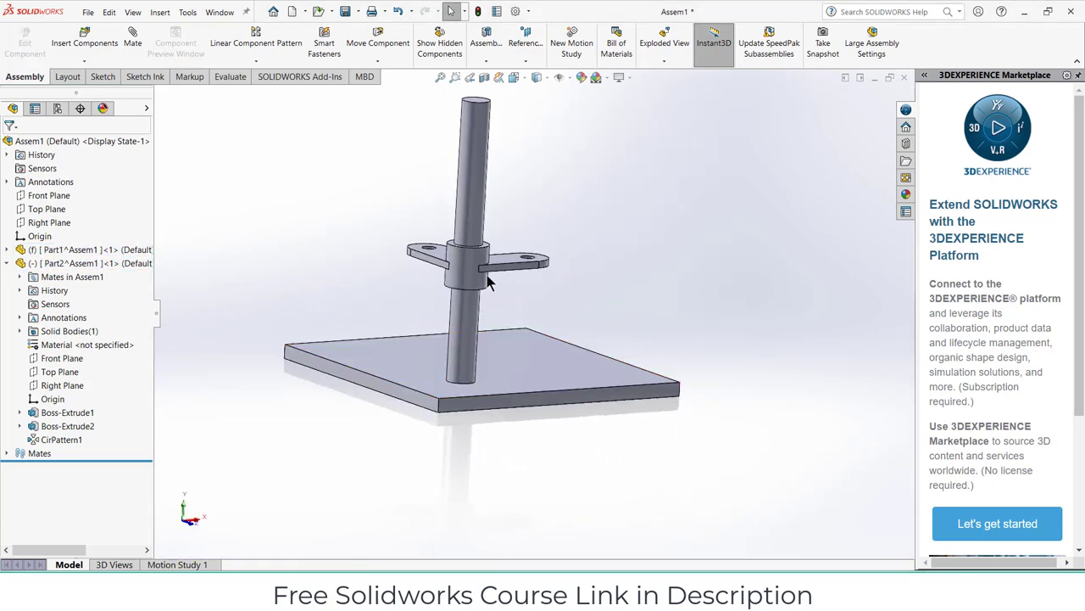
{"action": "mouse_move", "coordinate": [490, 280]}
{"action": "left_mouse_down"}
{"action": "mouse_move", "coordinate": [458, 310]}
{"action": "mouse_move", "coordinate": [480, 260]}
{"action": "mouse_move", "coordinate": [469, 285]}
{"action": "left_mouse_up"}
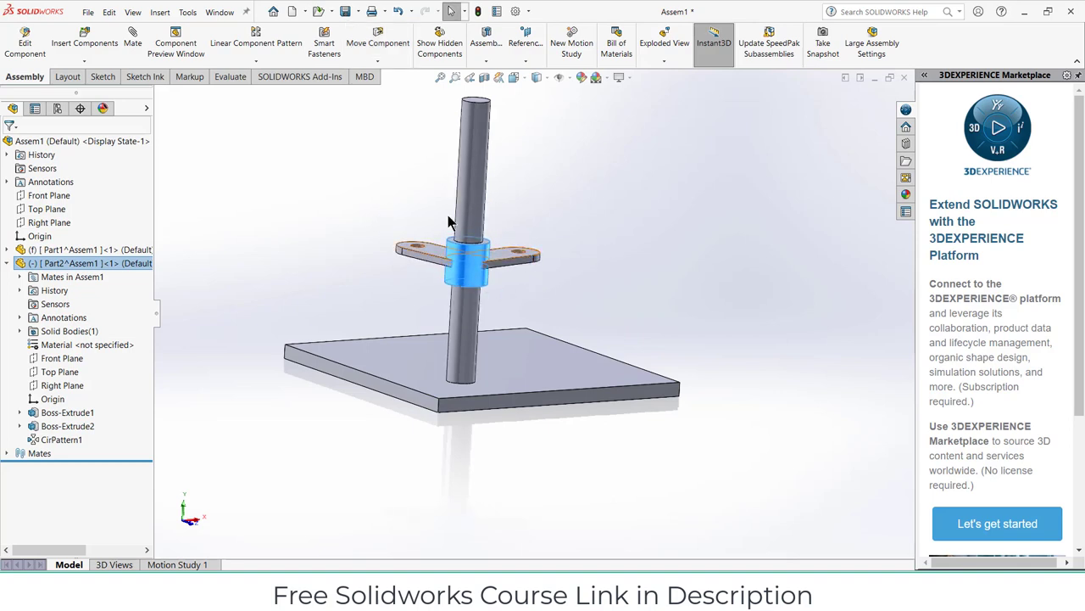
{"action": "key", "text": "Escape"}
Step: Insert a new in-context part on the Top Plane and sketch a circle at the origin
{"action": "left_click", "coordinate": [84, 61]}
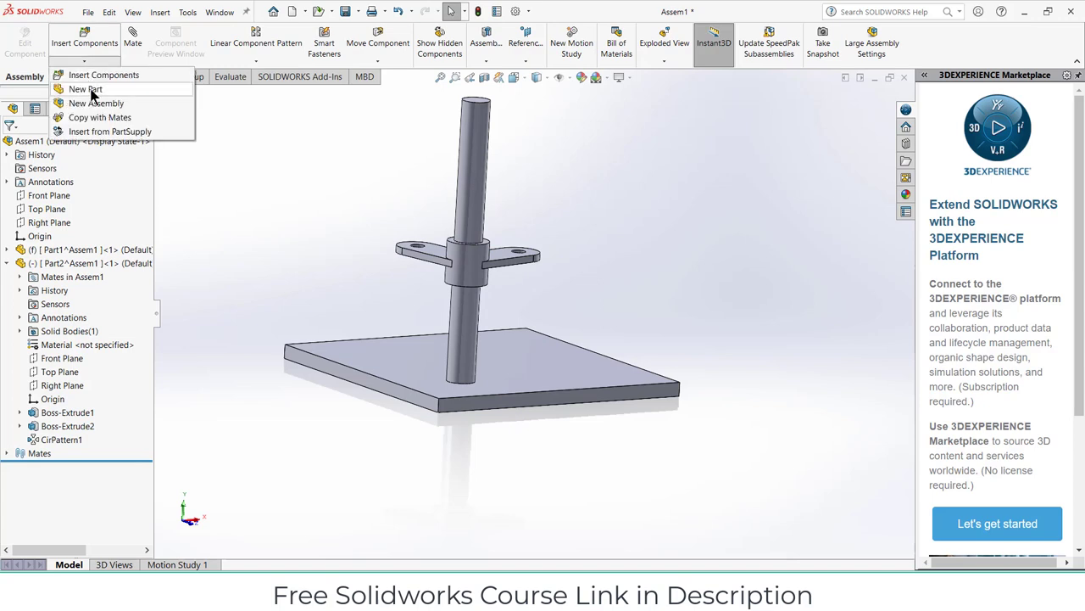
{"action": "left_click", "coordinate": [85, 89]}
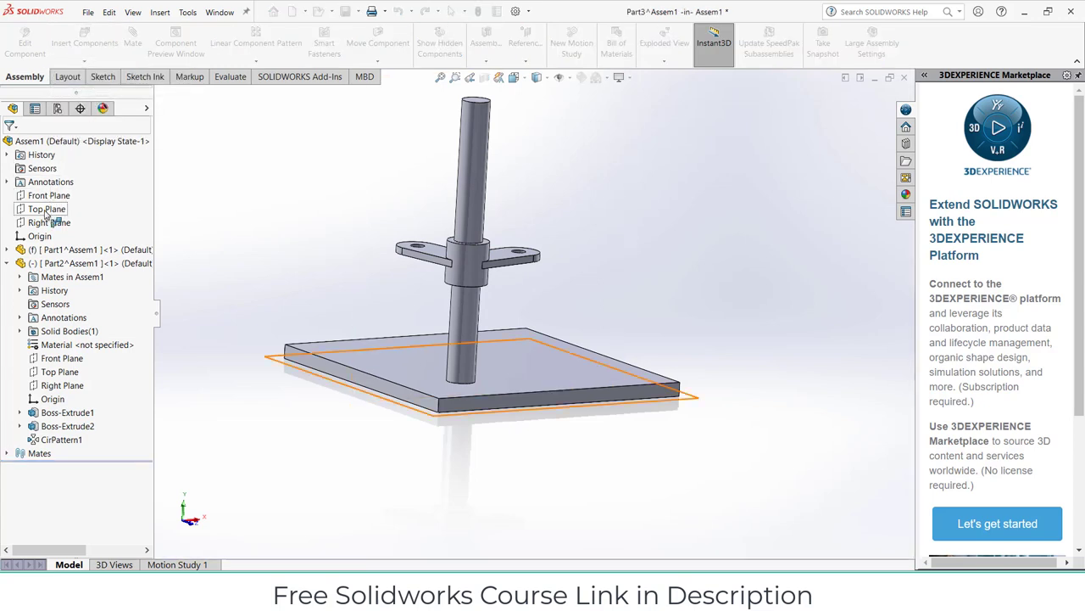
{"action": "left_click", "coordinate": [46, 212]}
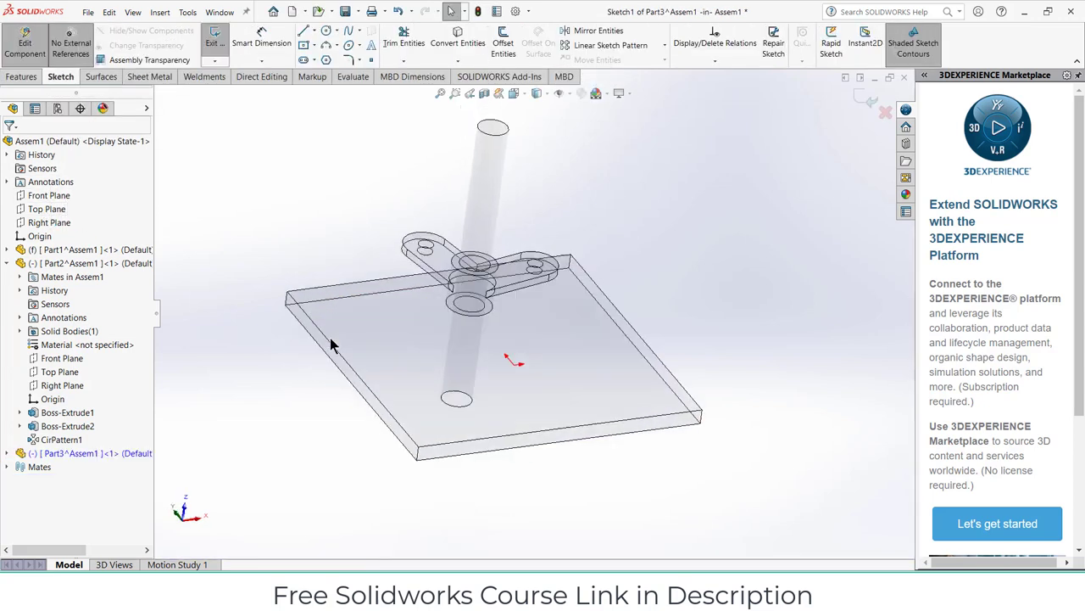
{"action": "left_click", "coordinate": [326, 34]}
{"action": "left_click", "coordinate": [559, 322]}
{"action": "left_click", "coordinate": [576, 338]}
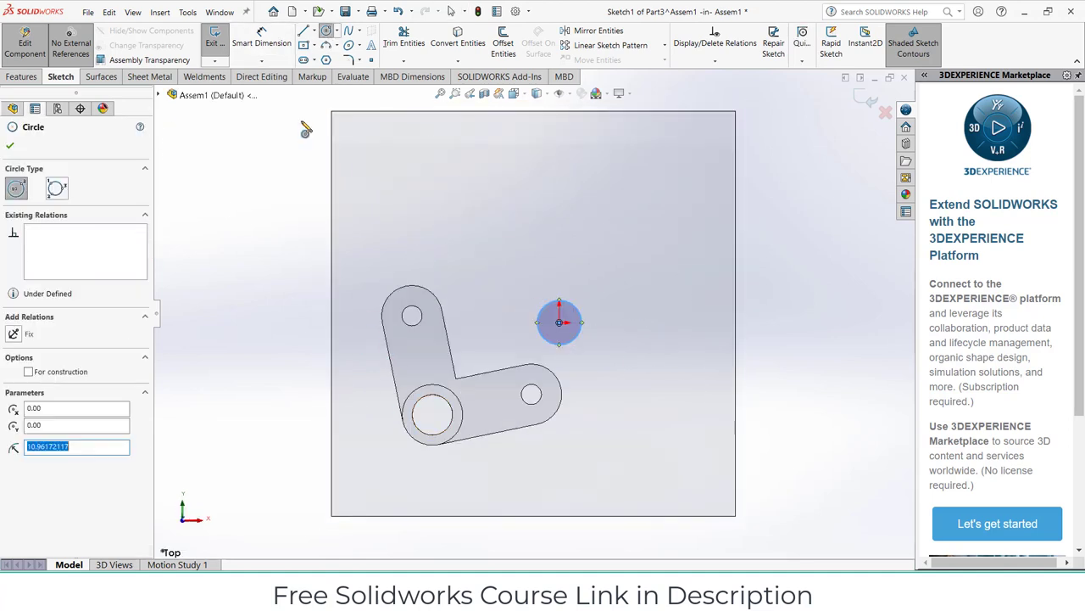
Step: Dimension the circle to 10 mm diameter and extrude it 5 mm mid-plane
{"action": "key", "text": "d"}
{"action": "left_click", "coordinate": [599, 301]}
{"action": "scroll", "coordinate": [598, 301], "scroll_direction": "up", "scroll_amount": 3}
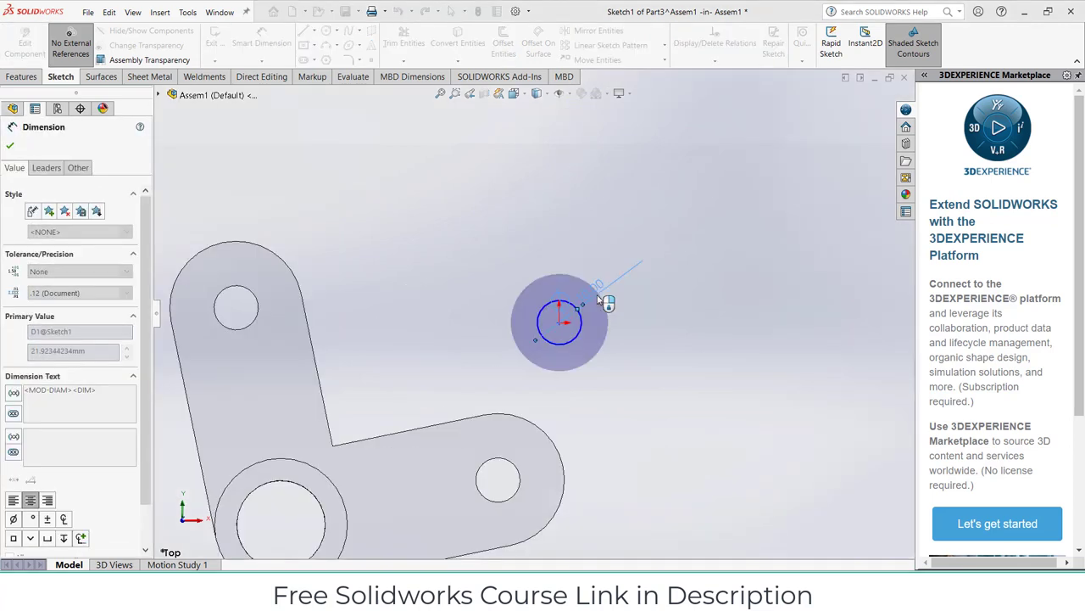
{"action": "left_click", "coordinate": [607, 302]}
{"action": "type", "text": "10"}
{"action": "key", "text": "Return"}
{"action": "left_click", "coordinate": [22, 77]}
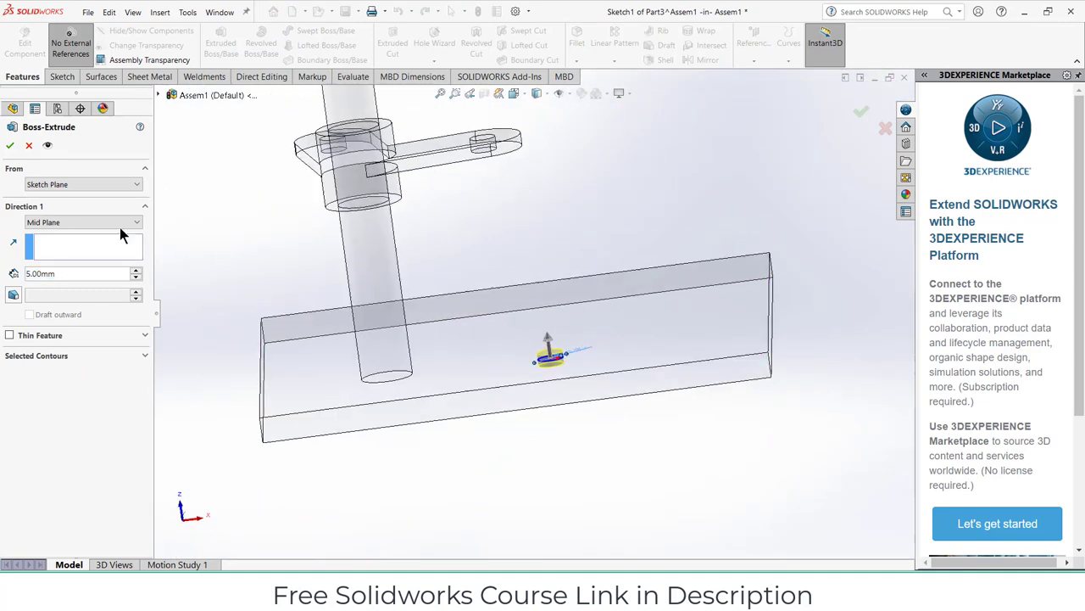
{"action": "left_click", "coordinate": [9, 146]}
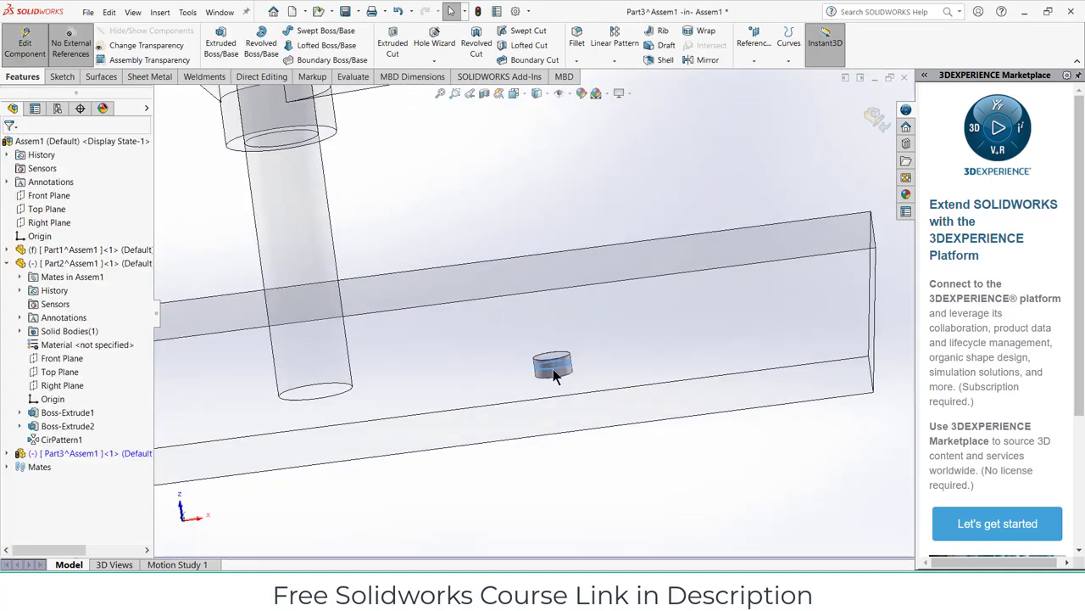
{"action": "scroll", "coordinate": [553, 369], "scroll_direction": "down", "scroll_amount": 5}
Step: Start a sketch on the cylinder's top face and draw a rectangle around the circle
{"action": "left_click", "coordinate": [566, 320]}
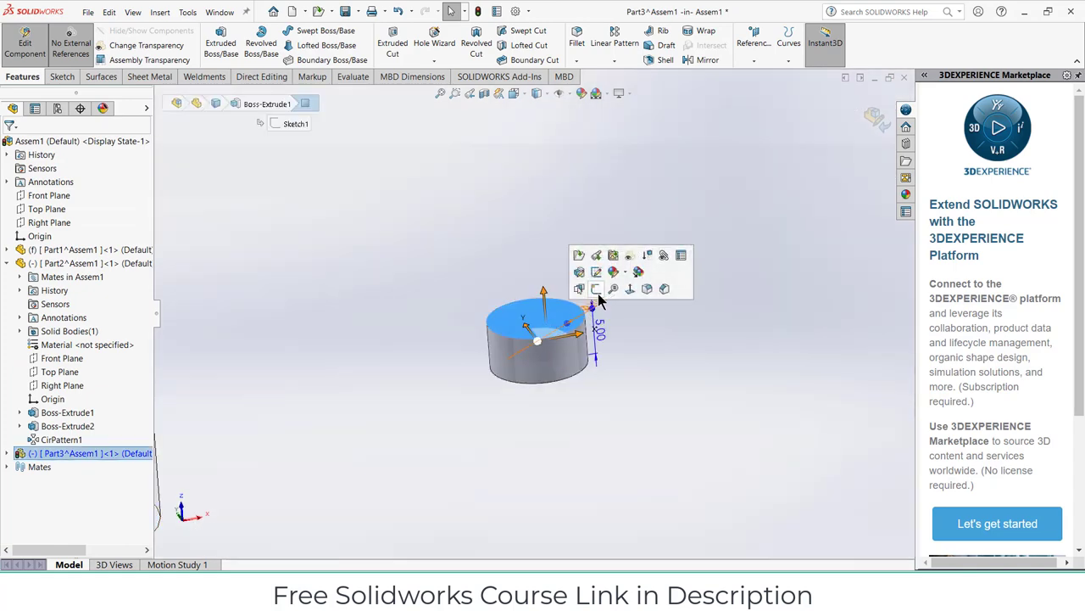
{"action": "left_click", "coordinate": [596, 288]}
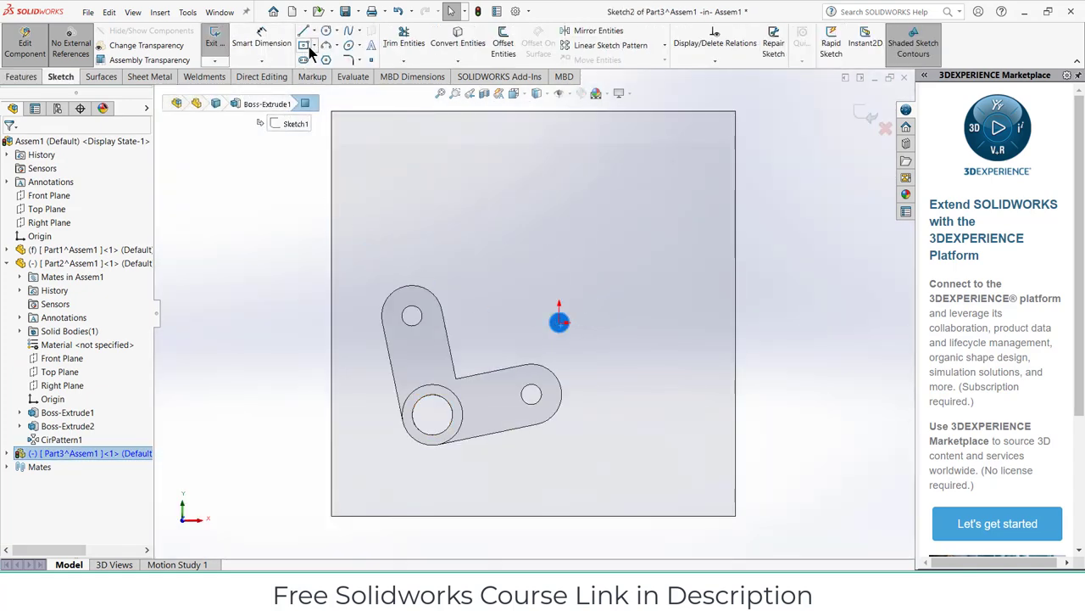
{"action": "left_click", "coordinate": [304, 47]}
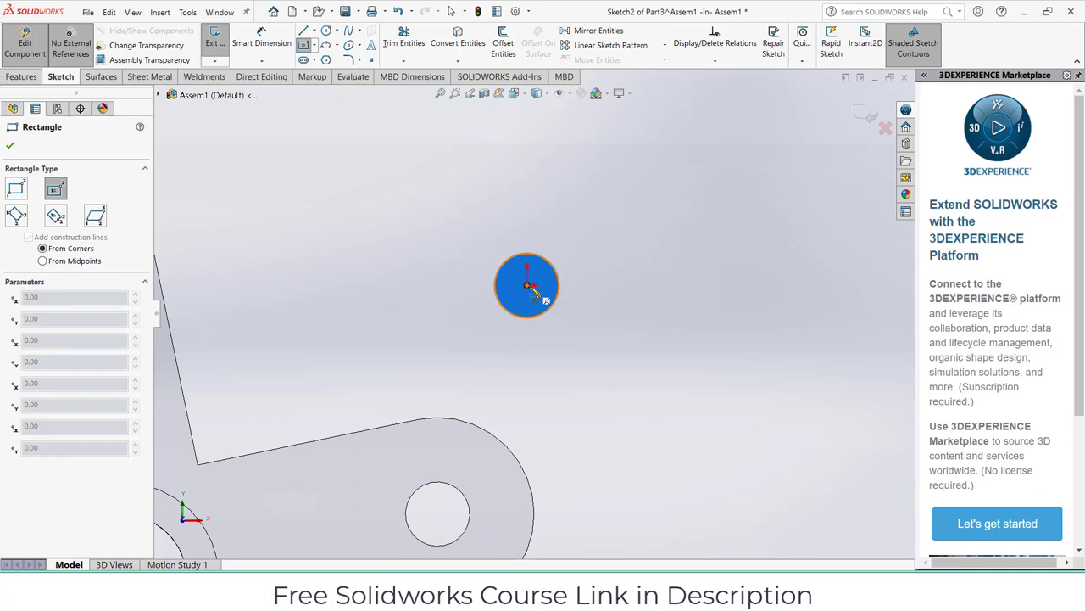
{"action": "left_click", "coordinate": [527, 286]}
{"action": "left_click", "coordinate": [570, 342]}
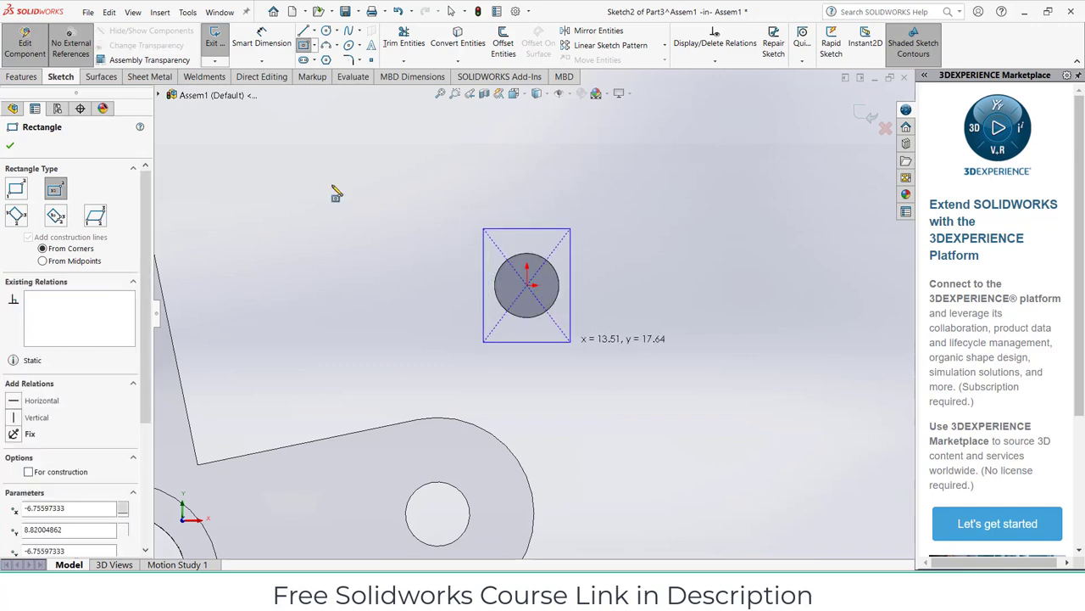
{"action": "key", "text": "Escape"}
Step: Dimension the rectangle to a 15 by 15 mm square
{"action": "left_click", "coordinate": [543, 228]}
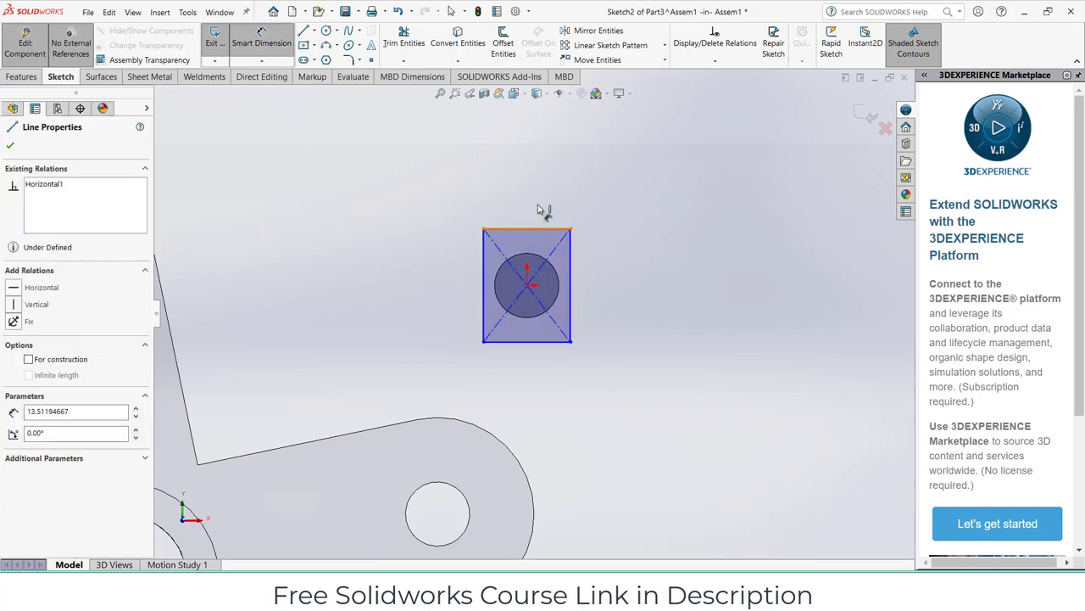
{"action": "left_click", "coordinate": [539, 194]}
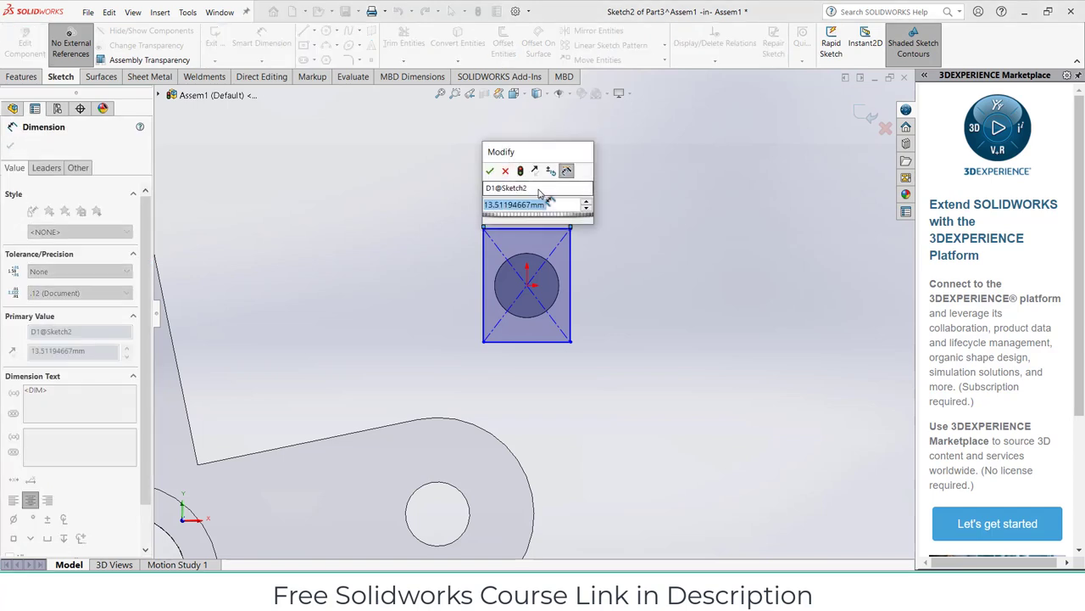
{"action": "type", "text": "15"}
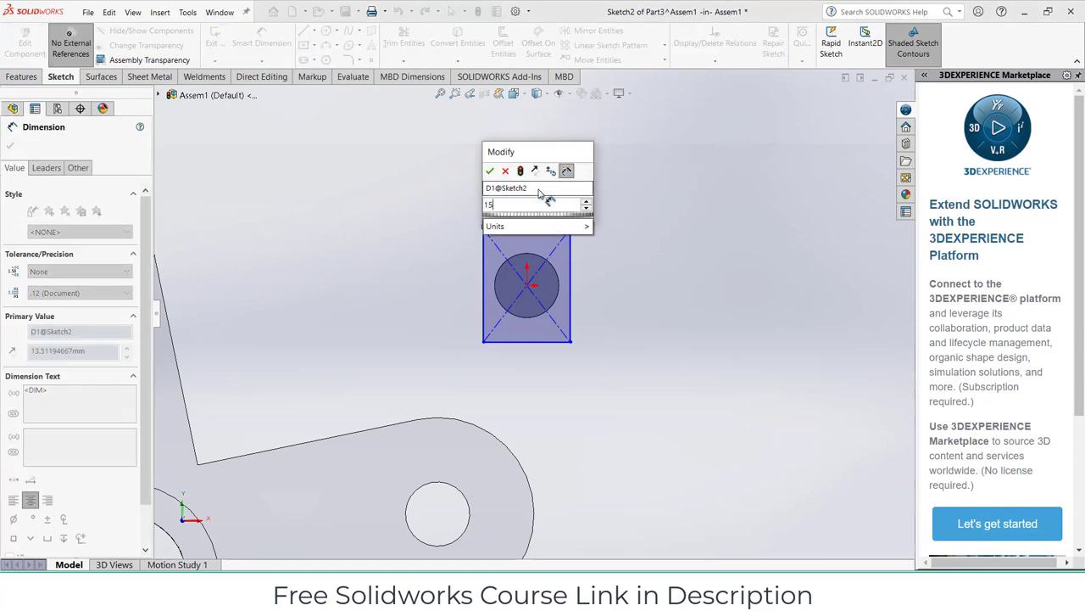
{"action": "key", "text": "Return"}
{"action": "left_click", "coordinate": [580, 275]}
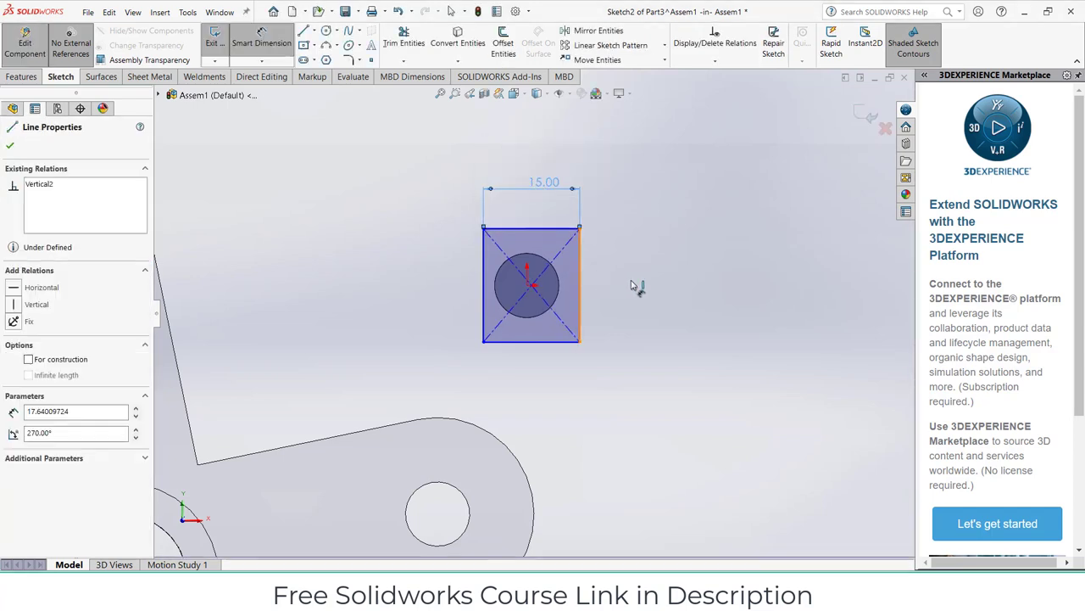
{"action": "left_click", "coordinate": [632, 286]}
{"action": "key", "text": "Return"}
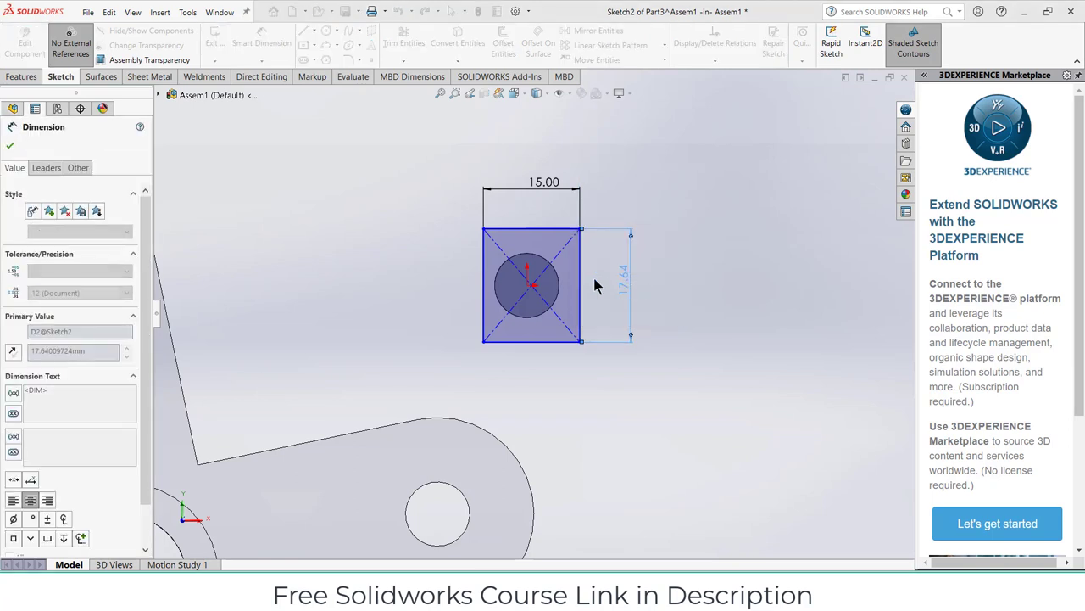
{"action": "key", "text": "Escape"}
Step: Locate the pin centre 7.50 mm from the square's top edge and 7.50 mm from its side
{"action": "left_click", "coordinate": [530, 229]}
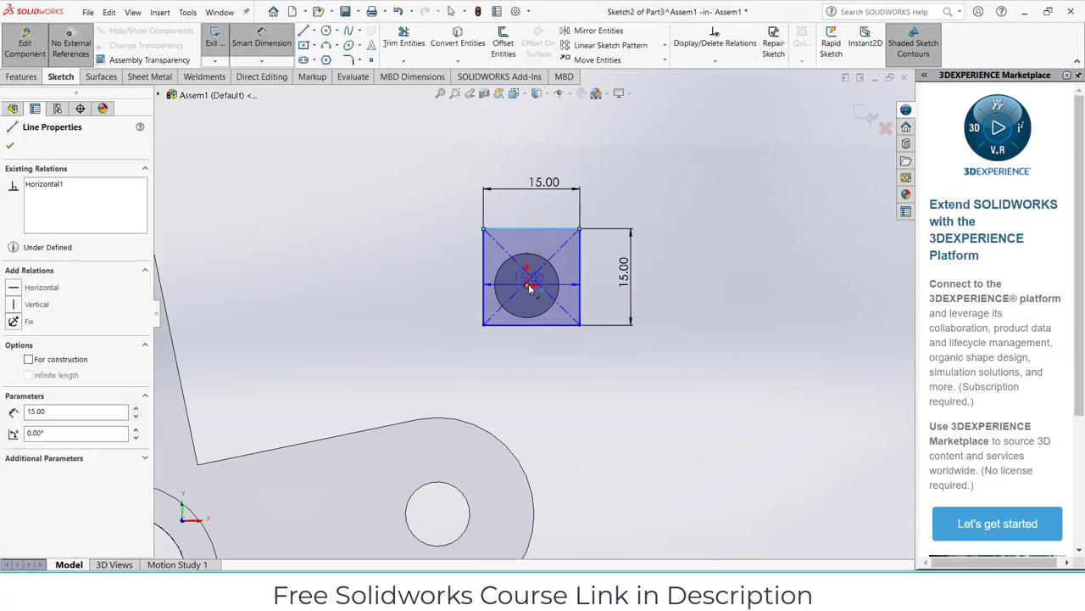
{"action": "left_click", "coordinate": [529, 287]}
{"action": "left_click", "coordinate": [454, 277]}
{"action": "type", "text": "7.5"}
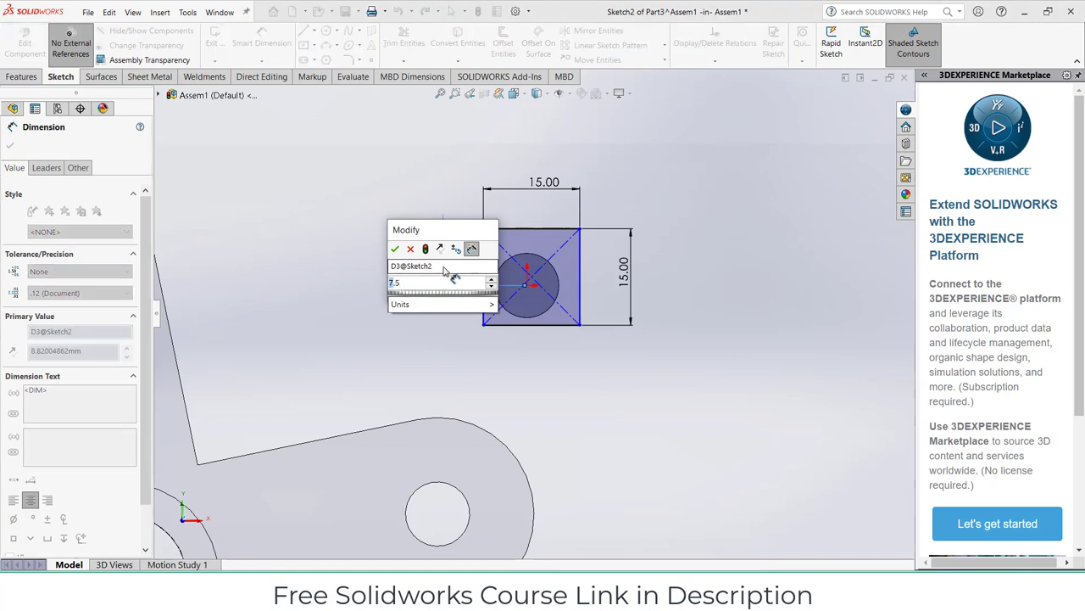
{"action": "key", "text": "Return"}
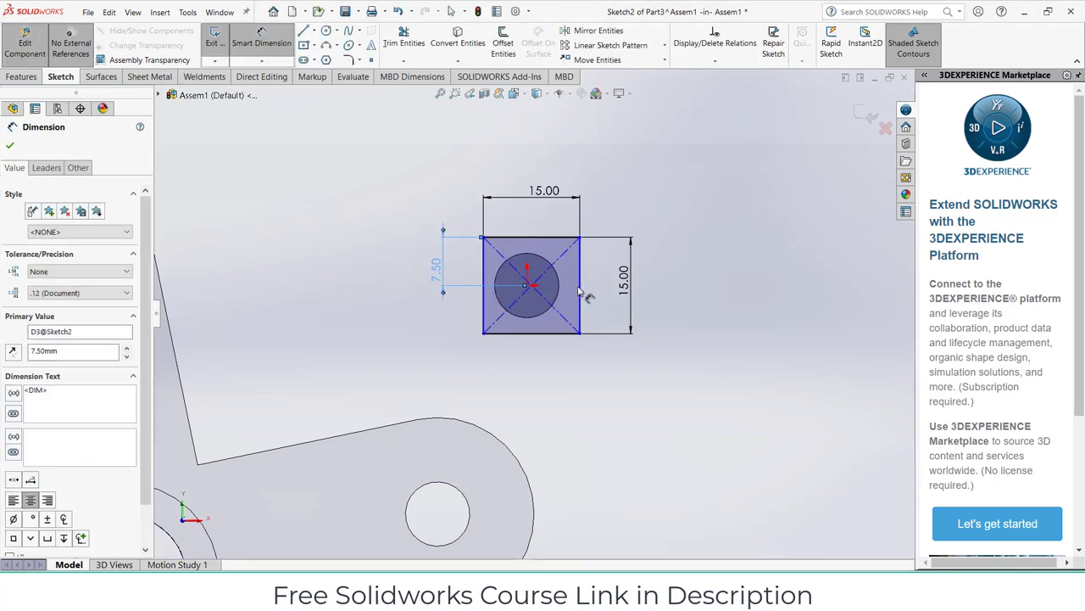
{"action": "left_click", "coordinate": [556, 297]}
{"action": "key", "text": "Escape"}
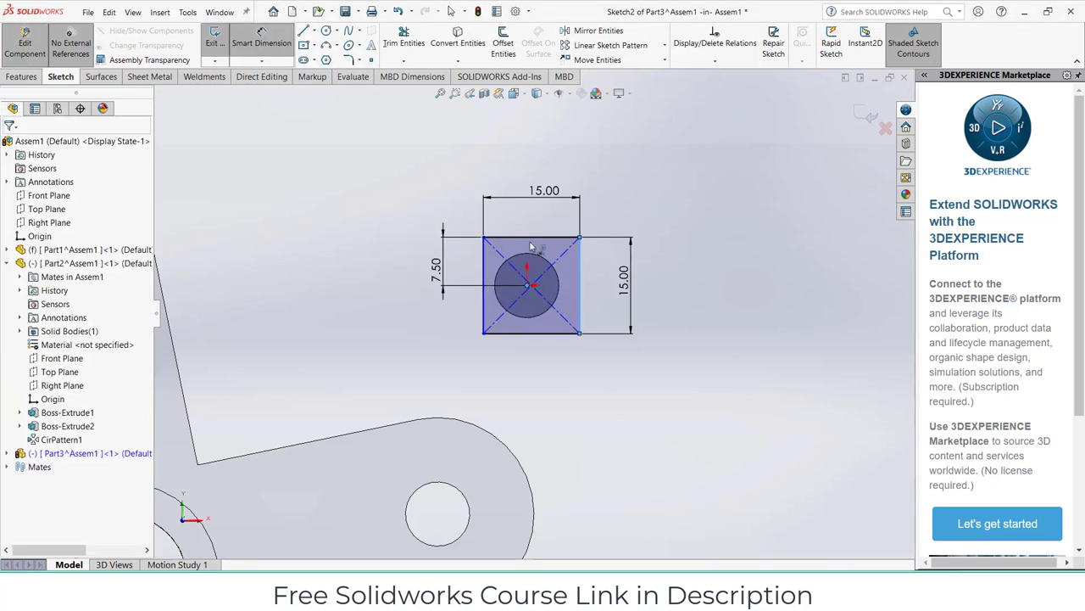
{"action": "left_click", "coordinate": [537, 151]}
{"action": "type", "text": "7.5"}
{"action": "key", "text": "Return"}
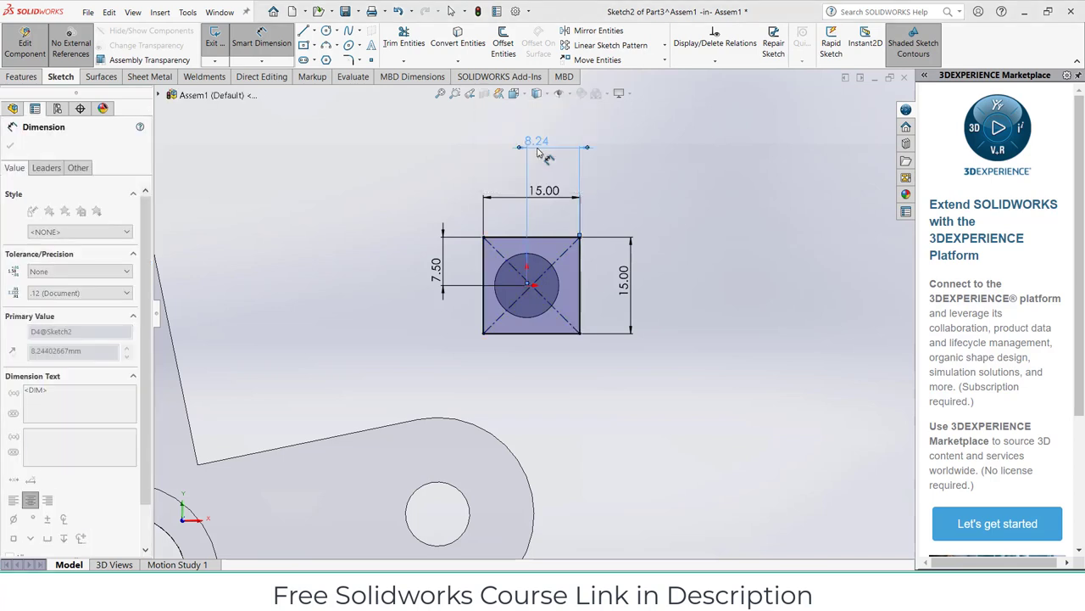
Step: Extrude the square sketch 15 mm into a block
{"action": "left_click", "coordinate": [21, 77]}
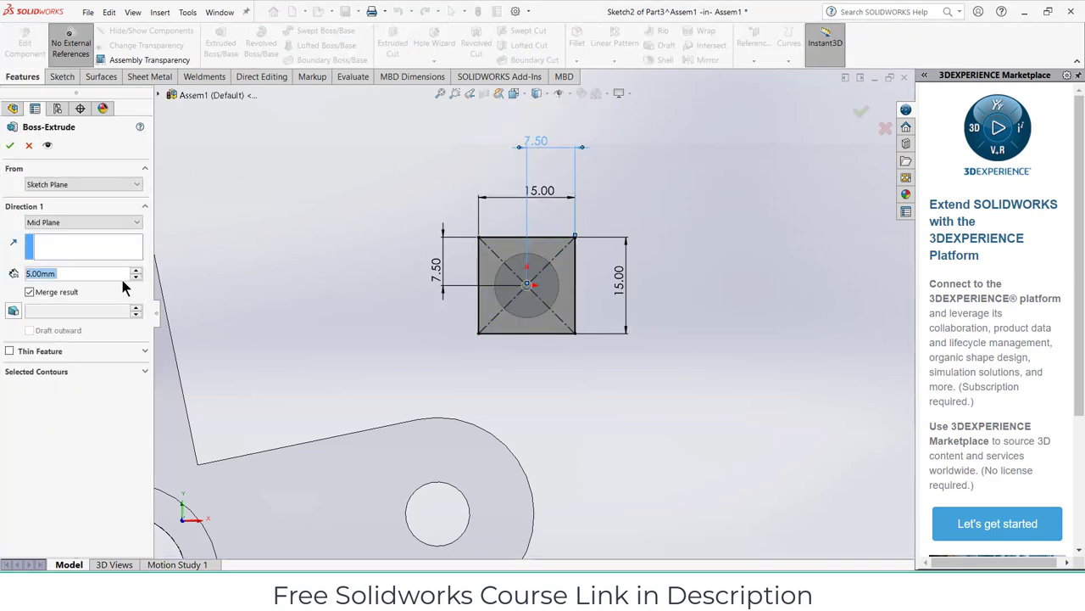
{"action": "type", "text": "15"}
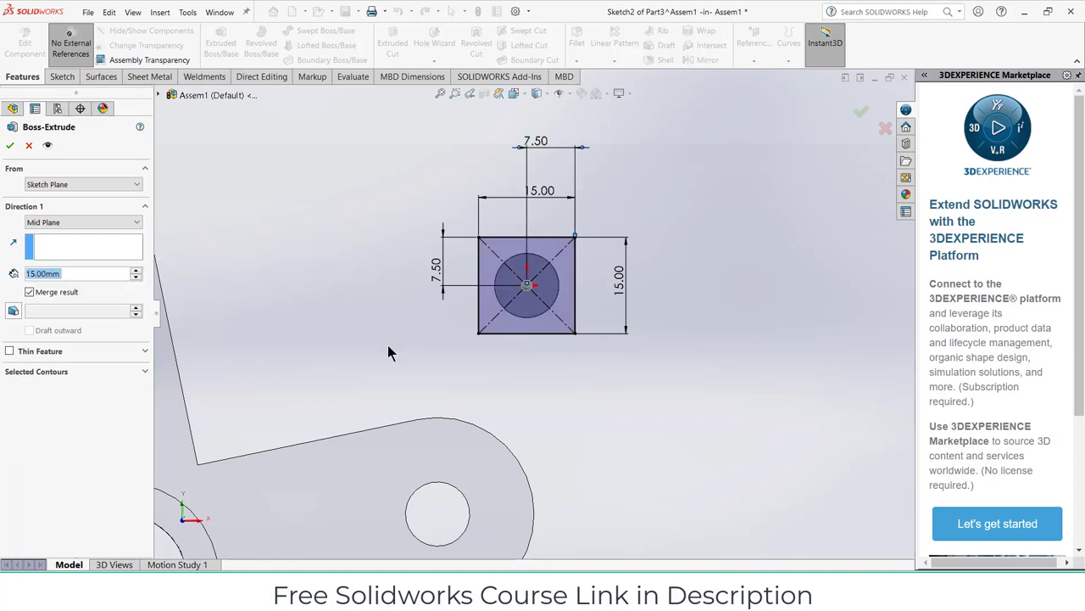
{"action": "key", "text": "Return"}
{"action": "mouse_move", "coordinate": [387, 345]}
{"action": "middle_mouse_down"}
{"action": "mouse_move", "coordinate": [462, 313]}
{"action": "mouse_move", "coordinate": [592, 317]}
{"action": "mouse_move", "coordinate": [604, 331]}
{"action": "middle_mouse_up"}
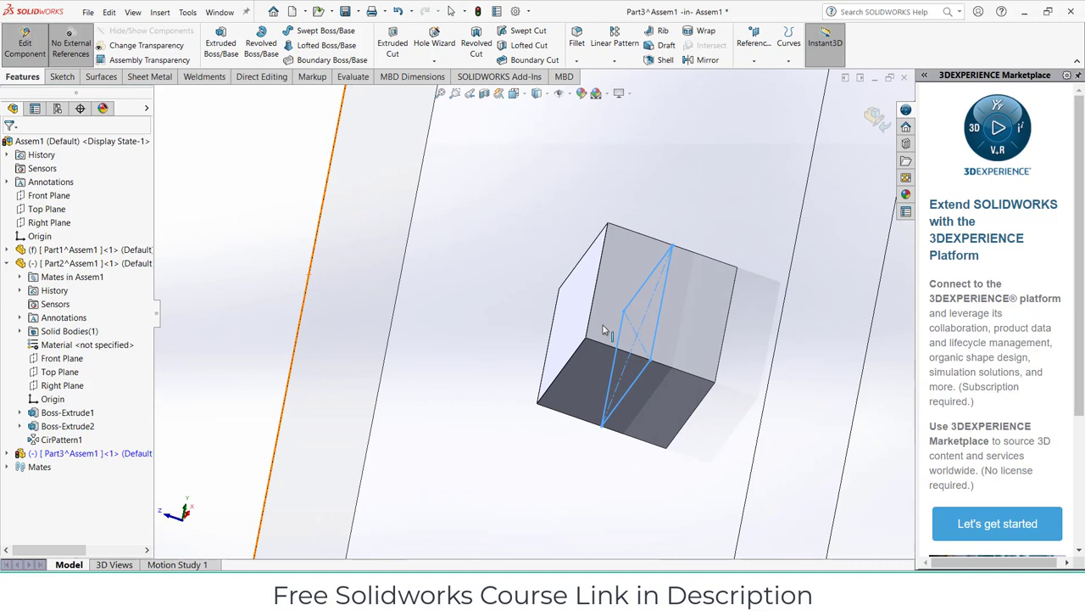
{"action": "left_click", "coordinate": [9, 453]}
{"action": "scroll", "coordinate": [34, 491], "scroll_direction": "down", "scroll_amount": 2}
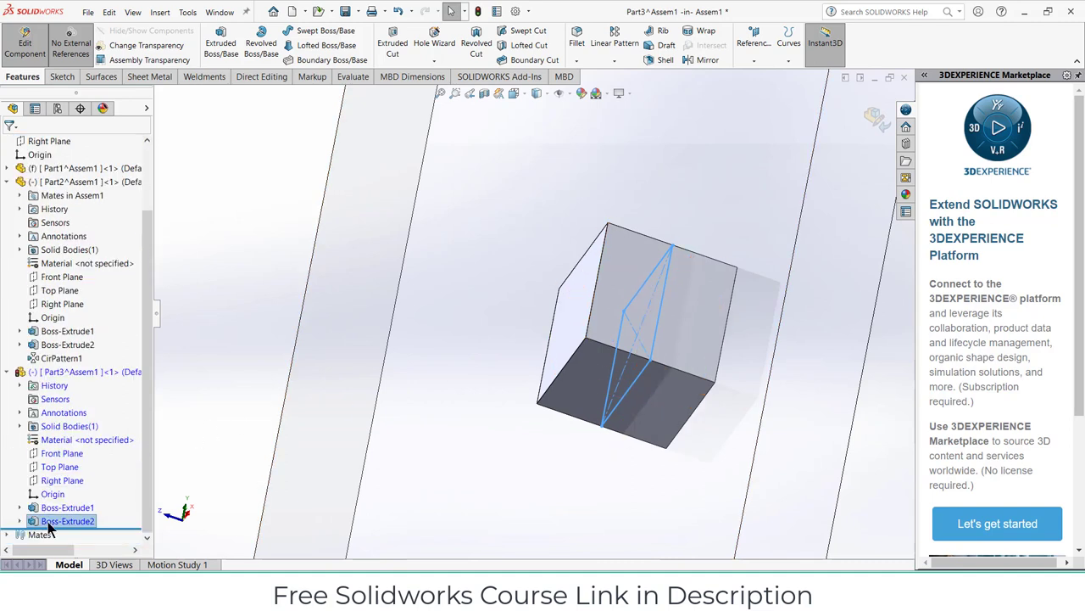
Step: Change Boss-Extrude2 to a one-direction Blind extrusion and start a sketch on the block's front face
{"action": "right_click", "coordinate": [49, 521]}
{"action": "left_click", "coordinate": [59, 344]}
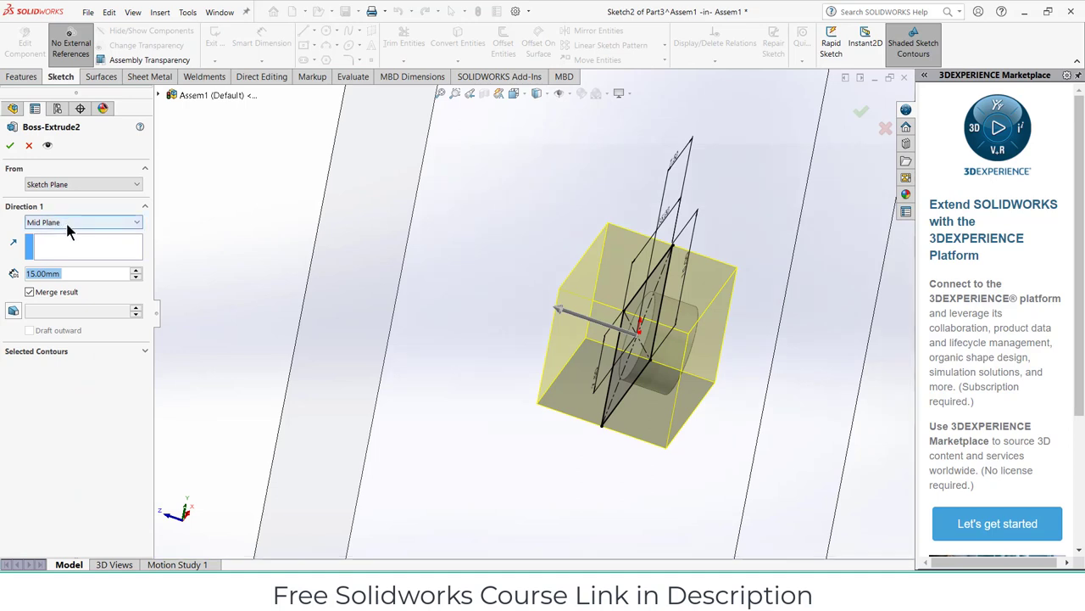
{"action": "left_click", "coordinate": [67, 224]}
{"action": "left_click", "coordinate": [68, 235]}
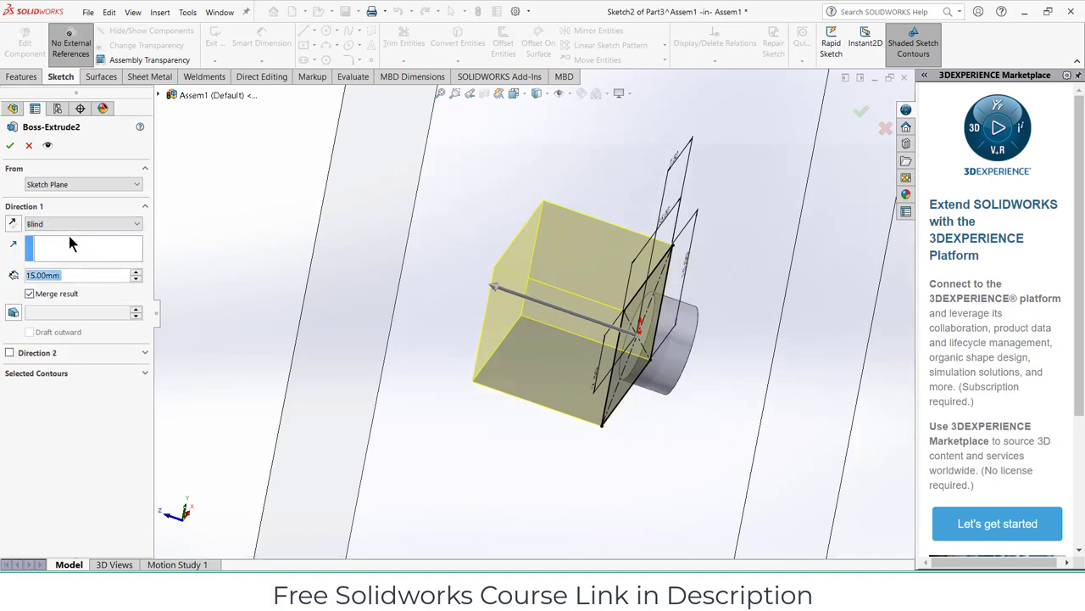
{"action": "left_click", "coordinate": [10, 145]}
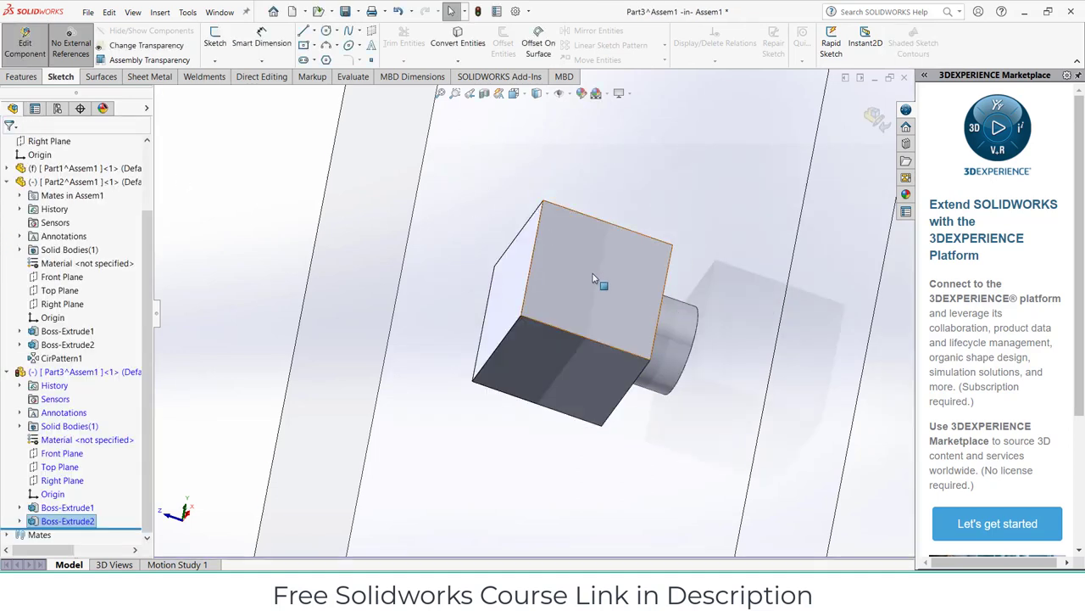
{"action": "left_click", "coordinate": [593, 279]}
{"action": "left_click", "coordinate": [648, 241]}
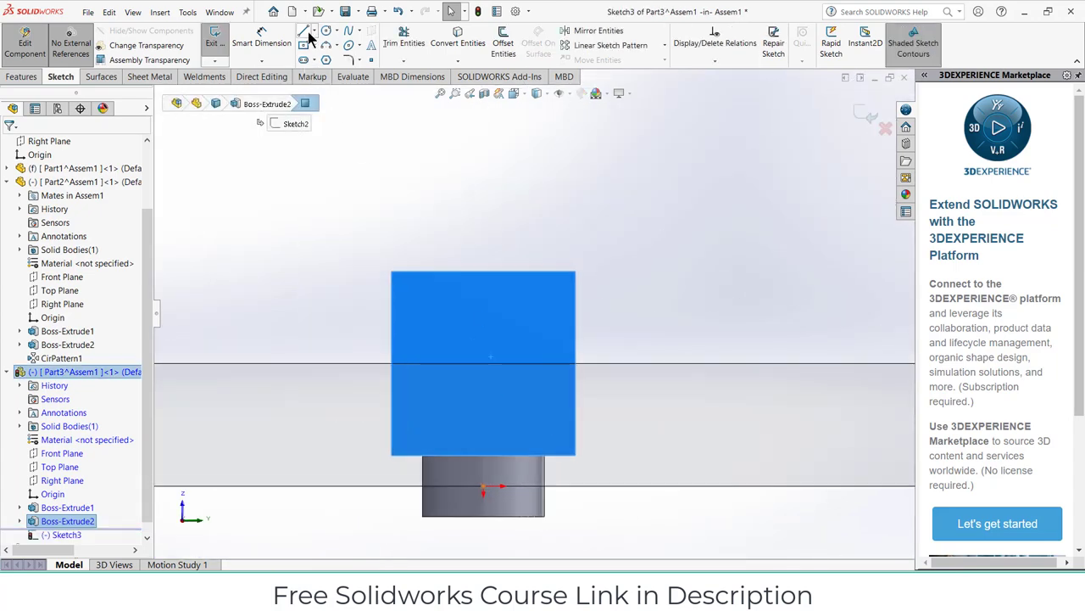
Step: Draw a circle on the block's front face
{"action": "left_click", "coordinate": [326, 32]}
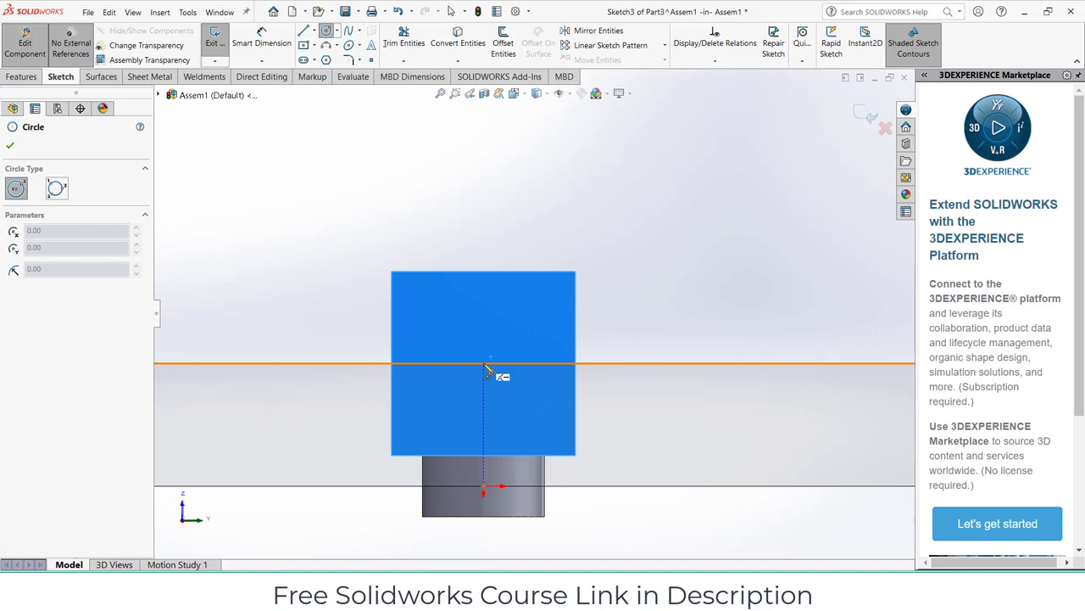
{"action": "left_click", "coordinate": [484, 350]}
{"action": "left_click", "coordinate": [519, 392]}
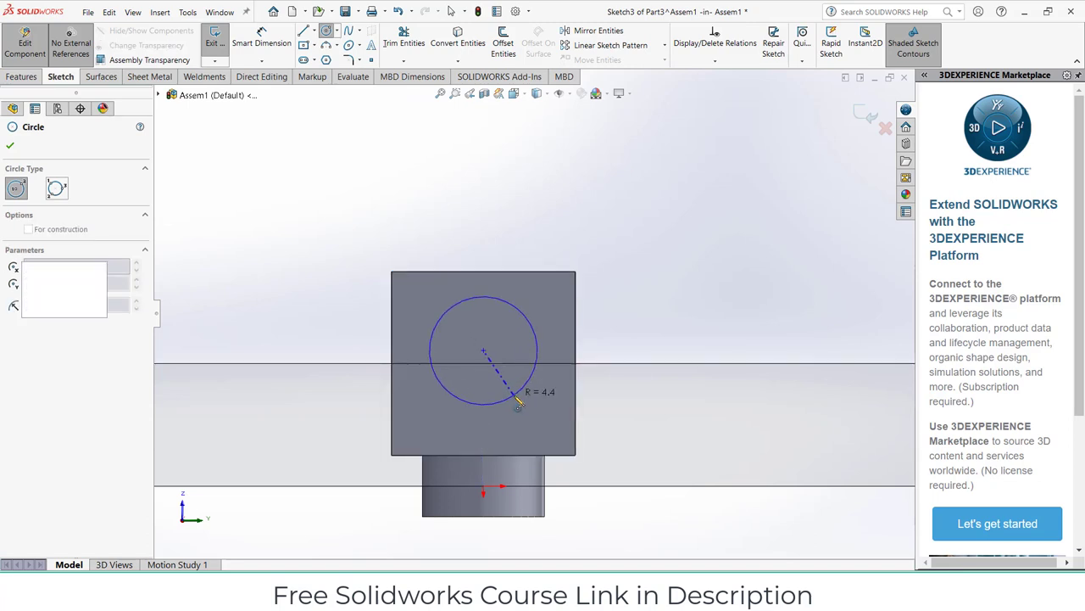
{"action": "key", "text": "Escape"}
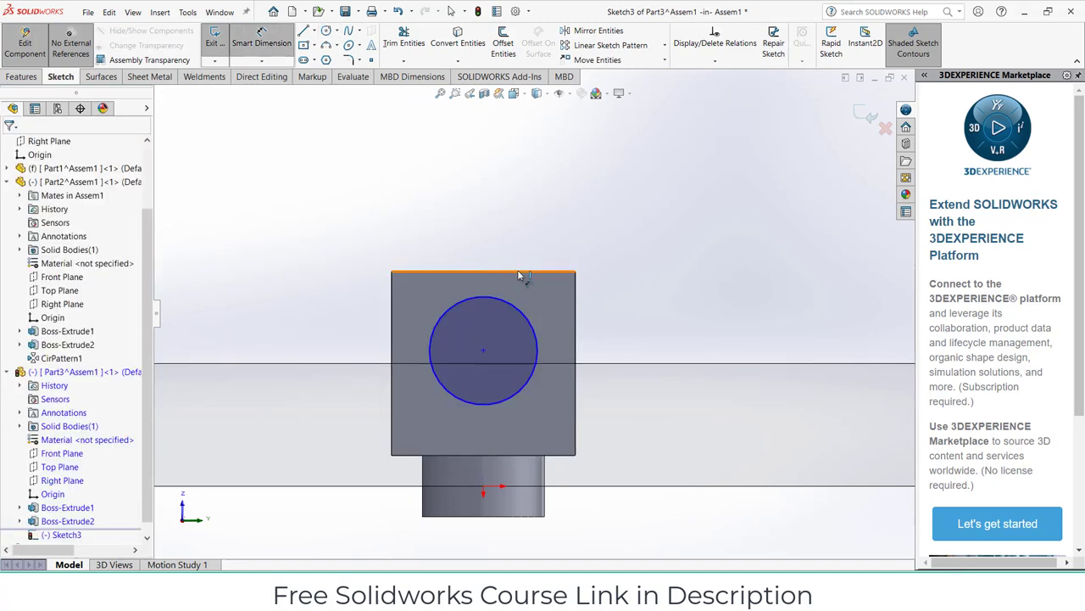
Step: Locate the circle's centre 7.50 mm from the face's top edge and 7.50 mm from its left edge
{"action": "left_click", "coordinate": [519, 275]}
{"action": "left_click", "coordinate": [484, 350]}
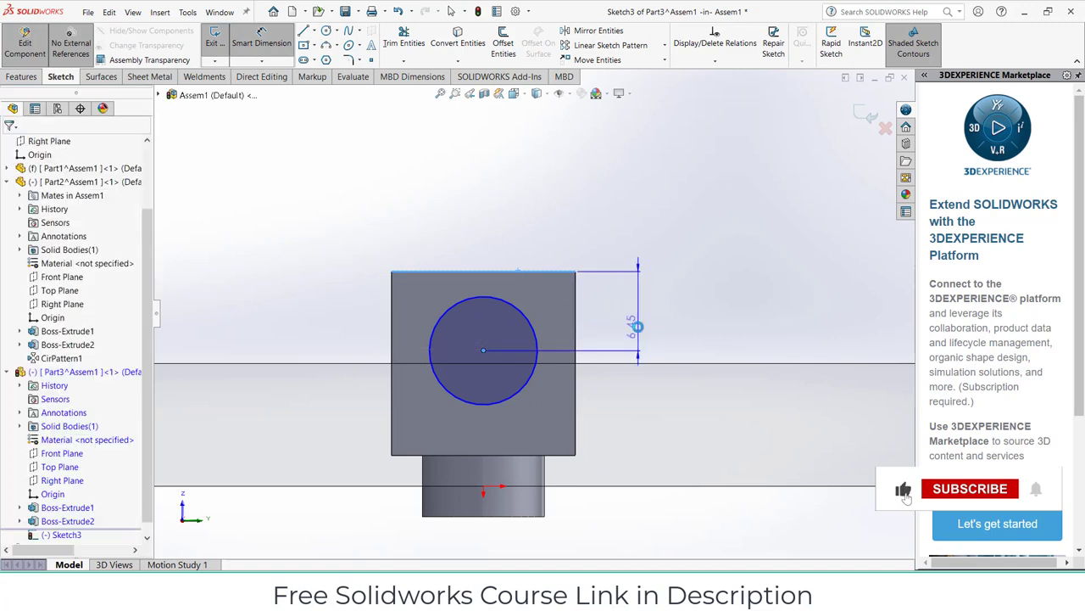
{"action": "left_click", "coordinate": [638, 326]}
{"action": "type", "text": "7.5"}
{"action": "key", "text": "Return"}
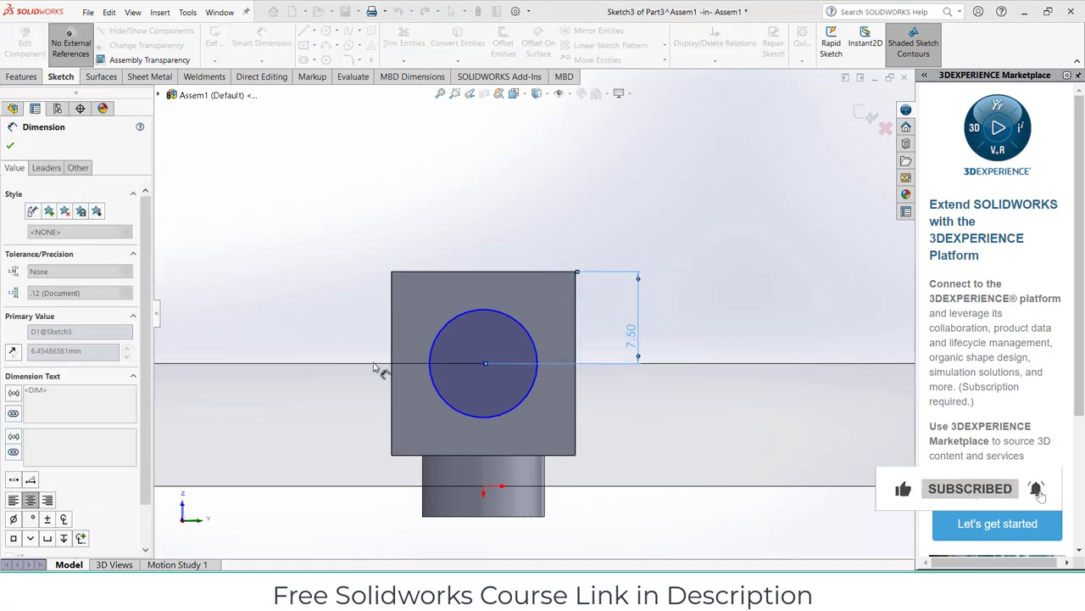
{"action": "left_click", "coordinate": [392, 356]}
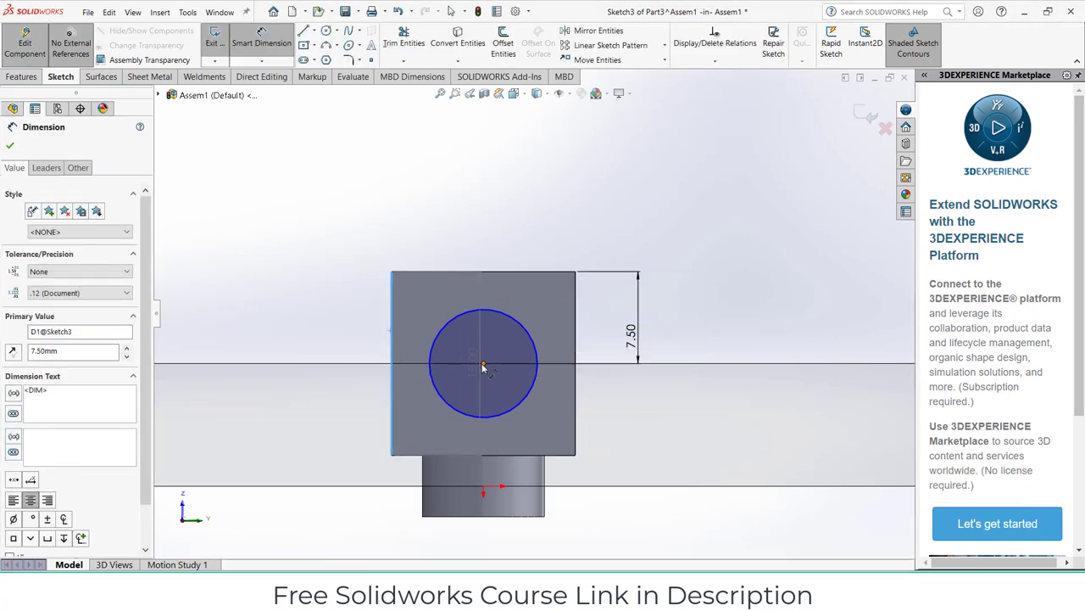
{"action": "left_click", "coordinate": [477, 311]}
{"action": "left_click", "coordinate": [475, 297]}
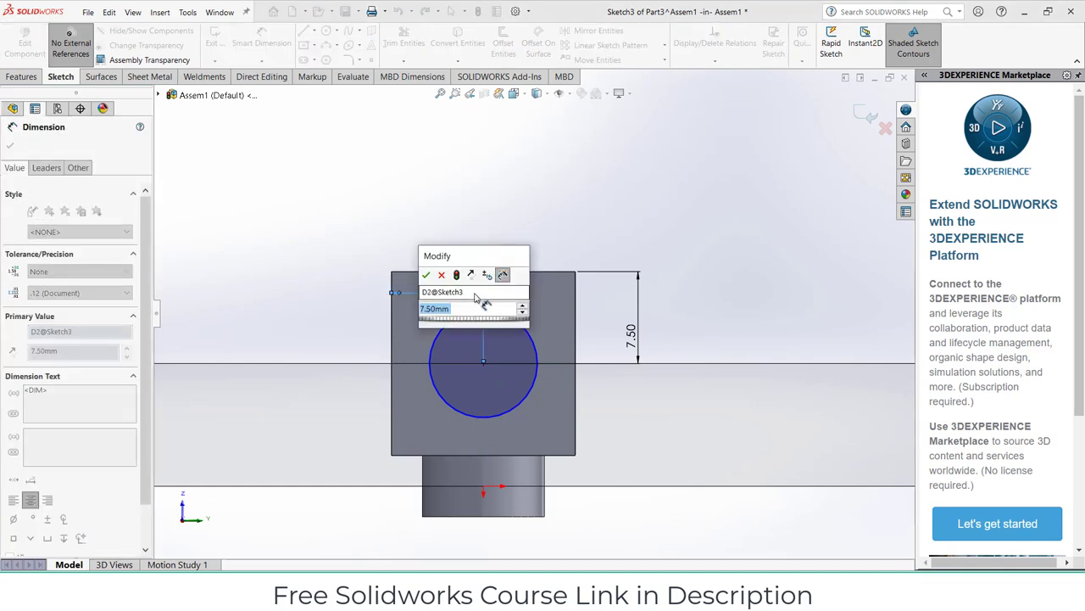
{"action": "left_click", "coordinate": [427, 275]}
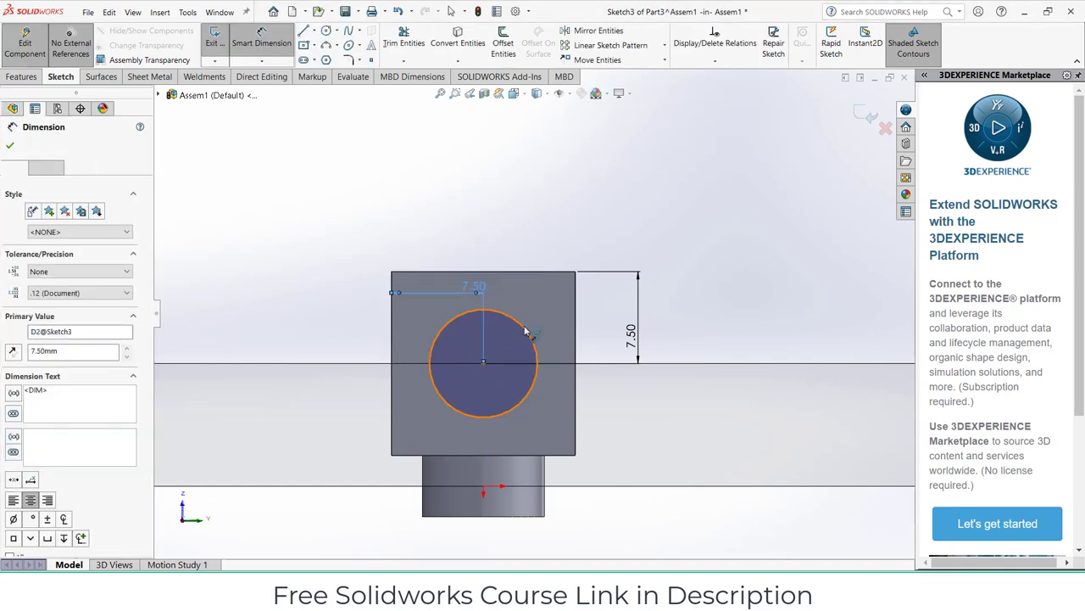
Step: Give the circle a 10 mm diameter
{"action": "left_click", "coordinate": [501, 312]}
{"action": "left_click", "coordinate": [580, 219]}
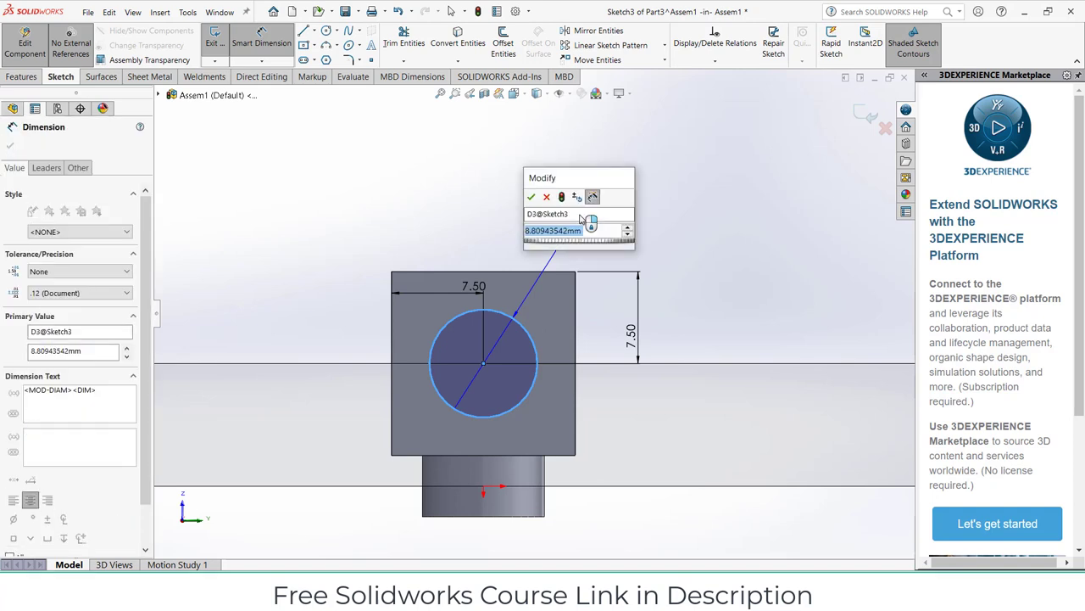
{"action": "type", "text": "10"}
{"action": "key", "text": "Return"}
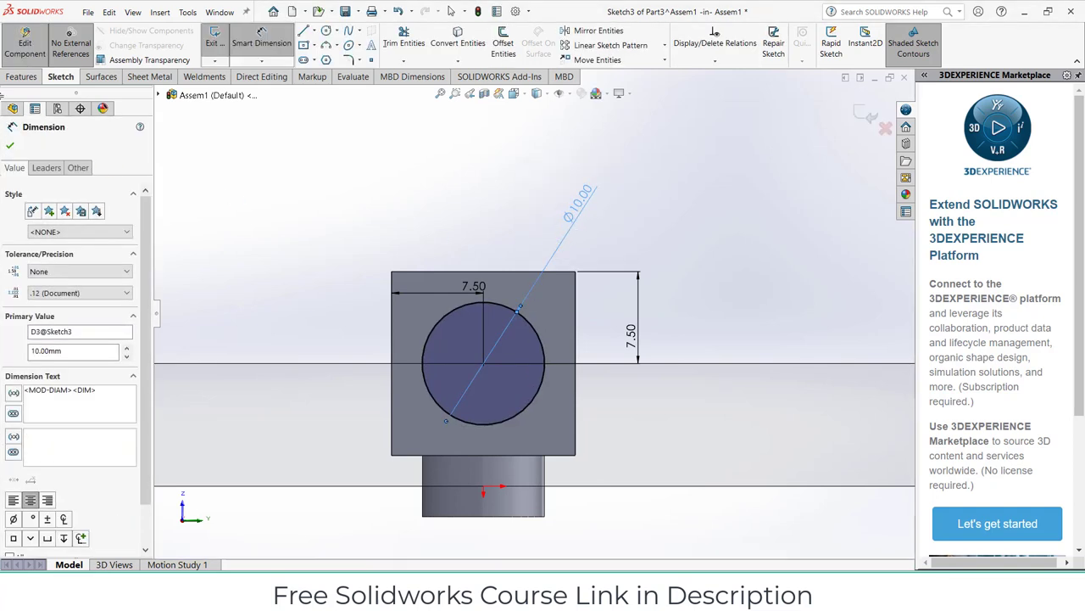
{"action": "left_click", "coordinate": [20, 76]}
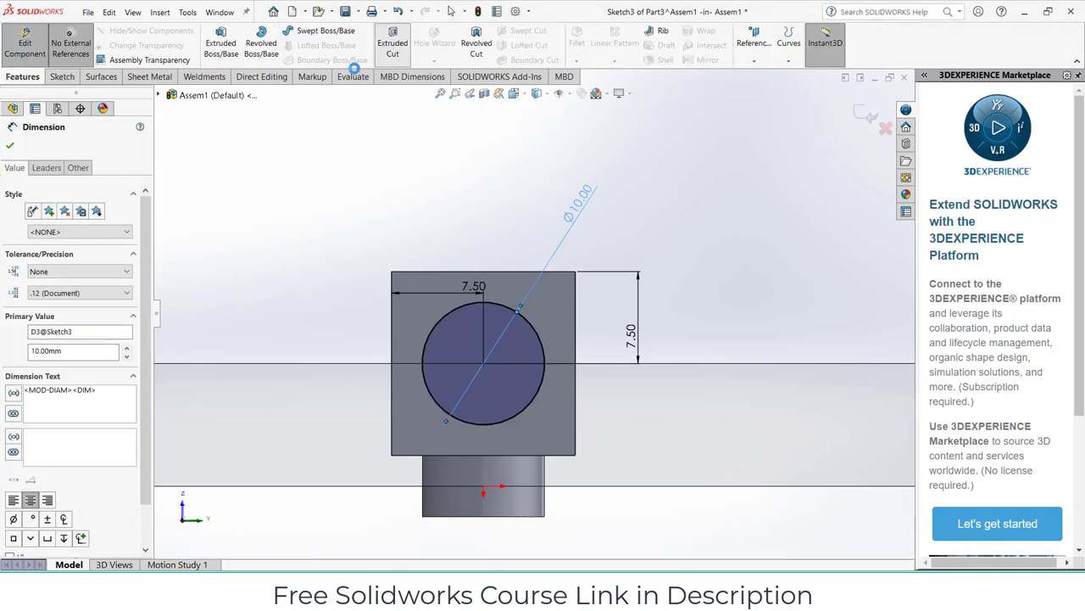
Step: Cut the Ø10 circle Through All to drill the hole in the block
{"action": "left_click", "coordinate": [101, 222]}
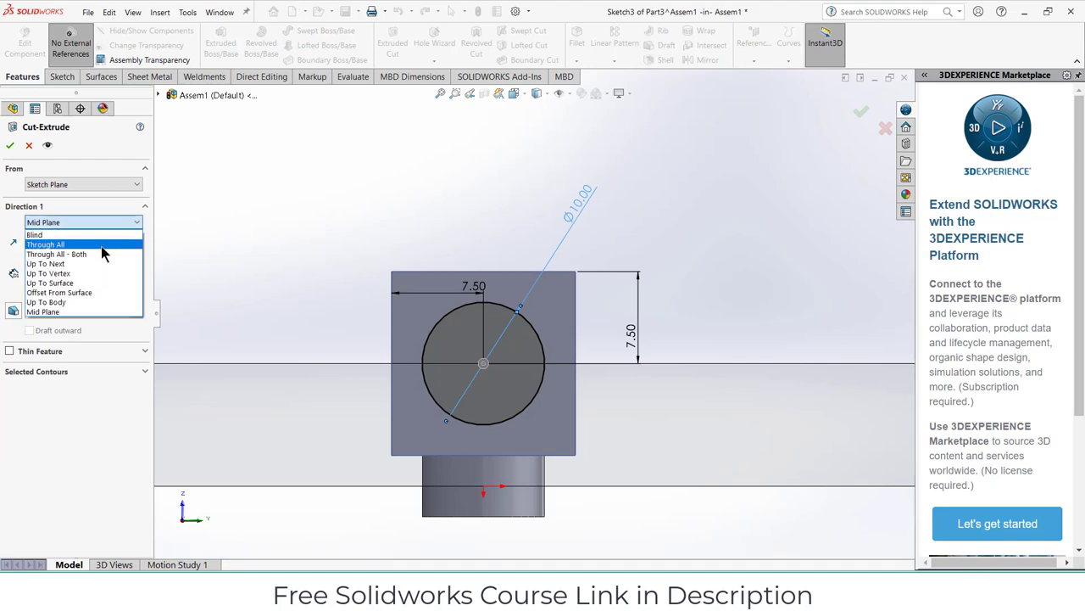
{"action": "left_click", "coordinate": [101, 245]}
{"action": "left_click", "coordinate": [12, 148]}
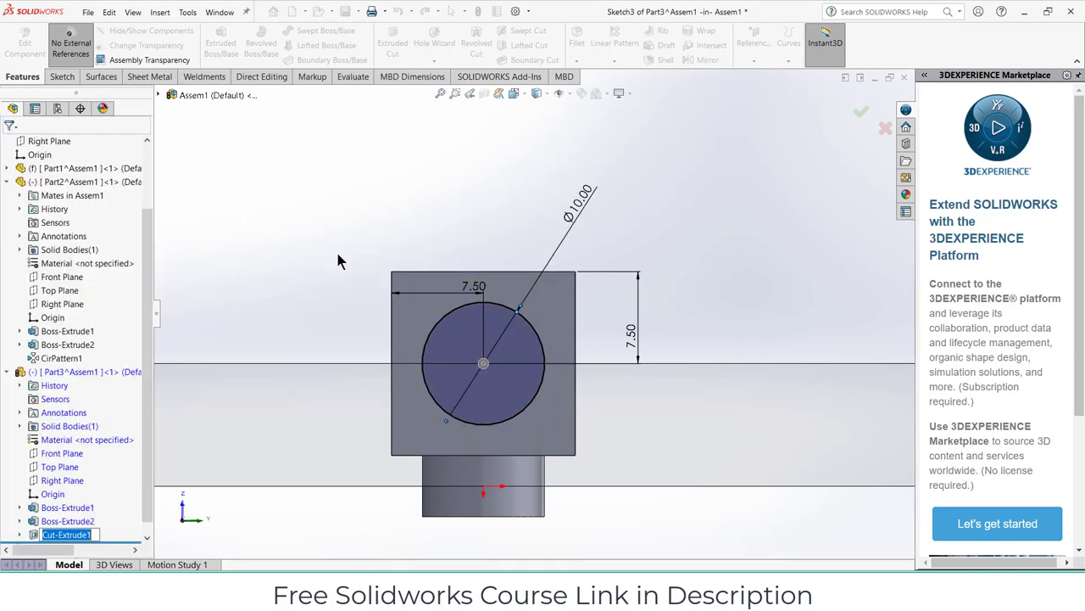
{"action": "middle_click_drag", "start_coordinate": [336, 254], "coordinate": [418, 291]}
{"action": "scroll", "coordinate": [420, 293], "scroll_direction": "up", "scroll_amount": 2}
{"action": "scroll", "coordinate": [430, 298], "scroll_direction": "up", "scroll_amount": 5}
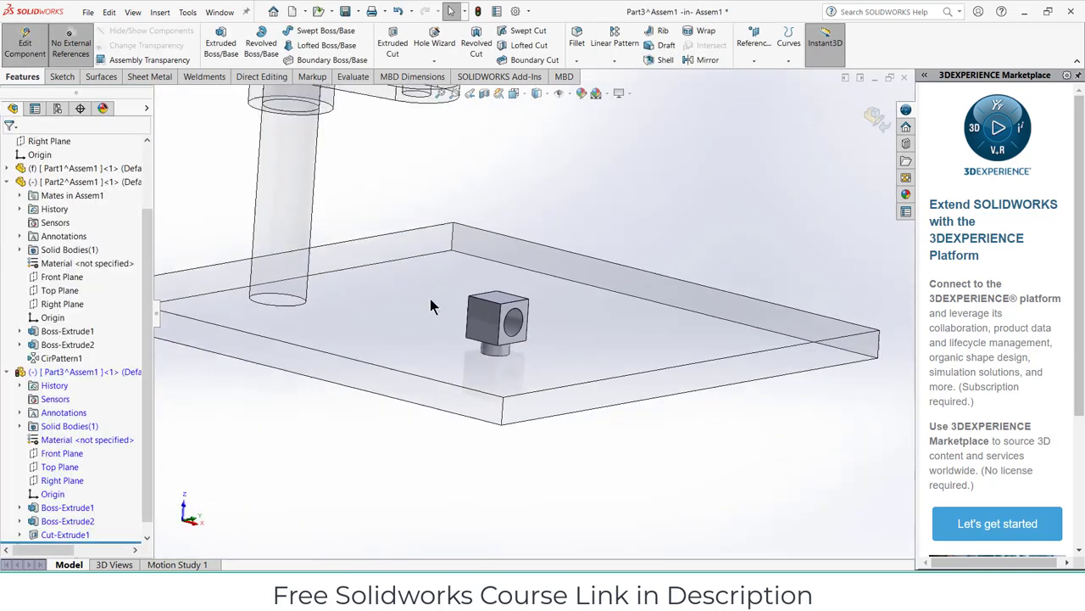
{"action": "scroll", "coordinate": [430, 299], "scroll_direction": "up", "scroll_amount": 2}
Step: Return to the assembly and lift the drilled block up near the arm's level
{"action": "left_click", "coordinate": [876, 117]}
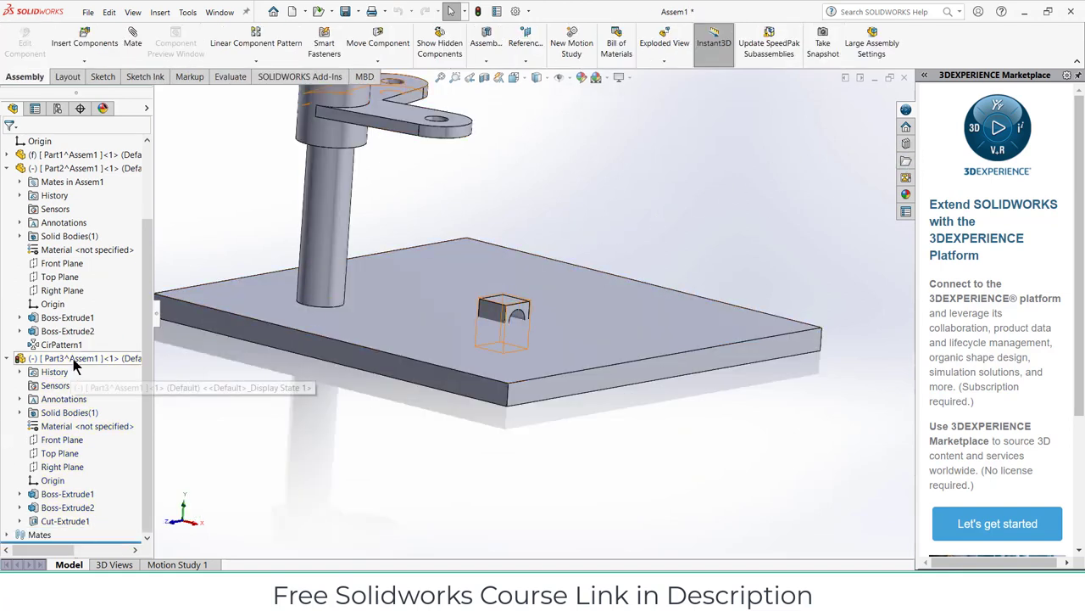
{"action": "left_click", "coordinate": [73, 357]}
{"action": "left_click_drag", "start_coordinate": [514, 251], "coordinate": [514, 183]}
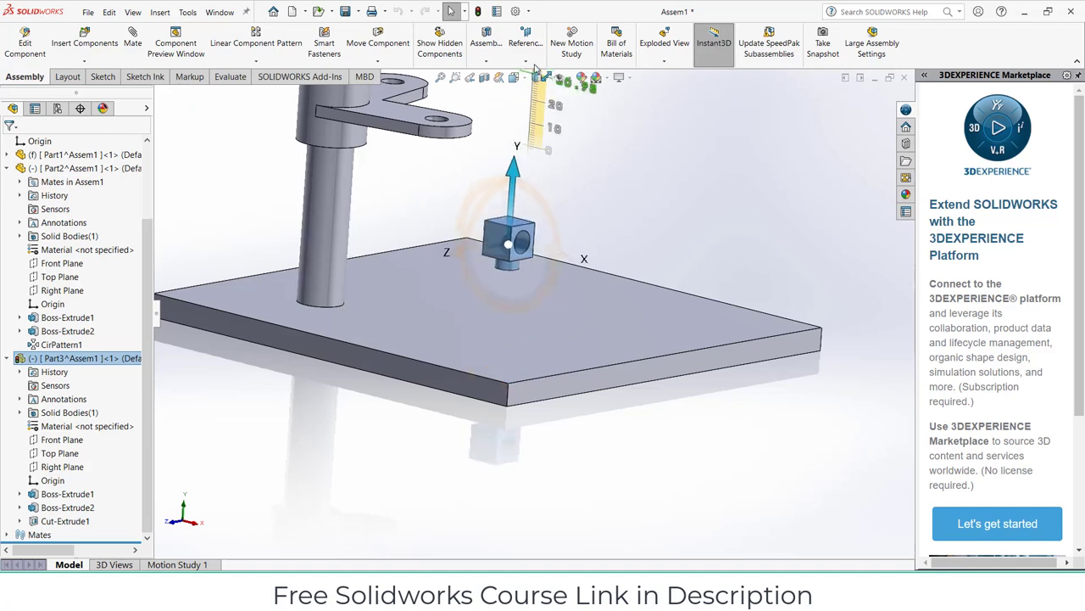
{"action": "scroll", "coordinate": [528, 244], "scroll_direction": "up", "scroll_amount": 3}
{"action": "scroll", "coordinate": [528, 243], "scroll_direction": "down", "scroll_amount": 3}
{"action": "left_click_drag", "start_coordinate": [532, 245], "coordinate": [541, 108]}
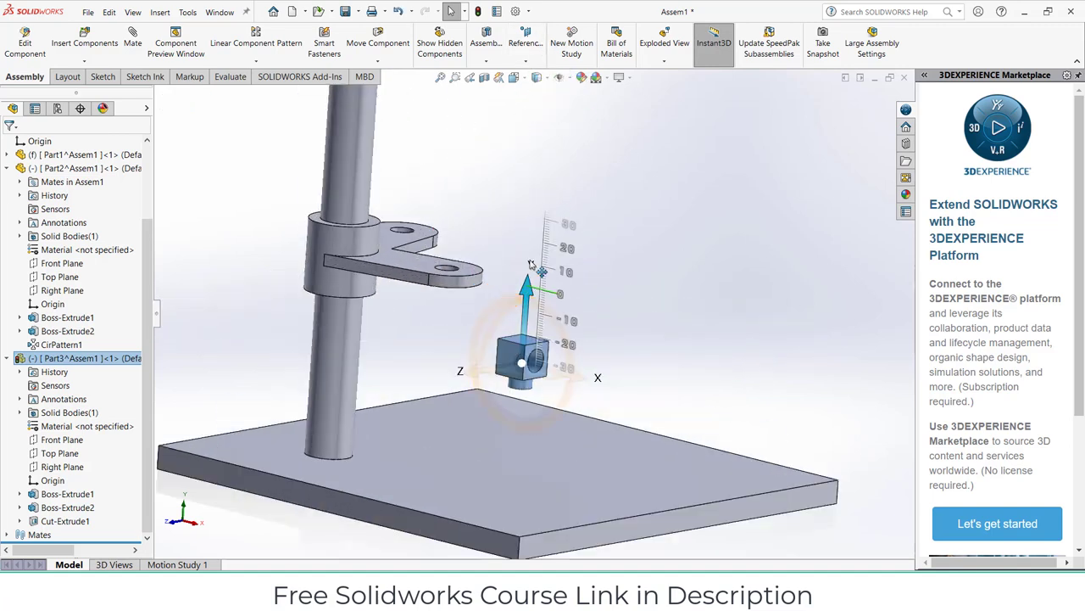
Step: Mate the block concentric with the arm's end hole
{"action": "left_click", "coordinate": [214, 161]}
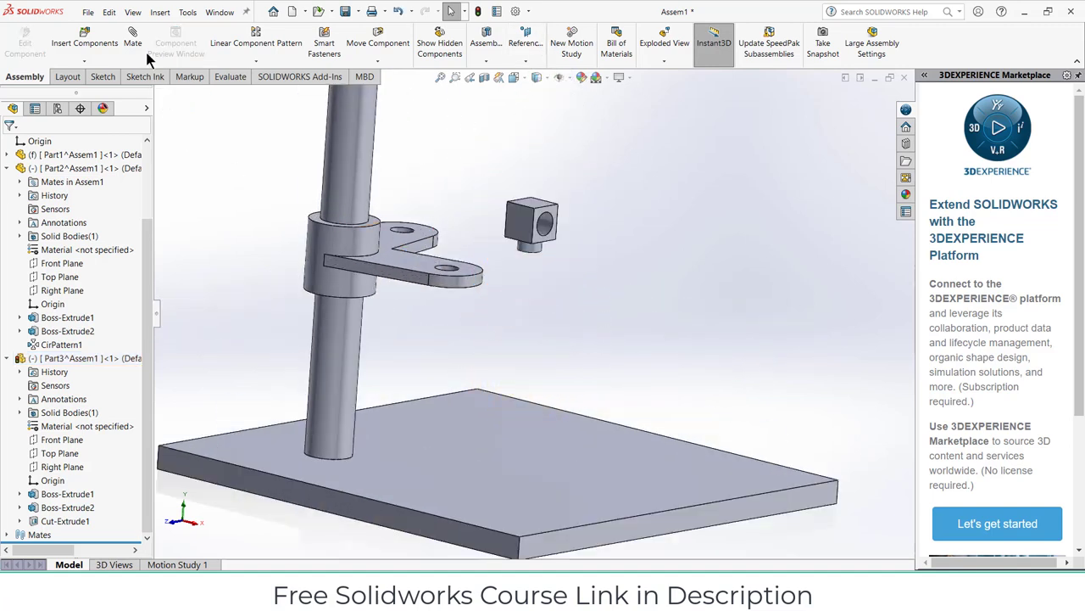
{"action": "key", "text": "m"}
{"action": "scroll", "coordinate": [521, 262], "scroll_direction": "down", "scroll_amount": 5}
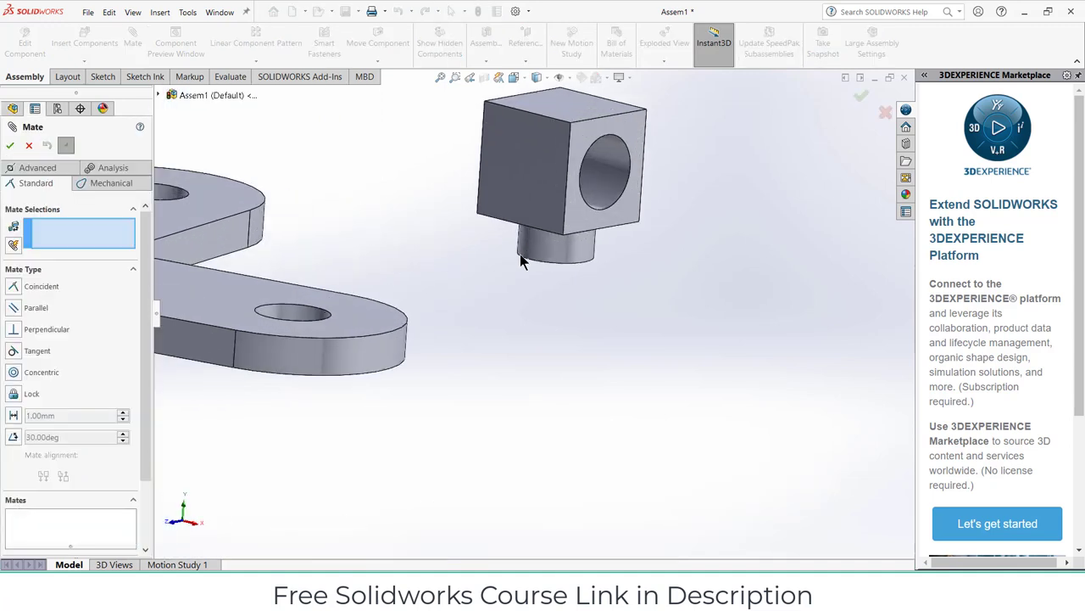
{"action": "left_click", "coordinate": [301, 313]}
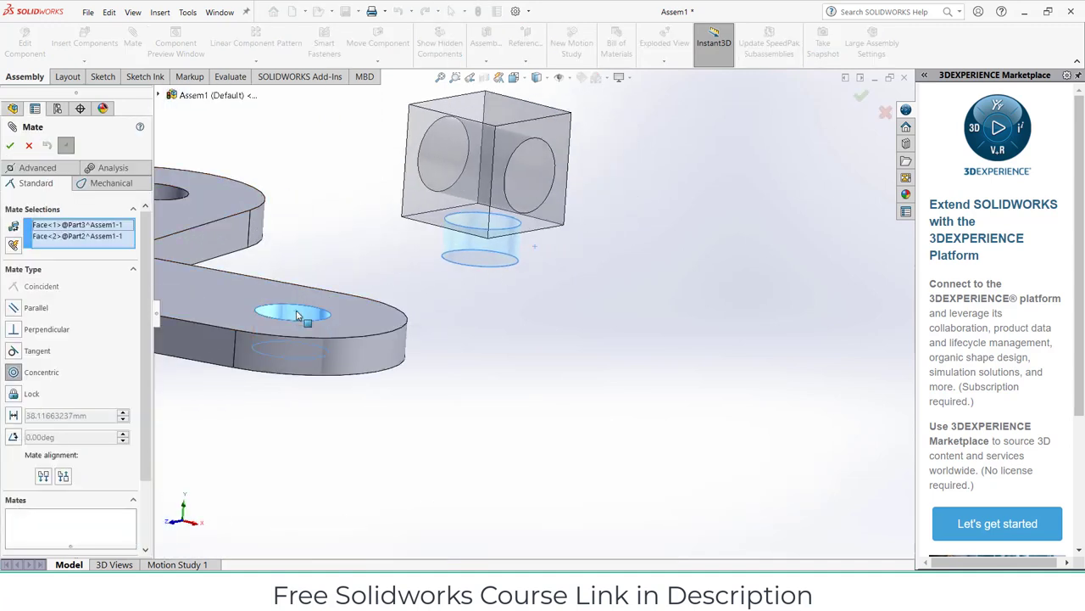
{"action": "left_click", "coordinate": [281, 280]}
Step: Make the block's bottom face coincident with the arm's top face
{"action": "middle_click_drag", "start_coordinate": [283, 286], "coordinate": [331, 220]}
{"action": "left_click", "coordinate": [323, 217]}
{"action": "left_click", "coordinate": [373, 305]}
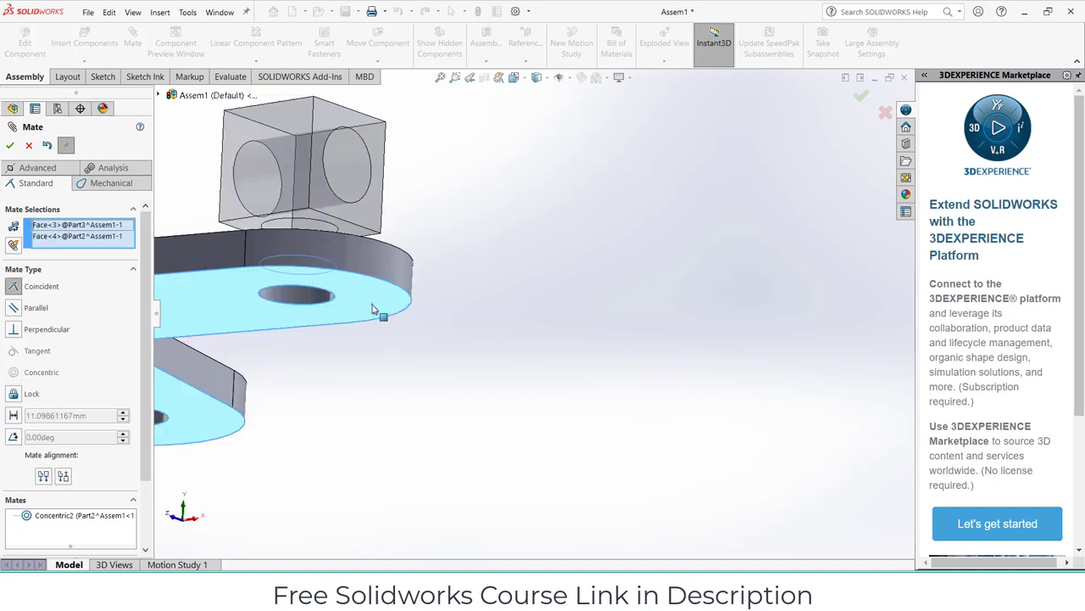
{"action": "left_click", "coordinate": [356, 280]}
{"action": "mouse_move", "coordinate": [377, 260]}
{"action": "middle_mouse_down"}
{"action": "mouse_move", "coordinate": [375, 309]}
{"action": "mouse_move", "coordinate": [30, 159]}
{"action": "middle_mouse_up"}
{"action": "left_click", "coordinate": [10, 146]}
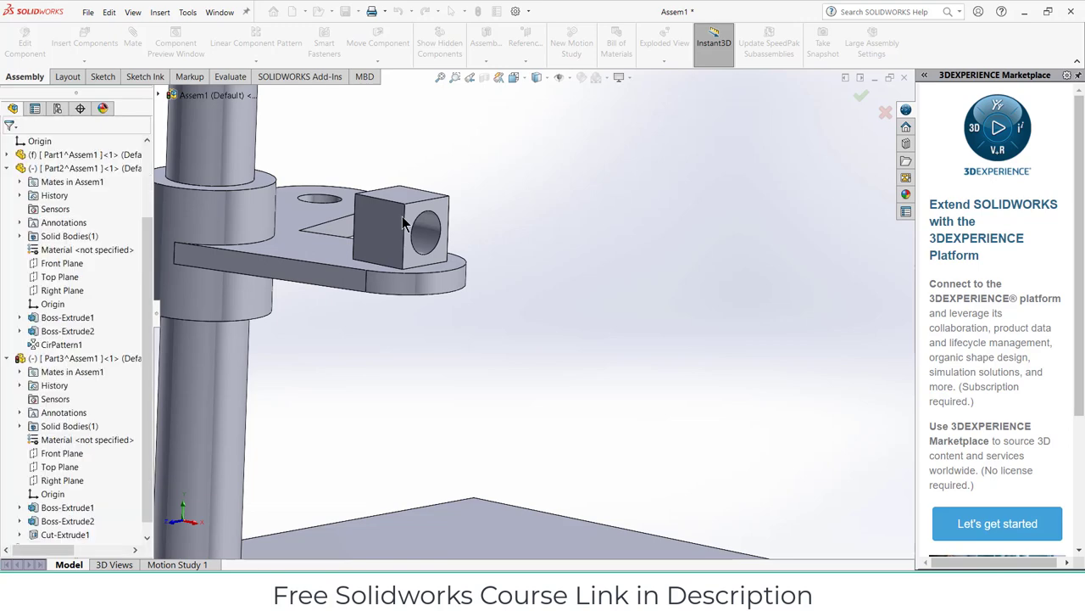
{"action": "middle_click_drag", "start_coordinate": [386, 234], "coordinate": [405, 240]}
Step: Copy the block and mate the copy concentric with the arm's free hole
{"action": "left_click_drag", "start_coordinate": [394, 227], "coordinate": [585, 222]}
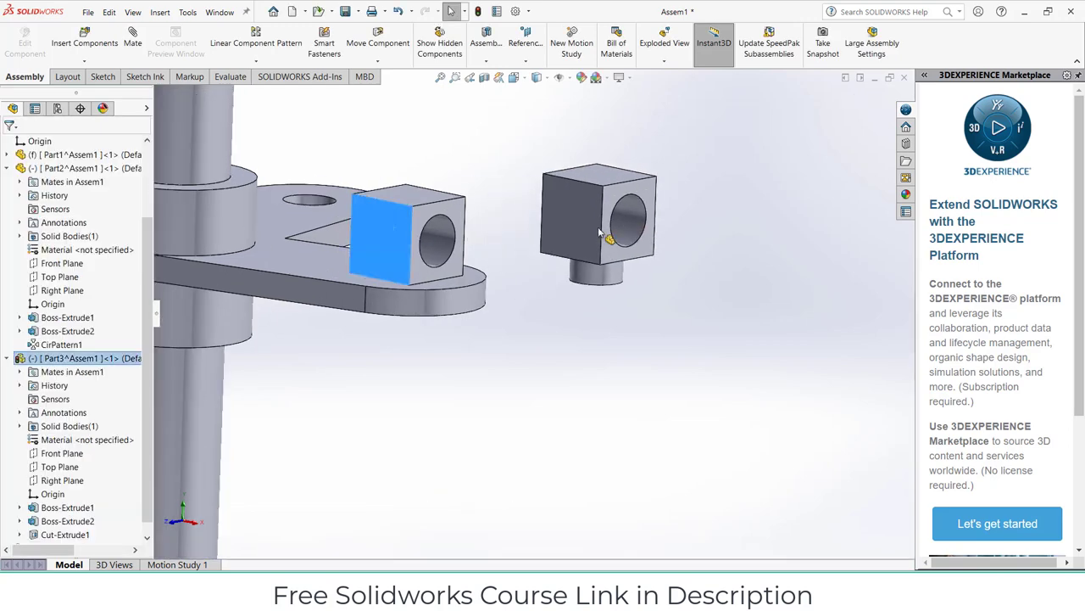
{"action": "middle_click_drag", "start_coordinate": [559, 338], "coordinate": [425, 307]}
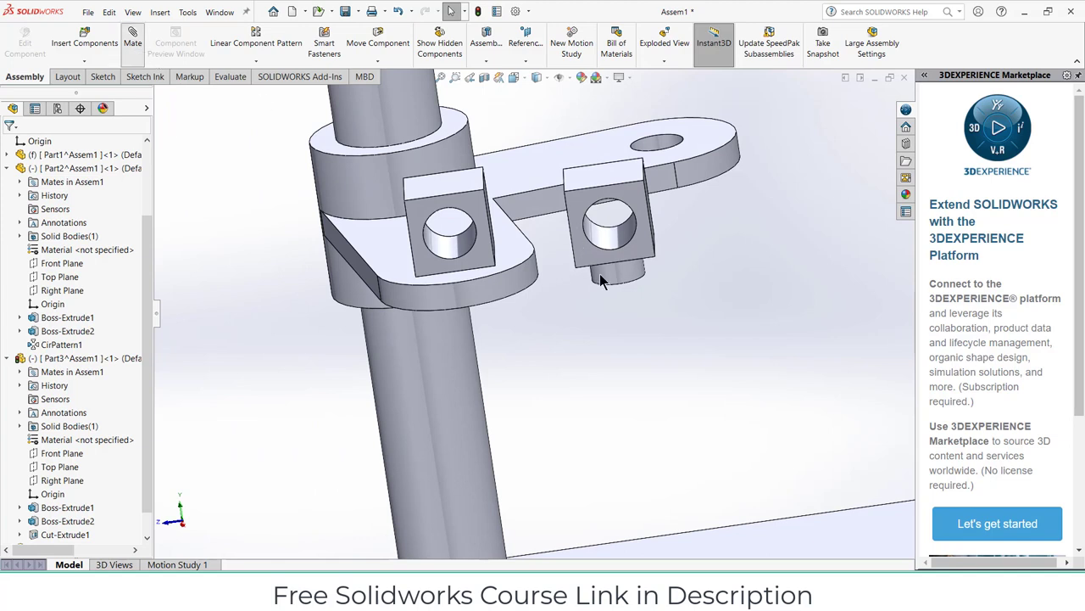
{"action": "left_click", "coordinate": [602, 275]}
{"action": "left_click", "coordinate": [660, 146]}
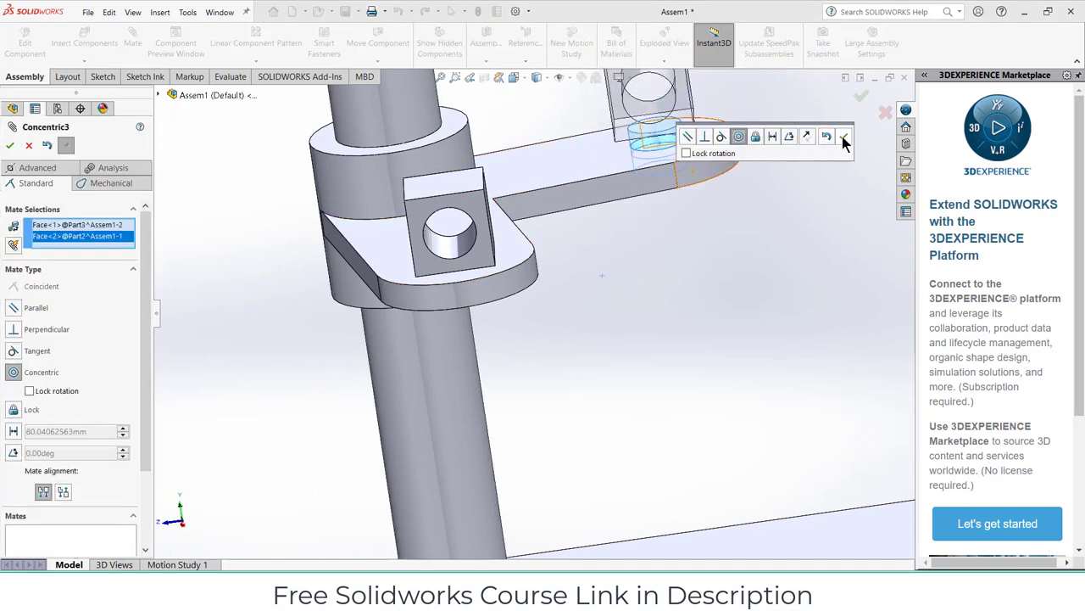
{"action": "left_click", "coordinate": [845, 142]}
Step: Make the second block's bottom face coincident with the arm's top face
{"action": "middle_click_drag", "start_coordinate": [793, 215], "coordinate": [670, 144]}
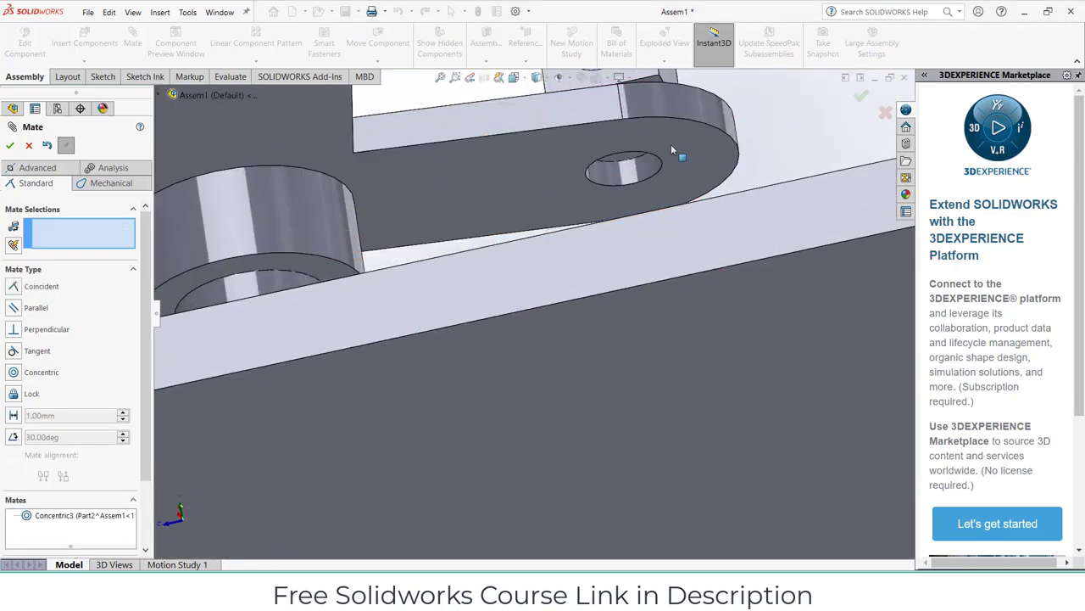
{"action": "left_click", "coordinate": [637, 150]}
{"action": "left_click", "coordinate": [694, 138]}
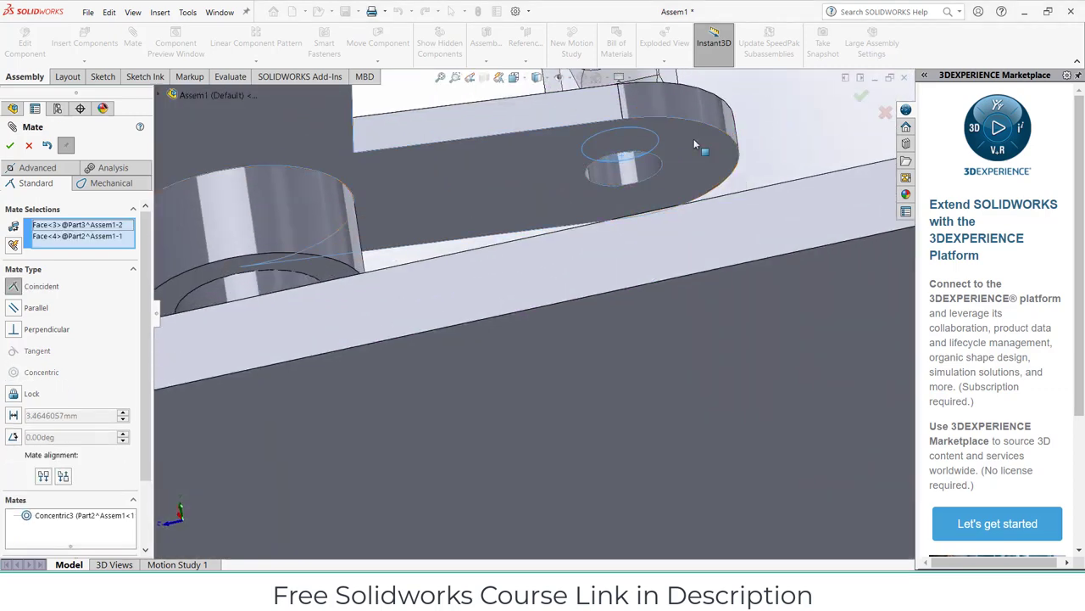
{"action": "mouse_move", "coordinate": [712, 191]}
{"action": "middle_mouse_down"}
{"action": "mouse_move", "coordinate": [740, 240]}
{"action": "mouse_move", "coordinate": [649, 232]}
{"action": "middle_mouse_up"}
{"action": "left_click", "coordinate": [860, 145]}
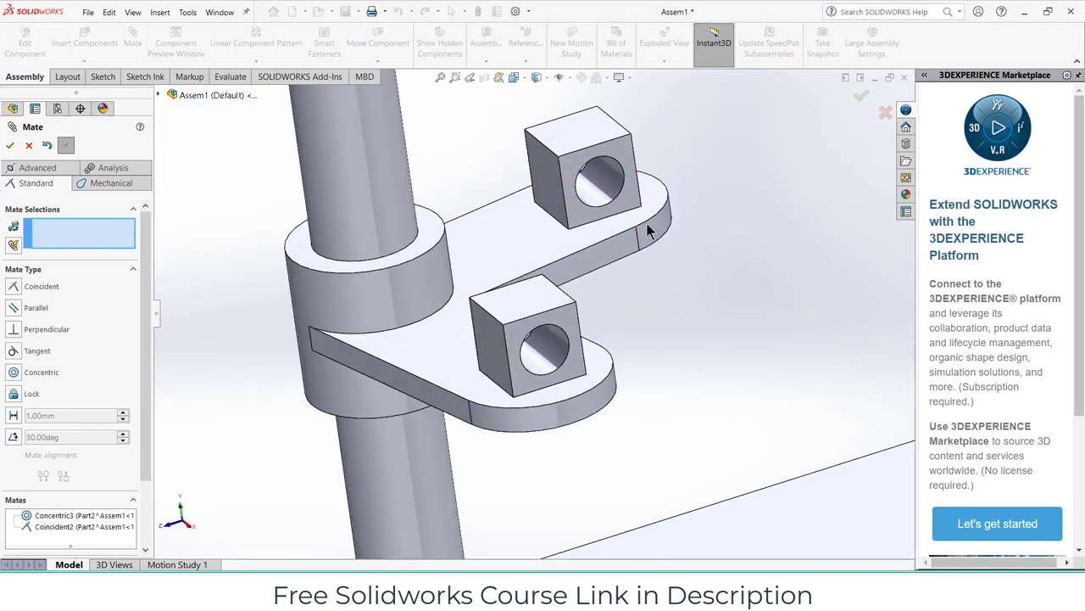
{"action": "mouse_move", "coordinate": [574, 194]}
{"action": "middle_mouse_down"}
{"action": "mouse_move", "coordinate": [503, 170]}
{"action": "mouse_move", "coordinate": [462, 208]}
{"action": "middle_mouse_up"}
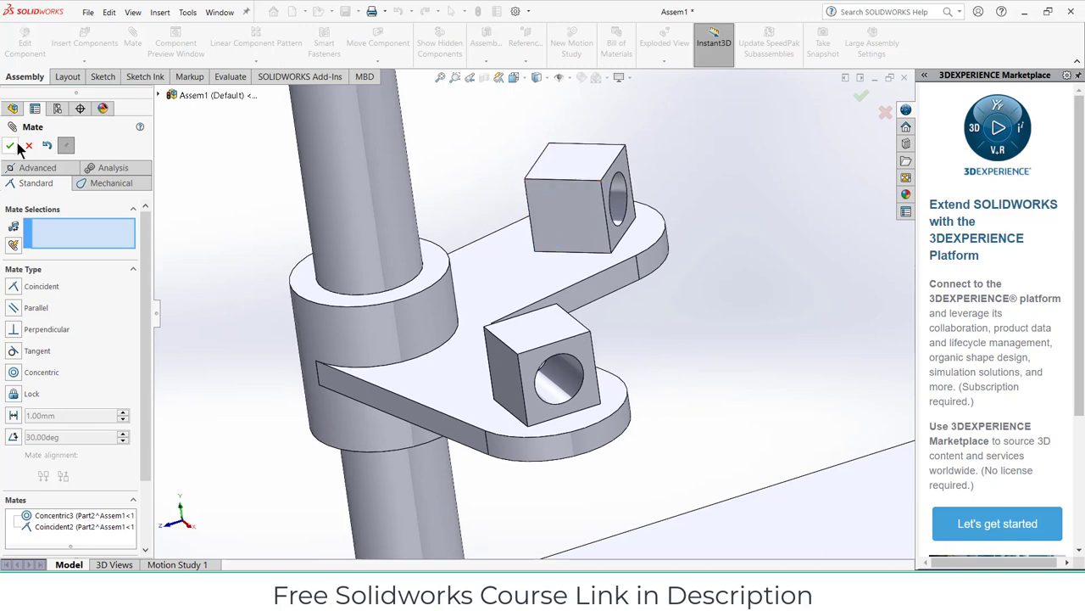
{"action": "key", "text": "Escape"}
{"action": "scroll", "coordinate": [609, 382], "scroll_direction": "down", "scroll_amount": 5}
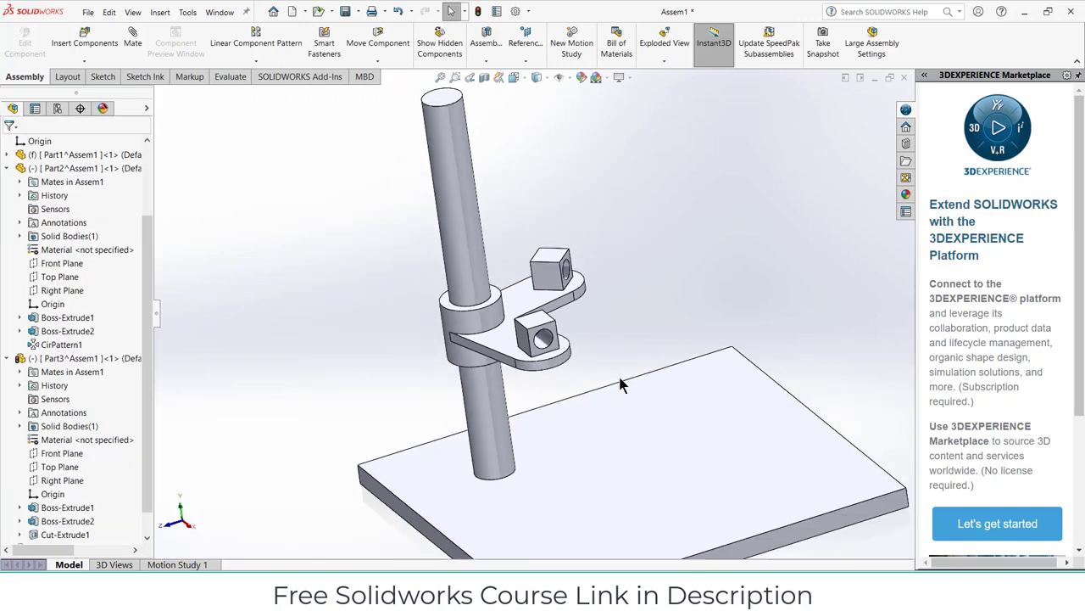
Step: Insert a new in-context part into the assembly with Insert Components > New Part
{"action": "mouse_move", "coordinate": [603, 374]}
{"action": "middle_mouse_down"}
{"action": "mouse_move", "coordinate": [628, 381]}
{"action": "mouse_move", "coordinate": [484, 327]}
{"action": "mouse_move", "coordinate": [593, 373]}
{"action": "middle_mouse_up"}
{"action": "scroll", "coordinate": [691, 408], "scroll_direction": "up", "scroll_amount": 2}
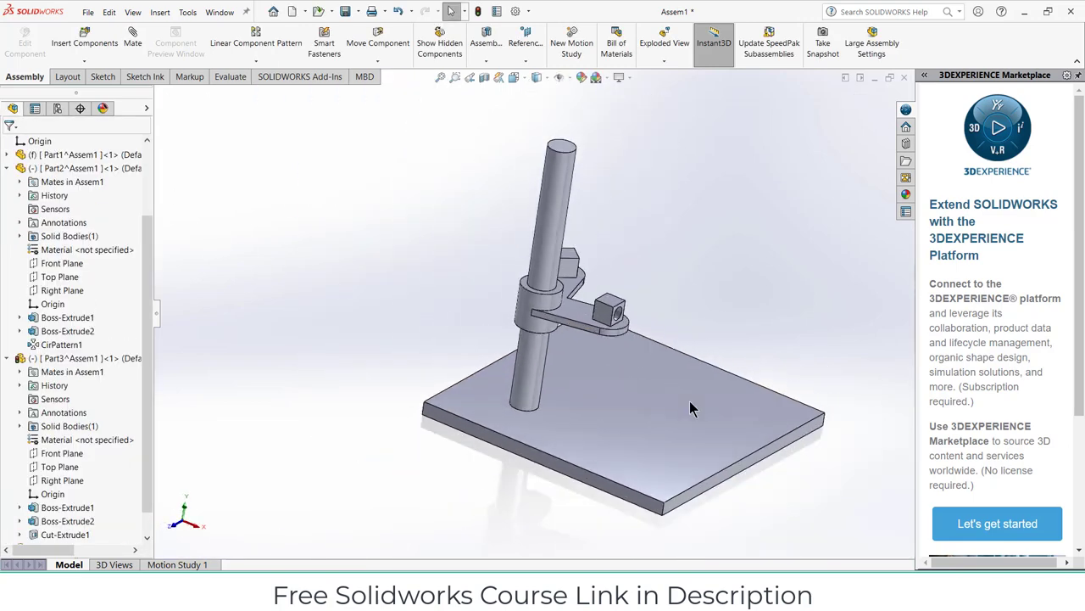
{"action": "left_click", "coordinate": [86, 64]}
{"action": "left_click", "coordinate": [95, 88]}
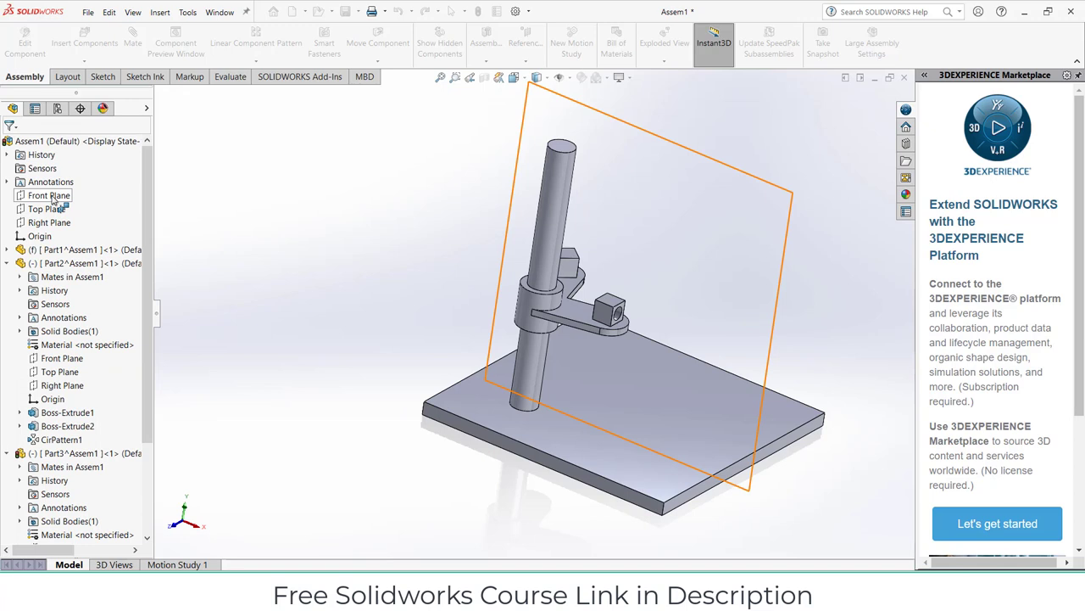
Step: Sketch on the Front Plane and draw a corner rectangle starting at the origin
{"action": "left_click", "coordinate": [53, 197]}
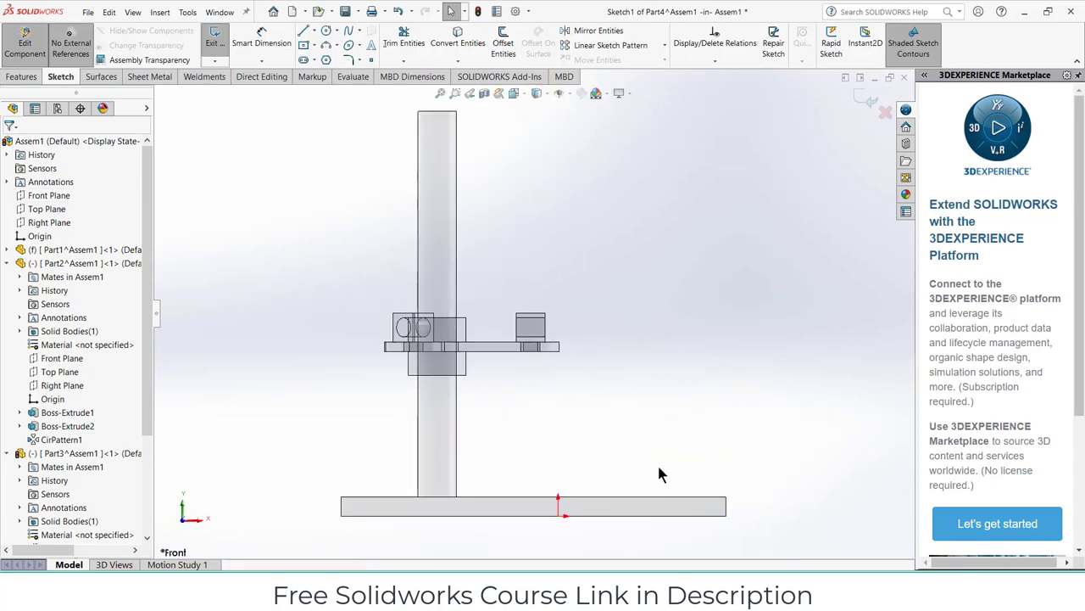
{"action": "scroll", "coordinate": [628, 492], "scroll_direction": "down", "scroll_amount": 2}
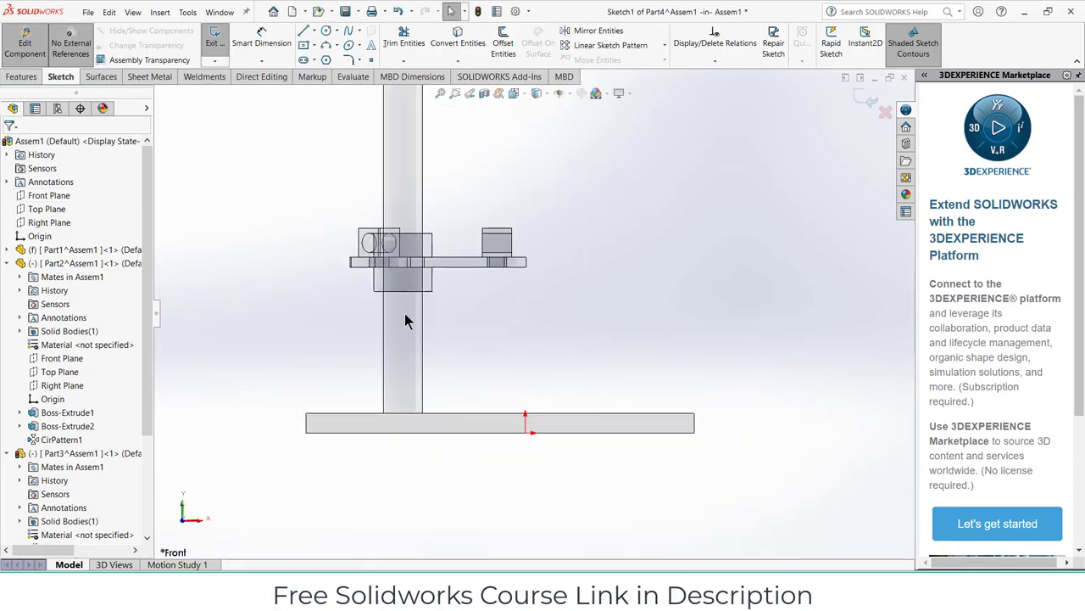
{"action": "left_click", "coordinate": [314, 45]}
{"action": "left_click", "coordinate": [308, 63]}
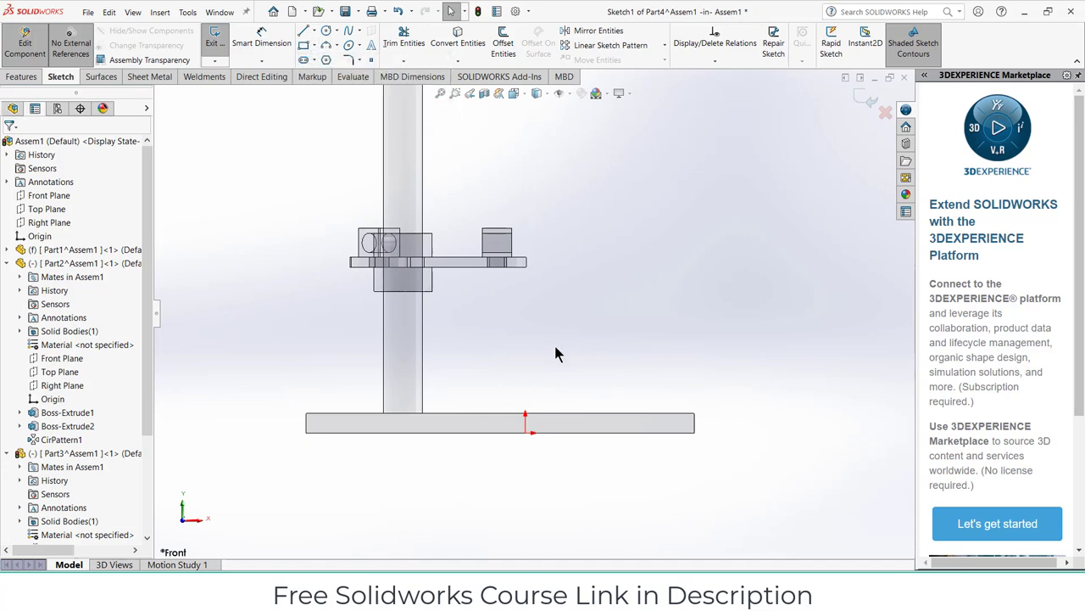
{"action": "left_click", "coordinate": [525, 433]}
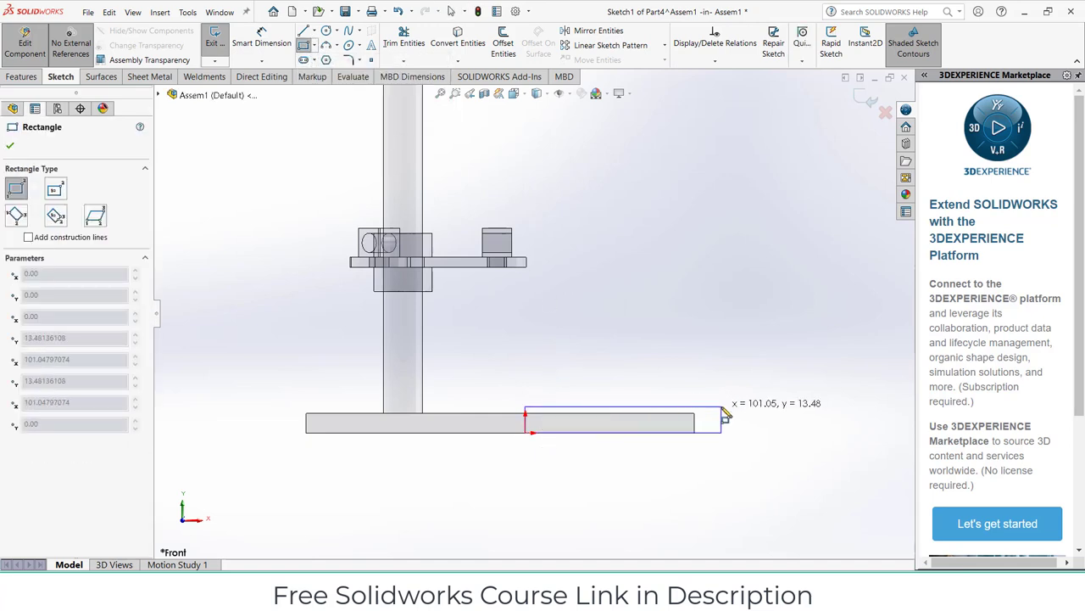
{"action": "left_click", "coordinate": [722, 408]}
{"action": "key", "text": "Escape"}
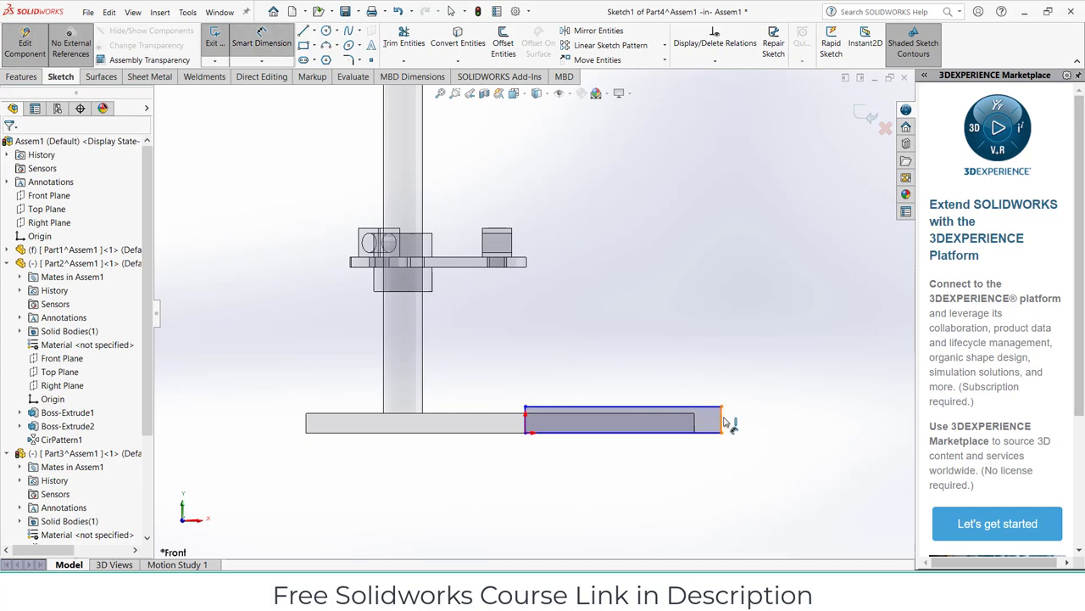
Step: Dimension the rectangle to height 5 and width 40, with 0 corner offset from the origin
{"action": "left_click", "coordinate": [727, 421]}
{"action": "left_click", "coordinate": [759, 422]}
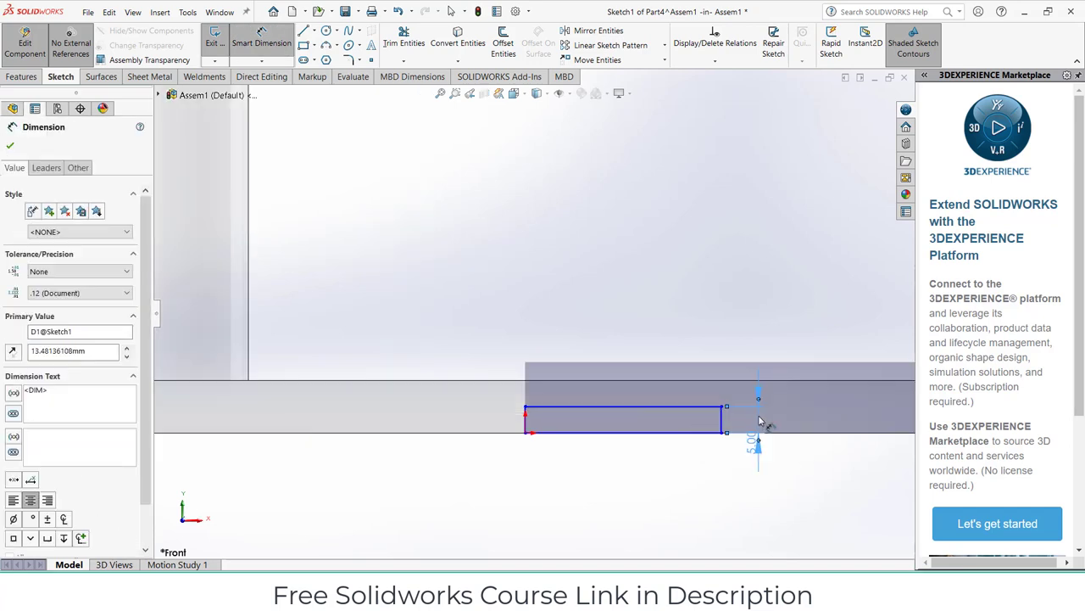
{"action": "left_click", "coordinate": [625, 407]}
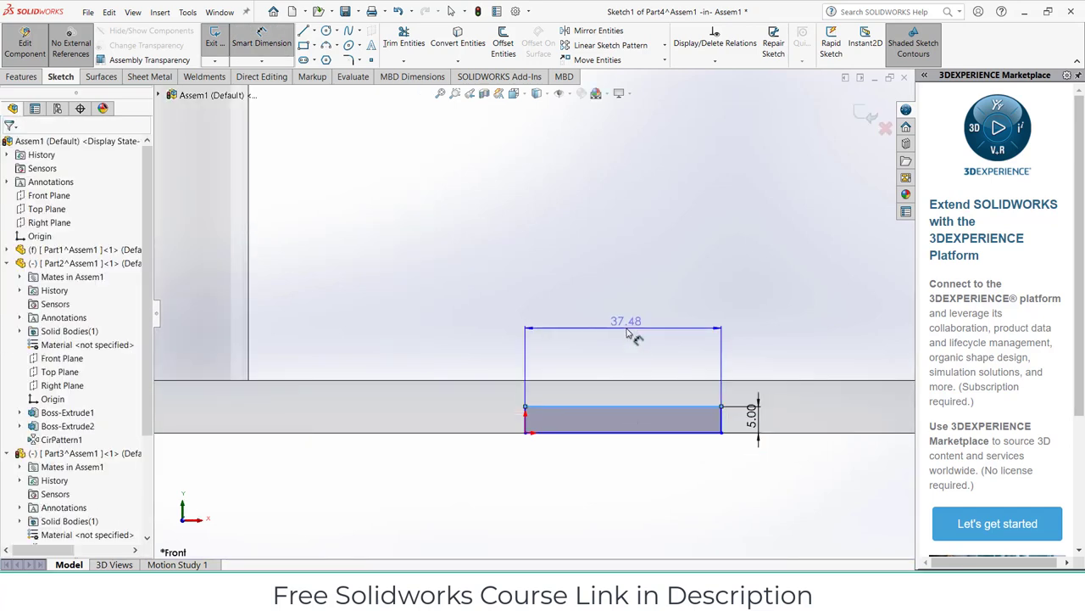
{"action": "left_click", "coordinate": [627, 333]}
{"action": "type", "text": "40"}
{"action": "key", "text": "Return"}
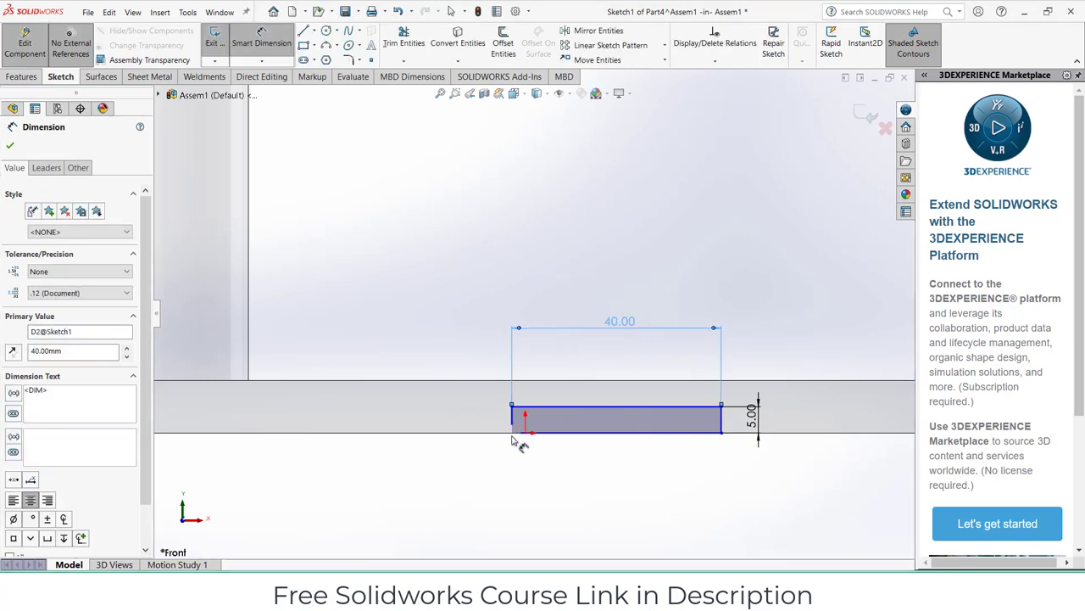
{"action": "left_click", "coordinate": [513, 433]}
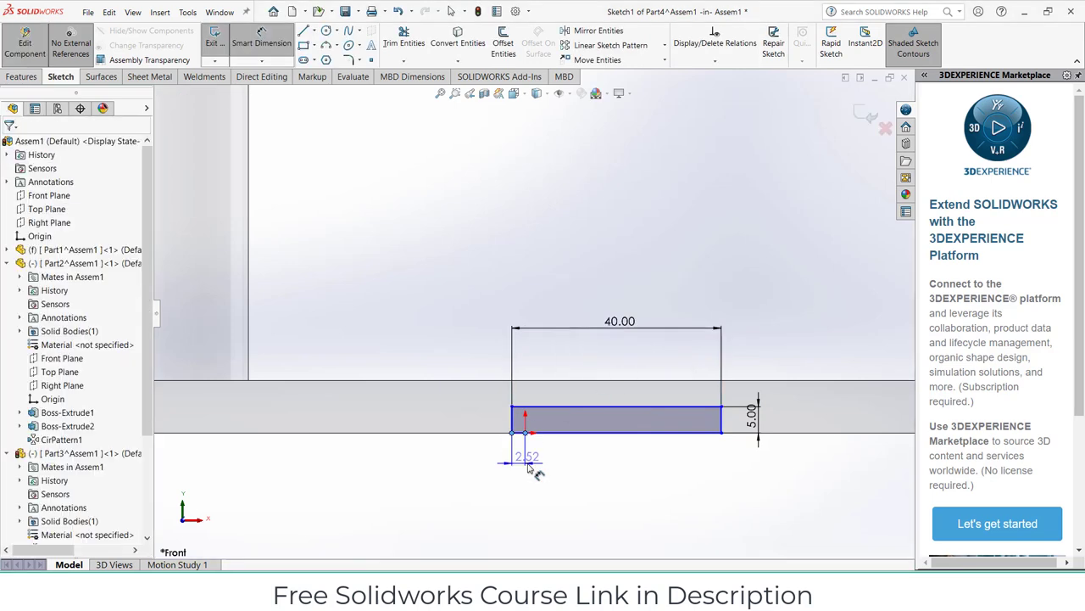
{"action": "left_click", "coordinate": [527, 464]}
{"action": "type", "text": "0"}
{"action": "key", "text": "Return"}
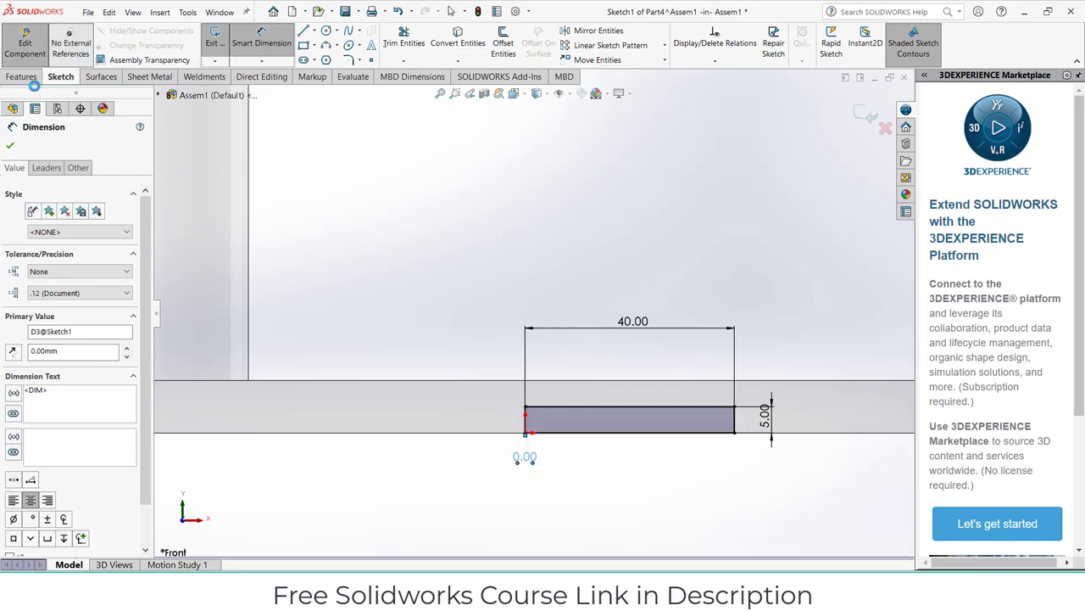
{"action": "left_click", "coordinate": [33, 81]}
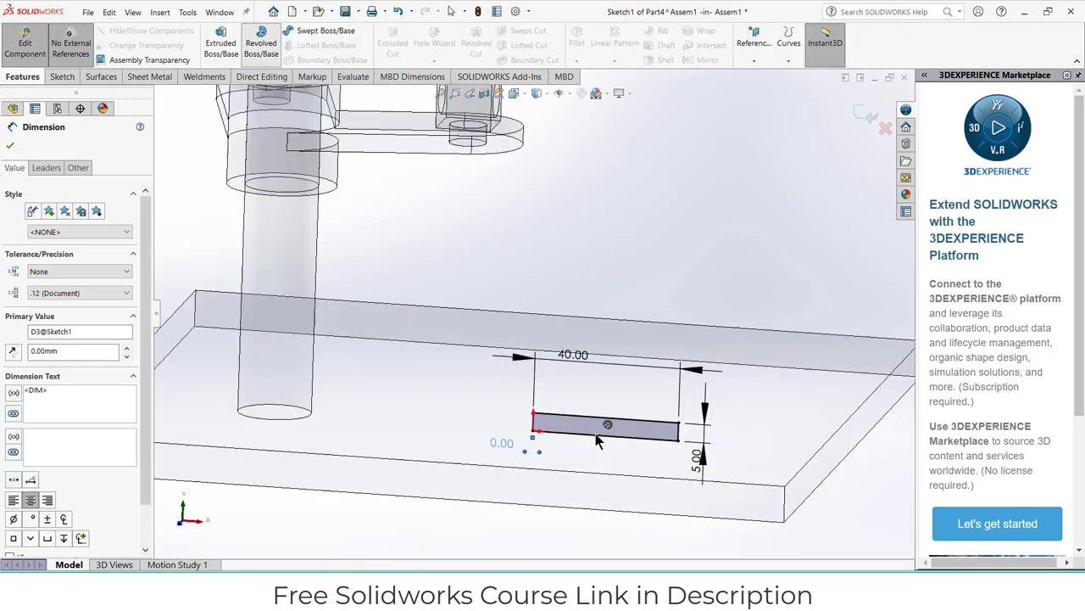
Step: Revolve the 40 × 5 rectangle 360° about its bottom edge into a solid rod
{"action": "scroll", "coordinate": [575, 430], "scroll_direction": "down", "scroll_amount": 5}
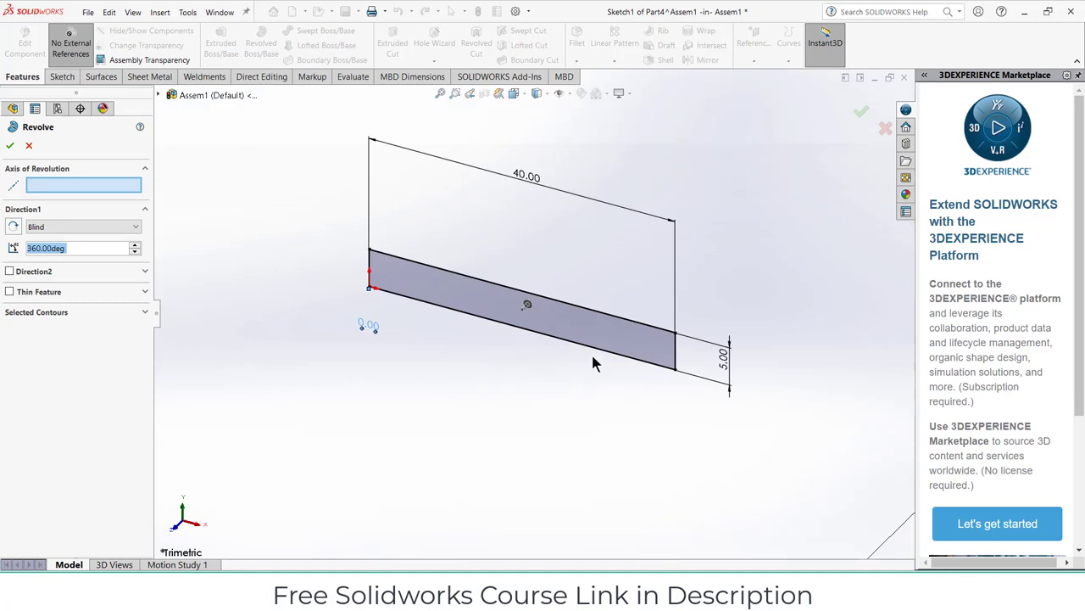
{"action": "left_click", "coordinate": [596, 354]}
{"action": "left_click", "coordinate": [11, 143]}
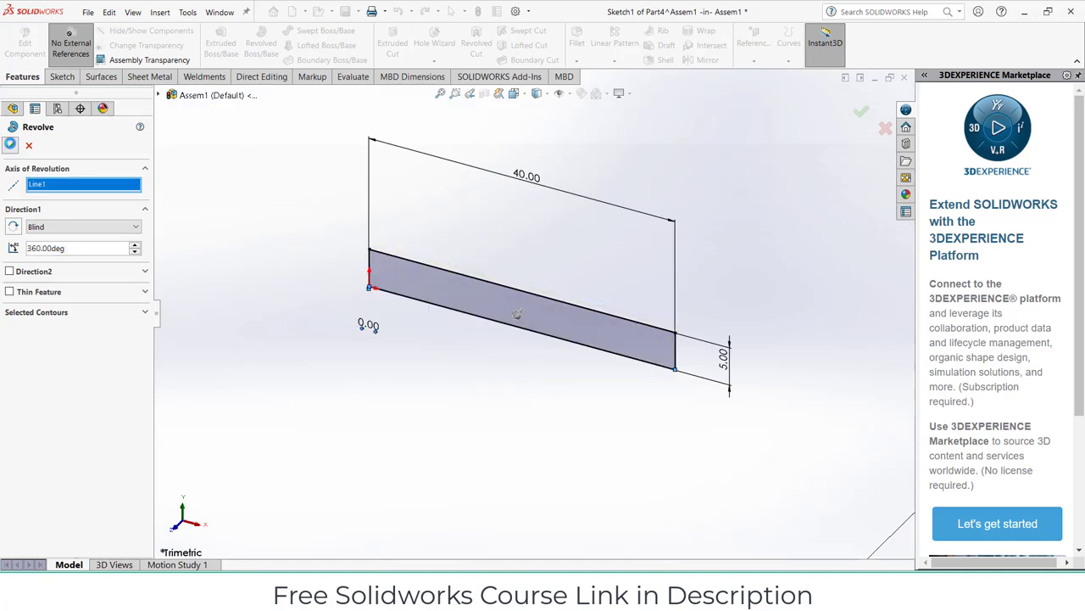
{"action": "scroll", "coordinate": [644, 369], "scroll_direction": "down", "scroll_amount": 2}
{"action": "scroll", "coordinate": [653, 373], "scroll_direction": "up", "scroll_amount": 2}
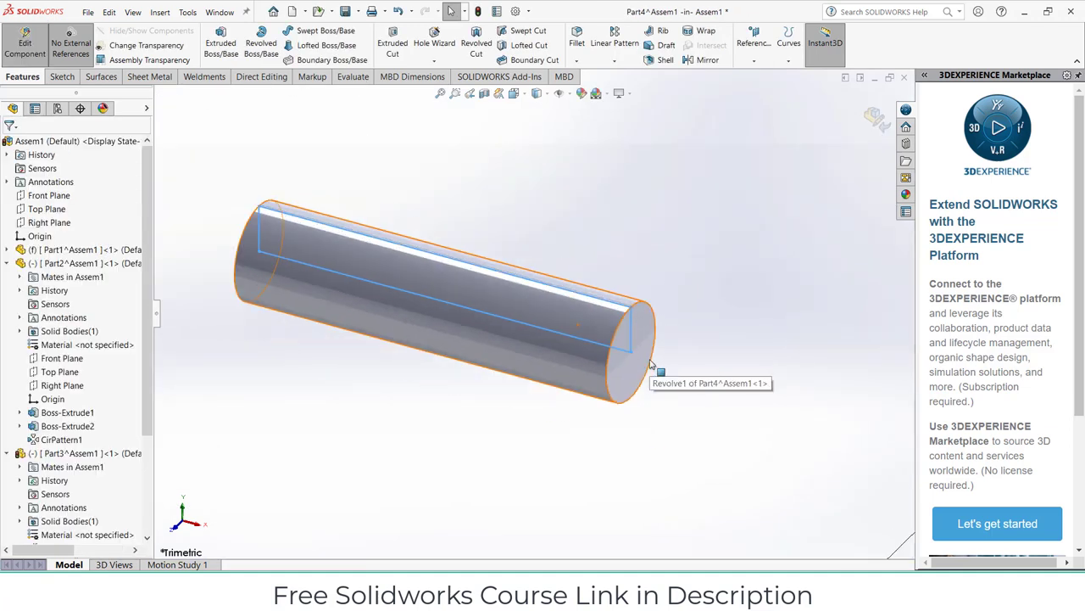
{"action": "left_click", "coordinate": [621, 343]}
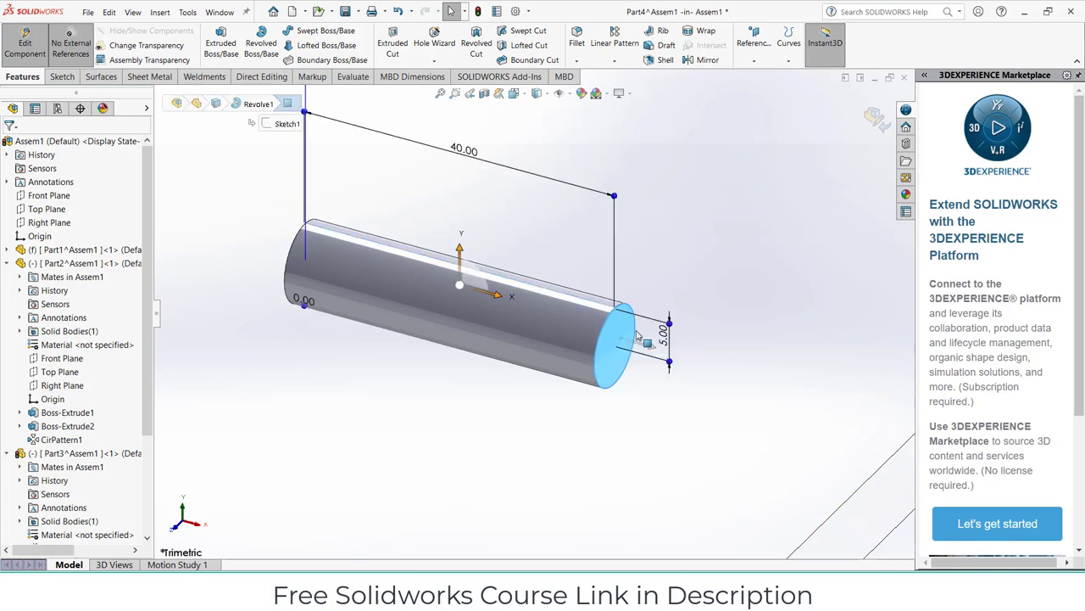
Step: Sketch a vertical slot on the rod's end face, running down from the circle centre
{"action": "left_click", "coordinate": [666, 285]}
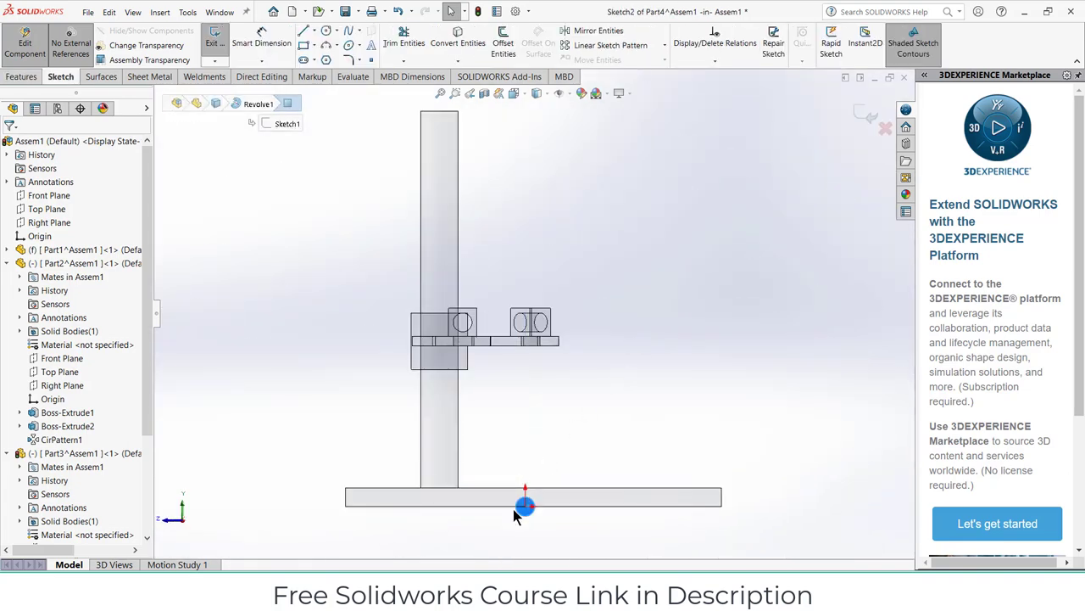
{"action": "scroll", "coordinate": [514, 505], "scroll_direction": "down", "scroll_amount": 3}
{"action": "scroll", "coordinate": [543, 496], "scroll_direction": "down", "scroll_amount": 3}
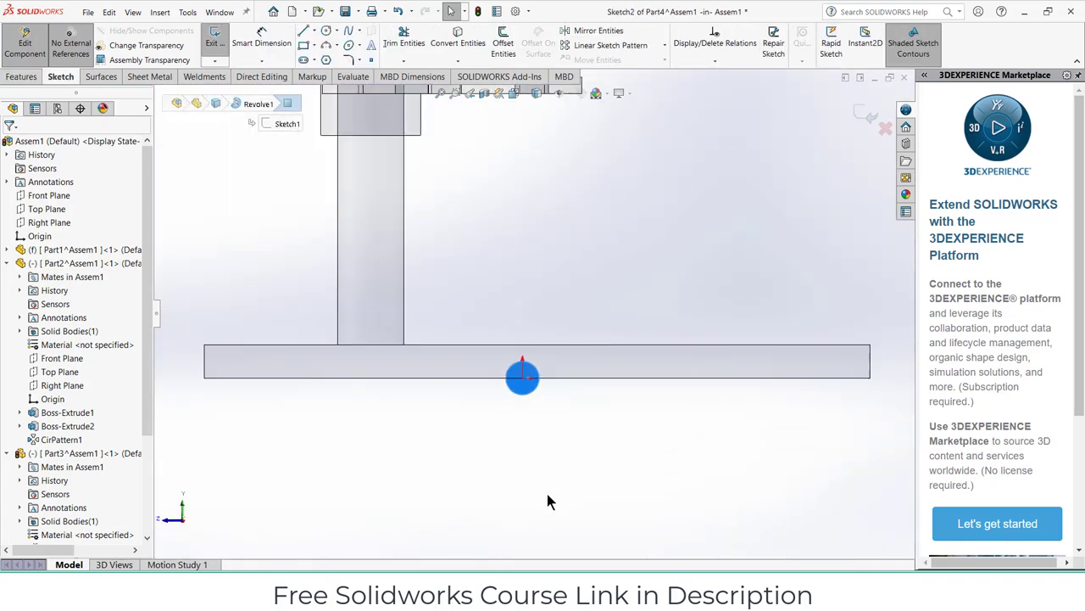
{"action": "scroll", "coordinate": [546, 494], "scroll_direction": "down", "scroll_amount": 2}
{"action": "scroll", "coordinate": [527, 391], "scroll_direction": "down", "scroll_amount": 1}
{"action": "left_click", "coordinate": [303, 60]}
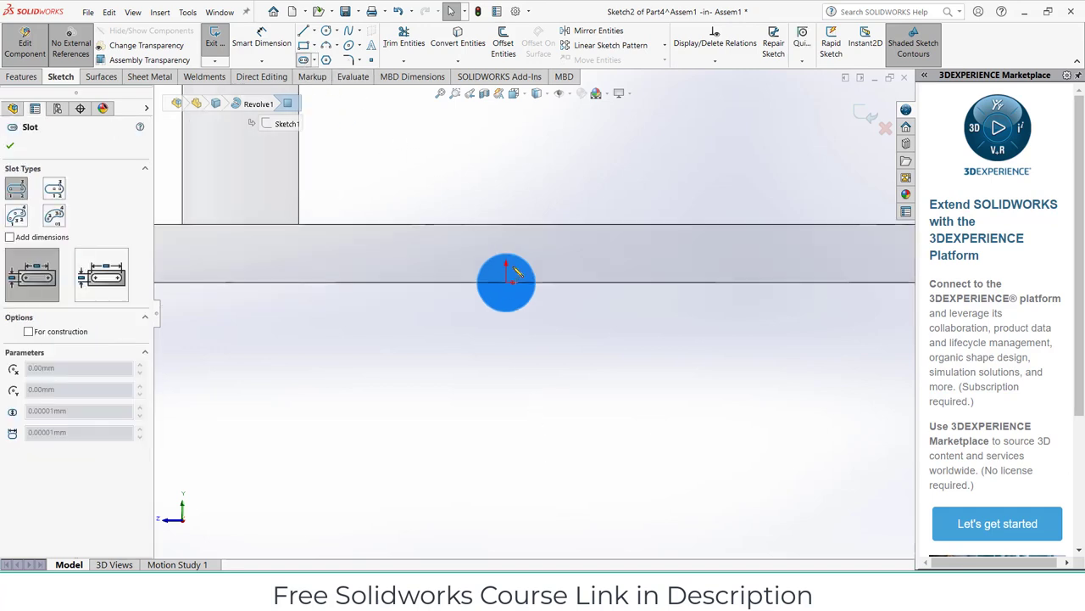
{"action": "left_click", "coordinate": [507, 284]}
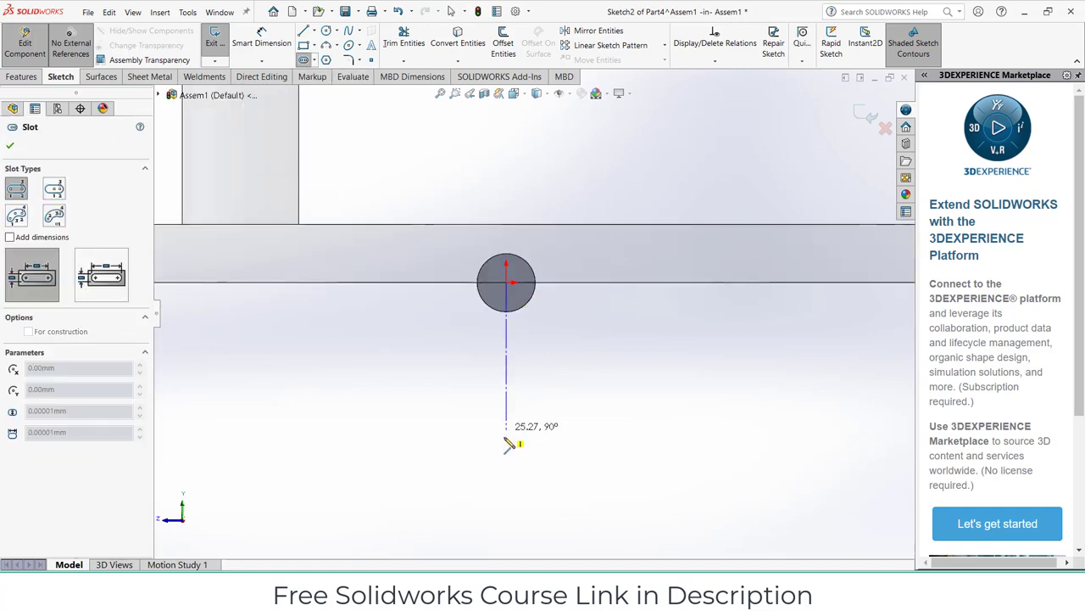
{"action": "left_click", "coordinate": [550, 463]}
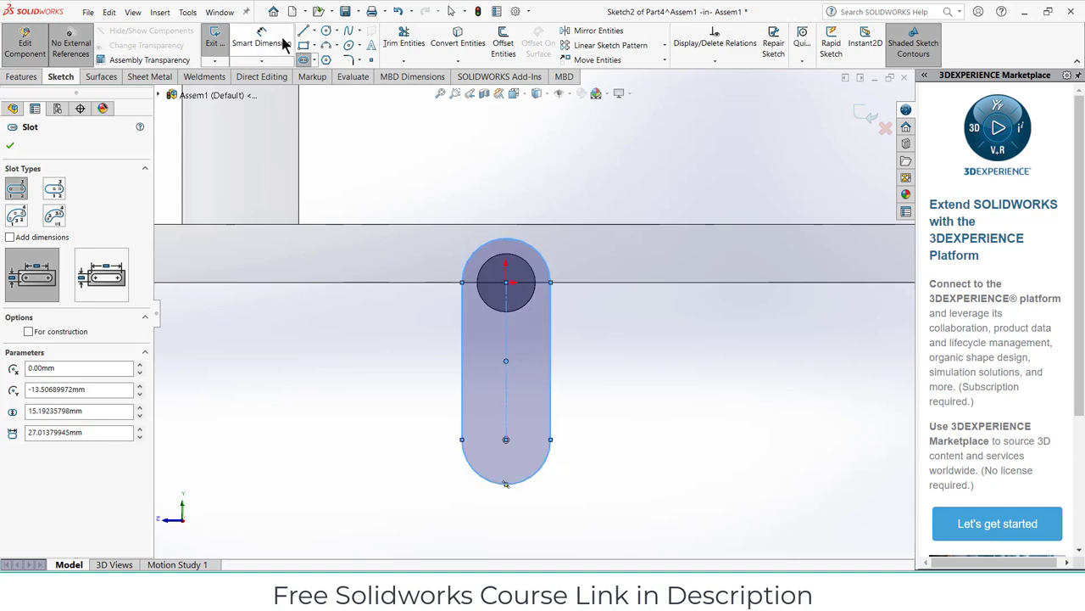
Step: Dimension the slot length to 10 and its offset from the circle centre to 0
{"action": "left_click", "coordinate": [275, 41]}
{"action": "left_click", "coordinate": [506, 344]}
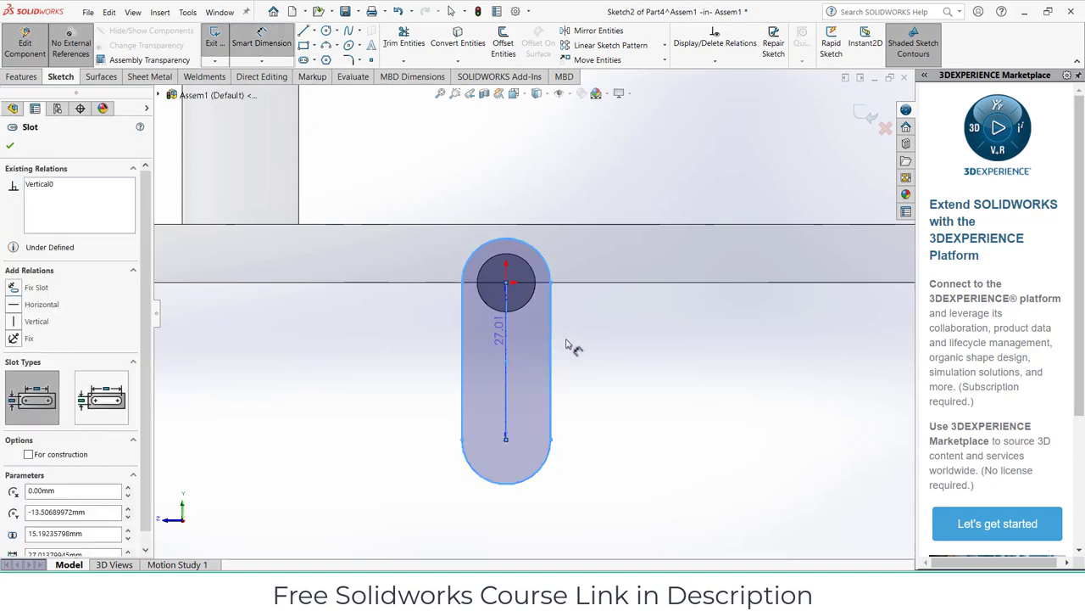
{"action": "left_click", "coordinate": [605, 350]}
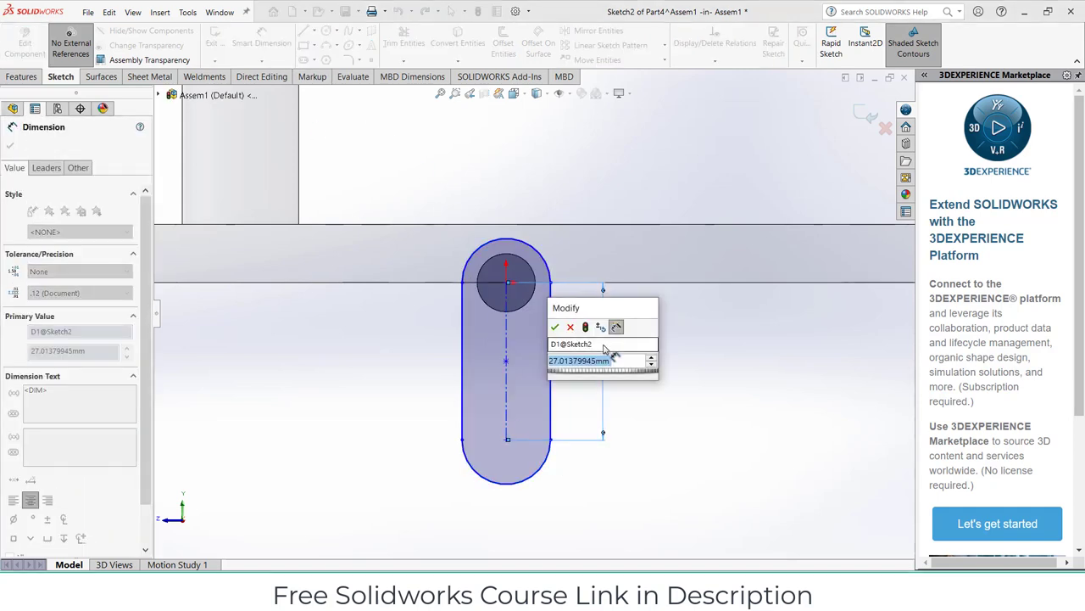
{"action": "type", "text": "10"}
{"action": "key", "text": "Return"}
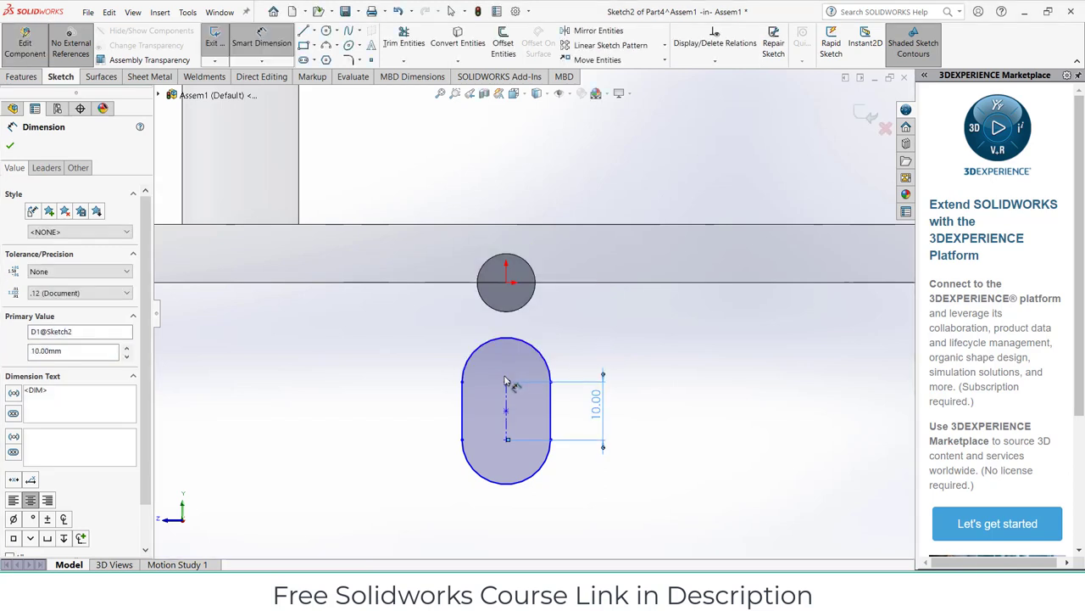
{"action": "left_click", "coordinate": [507, 386]}
{"action": "left_click", "coordinate": [507, 284]}
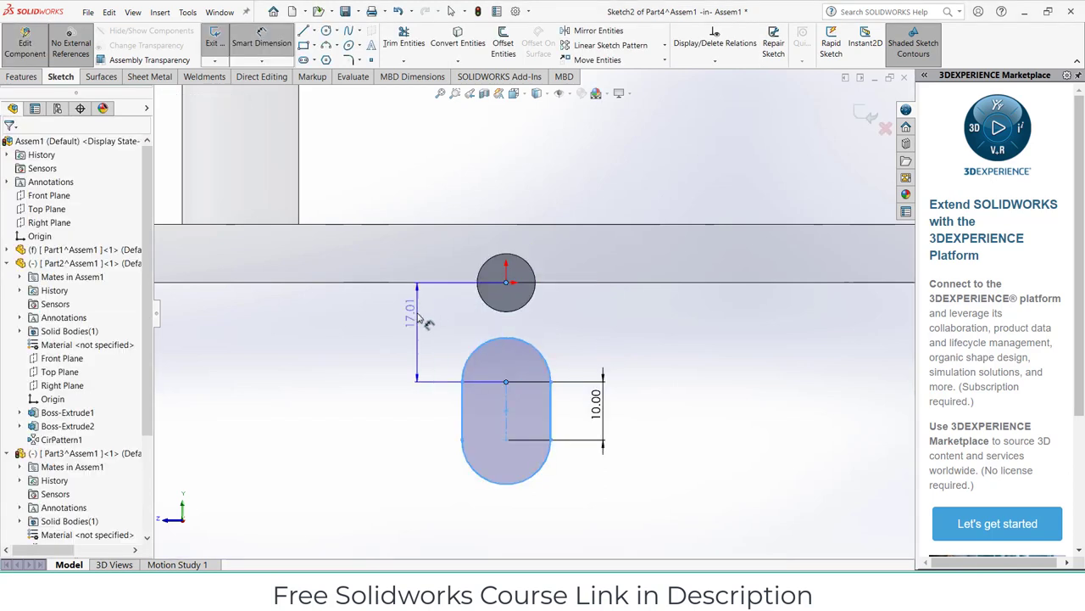
{"action": "left_click", "coordinate": [418, 315]}
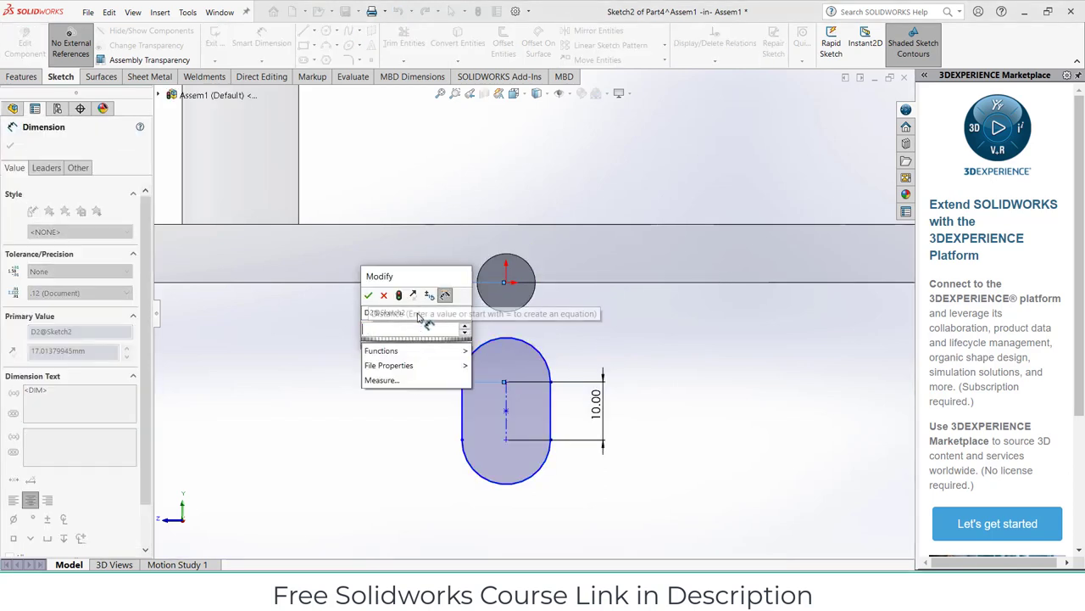
{"action": "type", "text": "0"}
{"action": "key", "text": "Return"}
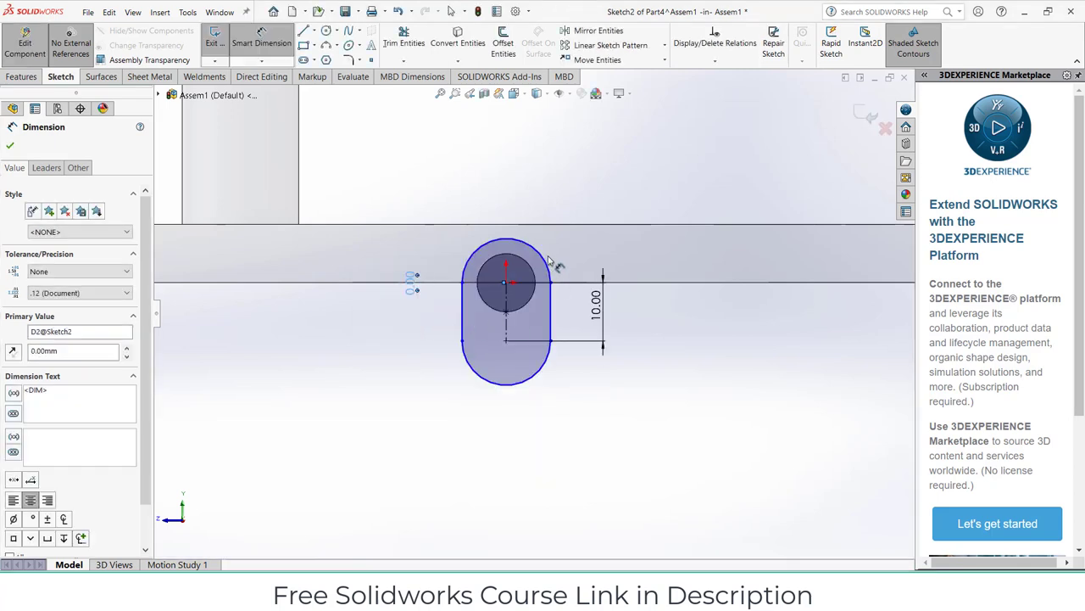
Step: Give the slot ends a 5 mm radius and change the slot length to 15
{"action": "left_click", "coordinate": [547, 259]}
{"action": "left_click", "coordinate": [580, 178]}
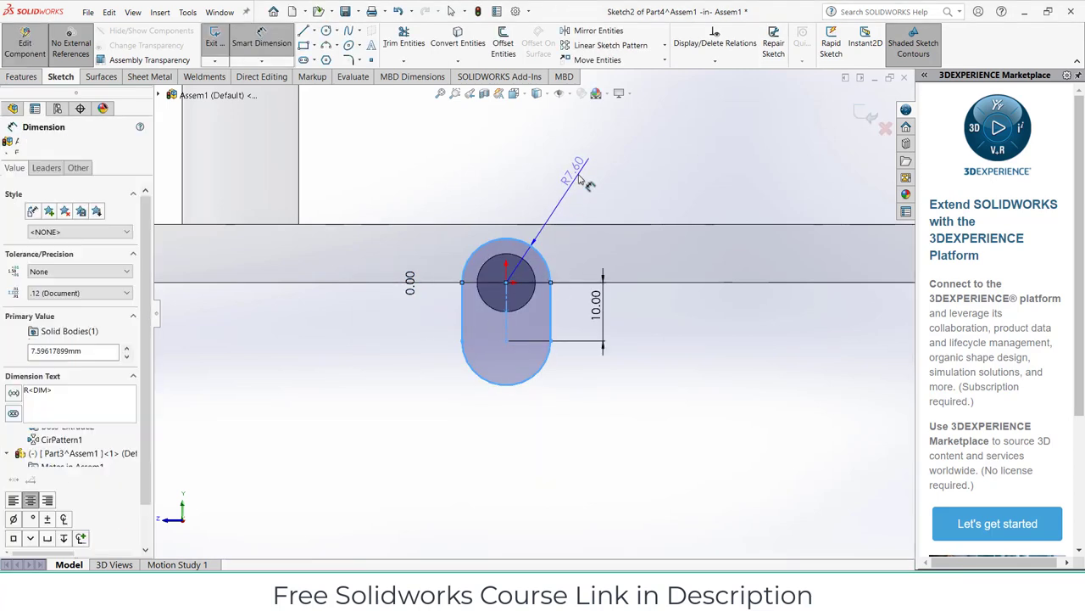
{"action": "type", "text": "5"}
{"action": "key", "text": "Return"}
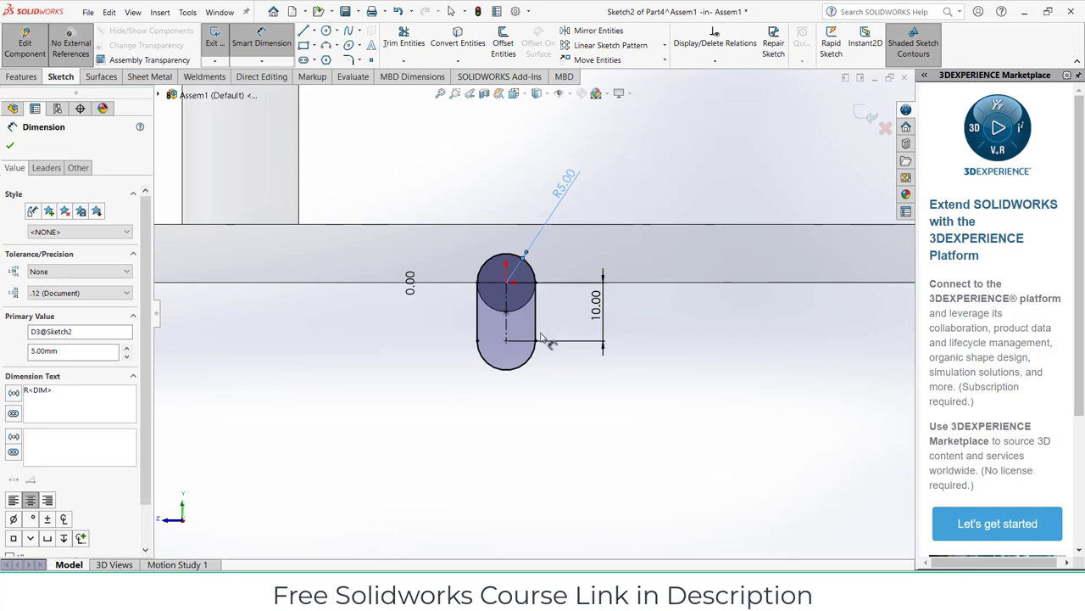
{"action": "double_click", "coordinate": [598, 302]}
{"action": "key", "text": "Return"}
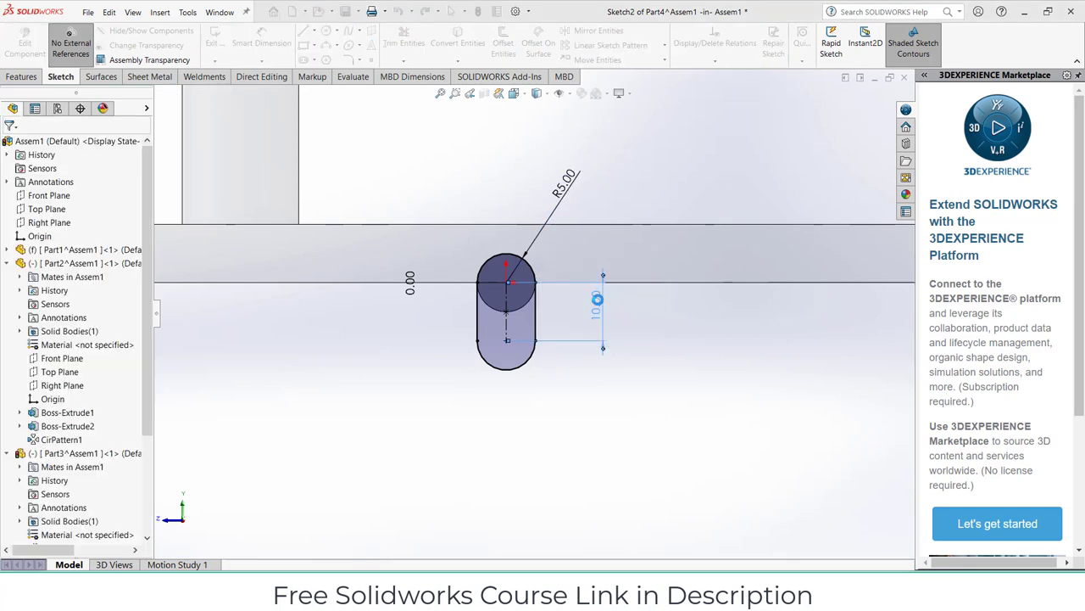
{"action": "left_click", "coordinate": [22, 76]}
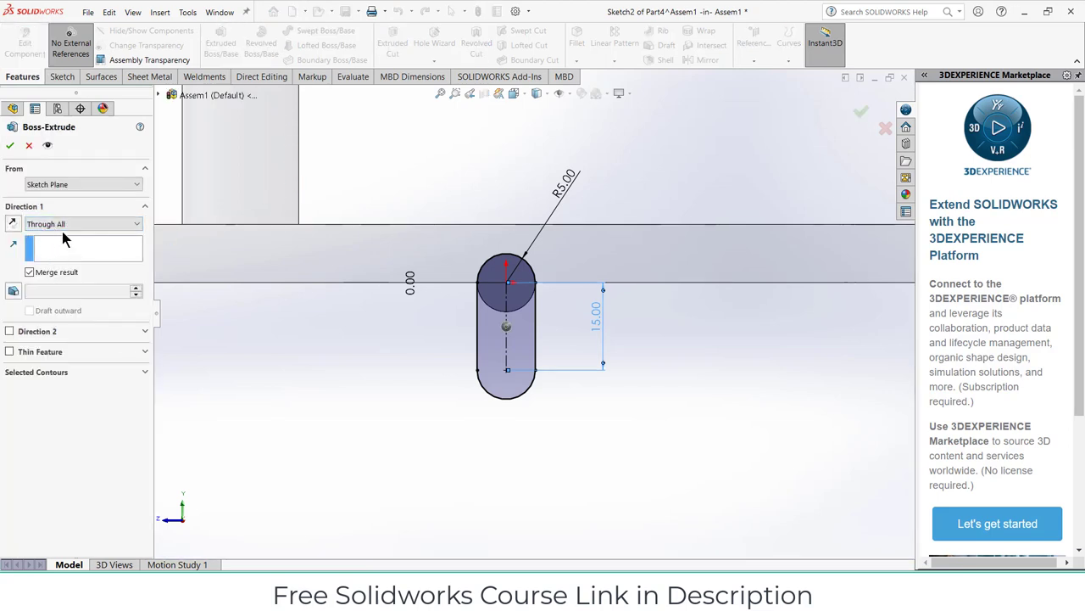
Step: Extrude the slot sketch Blind to a 5 mm depth to form the slot arm
{"action": "left_click", "coordinate": [63, 226]}
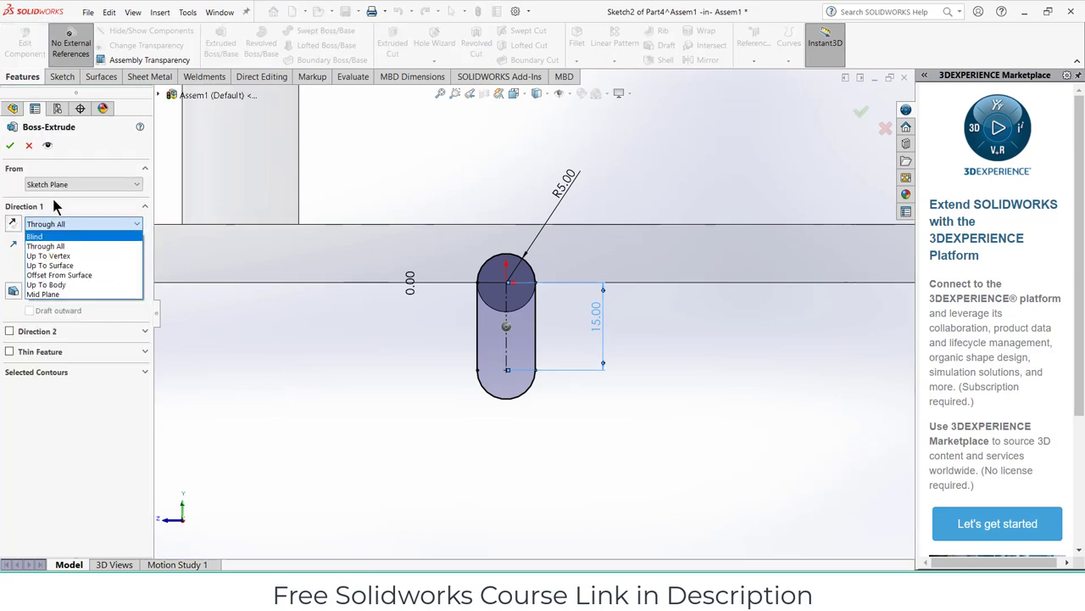
{"action": "left_click", "coordinate": [62, 237]}
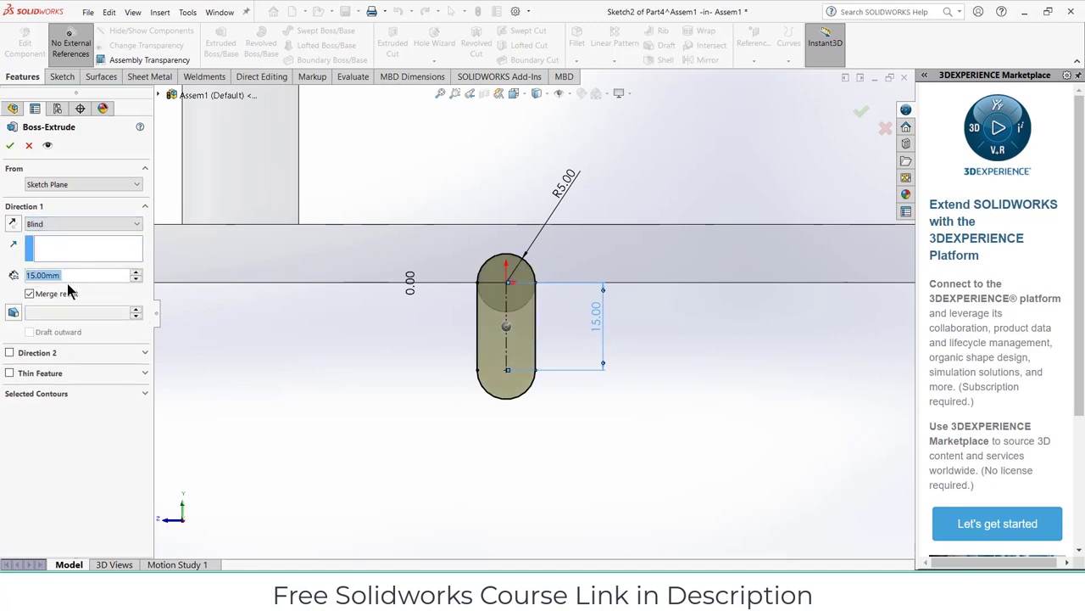
{"action": "middle_click_drag", "start_coordinate": [330, 345], "coordinate": [100, 301]}
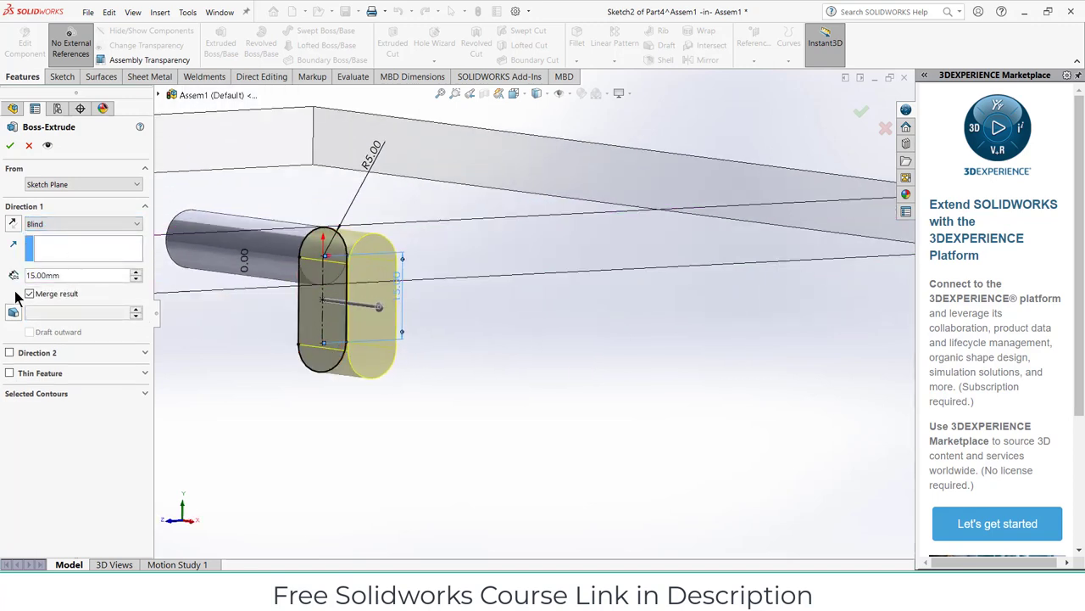
{"action": "type", "text": "5"}
{"action": "key", "text": "Return"}
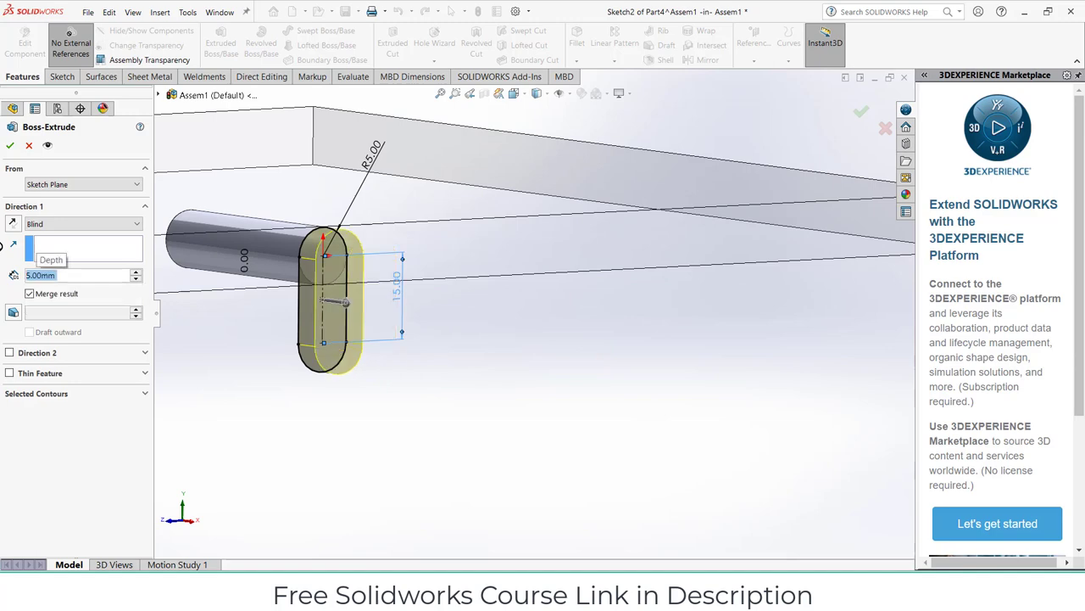
{"action": "left_click", "coordinate": [10, 147]}
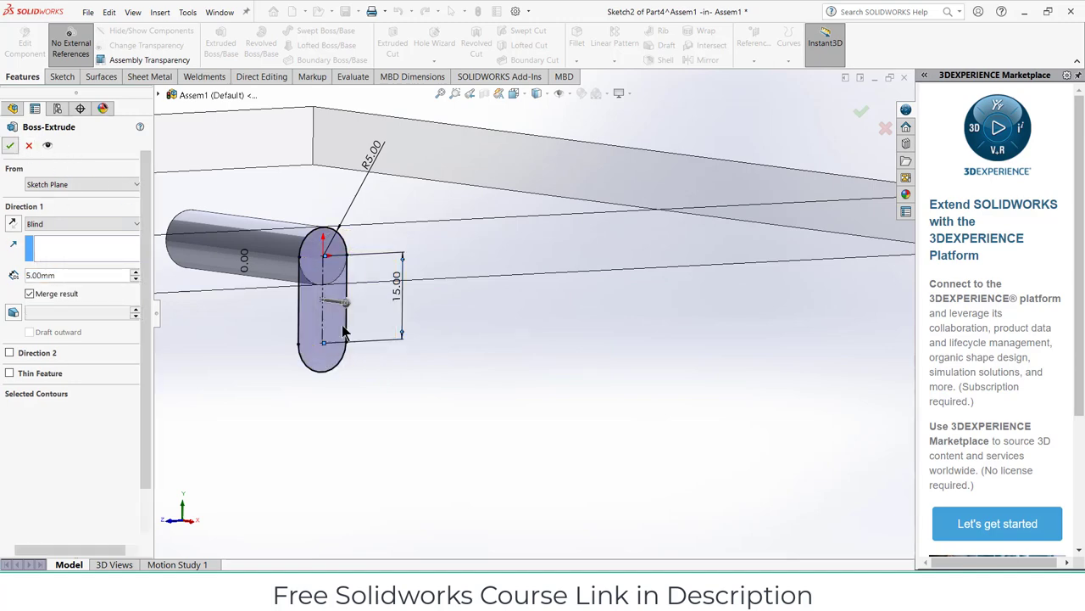
{"action": "scroll", "coordinate": [367, 348], "scroll_direction": "down", "scroll_amount": 2}
{"action": "left_click", "coordinate": [366, 349]}
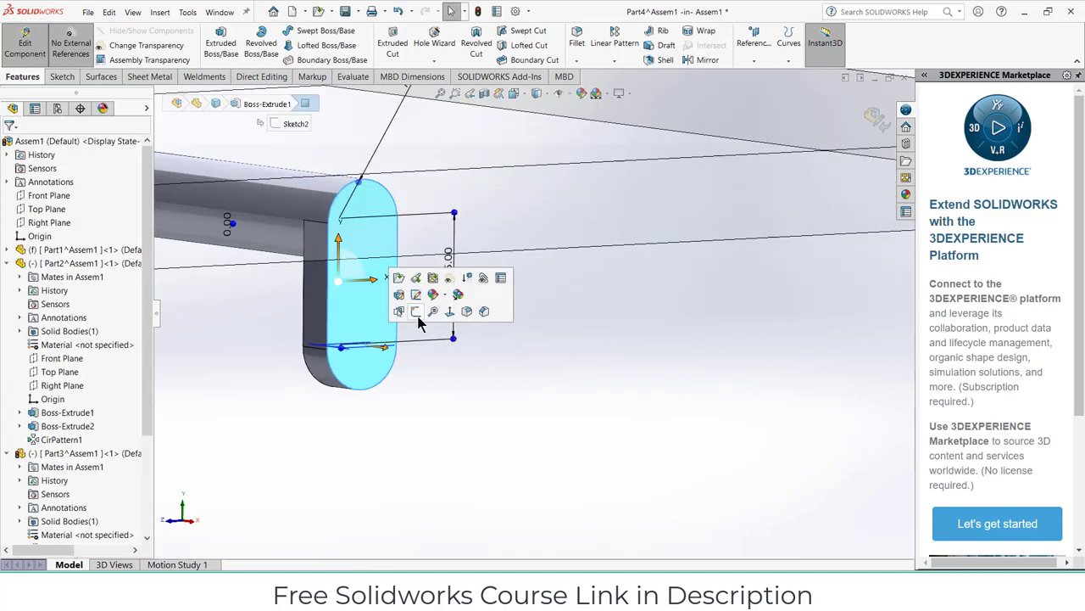
Step: Draw an R5 circle on the slot arm face, centred on its lower rounded end
{"action": "left_click", "coordinate": [416, 314]}
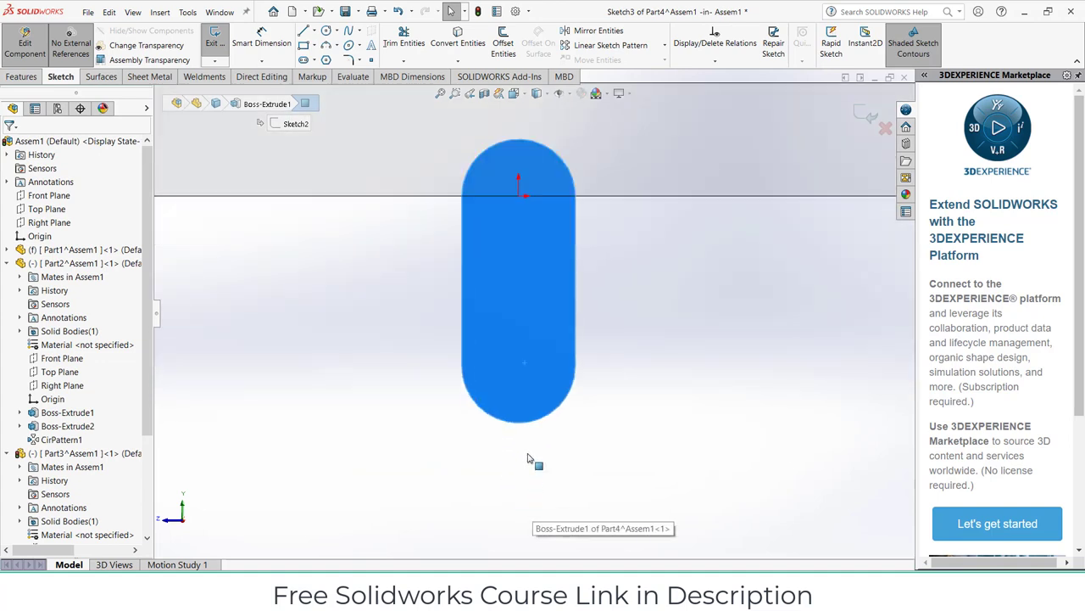
{"action": "left_click", "coordinate": [327, 31]}
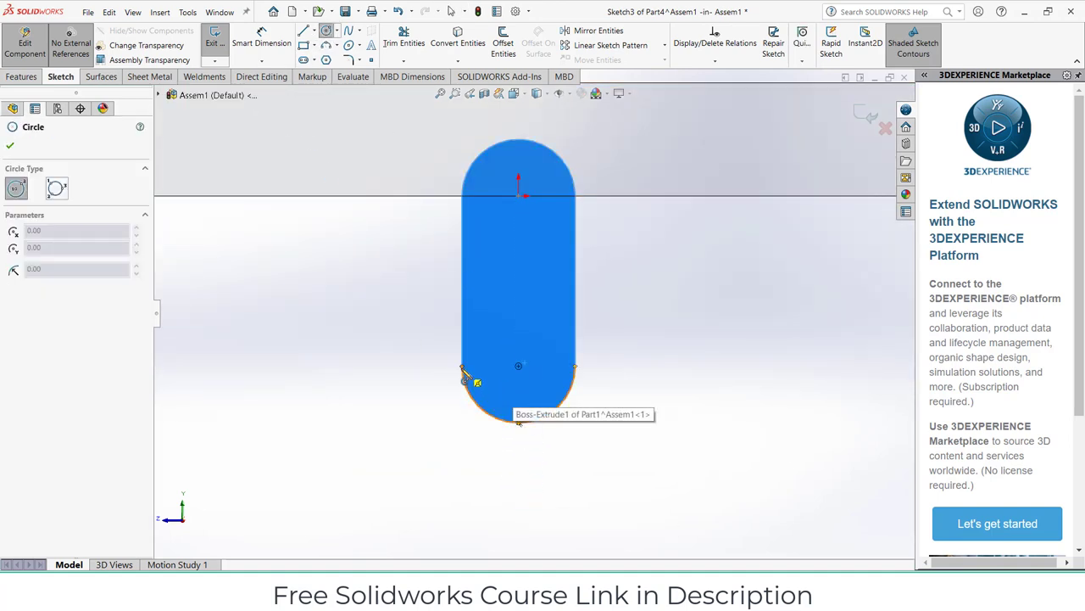
{"action": "left_click", "coordinate": [519, 367]}
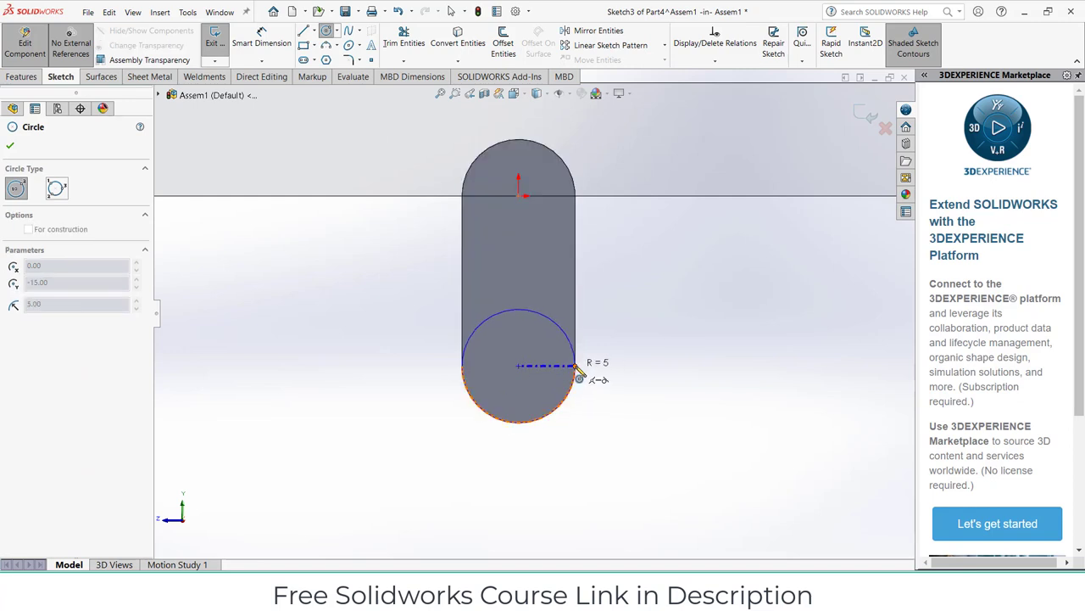
{"action": "left_click", "coordinate": [576, 371]}
{"action": "left_click", "coordinate": [21, 77]}
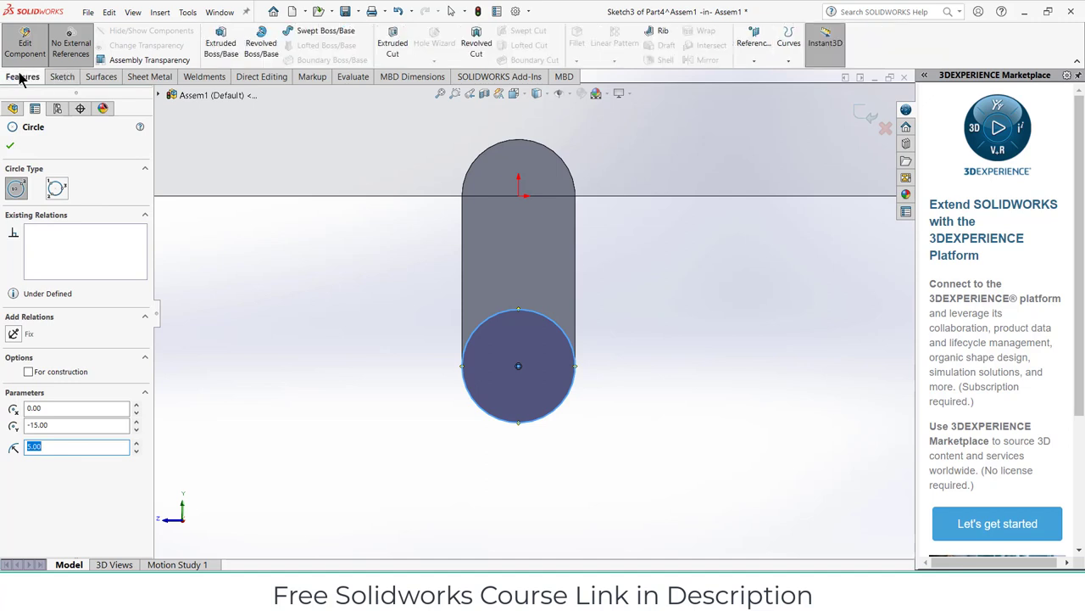
{"action": "left_click", "coordinate": [218, 44]}
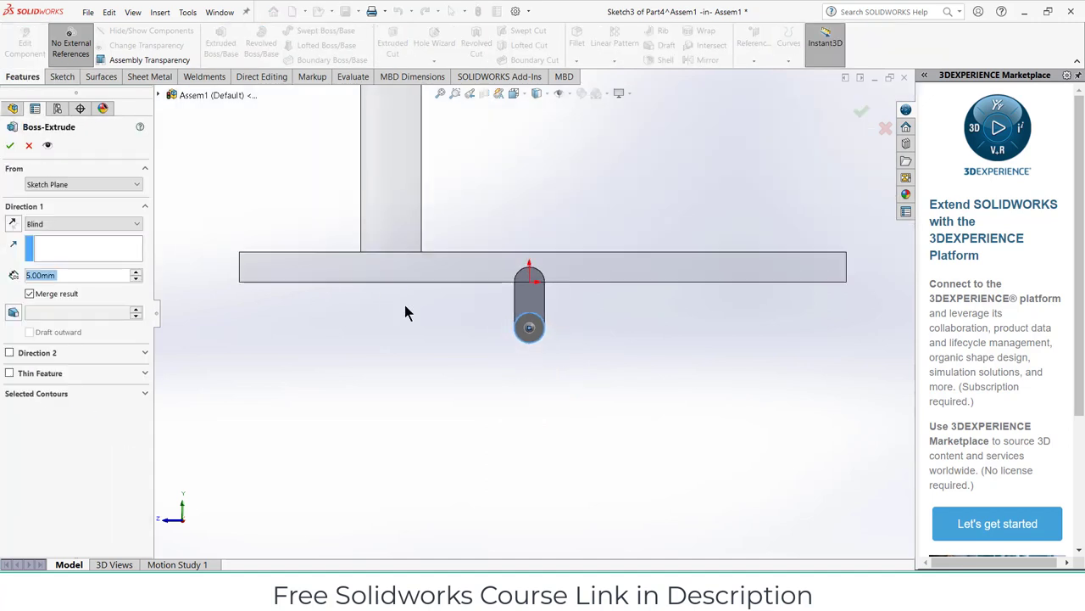
Step: Pull the circle out into a handle pin of about 76 mm and lift the crank toward the arm
{"action": "mouse_move", "coordinate": [563, 332]}
{"action": "left_mouse_down"}
{"action": "mouse_move", "coordinate": [737, 386]}
{"action": "mouse_move", "coordinate": [623, 372]}
{"action": "mouse_move", "coordinate": [659, 376]}
{"action": "left_mouse_up"}
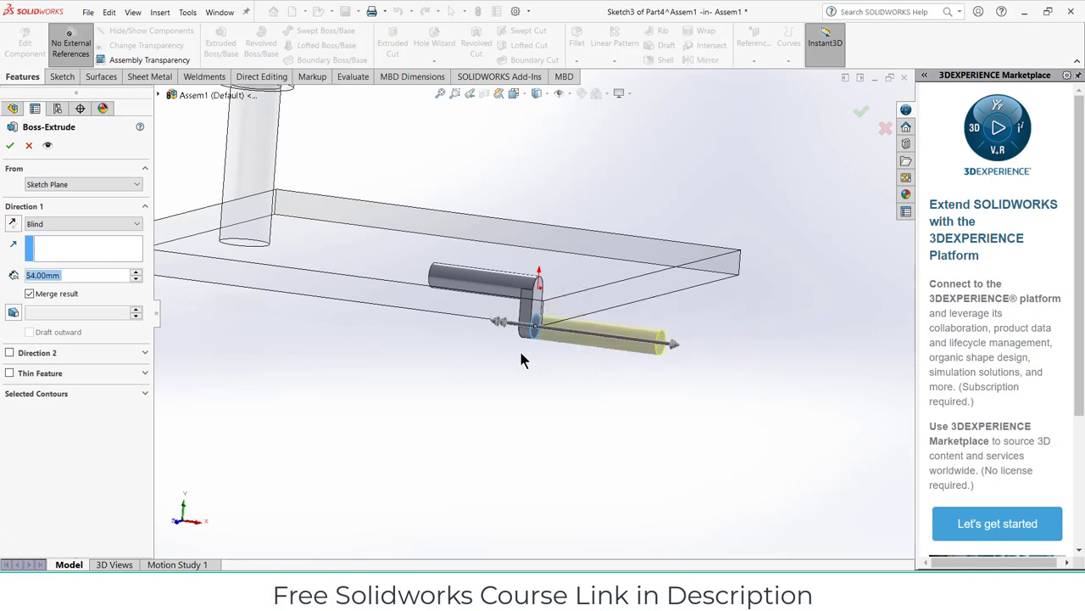
{"action": "left_click_drag", "start_coordinate": [677, 344], "coordinate": [740, 355]}
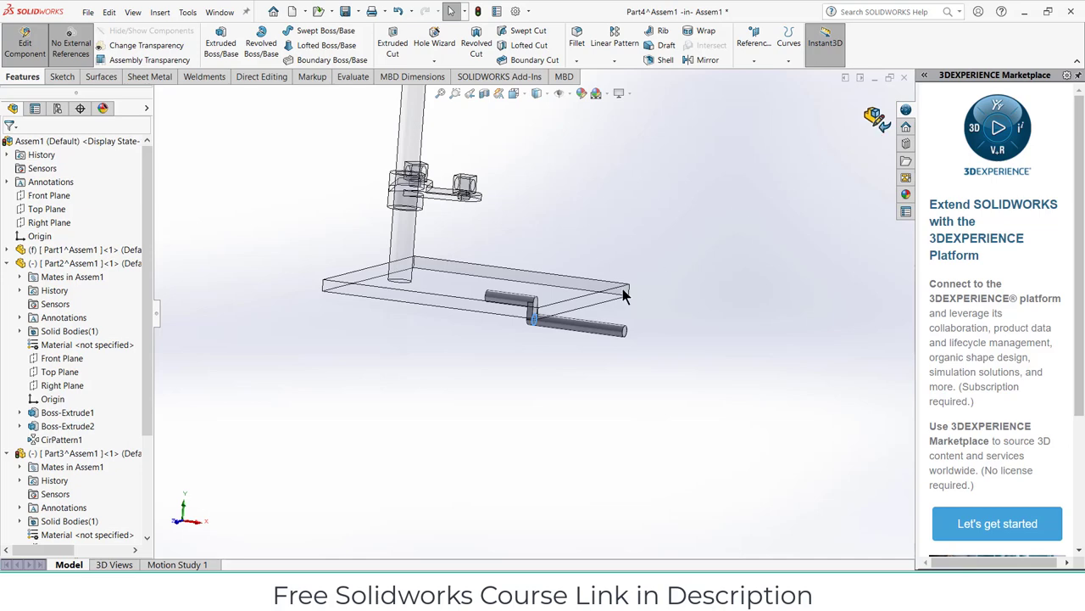
{"action": "mouse_move", "coordinate": [577, 326]}
{"action": "left_mouse_down"}
{"action": "mouse_move", "coordinate": [561, 190]}
{"action": "mouse_move", "coordinate": [490, 204]}
{"action": "left_mouse_up"}
Step: Finish moving the crank and orbit to view the assembly from above
{"action": "key", "text": "Escape"}
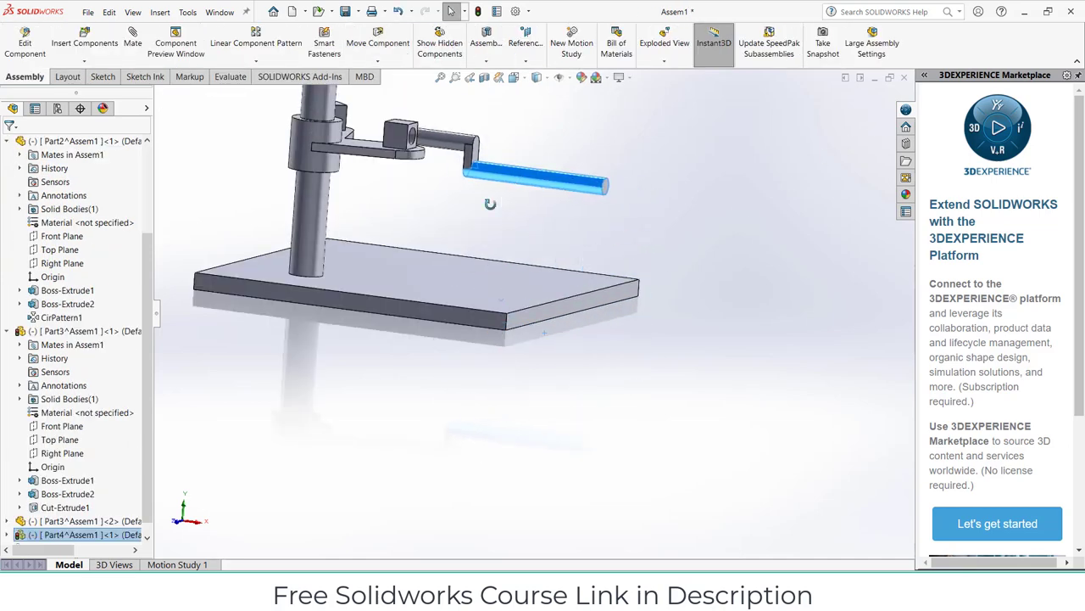
{"action": "middle_click_drag", "start_coordinate": [490, 204], "coordinate": [486, 270]}
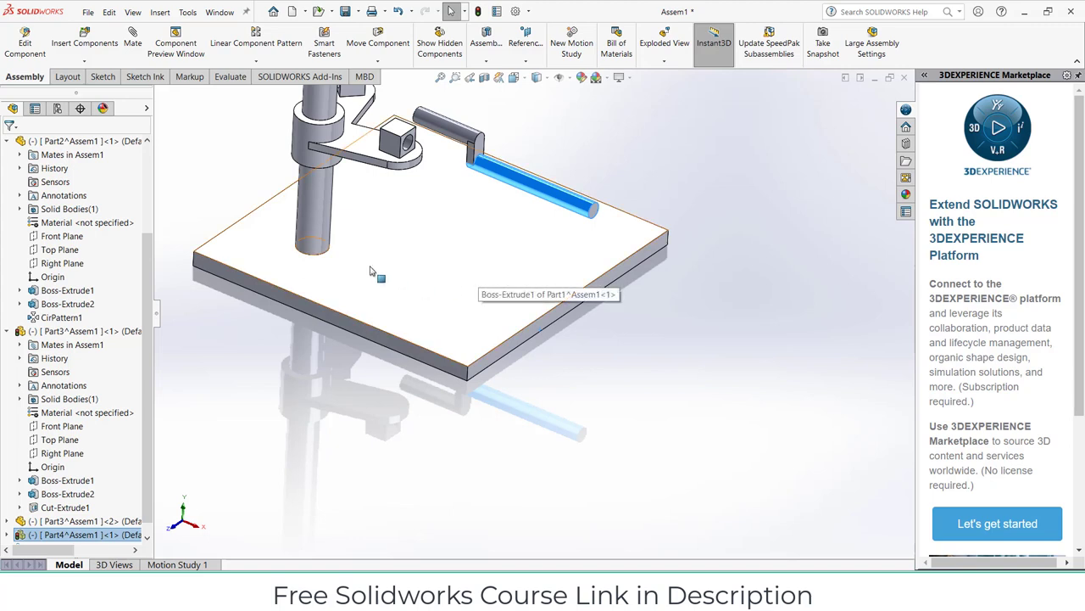
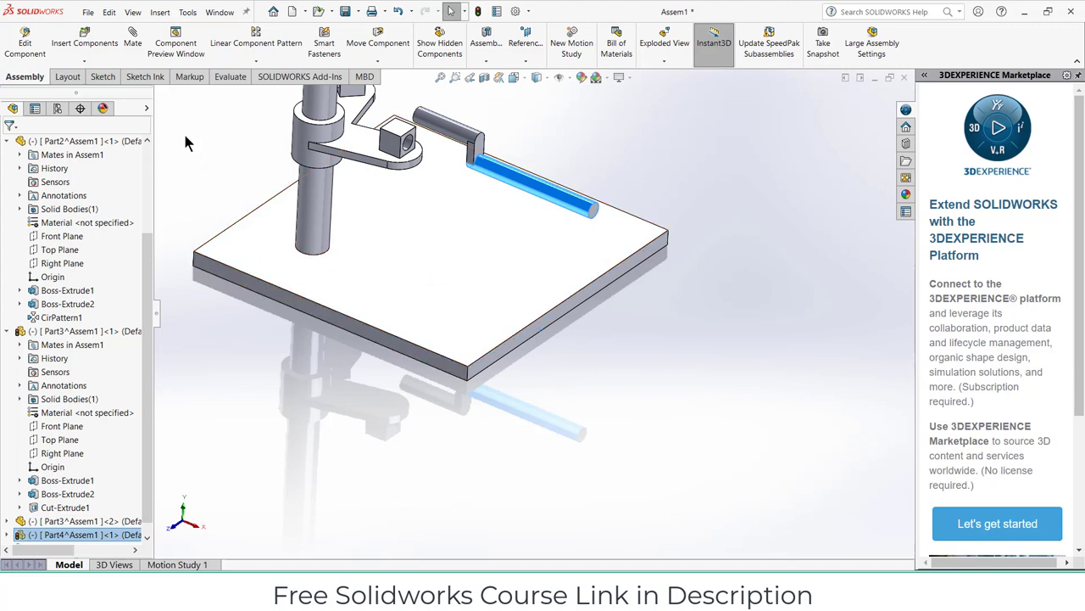
Step: Create PLANE1 offset 50 mm from the assembly Front Plane, replacing the cylinder-face reference
{"action": "left_click", "coordinate": [528, 49]}
{"action": "left_click", "coordinate": [538, 76]}
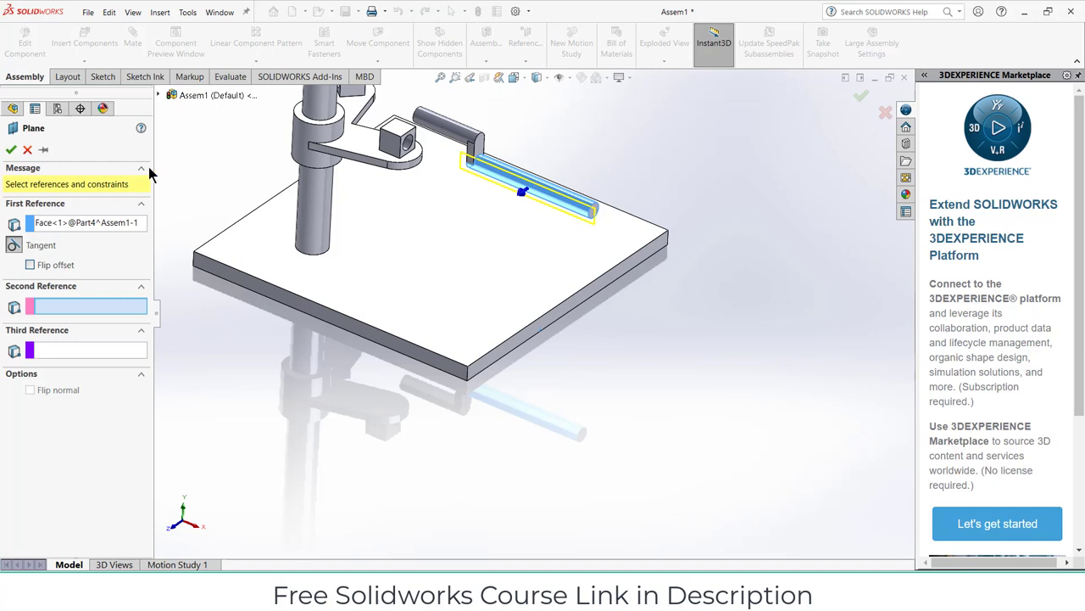
{"action": "left_click", "coordinate": [102, 225]}
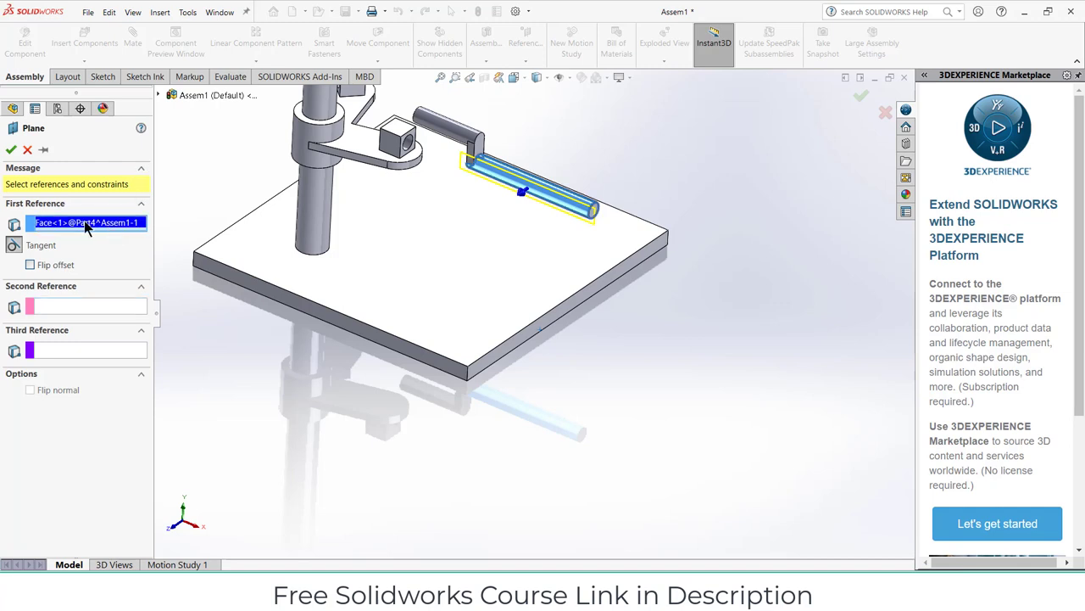
{"action": "right_click", "coordinate": [98, 227]}
{"action": "left_click", "coordinate": [119, 232]}
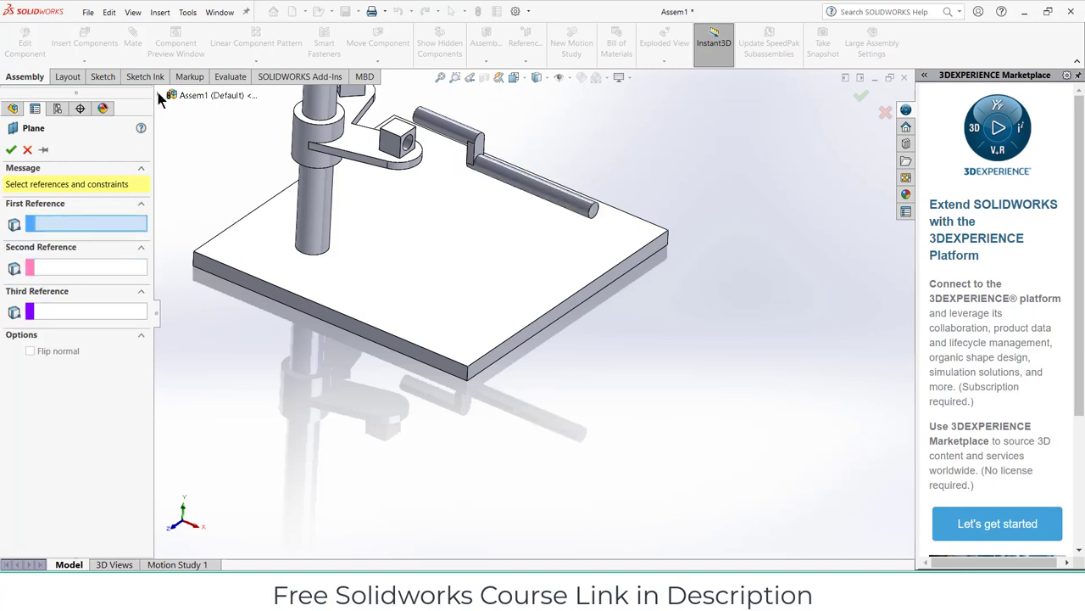
{"action": "left_click", "coordinate": [169, 95]}
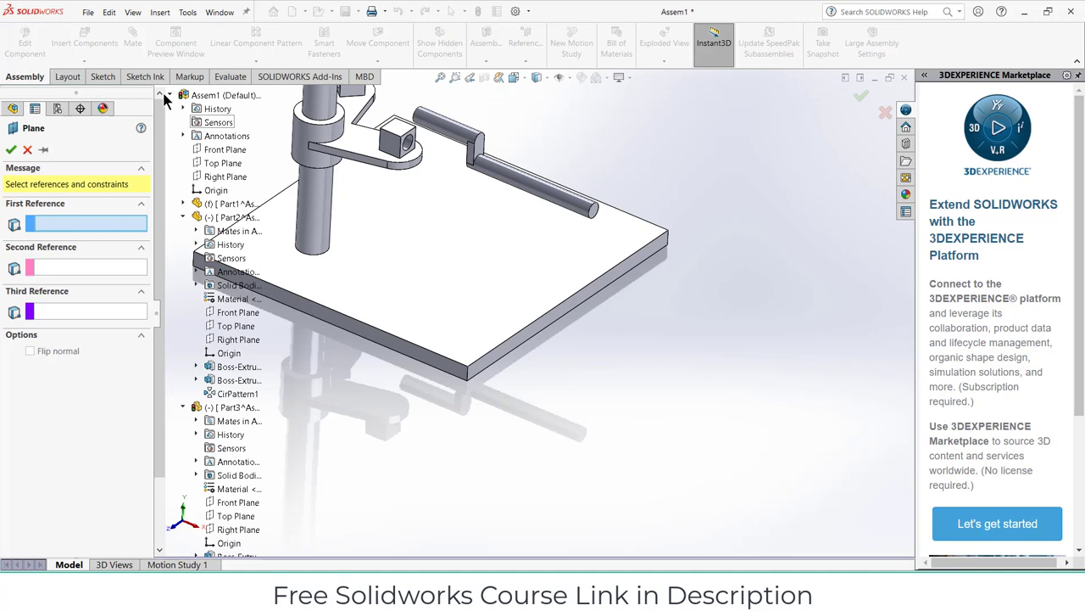
{"action": "left_click", "coordinate": [223, 149]}
{"action": "type", "text": "50"}
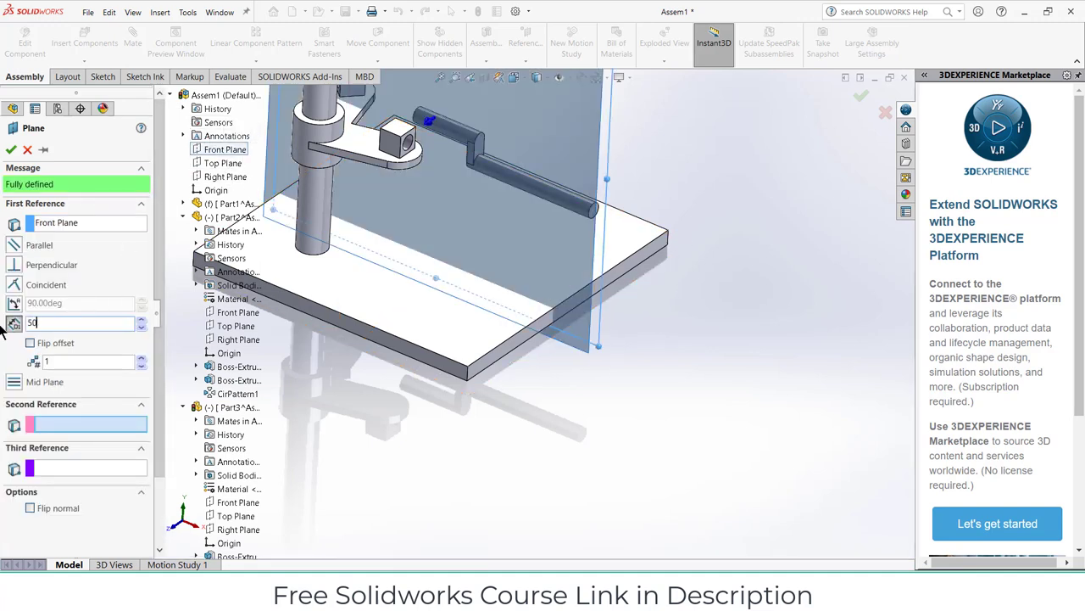
{"action": "key", "text": "Return"}
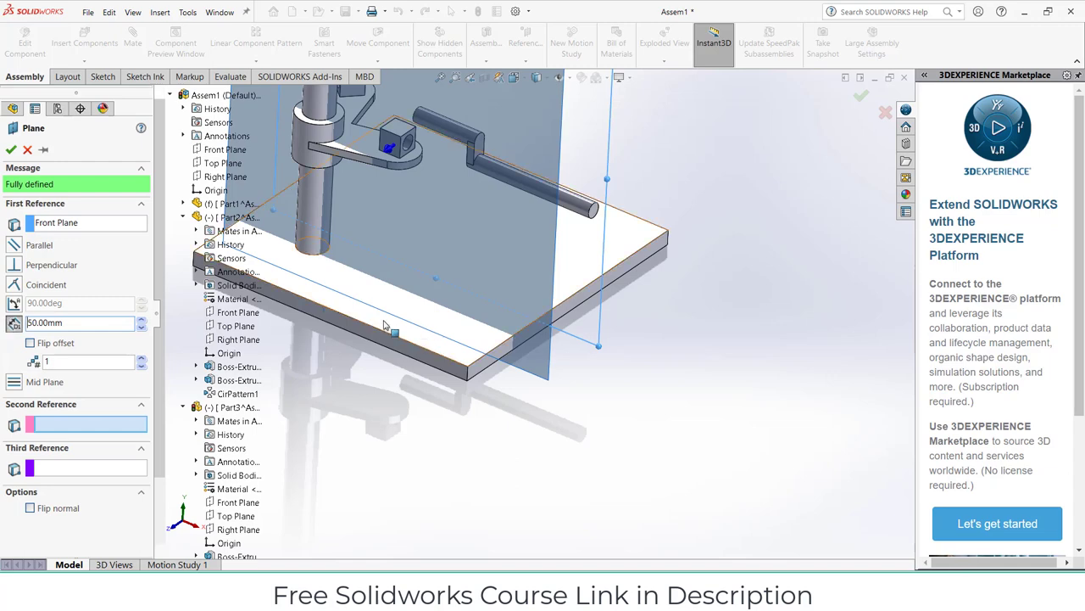
{"action": "mouse_move", "coordinate": [388, 323]}
{"action": "middle_mouse_down"}
{"action": "mouse_move", "coordinate": [358, 318]}
{"action": "mouse_move", "coordinate": [359, 291]}
{"action": "middle_mouse_up"}
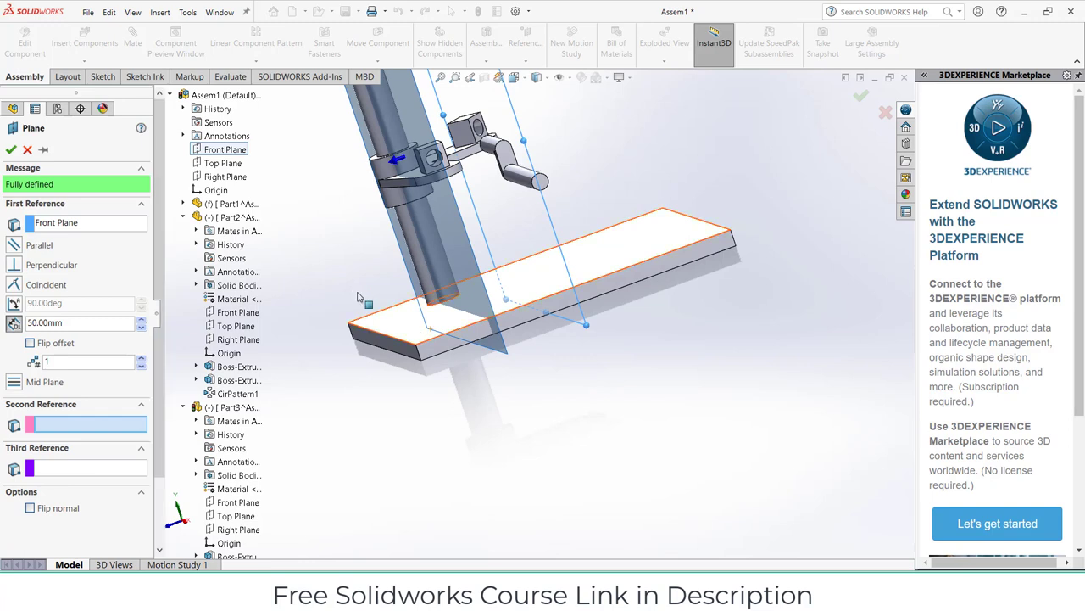
{"action": "left_click", "coordinate": [11, 150]}
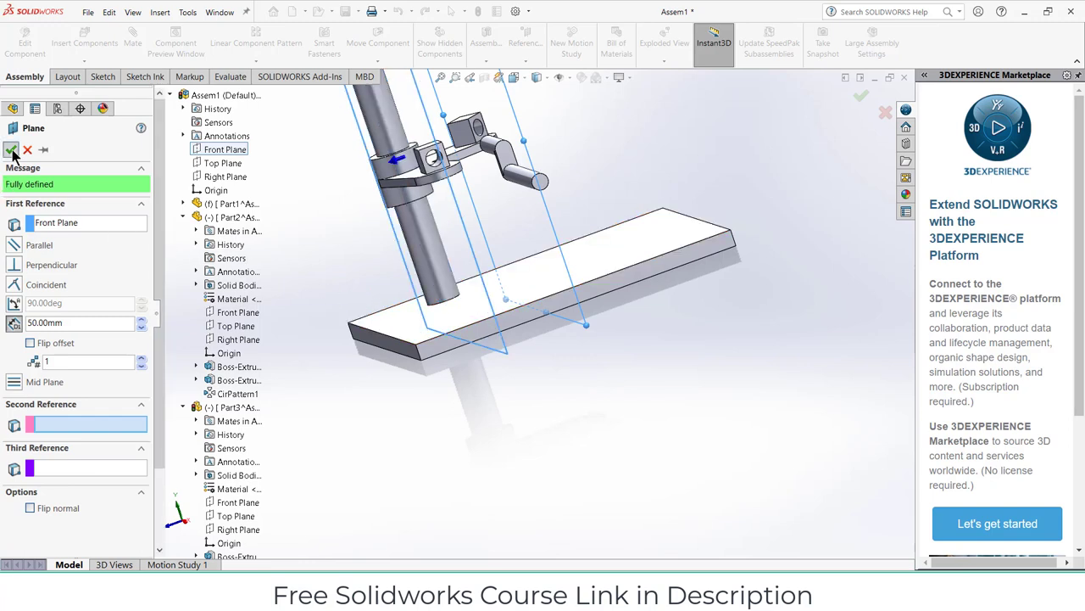
{"action": "left_click", "coordinate": [630, 137]}
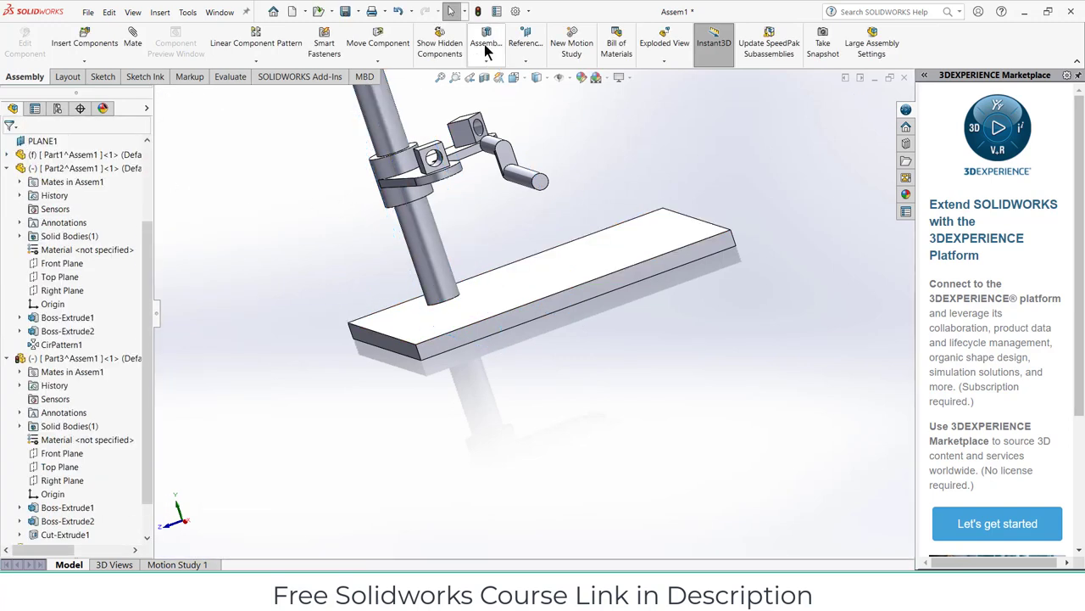
Step: Create PLANE2 offset 50 mm from the Right Plane, with the offset flipped
{"action": "left_click", "coordinate": [526, 48]}
{"action": "left_click", "coordinate": [543, 76]}
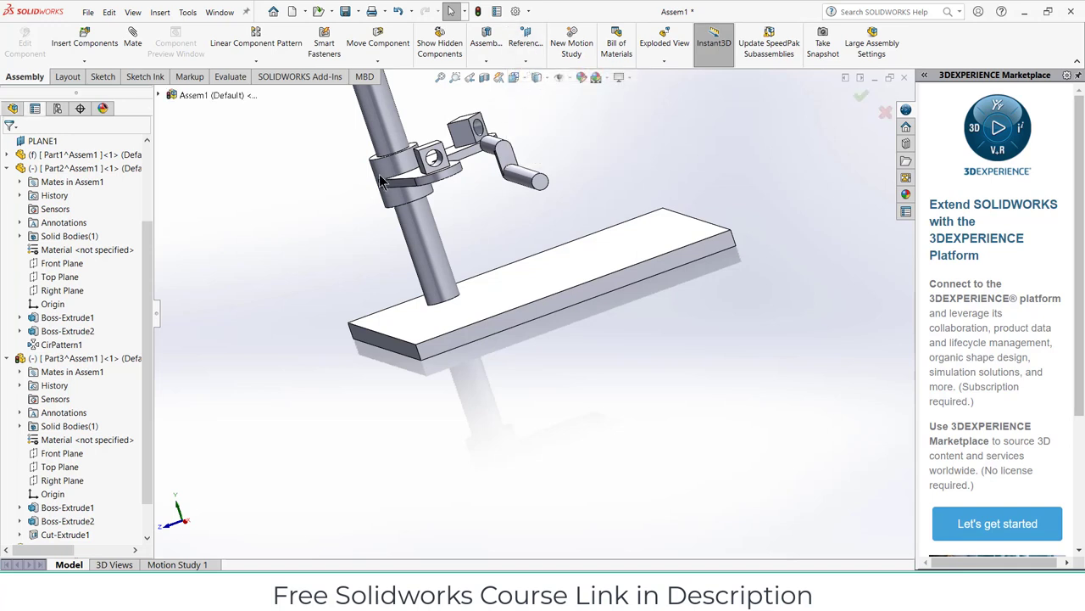
{"action": "left_click", "coordinate": [170, 95]}
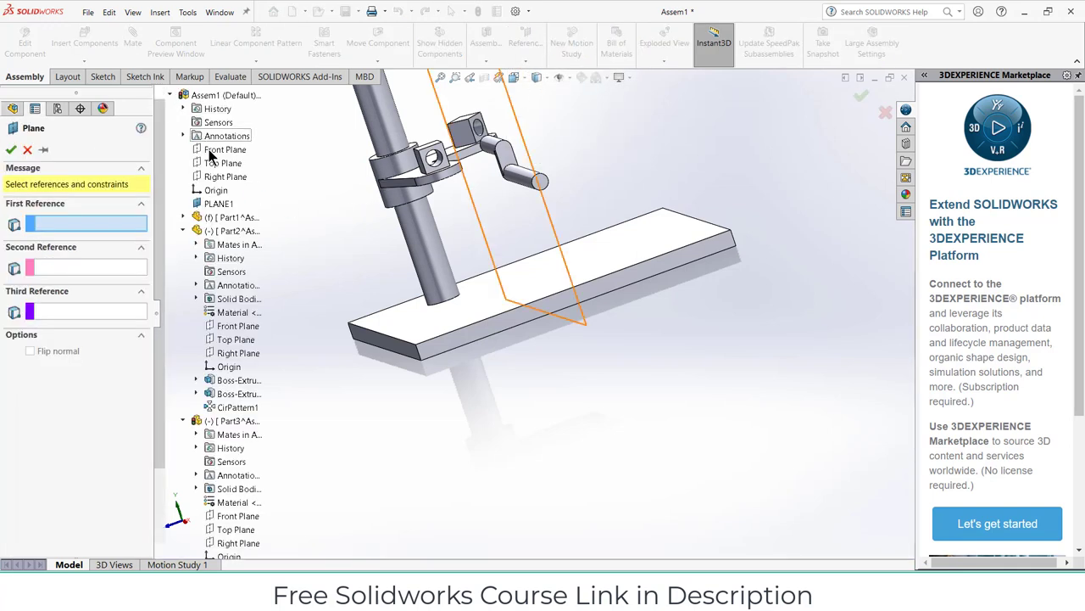
{"action": "left_click", "coordinate": [222, 176]}
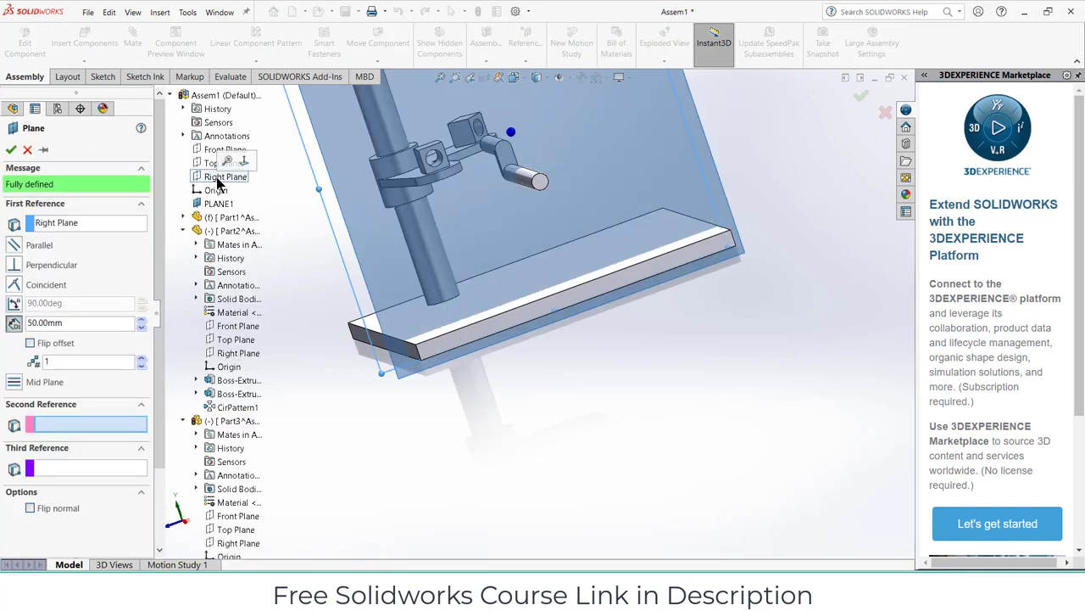
{"action": "mouse_move", "coordinate": [396, 286]}
{"action": "middle_mouse_down"}
{"action": "mouse_move", "coordinate": [442, 289]}
{"action": "mouse_move", "coordinate": [424, 297]}
{"action": "middle_mouse_up"}
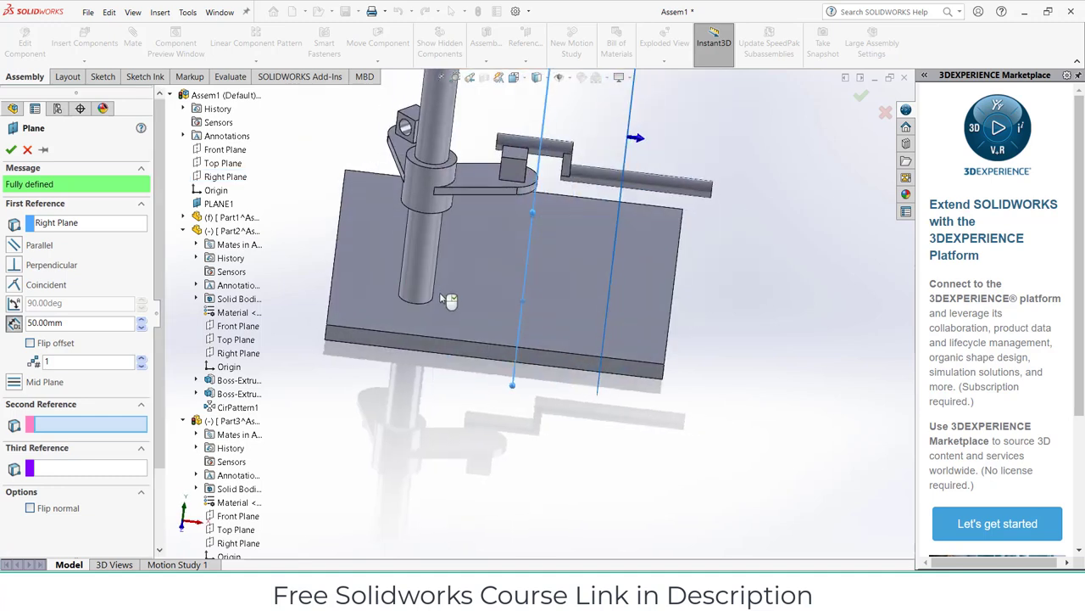
{"action": "left_click", "coordinate": [30, 344]}
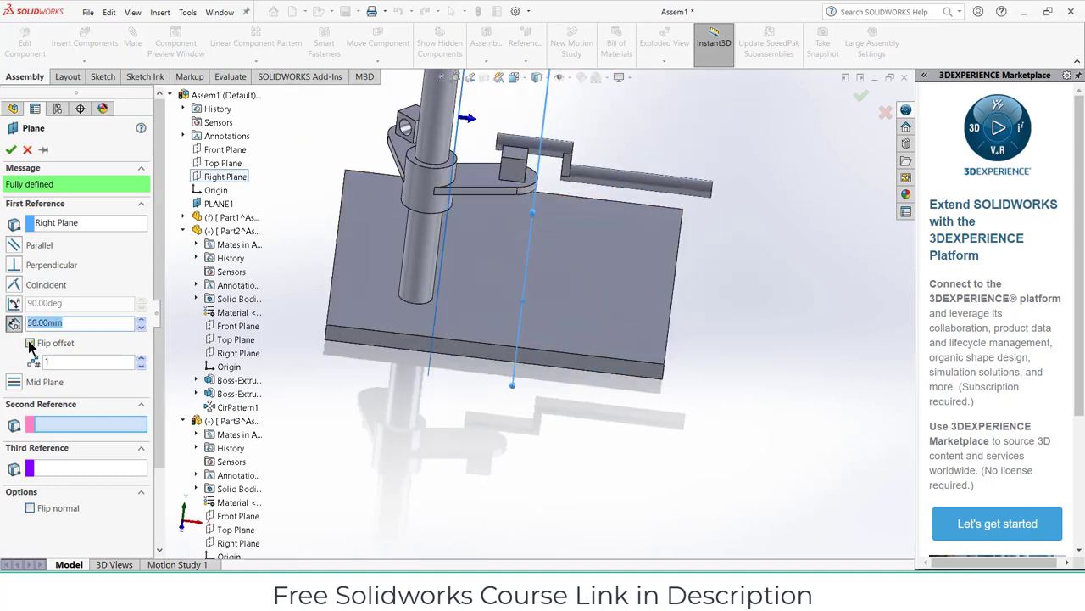
{"action": "key", "text": "ctrl+8"}
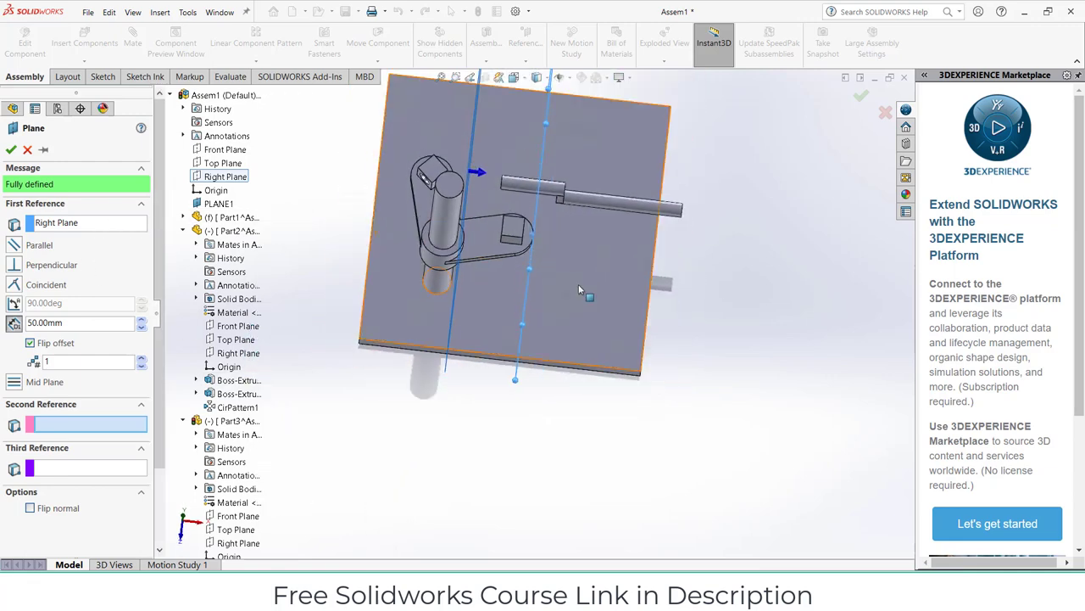
{"action": "left_click", "coordinate": [10, 150]}
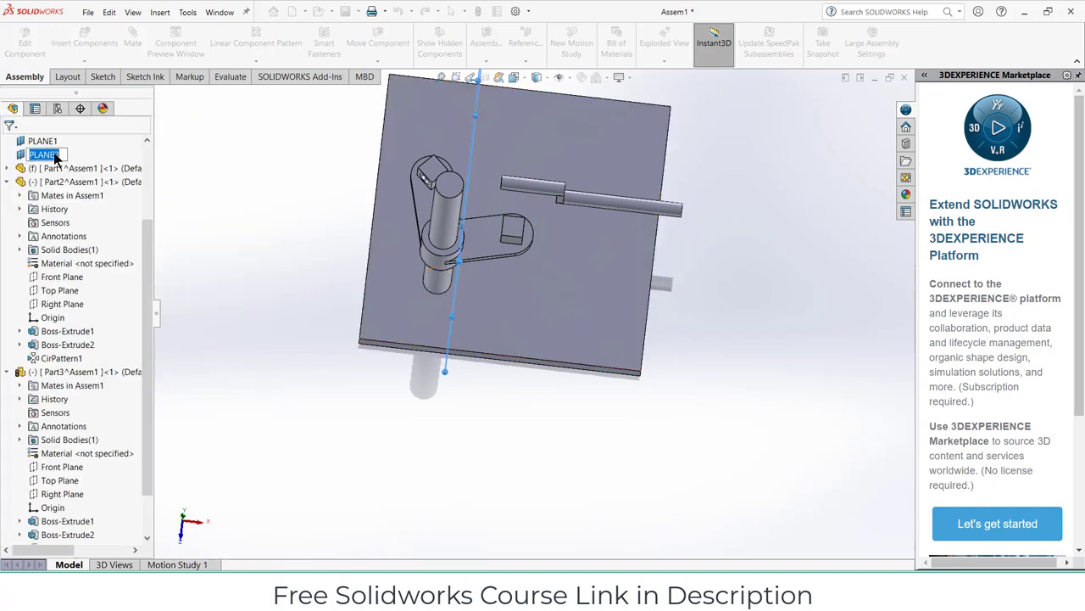
Step: Change the base plate Part1 from fixed to floating and drag it to test
{"action": "left_click_drag", "start_coordinate": [637, 246], "coordinate": [579, 286]}
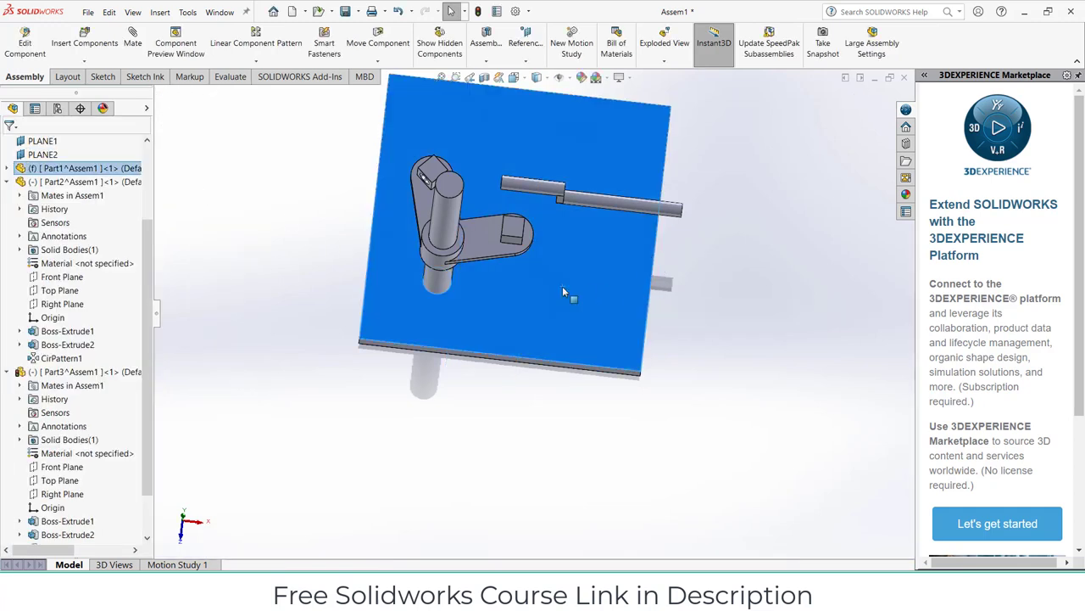
{"action": "right_click", "coordinate": [562, 286]}
{"action": "left_click", "coordinate": [598, 364]}
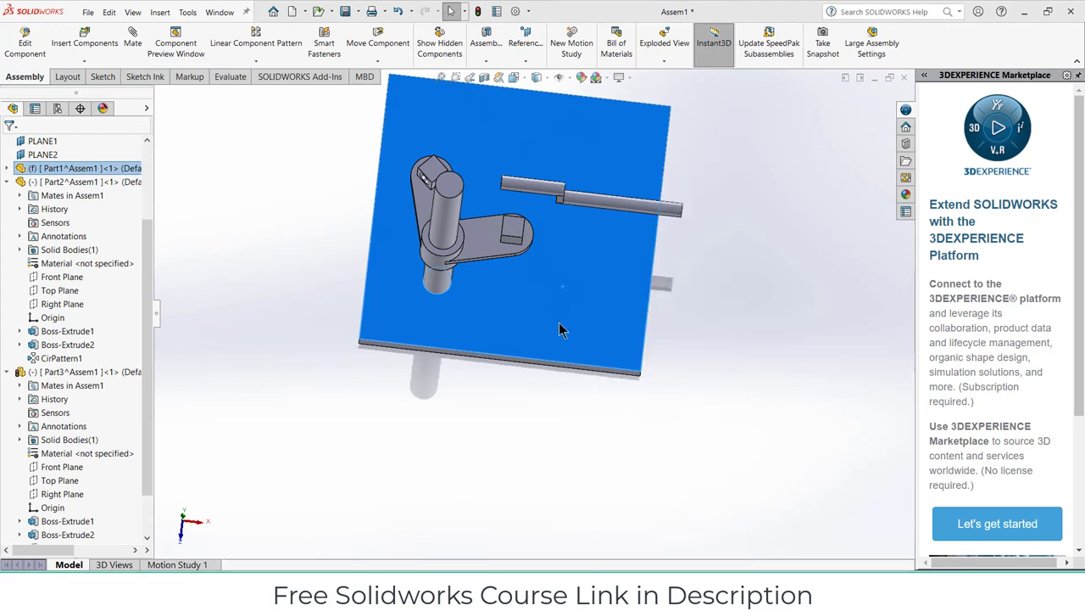
{"action": "mouse_move", "coordinate": [560, 331]}
{"action": "left_mouse_down"}
{"action": "mouse_move", "coordinate": [498, 341]}
{"action": "mouse_move", "coordinate": [551, 379]}
{"action": "left_mouse_up"}
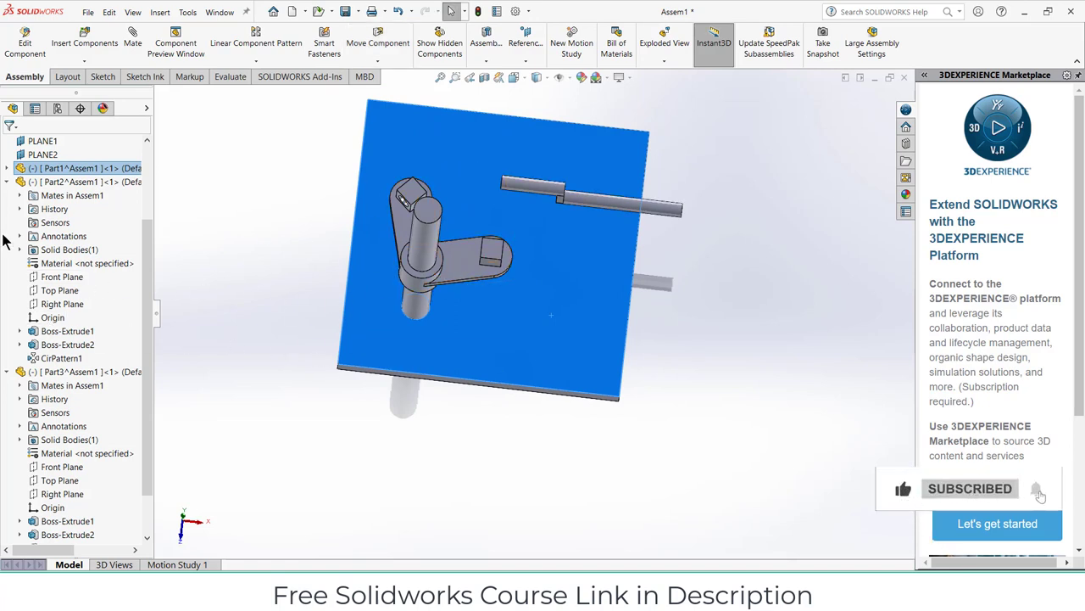
Step: Expand Part1's feature tree and select its Right Plane as the first mate reference
{"action": "scroll", "coordinate": [77, 234], "scroll_direction": "up", "scroll_amount": 3}
{"action": "left_click", "coordinate": [8, 277]}
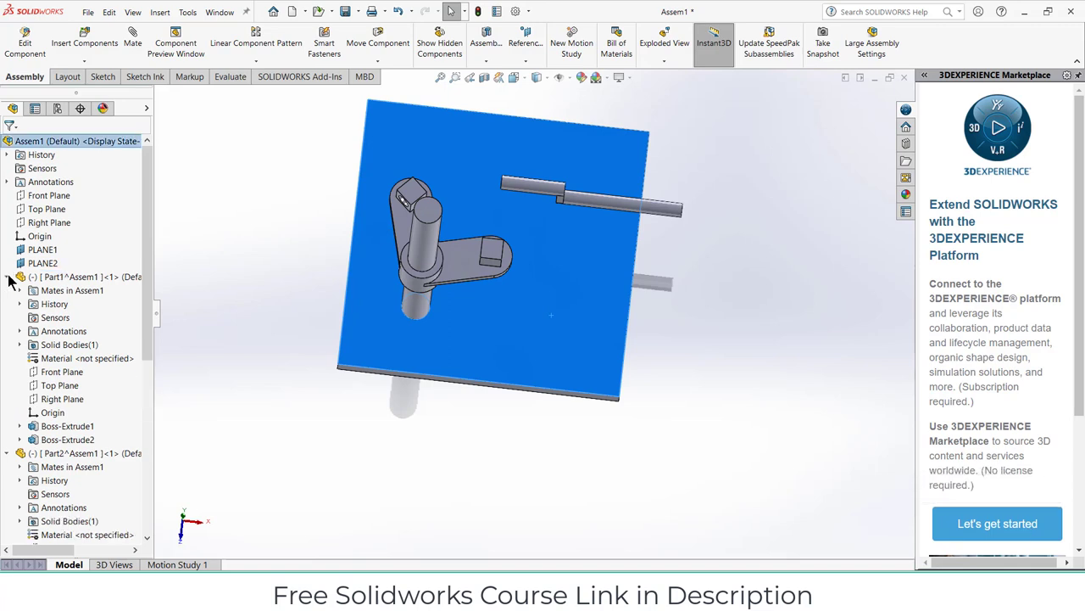
{"action": "left_click", "coordinate": [59, 385]}
{"action": "middle_click_drag", "start_coordinate": [271, 356], "coordinate": [310, 312]}
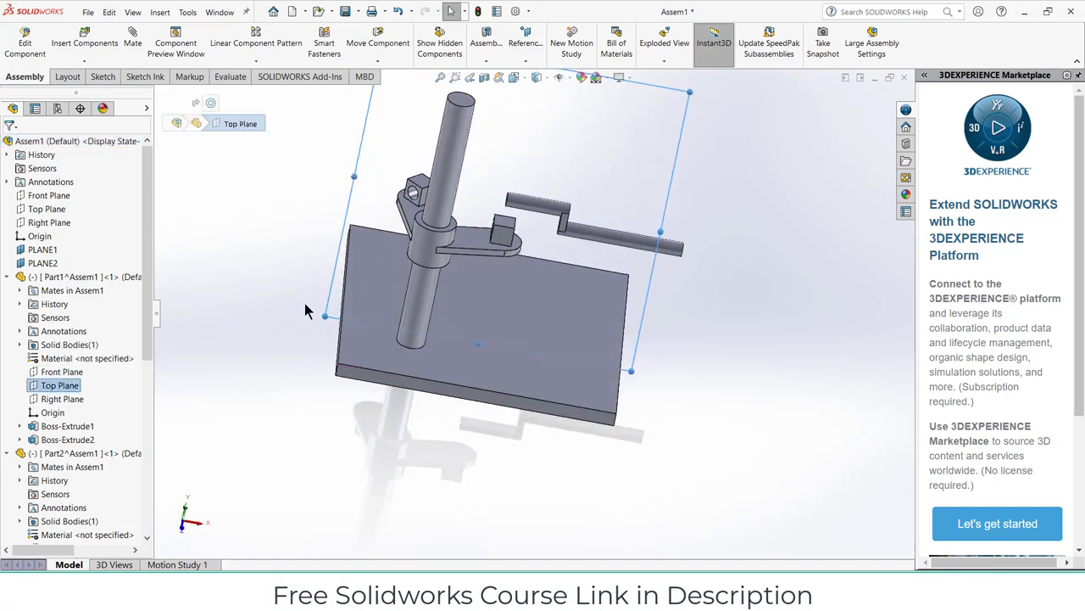
{"action": "left_click", "coordinate": [176, 44]}
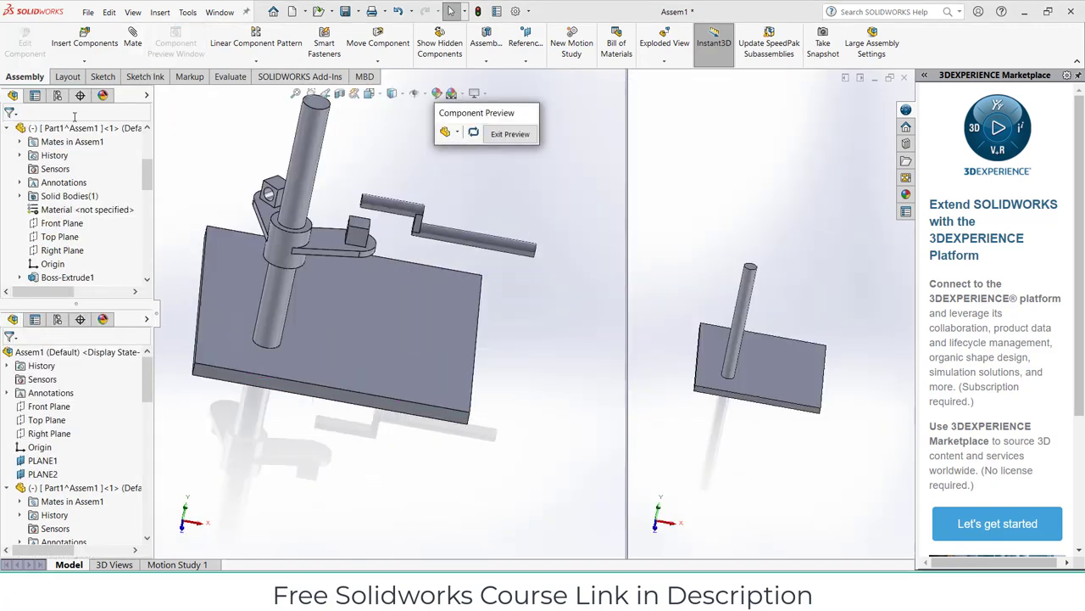
{"action": "left_click", "coordinate": [509, 134]}
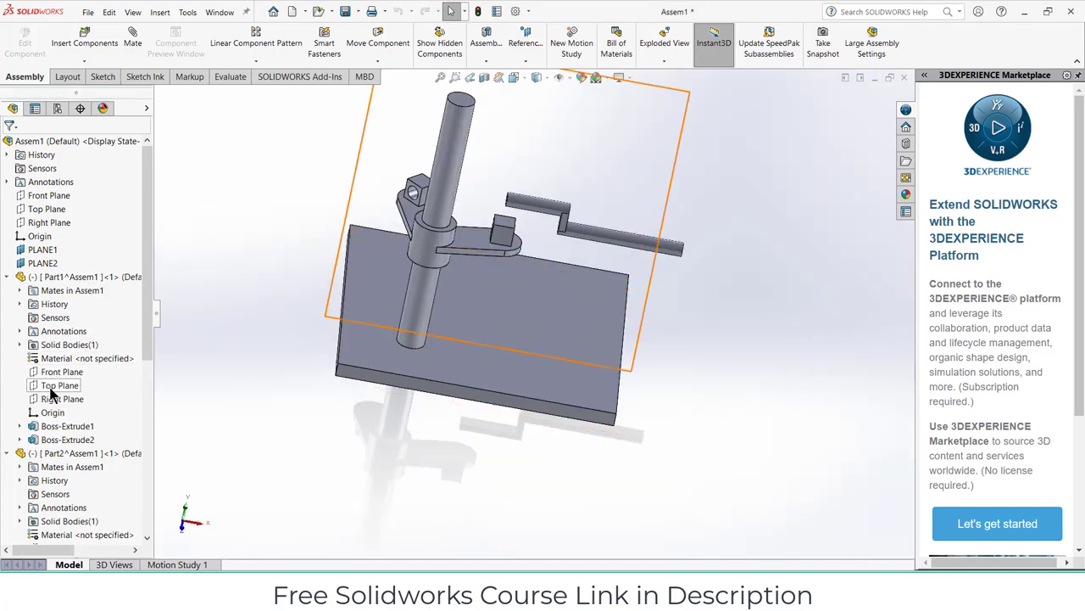
{"action": "left_click", "coordinate": [51, 399]}
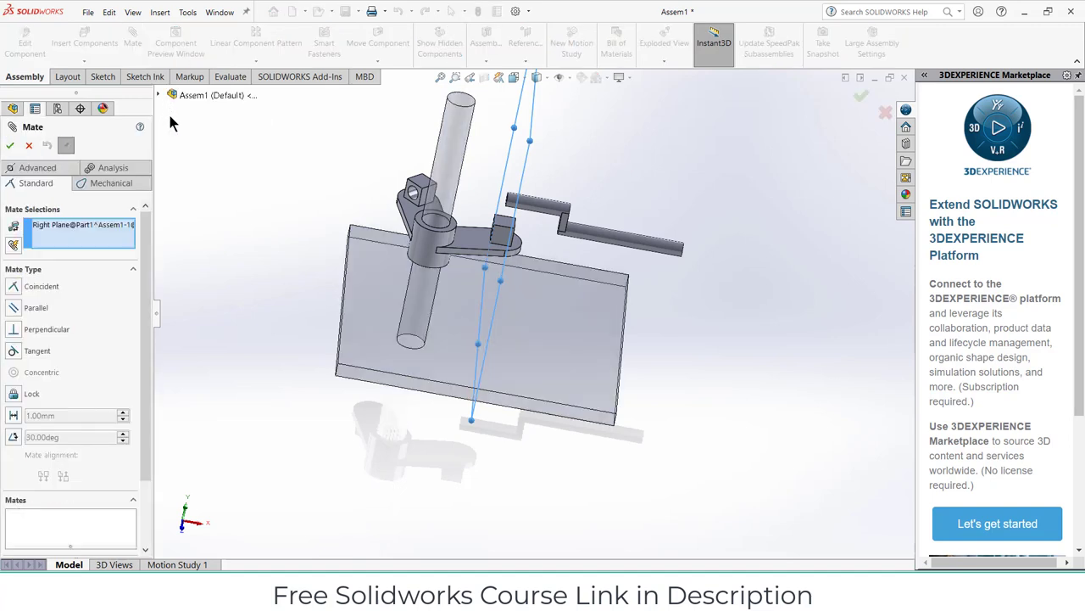
Step: Mate Part1's Right Plane, Top Plane and top face coincident with the assembly Right, Front and Top planes
{"action": "left_click", "coordinate": [160, 95]}
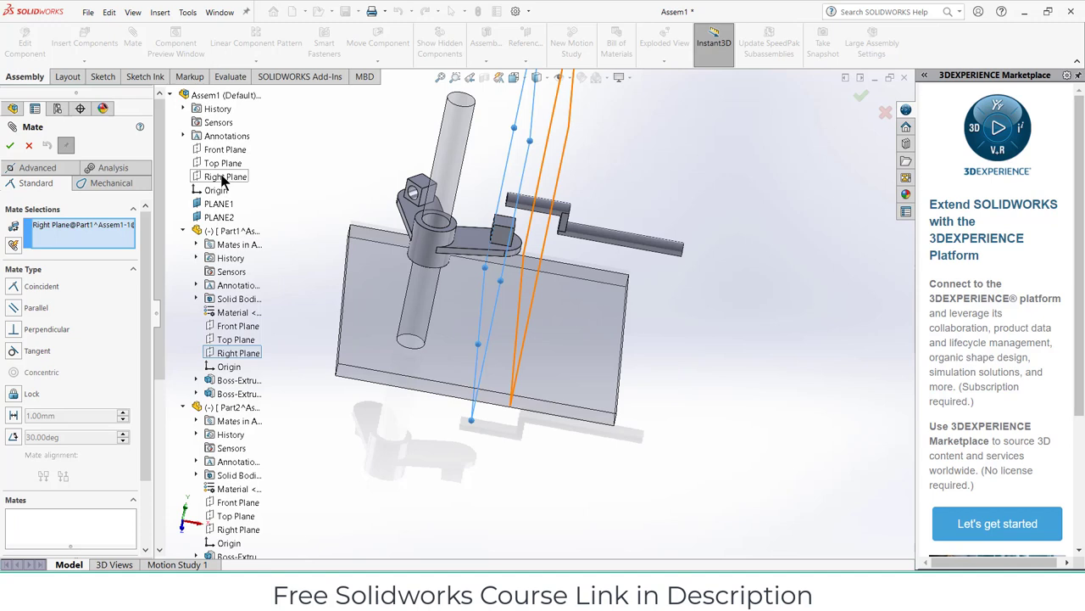
{"action": "left_click", "coordinate": [223, 178]}
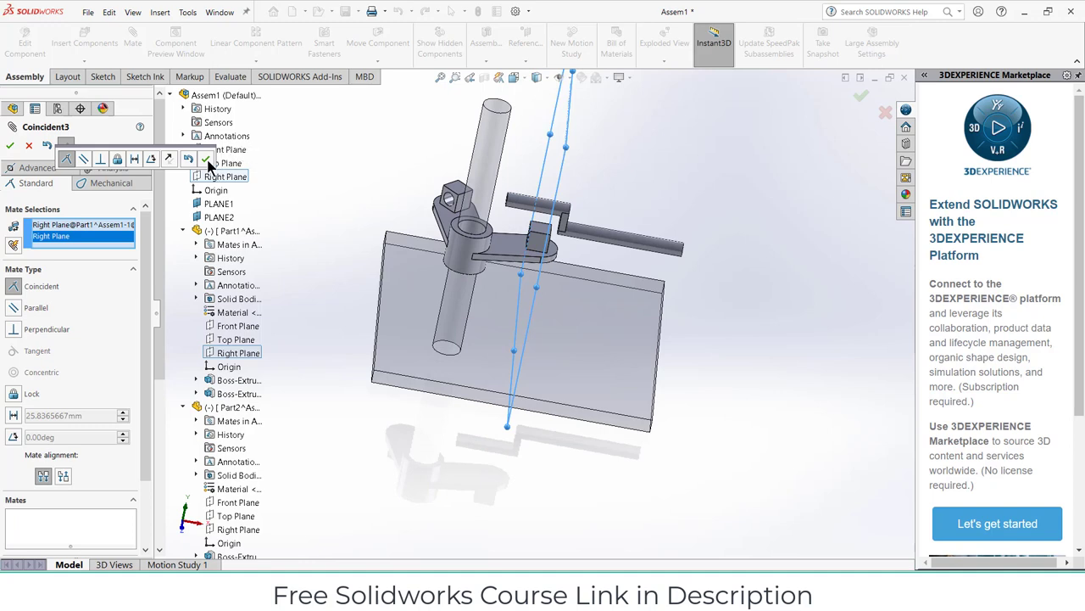
{"action": "left_click", "coordinate": [206, 160]}
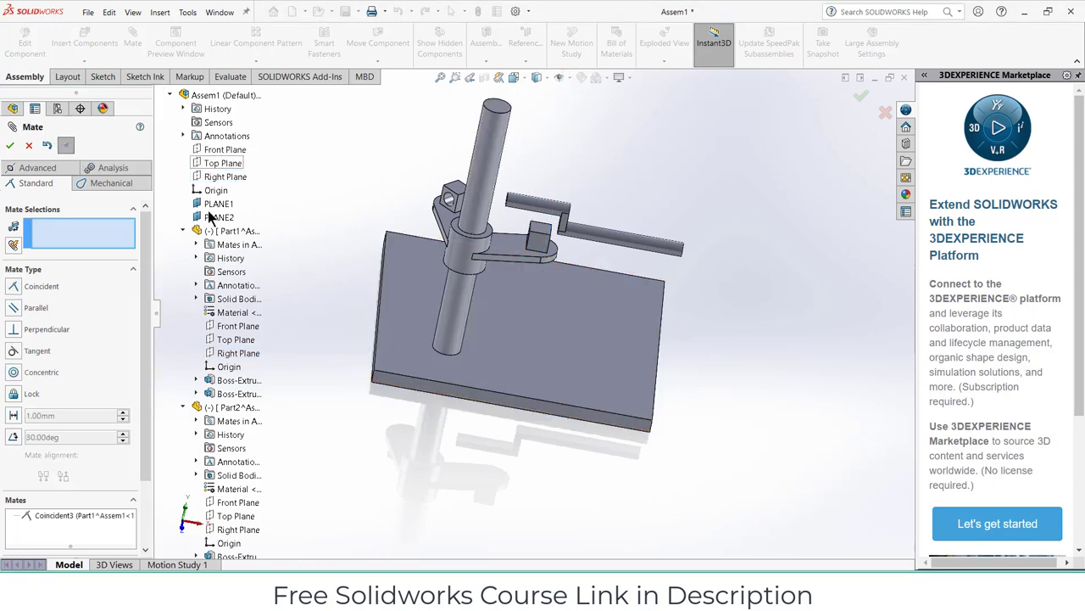
{"action": "left_click", "coordinate": [228, 339]}
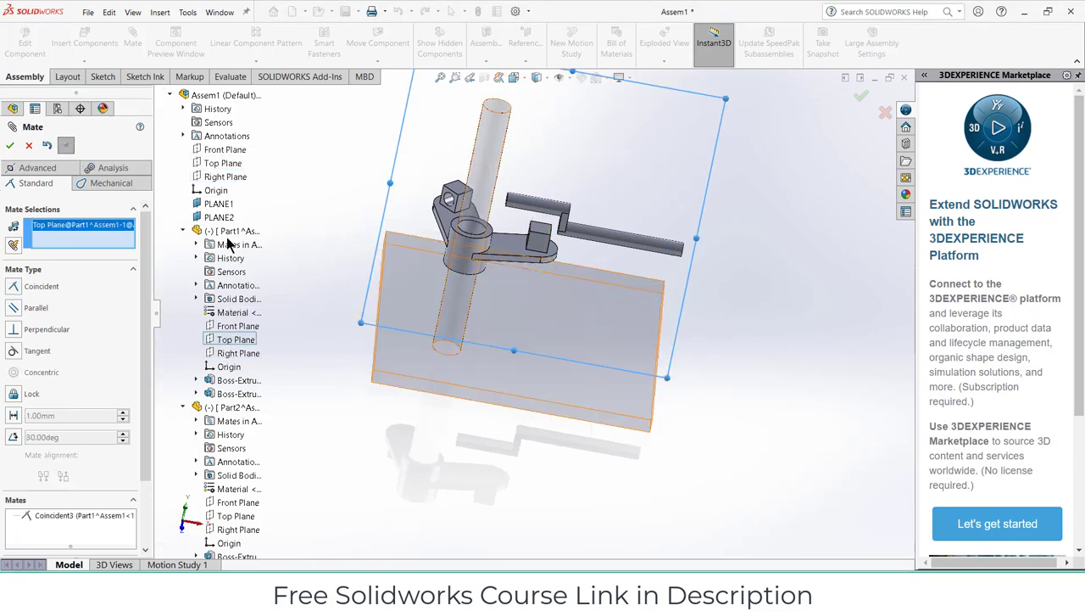
{"action": "left_click", "coordinate": [218, 153]}
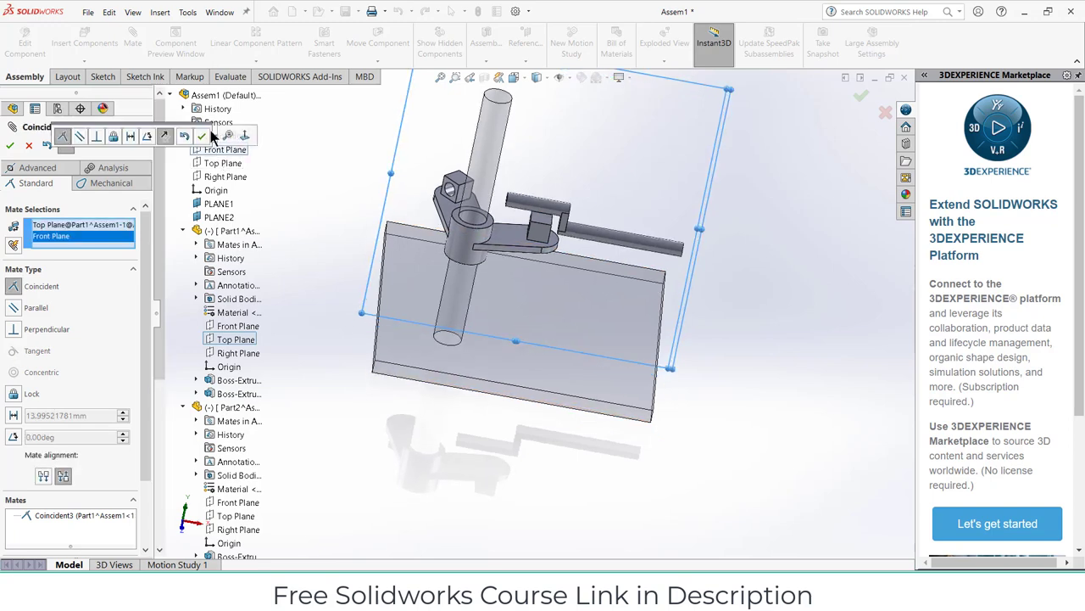
{"action": "left_click", "coordinate": [204, 136]}
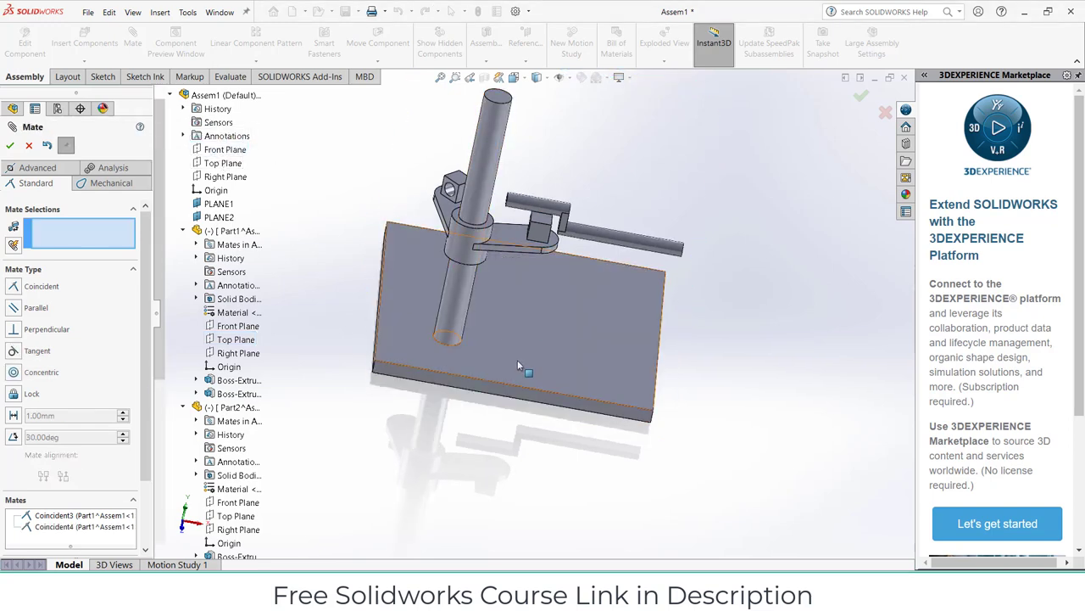
{"action": "left_click", "coordinate": [518, 364]}
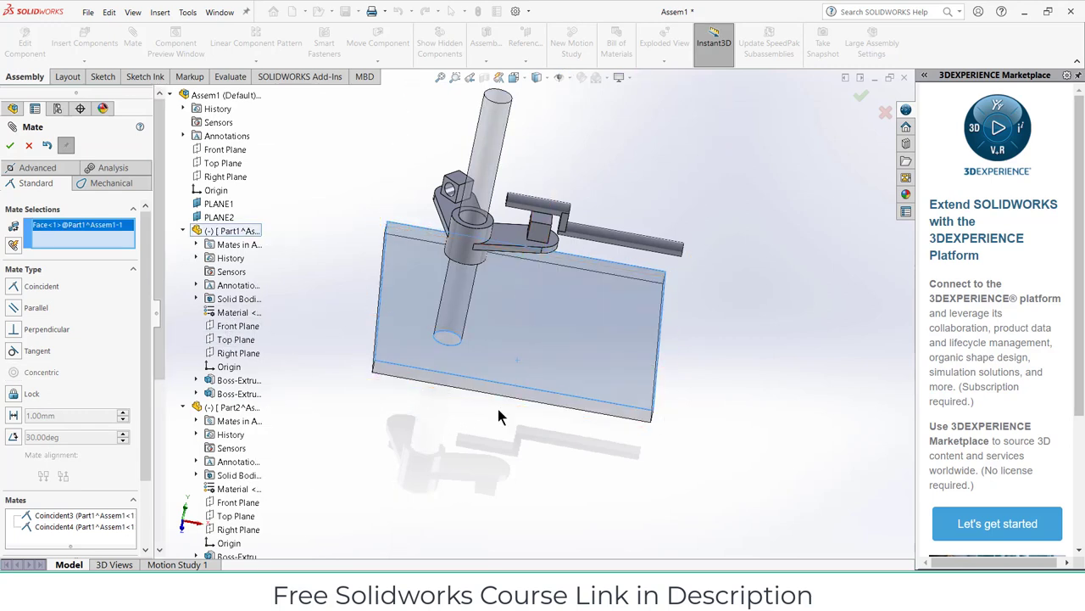
{"action": "left_click", "coordinate": [225, 163]}
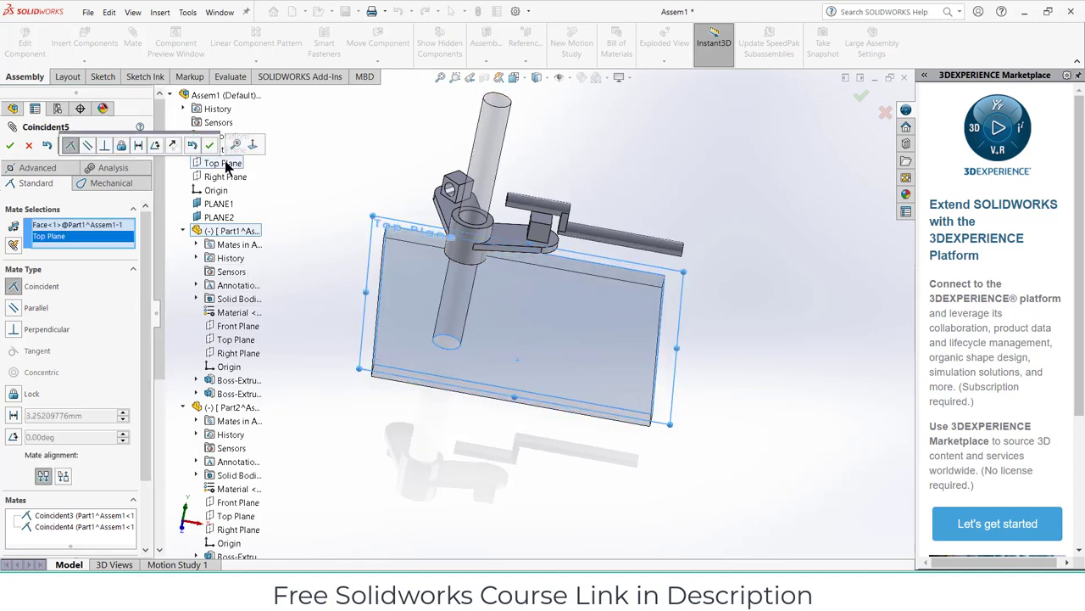
{"action": "left_click", "coordinate": [212, 148]}
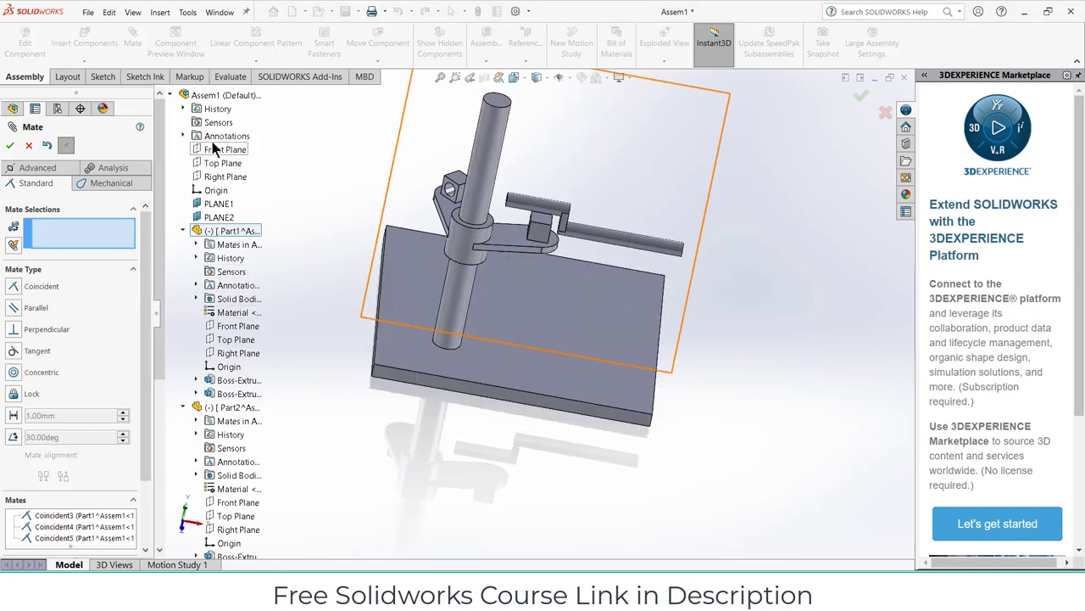
{"action": "left_click", "coordinate": [8, 146]}
Step: Start a new sketch on PLANE1
{"action": "middle_click_drag", "start_coordinate": [526, 255], "coordinate": [548, 237]}
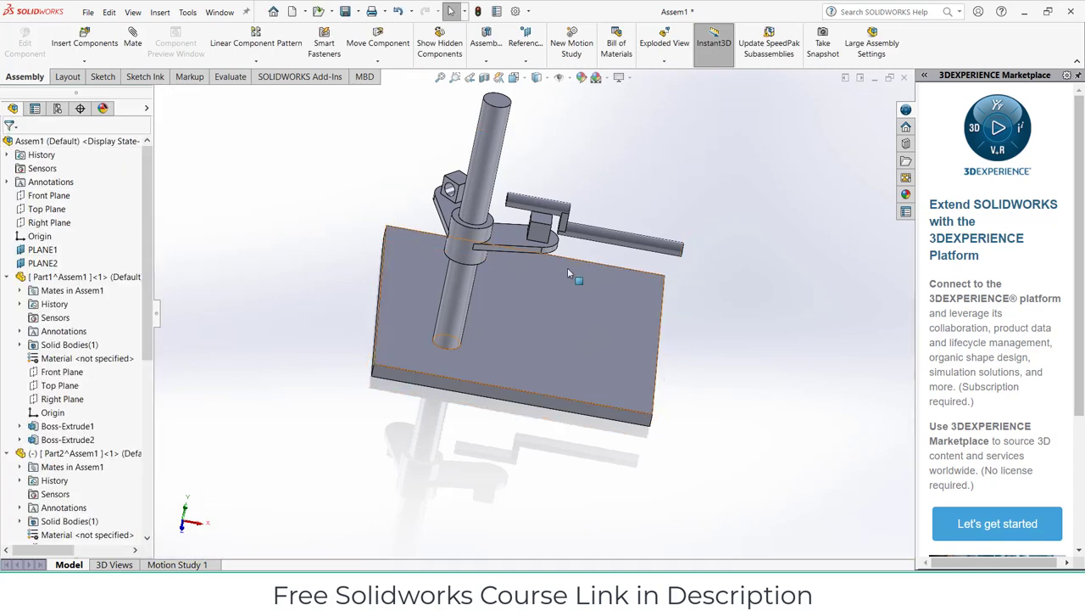
{"action": "scroll", "coordinate": [7, 373], "scroll_direction": "down", "scroll_amount": 3}
{"action": "scroll", "coordinate": [7, 373], "scroll_direction": "down", "scroll_amount": 5}
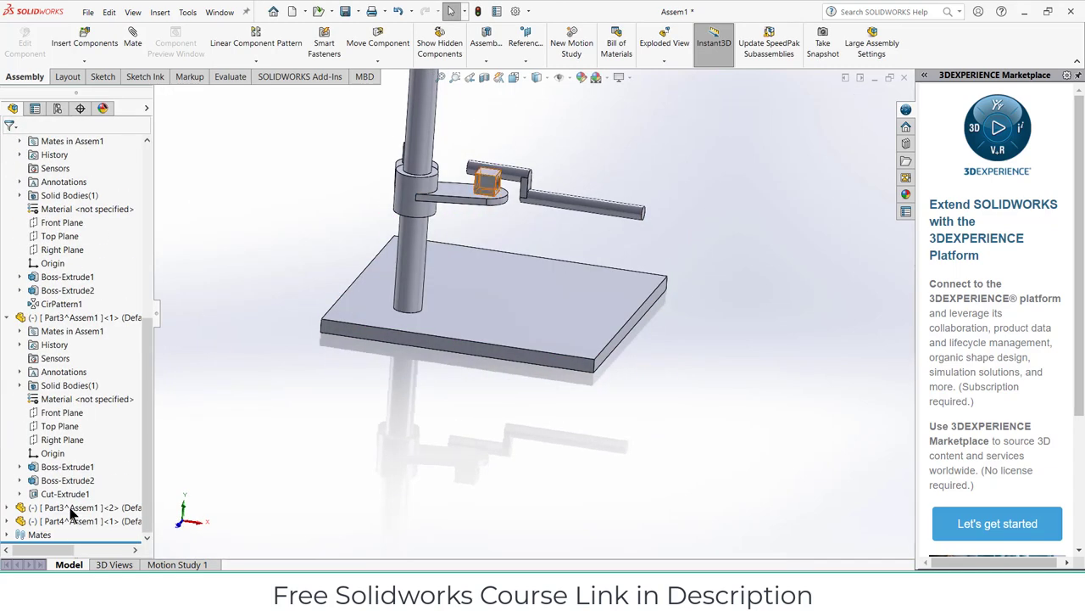
{"action": "scroll", "coordinate": [89, 436], "scroll_direction": "up", "scroll_amount": 1}
{"action": "scroll", "coordinate": [92, 426], "scroll_direction": "up", "scroll_amount": 4}
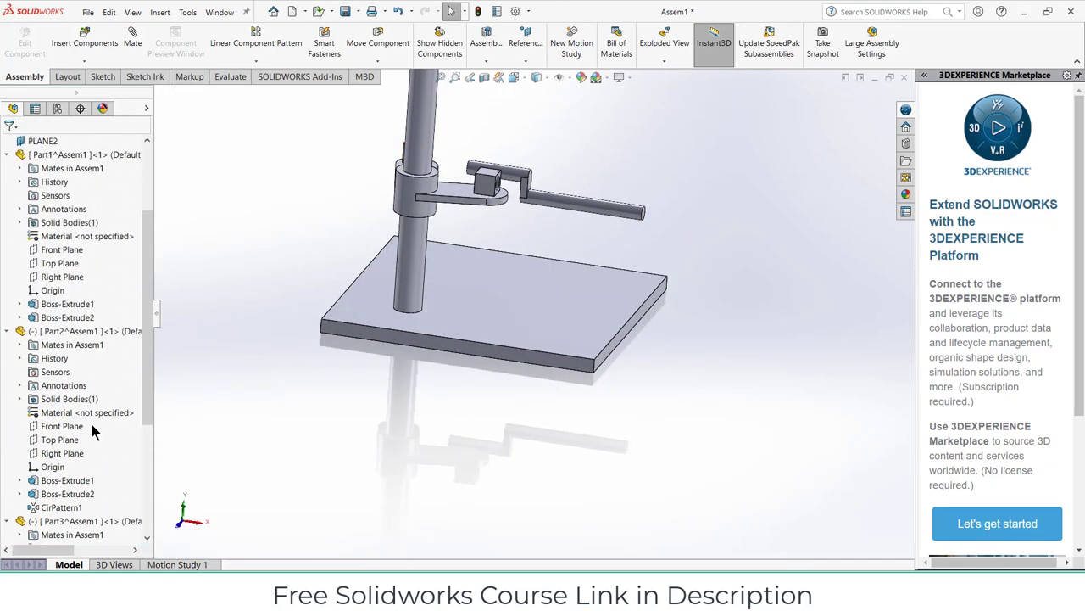
{"action": "scroll", "coordinate": [93, 425], "scroll_direction": "up", "scroll_amount": 3}
{"action": "left_click", "coordinate": [38, 250]}
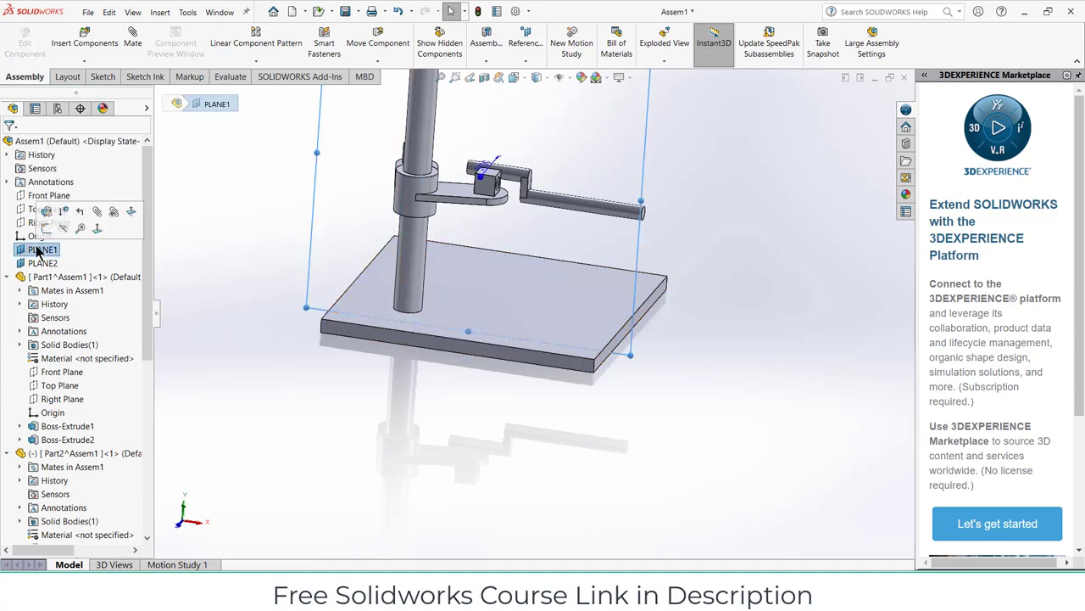
{"action": "left_click", "coordinate": [113, 76]}
{"action": "left_click", "coordinate": [16, 37]}
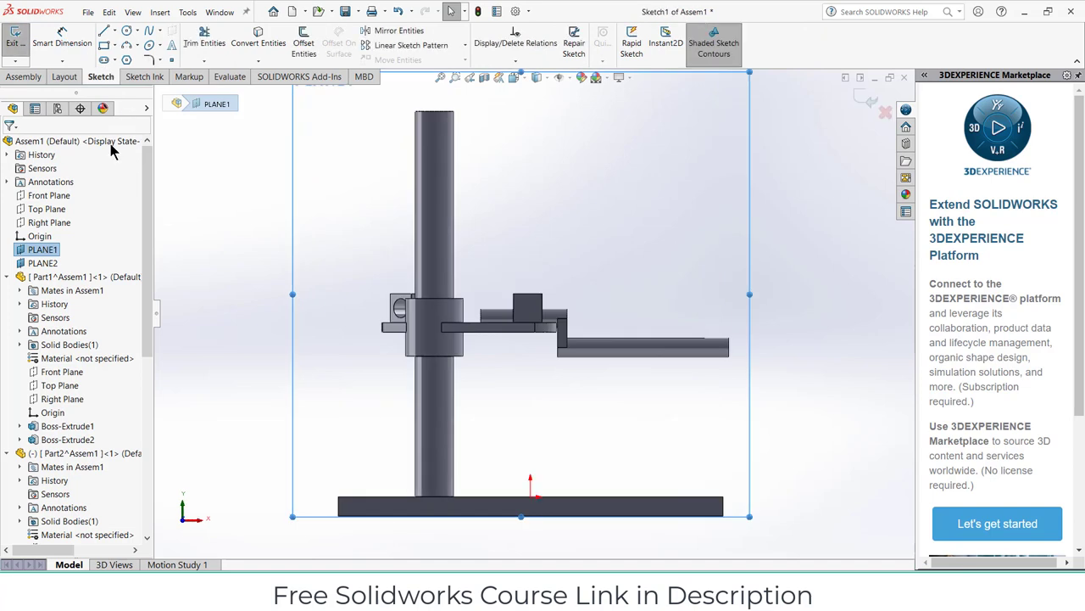
Step: Draw a construction line beside the crank arm and make it horizontal
{"action": "left_click", "coordinate": [104, 33]}
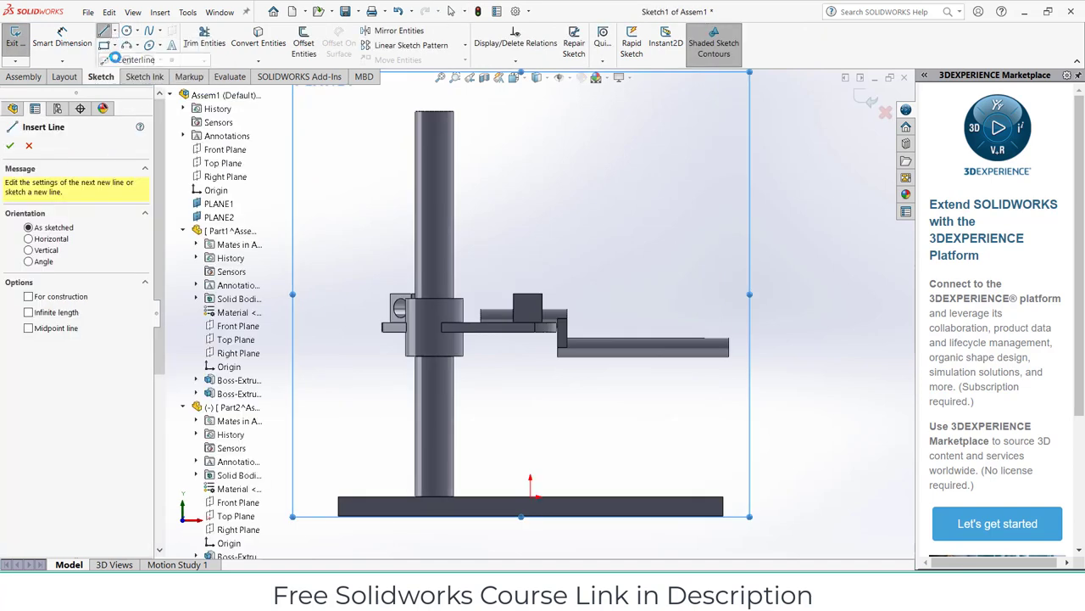
{"action": "left_click", "coordinate": [576, 309]}
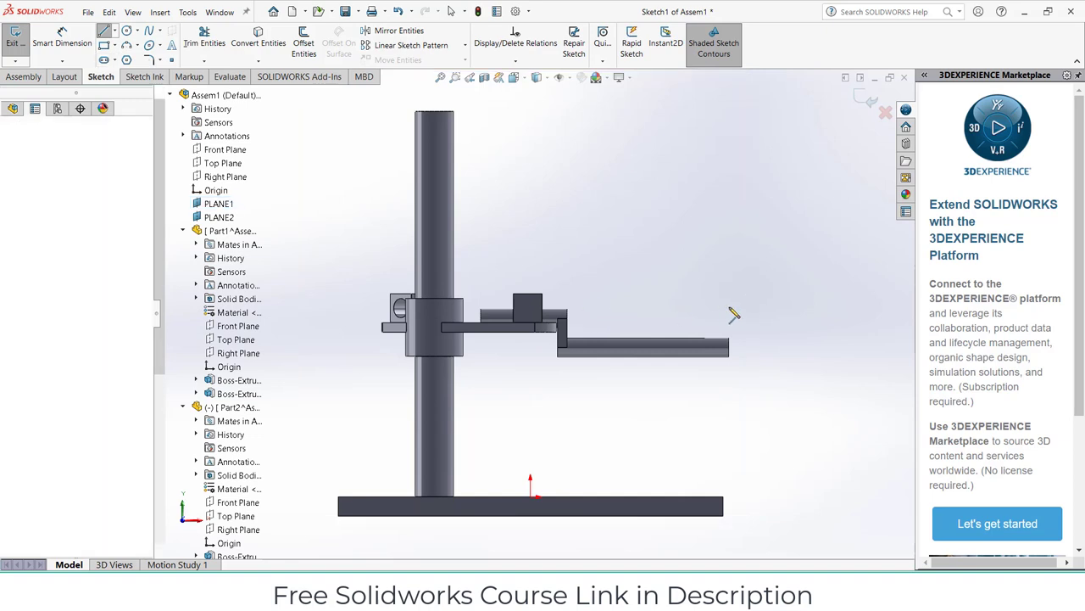
{"action": "left_click", "coordinate": [787, 315]}
{"action": "key", "text": "Escape"}
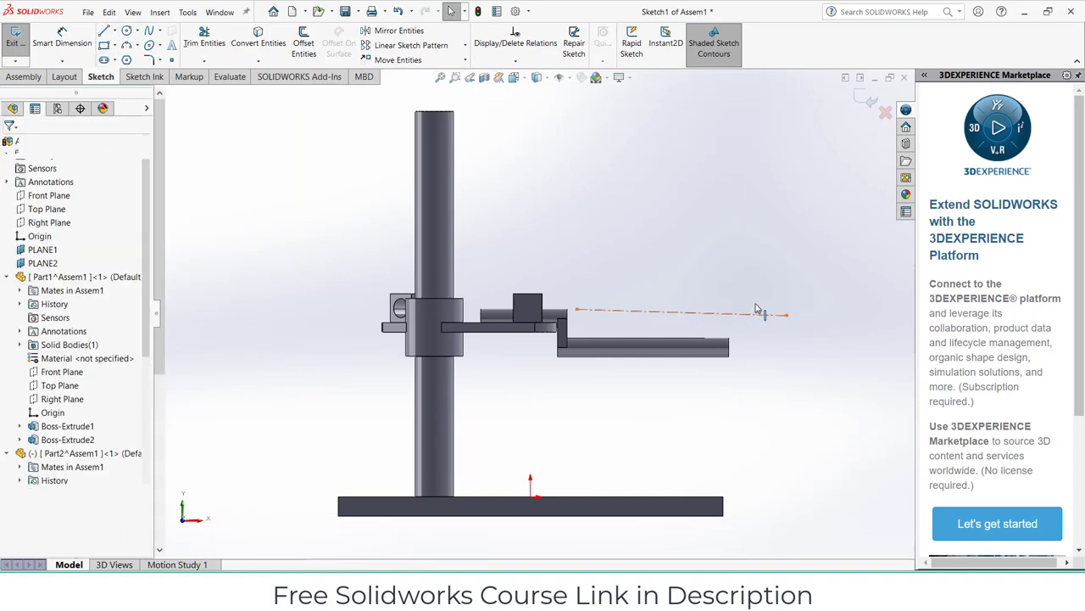
{"action": "left_click", "coordinate": [750, 313]}
{"action": "left_click", "coordinate": [782, 266]}
{"action": "key", "text": "Escape"}
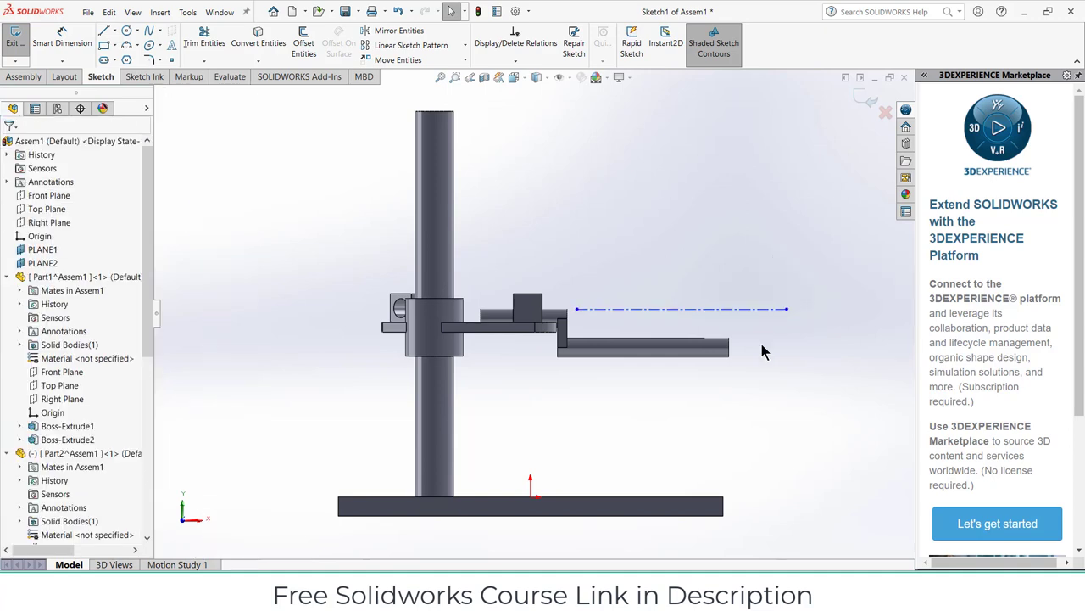
Step: Dimension the construction line 100 mm above the base plate's top edge
{"action": "left_click", "coordinate": [80, 38]}
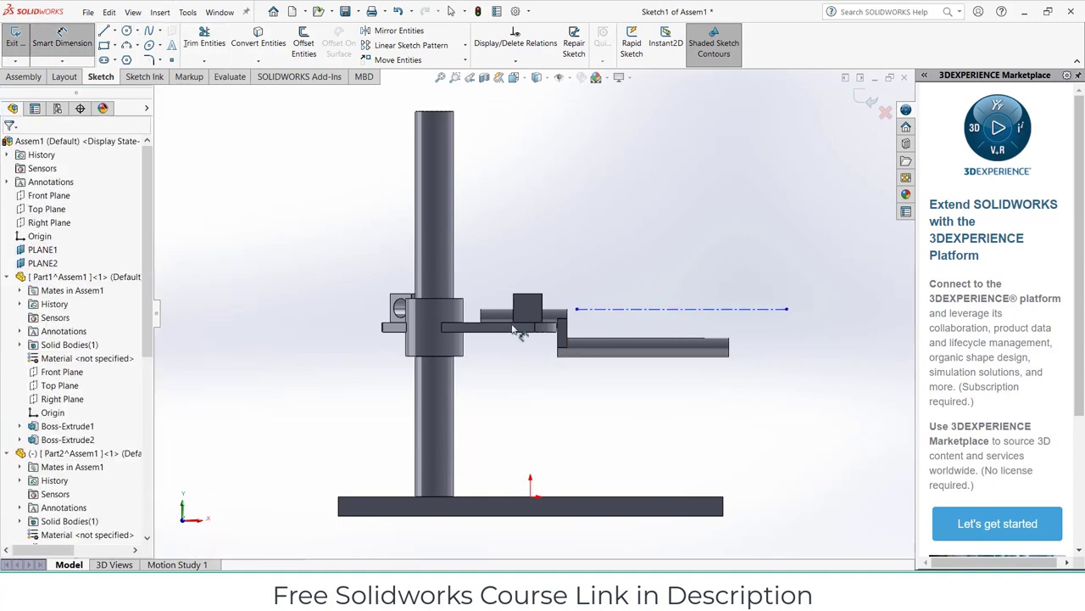
{"action": "left_click", "coordinate": [615, 496]}
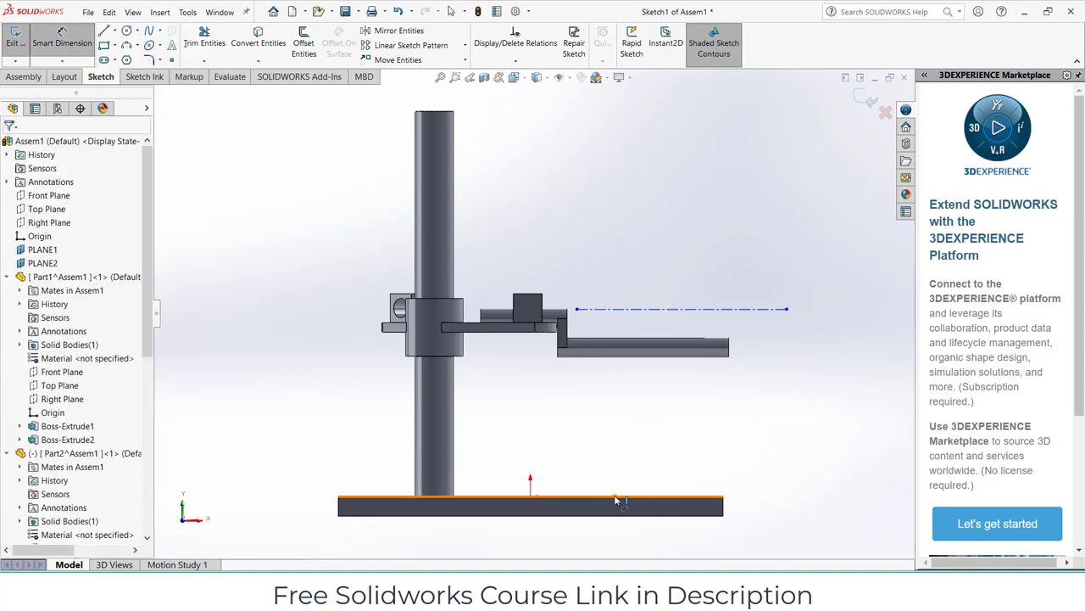
{"action": "left_click", "coordinate": [637, 310]}
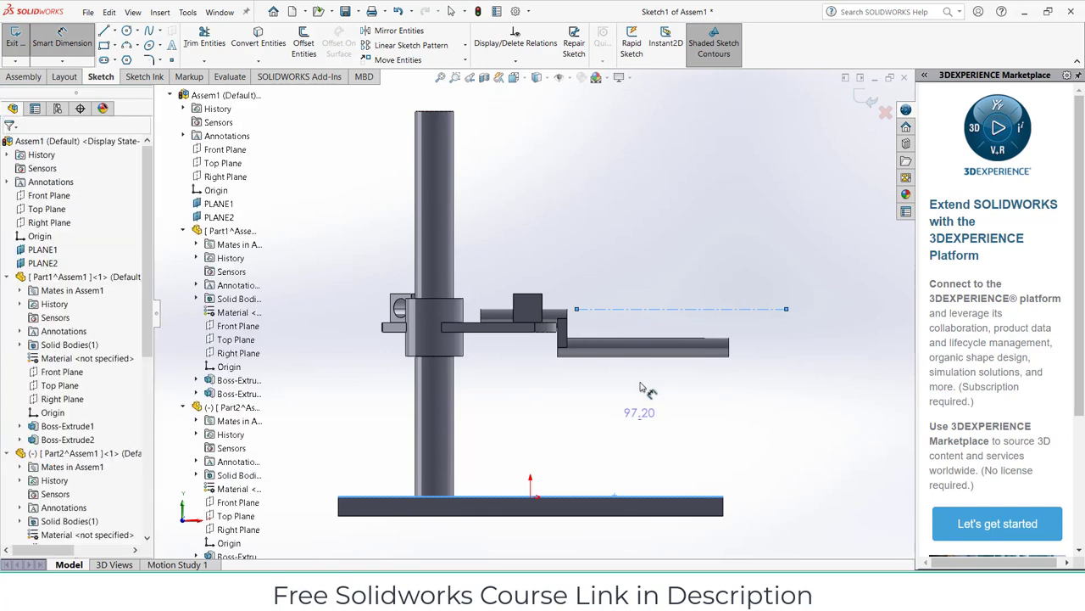
{"action": "left_click", "coordinate": [641, 385]}
{"action": "type", "text": "100"}
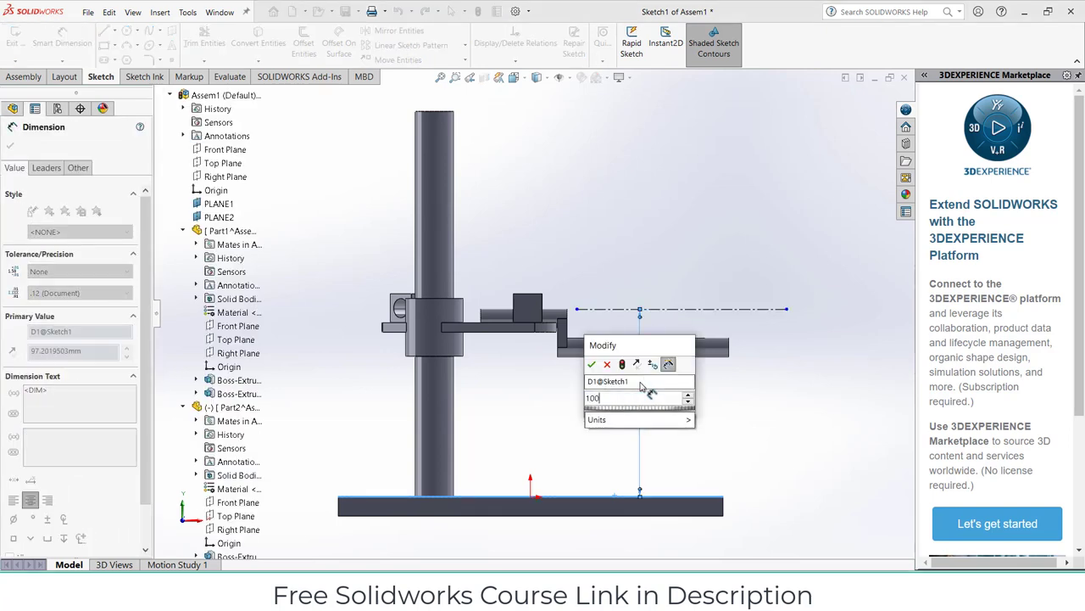
{"action": "key", "text": "Return"}
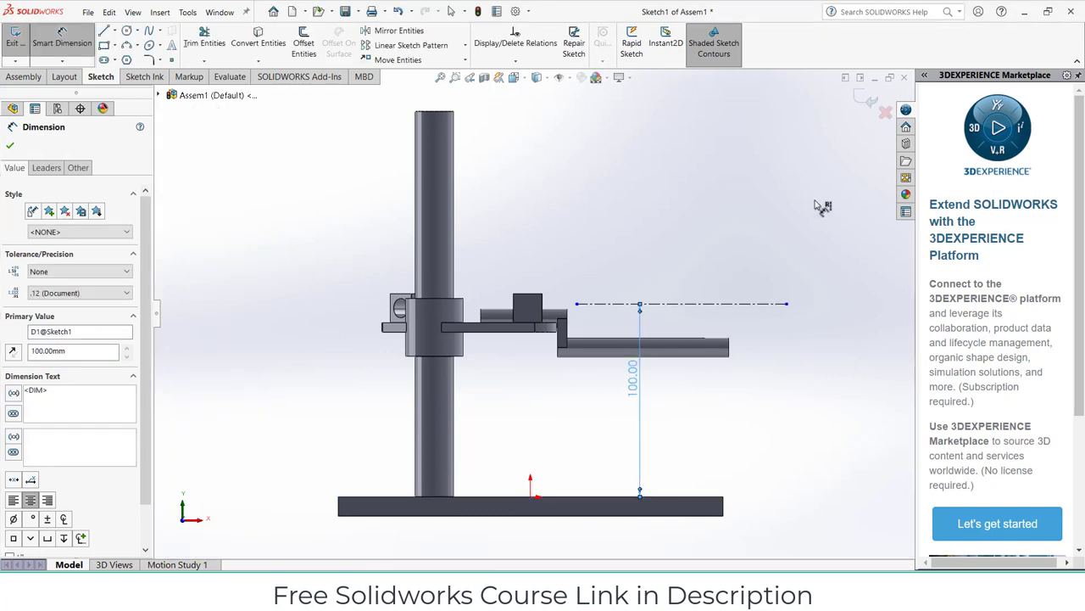
{"action": "left_click", "coordinate": [867, 100]}
Step: Exit Sketch1 and start a new sketch on PLANE2
{"action": "key", "text": "ctrl+b"}
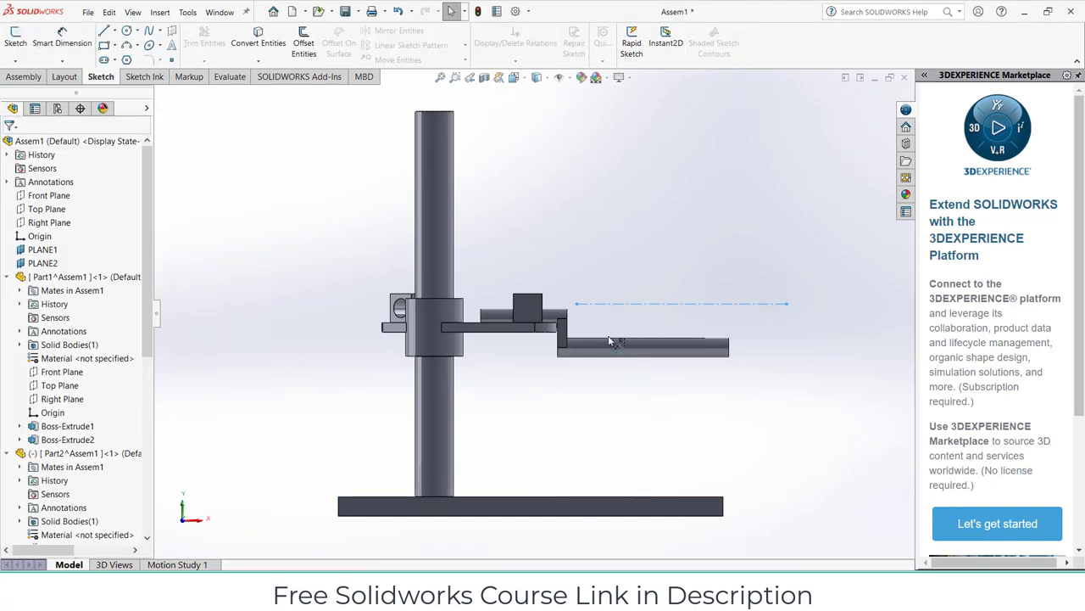
{"action": "mouse_move", "coordinate": [606, 337]}
{"action": "middle_mouse_down"}
{"action": "mouse_move", "coordinate": [736, 387]}
{"action": "mouse_move", "coordinate": [330, 279]}
{"action": "middle_mouse_up"}
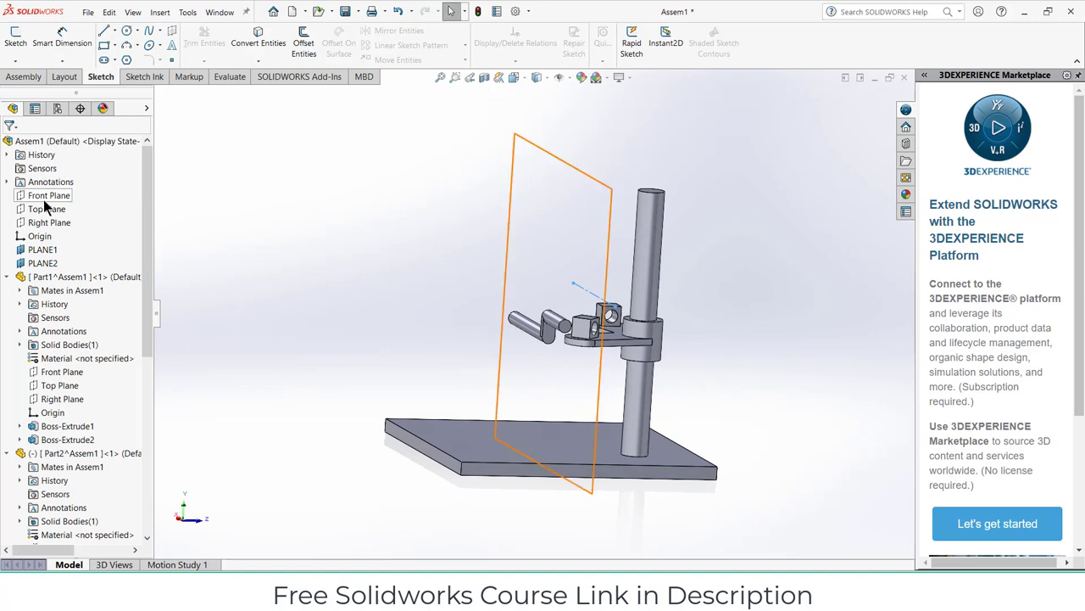
{"action": "left_click", "coordinate": [50, 263]}
{"action": "left_click", "coordinate": [57, 241]}
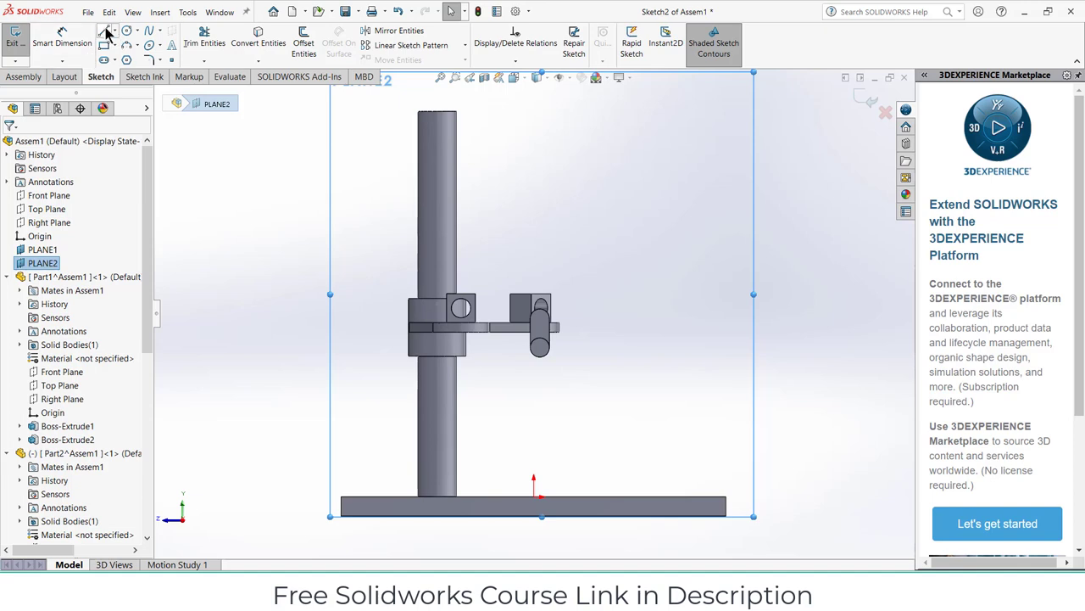
Step: Draw a horizontal line right of the rod and set it as construction geometry
{"action": "left_click", "coordinate": [573, 301]}
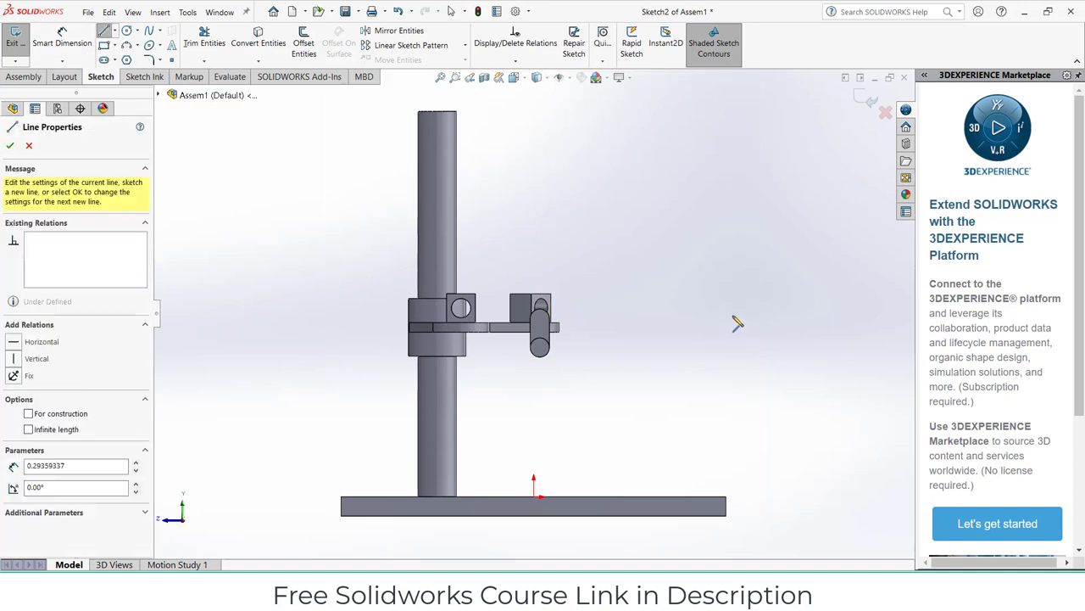
{"action": "left_click", "coordinate": [782, 307]}
{"action": "key", "text": "Escape"}
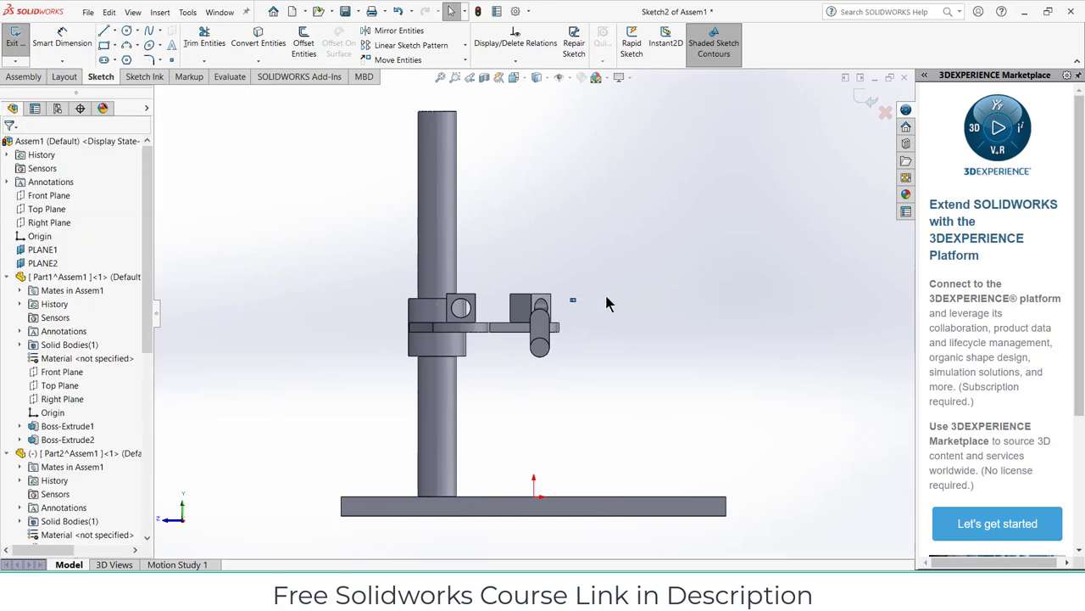
{"action": "left_click", "coordinate": [612, 301]}
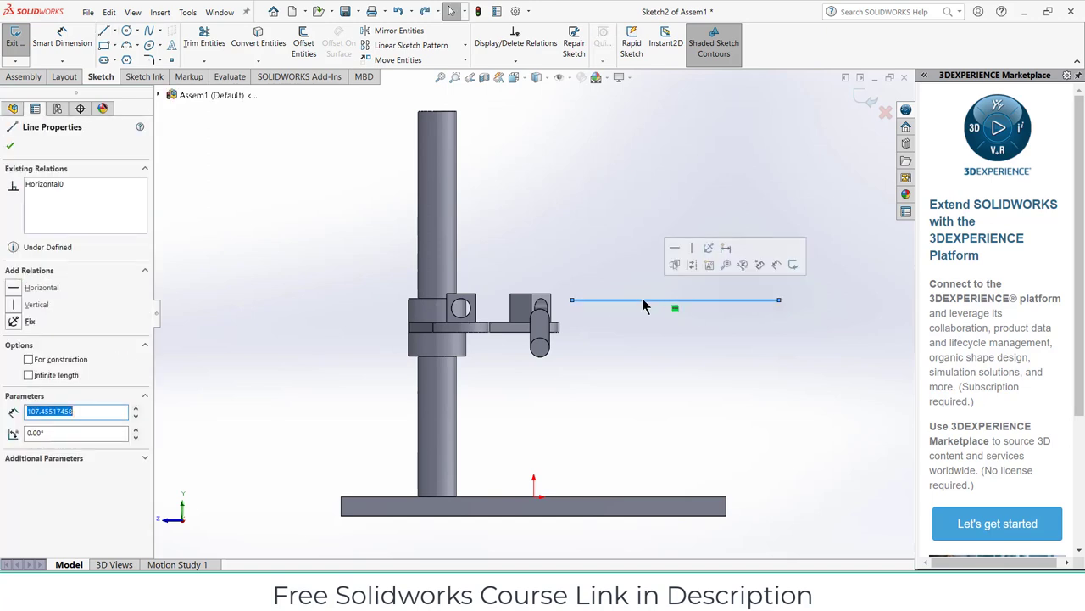
{"action": "left_click", "coordinate": [691, 265]}
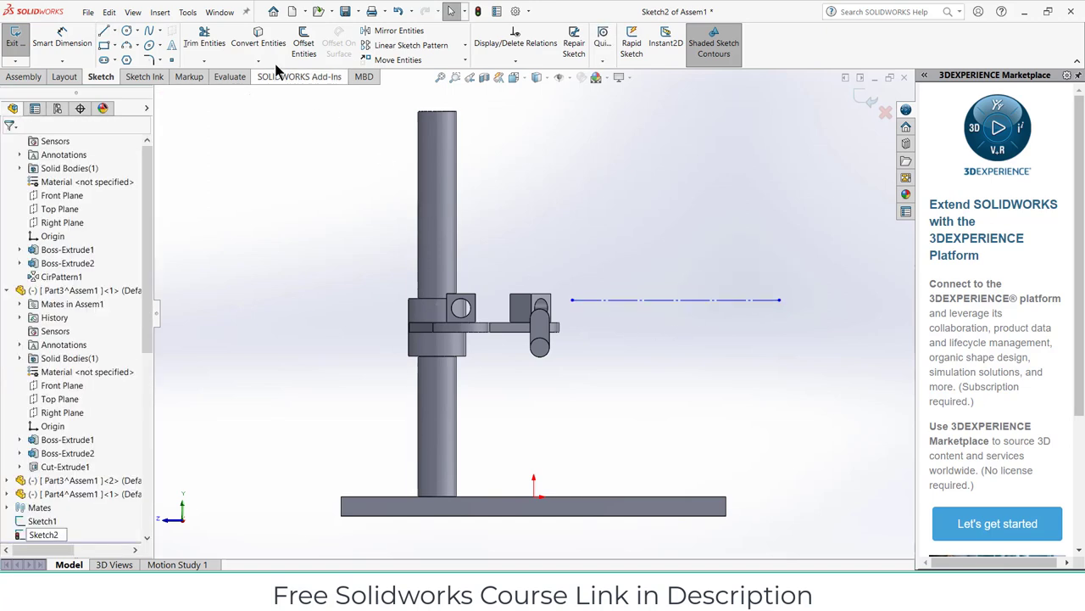
{"action": "left_click", "coordinate": [204, 41]}
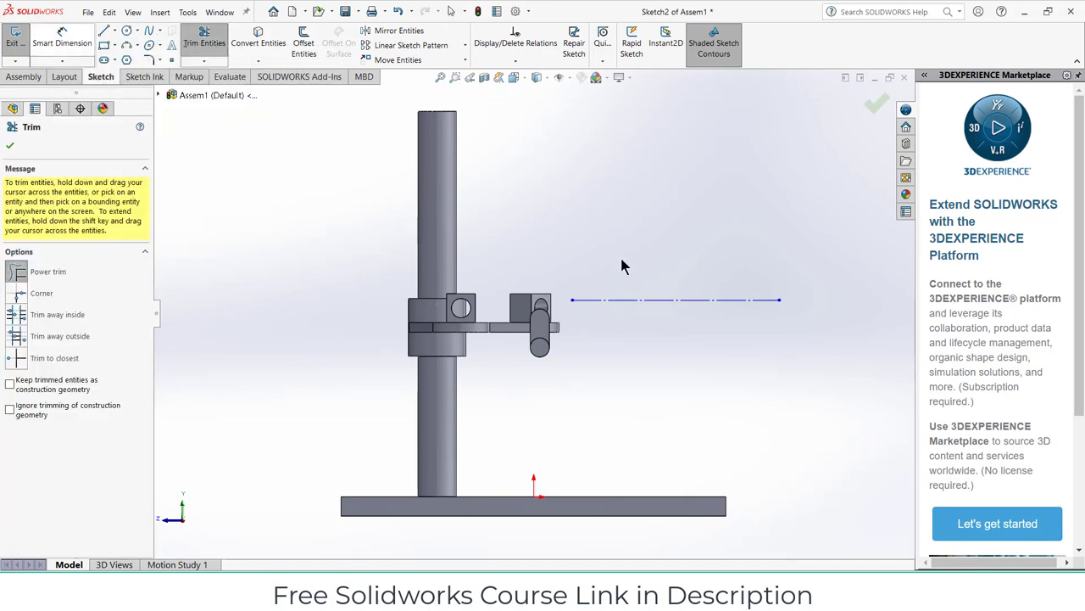
Step: Dimension the line 100 mm above the base plate's top edge and exit the sketch
{"action": "left_click", "coordinate": [64, 38]}
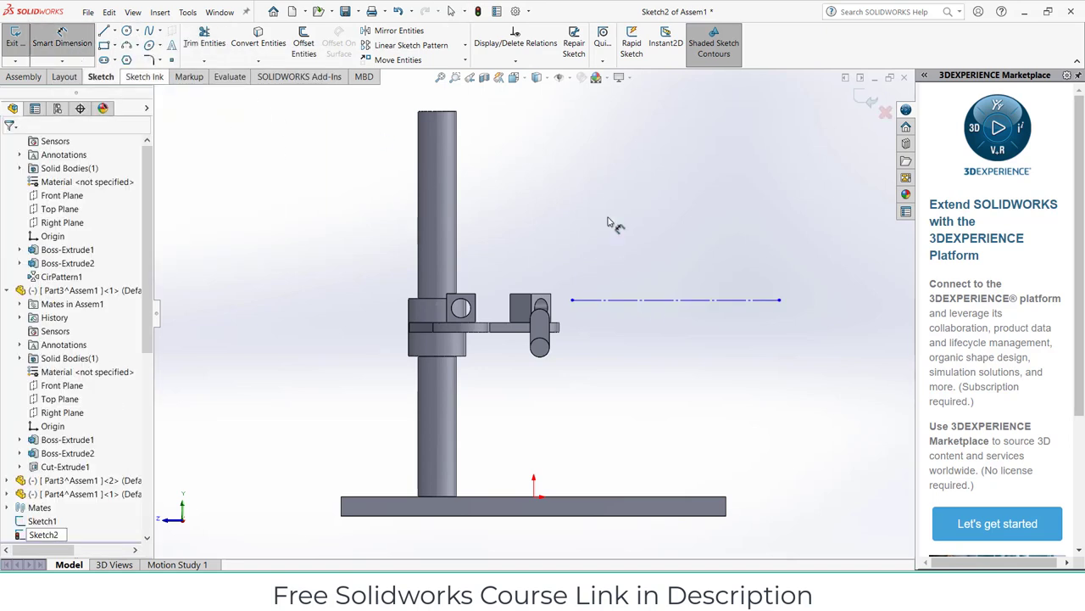
{"action": "left_click", "coordinate": [685, 300]}
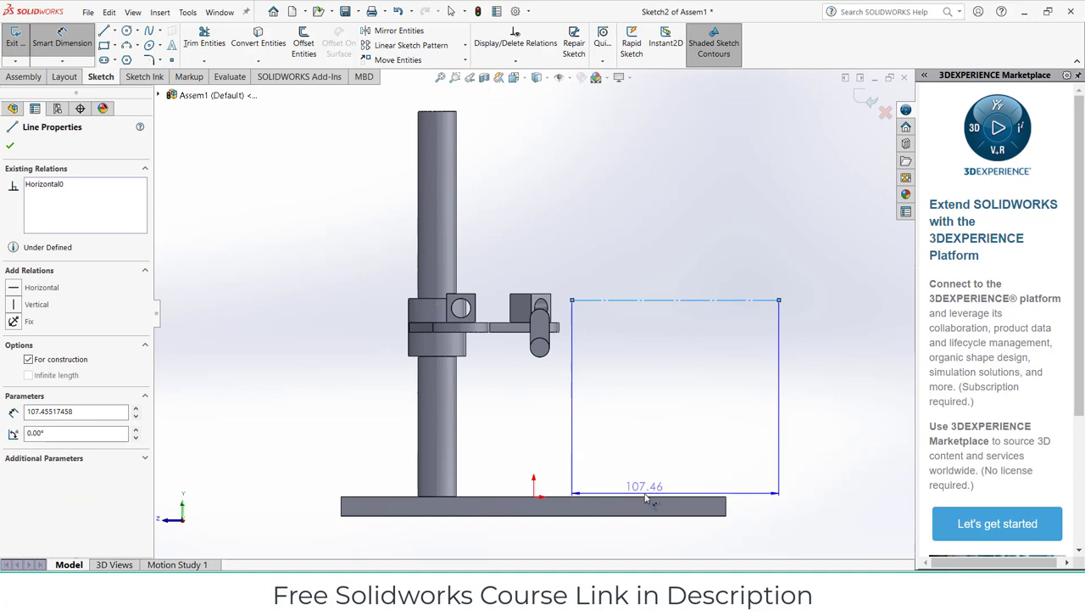
{"action": "left_click", "coordinate": [661, 495]}
{"action": "left_click", "coordinate": [670, 480]}
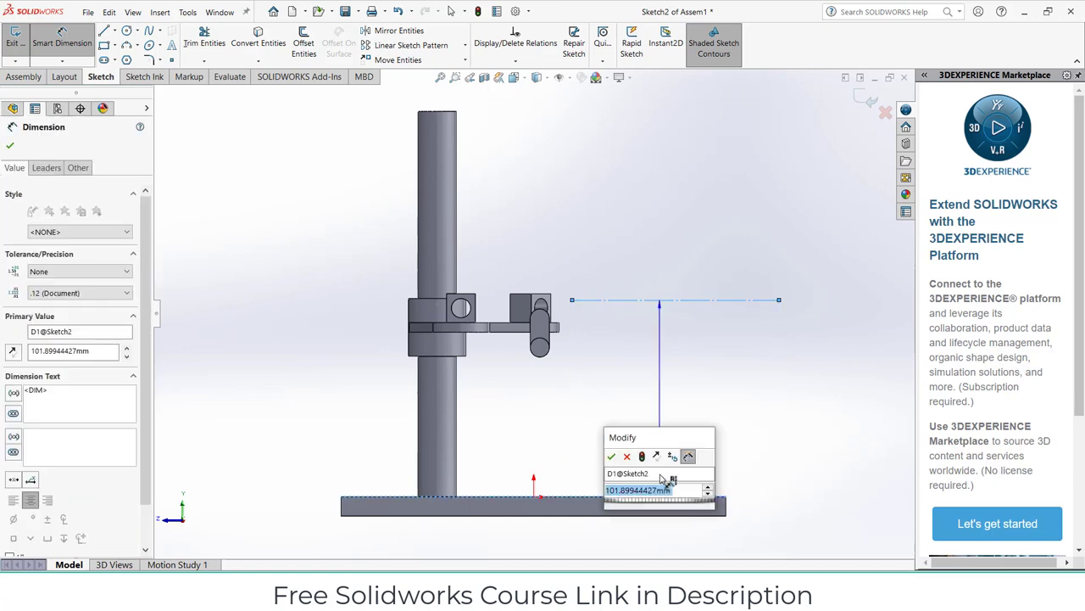
{"action": "key", "text": "Return"}
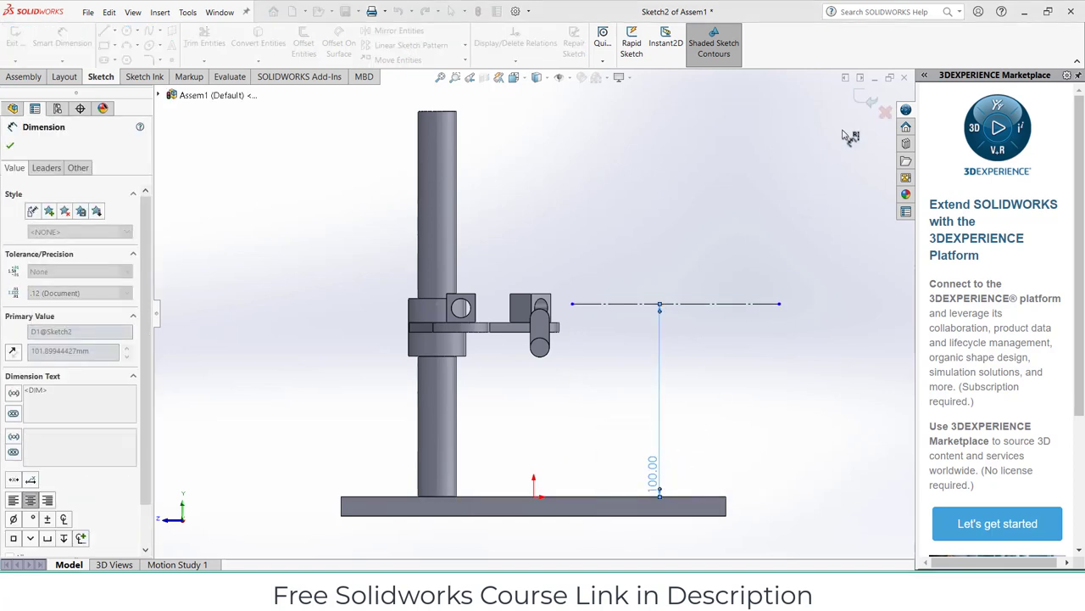
{"action": "left_click", "coordinate": [848, 136]}
{"action": "left_click", "coordinate": [873, 100]}
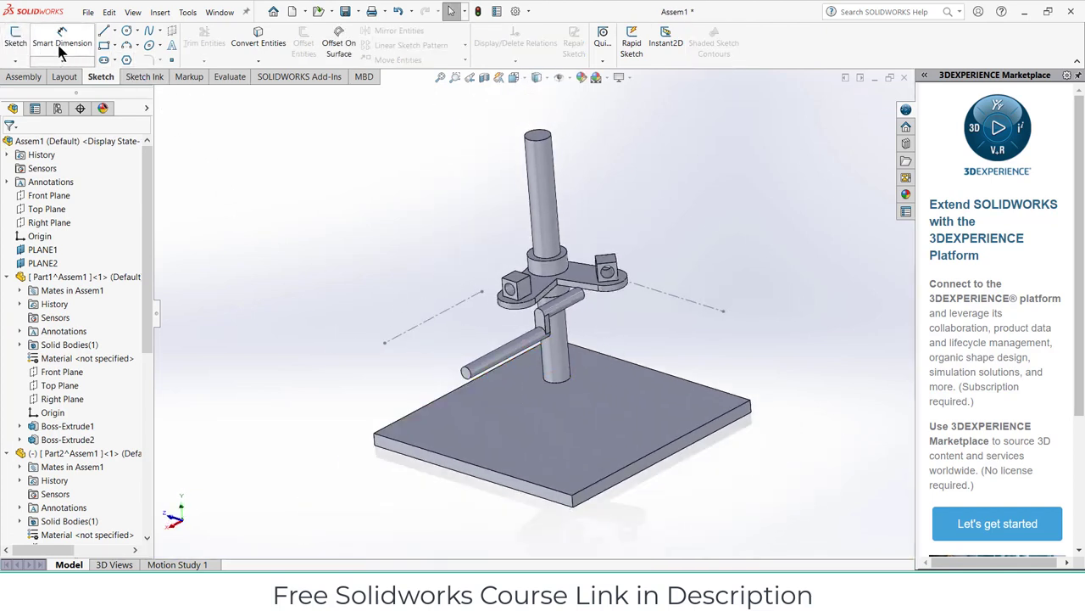
Step: Make the crank rod concentric with Sketch1's construction line (Concentric4)
{"action": "left_click", "coordinate": [25, 77]}
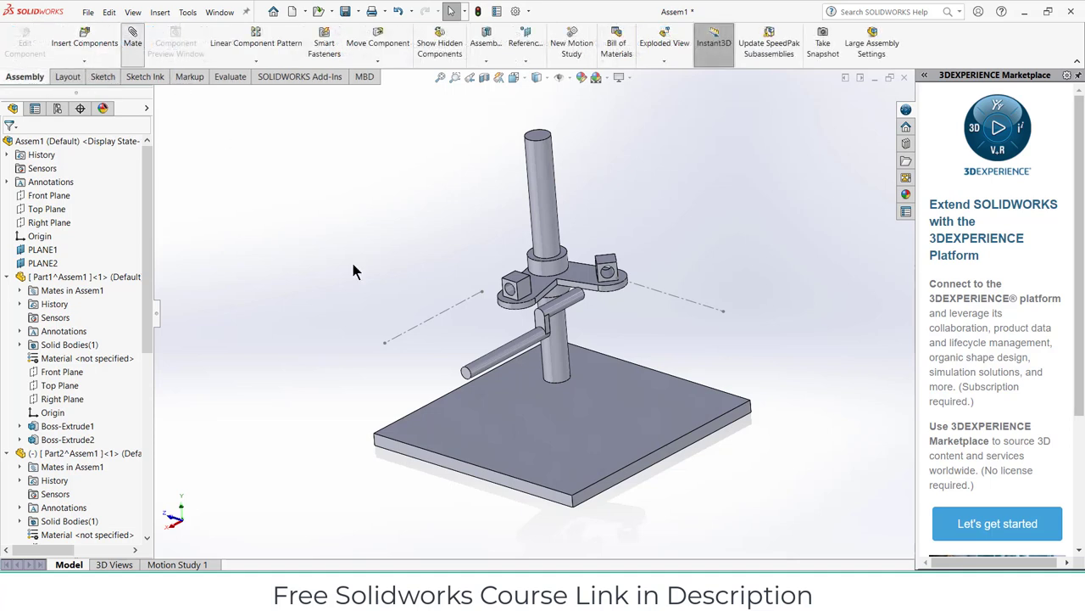
{"action": "left_click", "coordinate": [506, 366]}
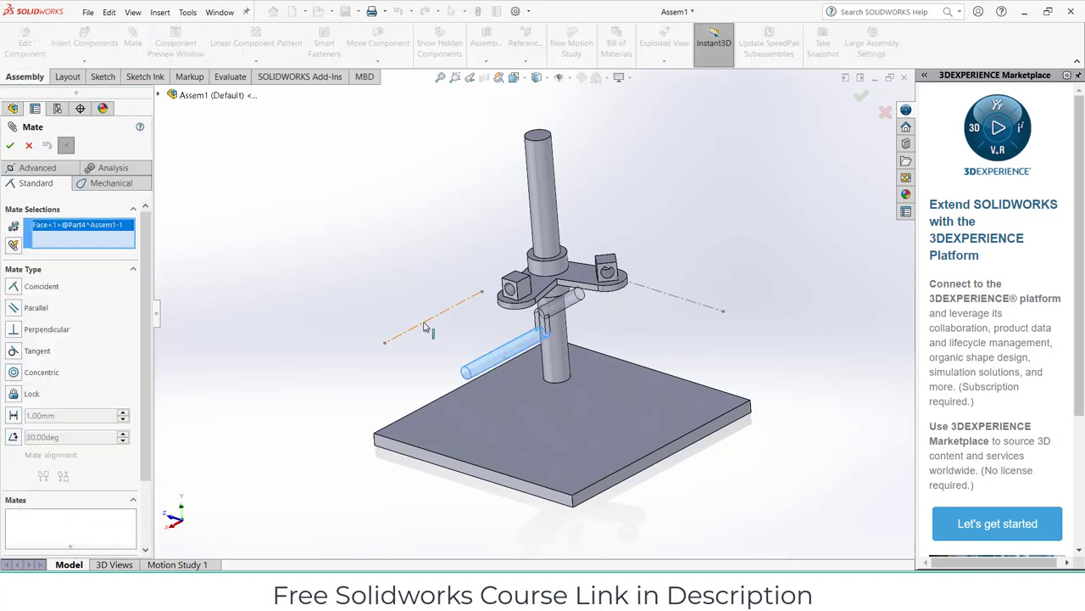
{"action": "left_click", "coordinate": [425, 329]}
{"action": "left_click", "coordinate": [320, 341]}
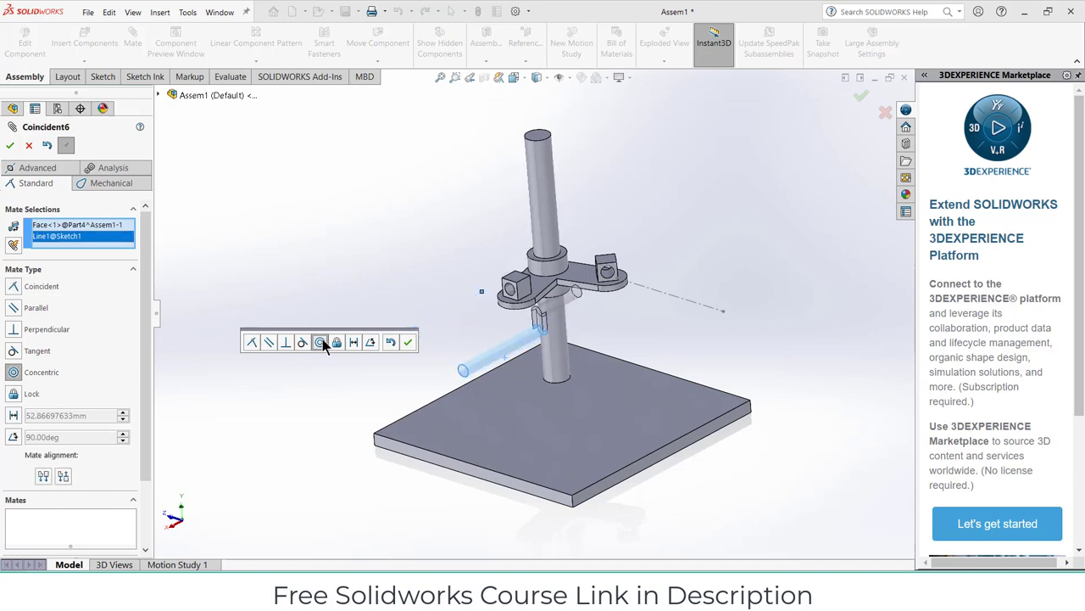
{"action": "left_click", "coordinate": [424, 342]}
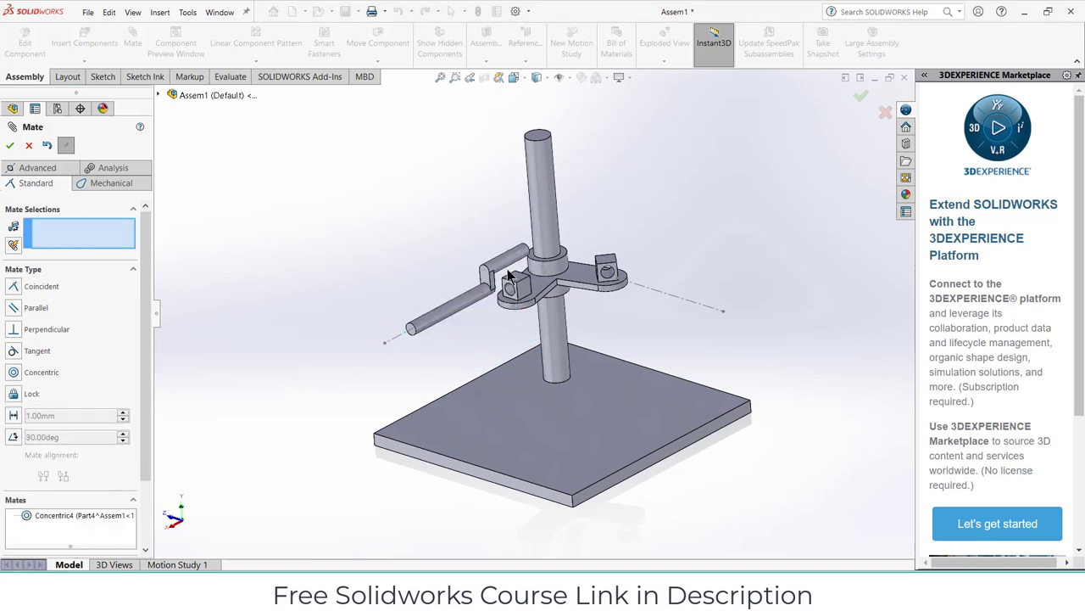
Step: Mate the rod's short end concentric with the cube block's hole (Concentric5)
{"action": "left_click", "coordinate": [510, 260]}
{"action": "scroll", "coordinate": [514, 267], "scroll_direction": "down", "scroll_amount": 3}
{"action": "scroll", "coordinate": [526, 284], "scroll_direction": "down", "scroll_amount": 3}
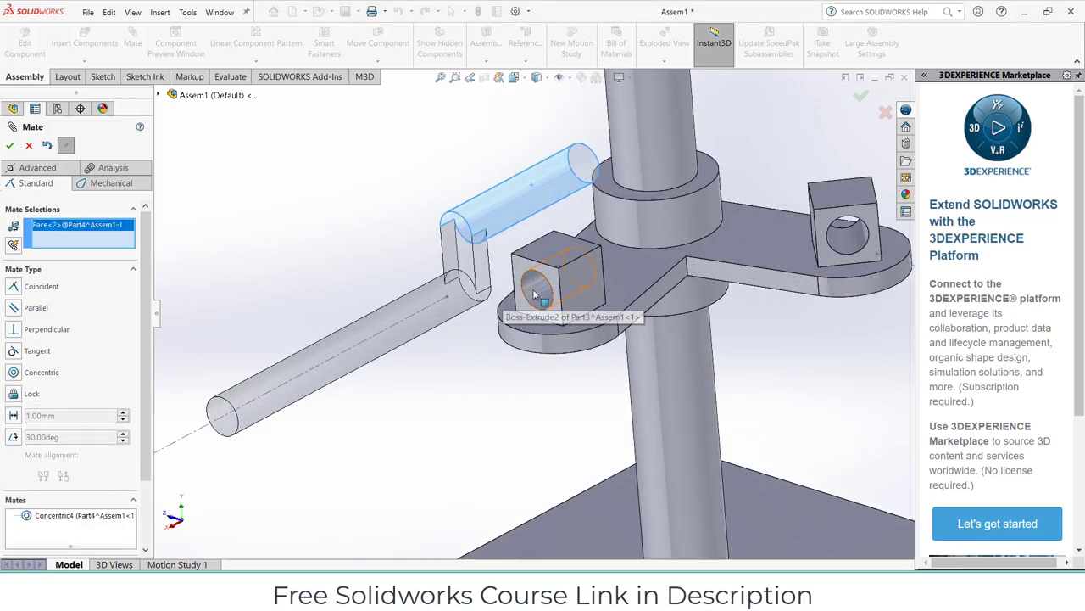
{"action": "left_click", "coordinate": [535, 294]}
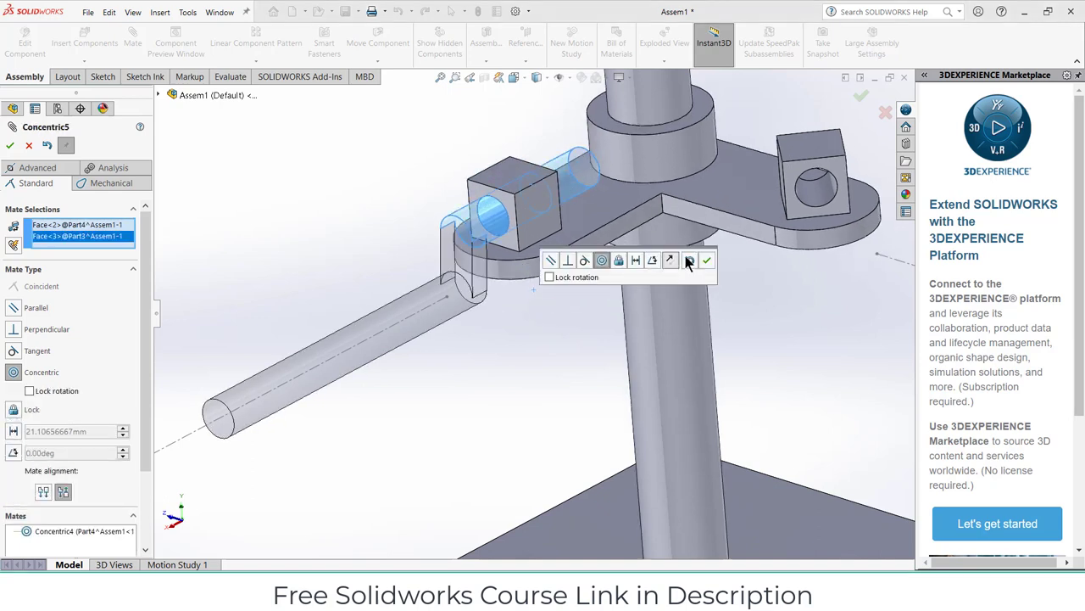
{"action": "left_click", "coordinate": [708, 263]}
{"action": "scroll", "coordinate": [511, 313], "scroll_direction": "up", "scroll_amount": 3}
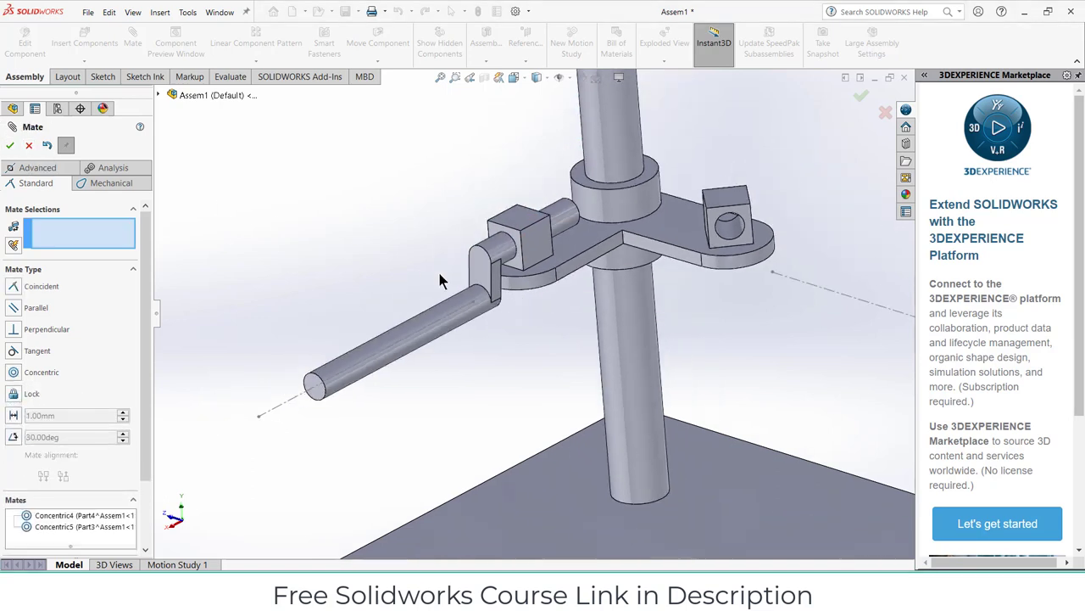
{"action": "scroll", "coordinate": [441, 281], "scroll_direction": "up", "scroll_amount": 2}
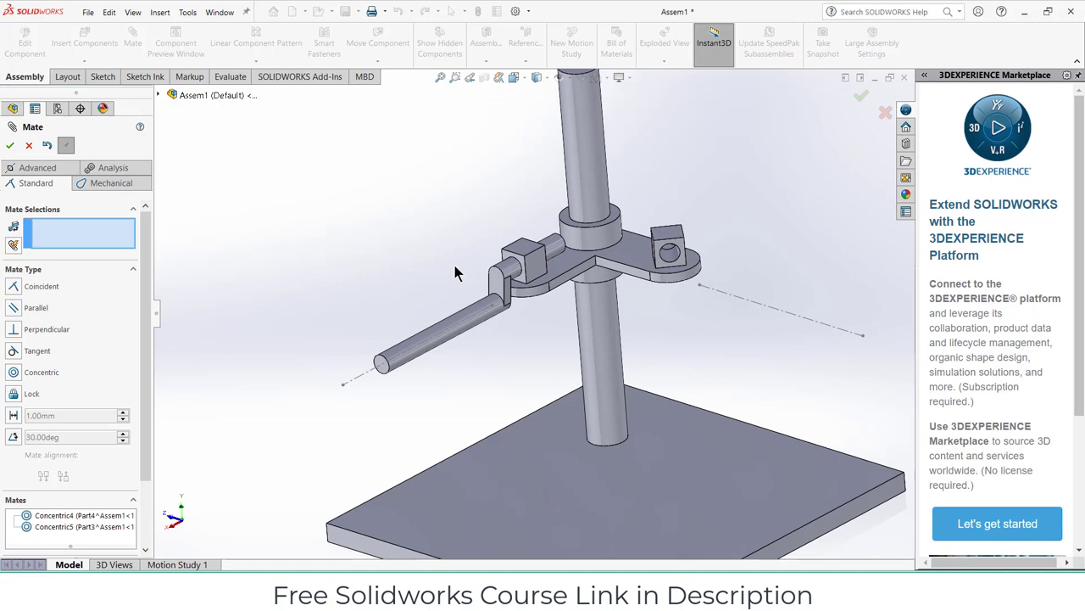
{"action": "key", "text": "Escape"}
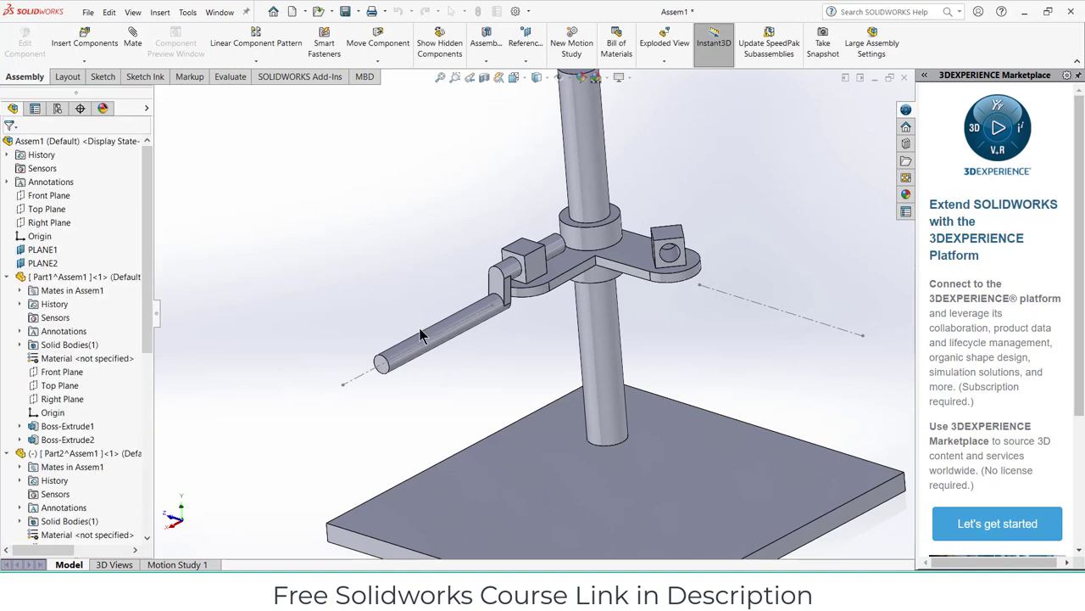
Step: Copy the crank rod and make it concentric with Sketch2's centerline (Concentric6)
{"action": "left_click_drag", "start_coordinate": [420, 334], "coordinate": [776, 331], "text": "ctrl"}
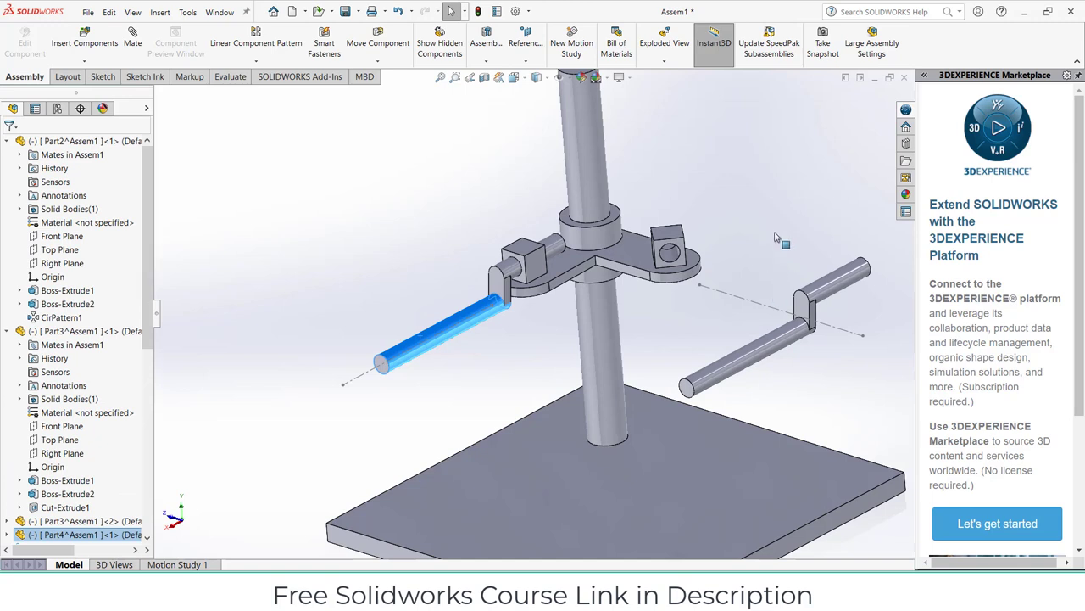
{"action": "left_click", "coordinate": [504, 120]}
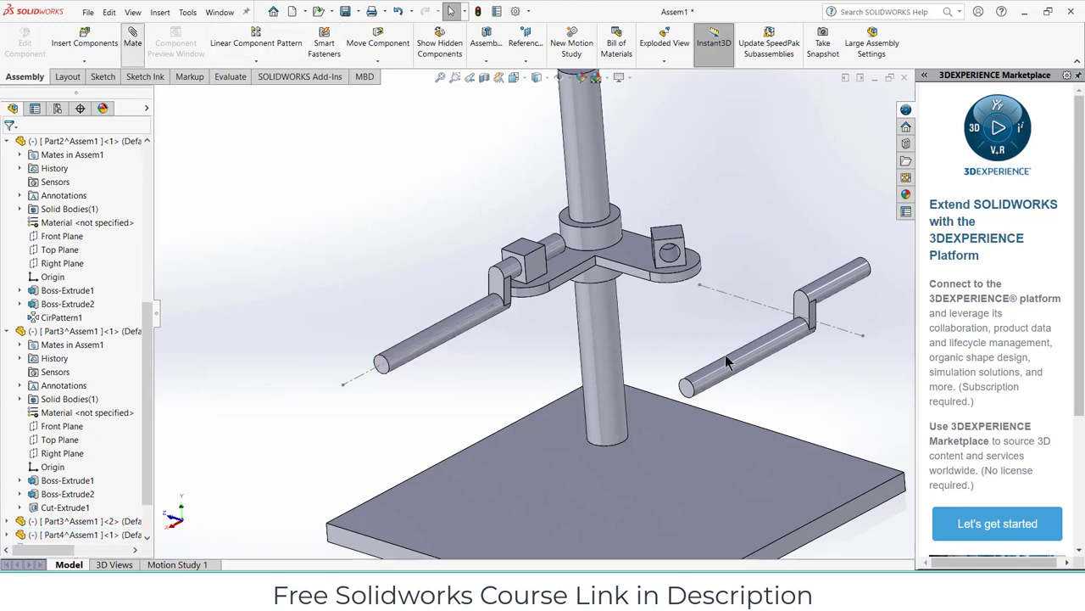
{"action": "left_click", "coordinate": [744, 376]}
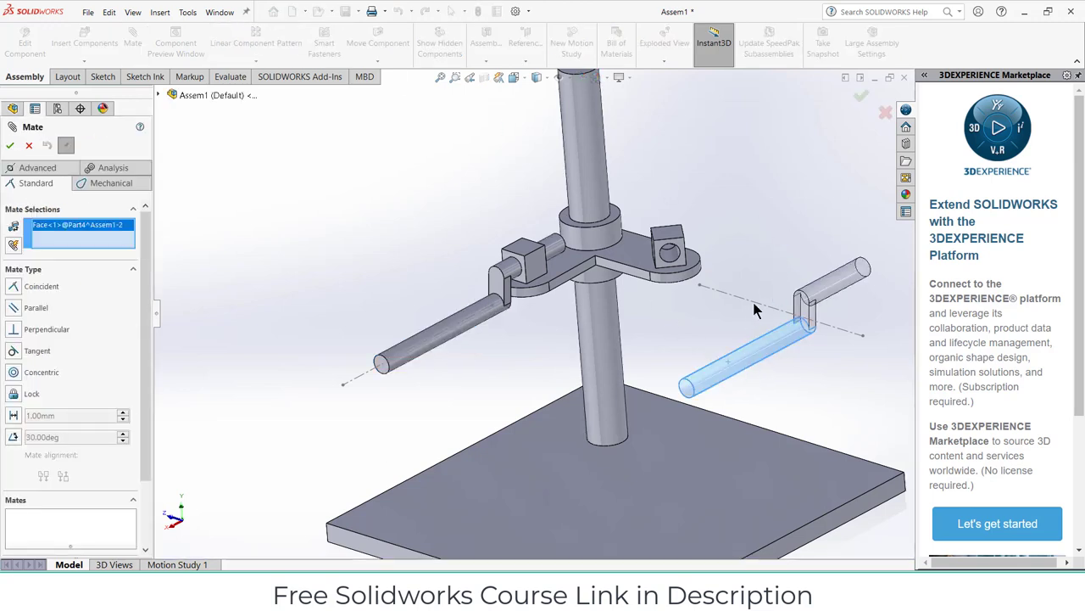
{"action": "left_click", "coordinate": [759, 305]}
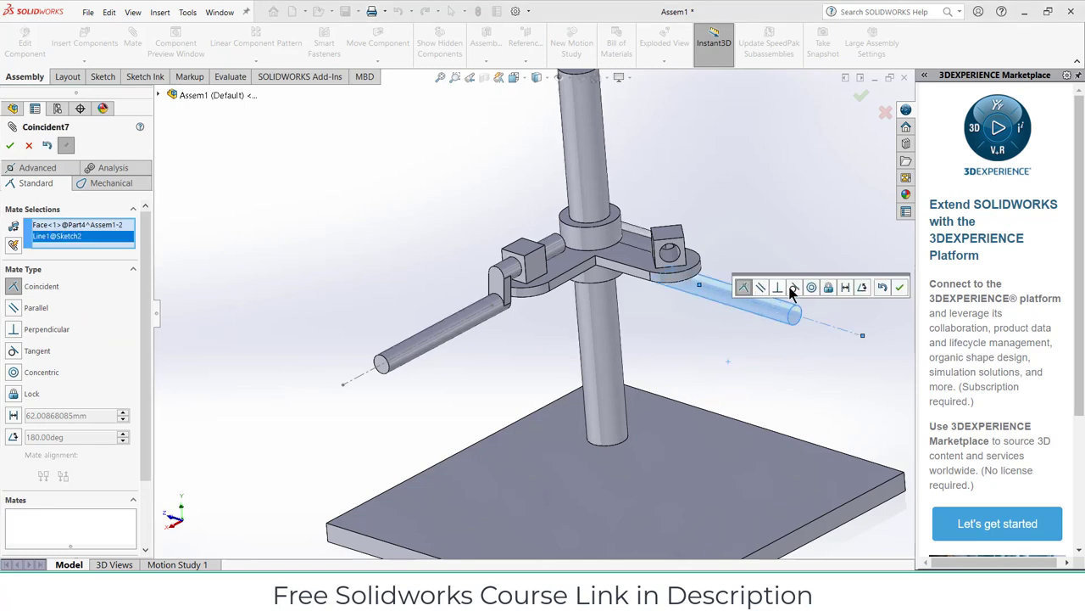
{"action": "left_click", "coordinate": [811, 288]}
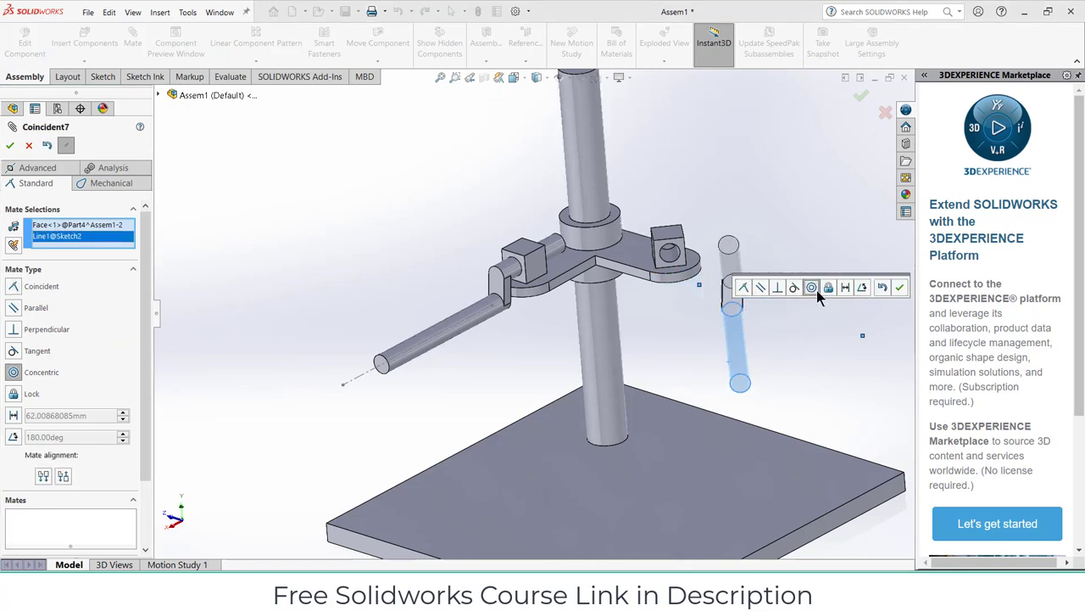
{"action": "left_click", "coordinate": [899, 289]}
Step: Mate the copied rod's short end concentric with the right block's hole (Concentric7)
{"action": "scroll", "coordinate": [629, 256], "scroll_direction": "down", "scroll_amount": 3}
{"action": "scroll", "coordinate": [611, 253], "scroll_direction": "down", "scroll_amount": 3}
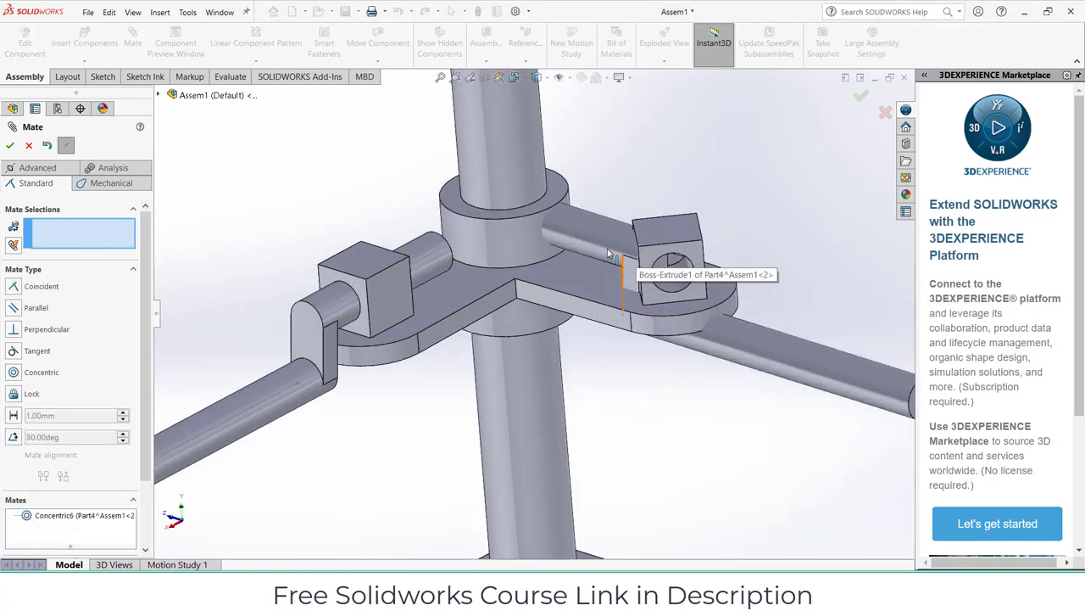
{"action": "left_click", "coordinate": [604, 253]}
{"action": "mouse_move", "coordinate": [605, 254]}
{"action": "middle_mouse_down"}
{"action": "mouse_move", "coordinate": [676, 255]}
{"action": "mouse_move", "coordinate": [673, 282]}
{"action": "middle_mouse_up"}
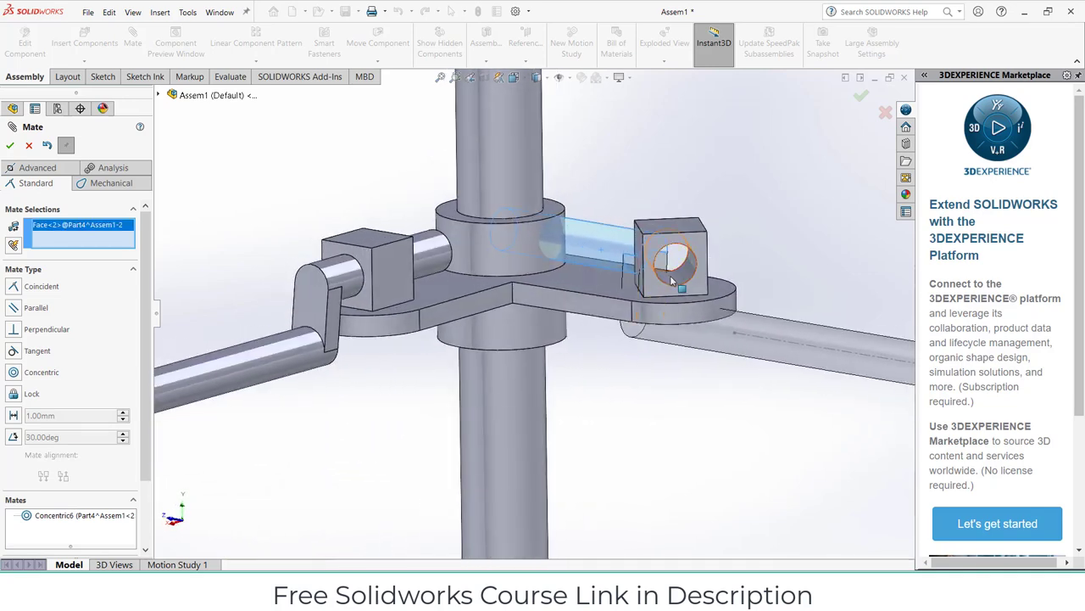
{"action": "left_click", "coordinate": [672, 282]}
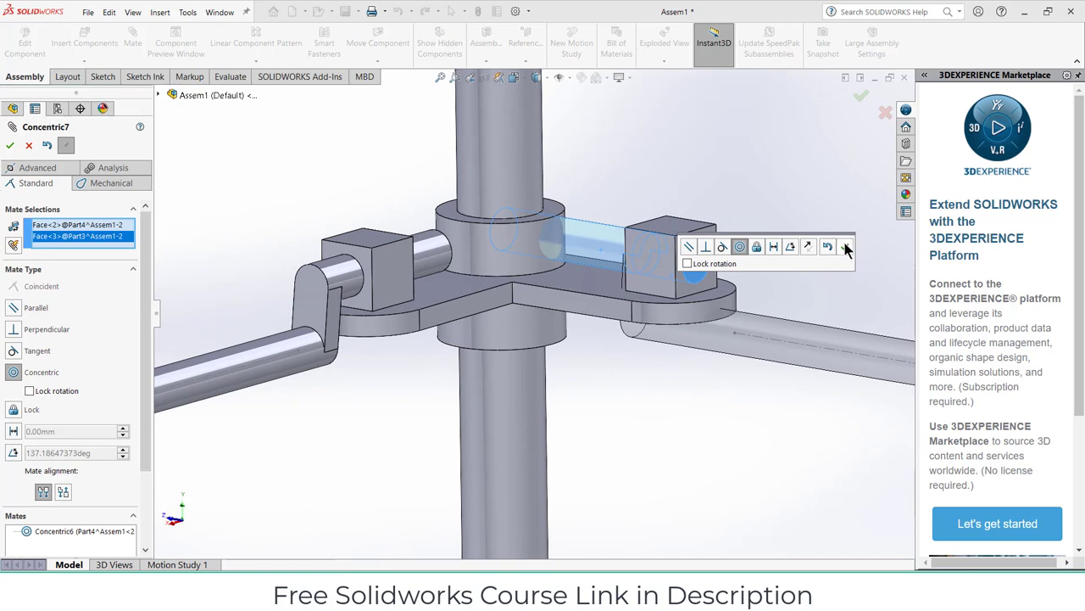
{"action": "left_click", "coordinate": [848, 246]}
{"action": "middle_click_drag", "start_coordinate": [820, 285], "coordinate": [749, 328]}
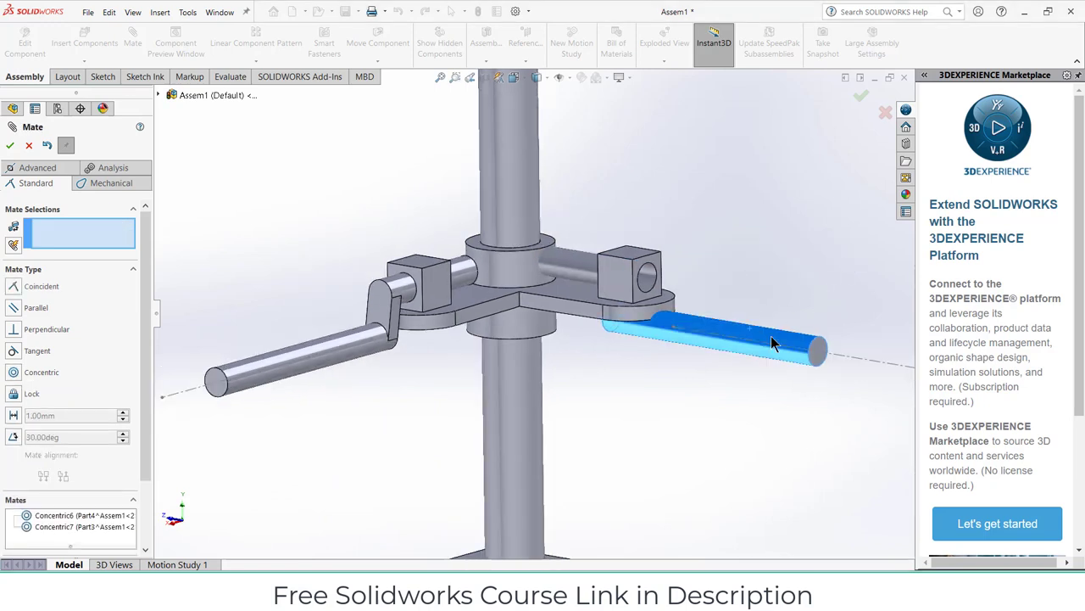
Step: Add a 15 mm distance mate between the right crank's bend face and its block
{"action": "mouse_move", "coordinate": [771, 343]}
{"action": "left_mouse_down"}
{"action": "mouse_move", "coordinate": [834, 356]}
{"action": "mouse_move", "coordinate": [678, 295]}
{"action": "mouse_move", "coordinate": [703, 308]}
{"action": "left_mouse_up"}
{"action": "middle_click_drag", "start_coordinate": [773, 290], "coordinate": [799, 356]}
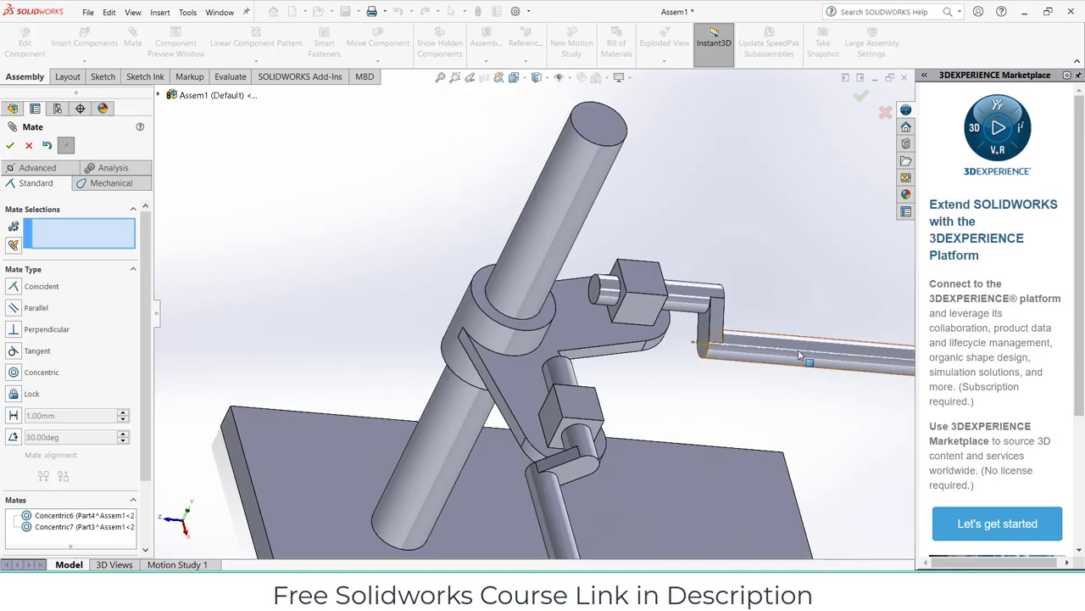
{"action": "scroll", "coordinate": [697, 318], "scroll_direction": "down", "scroll_amount": 2}
{"action": "mouse_move", "coordinate": [653, 331]}
{"action": "middle_mouse_down"}
{"action": "mouse_move", "coordinate": [686, 211]}
{"action": "mouse_move", "coordinate": [692, 327]}
{"action": "mouse_move", "coordinate": [555, 290]}
{"action": "middle_mouse_up"}
{"action": "scroll", "coordinate": [692, 326], "scroll_direction": "down", "scroll_amount": 2}
{"action": "left_click", "coordinate": [663, 329]}
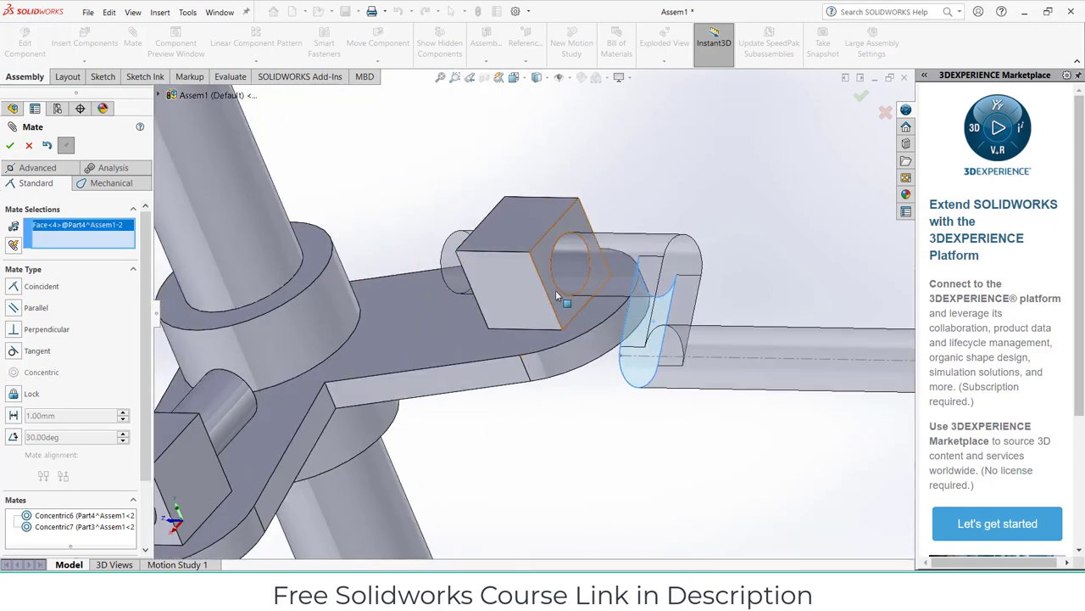
{"action": "left_click", "coordinate": [556, 291]}
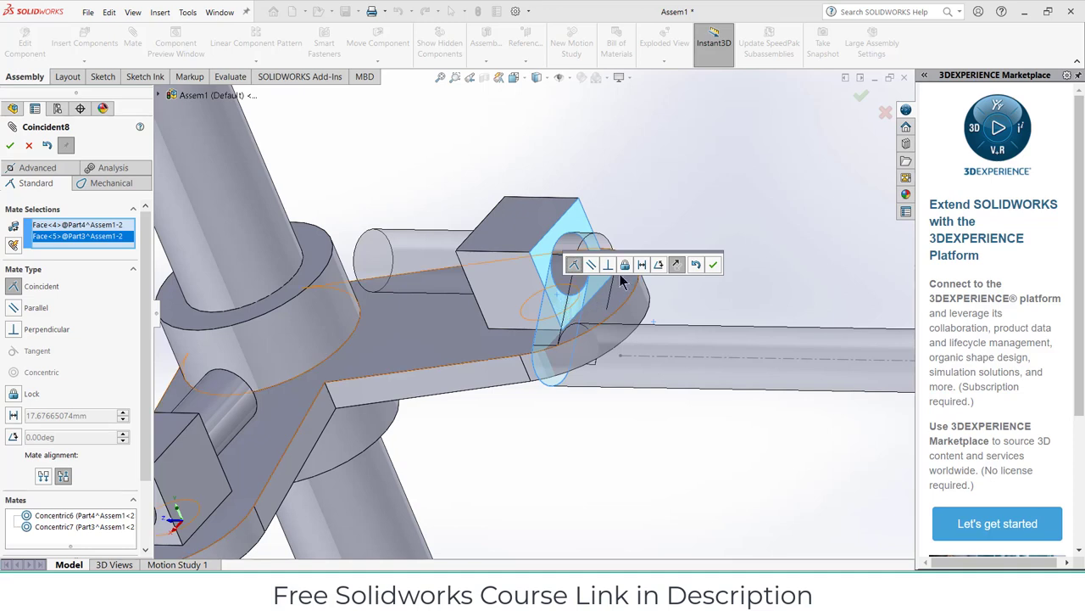
{"action": "left_click", "coordinate": [641, 266]}
{"action": "type", "text": "15"}
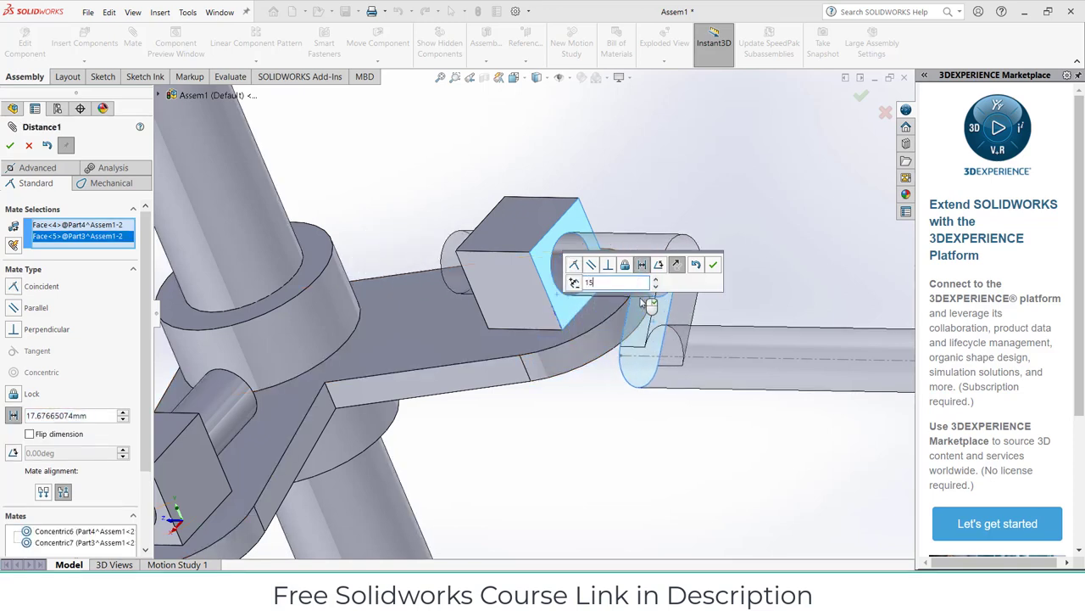
{"action": "key", "text": "Return"}
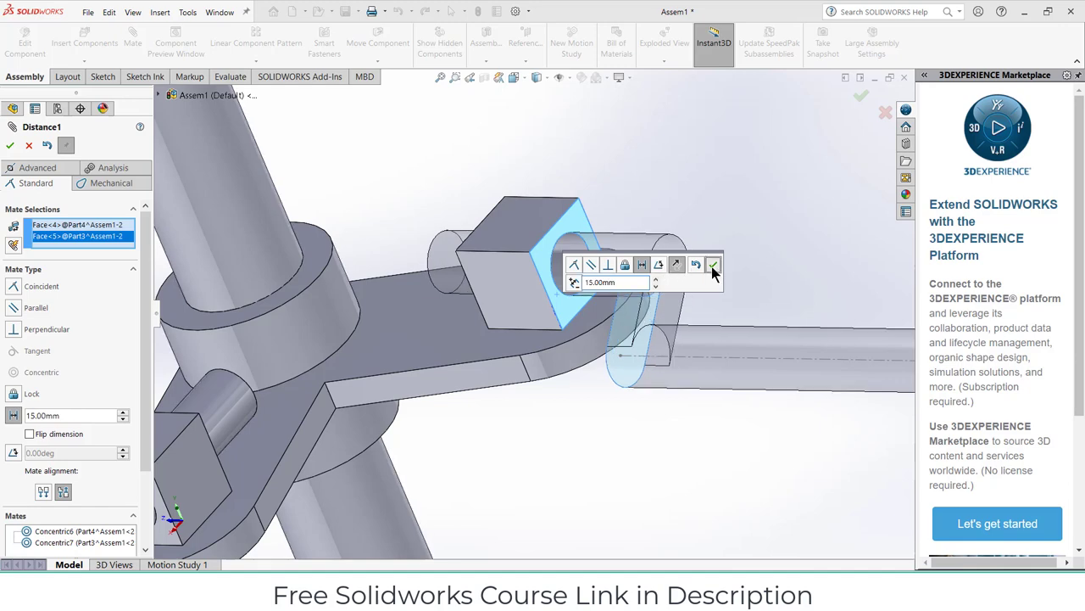
{"action": "left_click", "coordinate": [712, 265]}
Step: Add a second distance mate between the other crank's bend and block, then fit the view
{"action": "mouse_move", "coordinate": [631, 370]}
{"action": "middle_mouse_down"}
{"action": "mouse_move", "coordinate": [338, 384]}
{"action": "mouse_move", "coordinate": [348, 356]}
{"action": "middle_mouse_up"}
{"action": "left_click", "coordinate": [331, 392]}
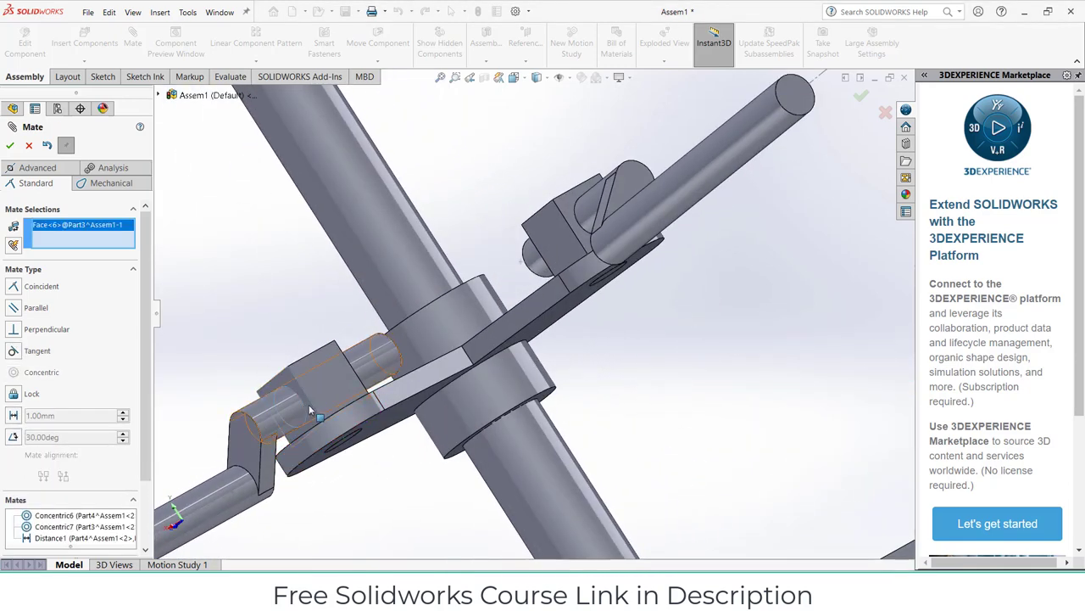
{"action": "mouse_move", "coordinate": [331, 392]}
{"action": "middle_mouse_down"}
{"action": "mouse_move", "coordinate": [489, 387]}
{"action": "mouse_move", "coordinate": [519, 399]}
{"action": "mouse_move", "coordinate": [383, 462]}
{"action": "middle_mouse_up"}
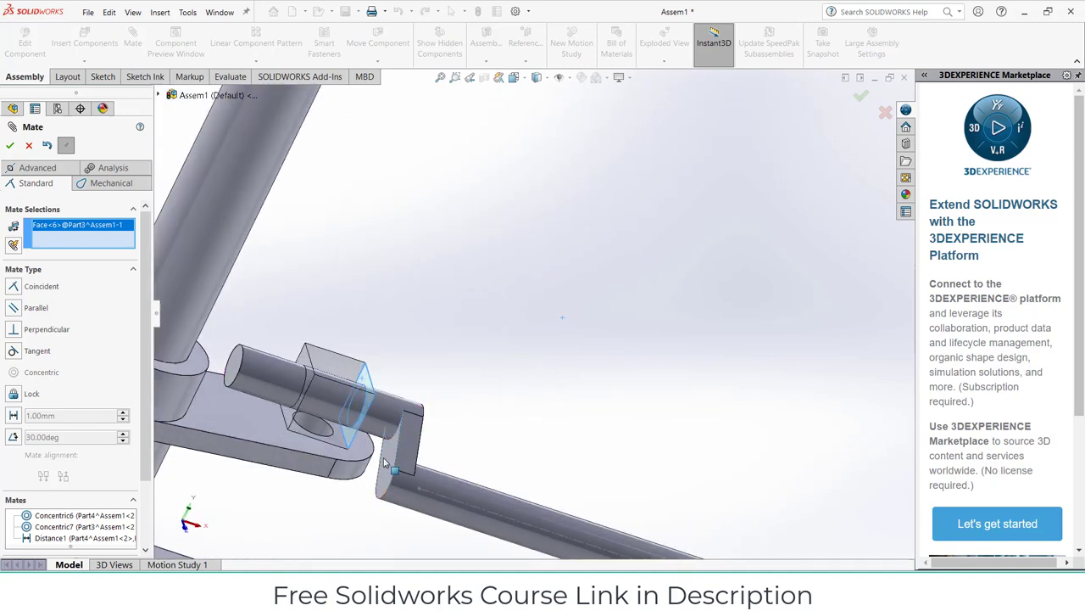
{"action": "left_click", "coordinate": [384, 462]}
{"action": "left_click", "coordinate": [298, 478]}
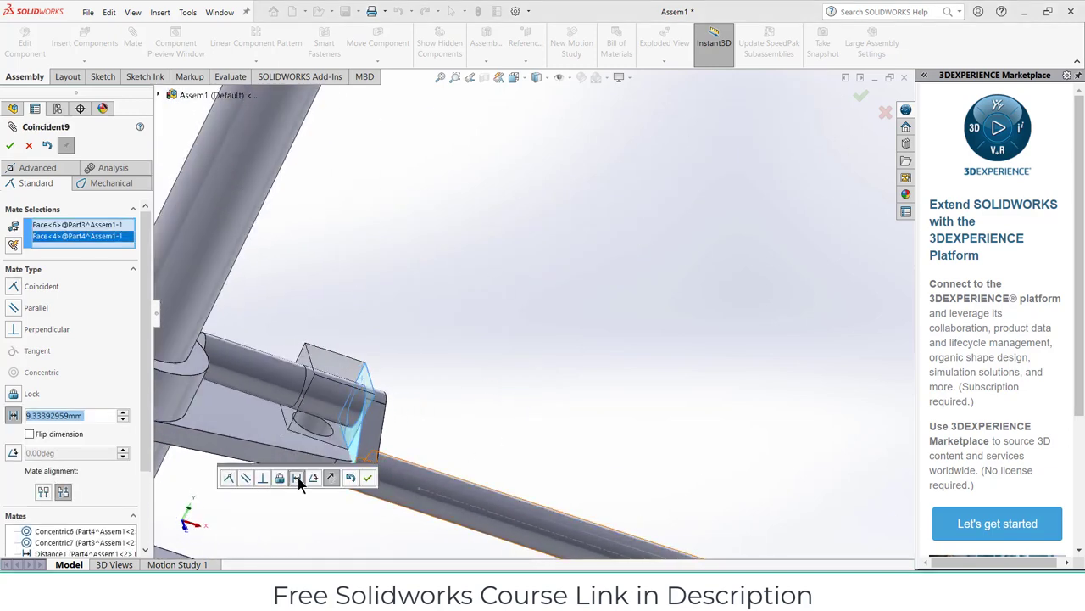
{"action": "type", "text": "10"}
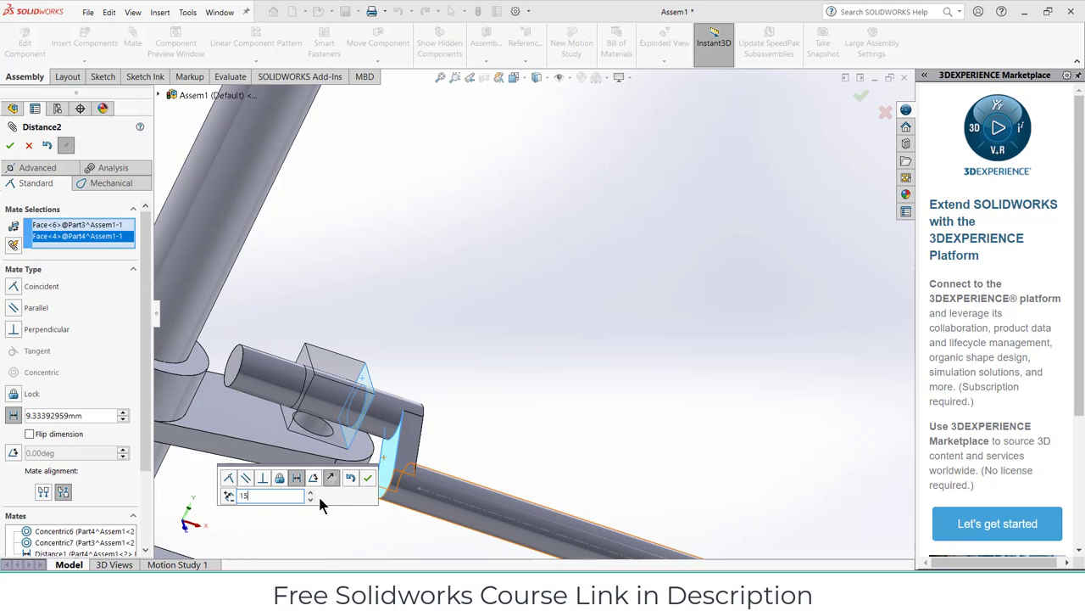
{"action": "key", "text": "Return"}
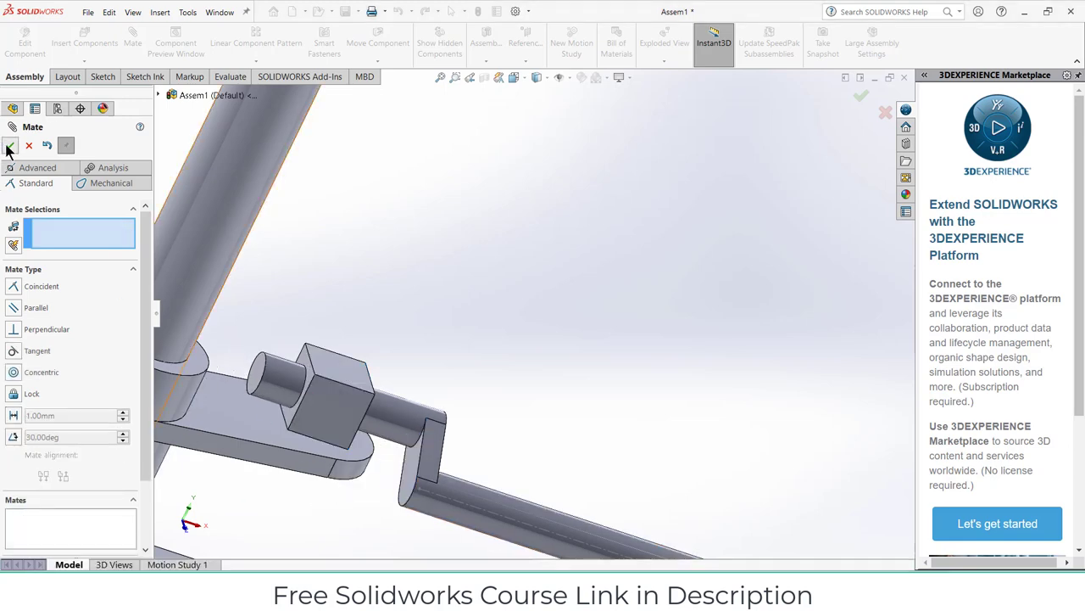
{"action": "left_click", "coordinate": [10, 145]}
{"action": "key", "text": "f"}
{"action": "middle_click_drag", "start_coordinate": [434, 337], "coordinate": [438, 342]}
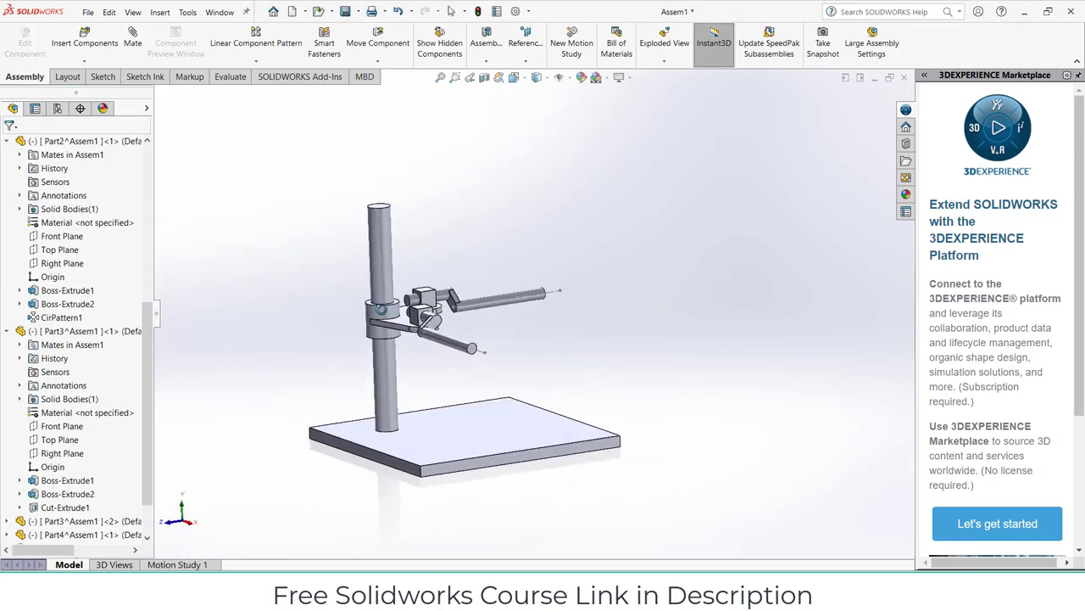
Step: Swing the clamp arm around the vertical pole, with both cranks following
{"action": "scroll", "coordinate": [438, 342], "scroll_direction": "down", "scroll_amount": 2}
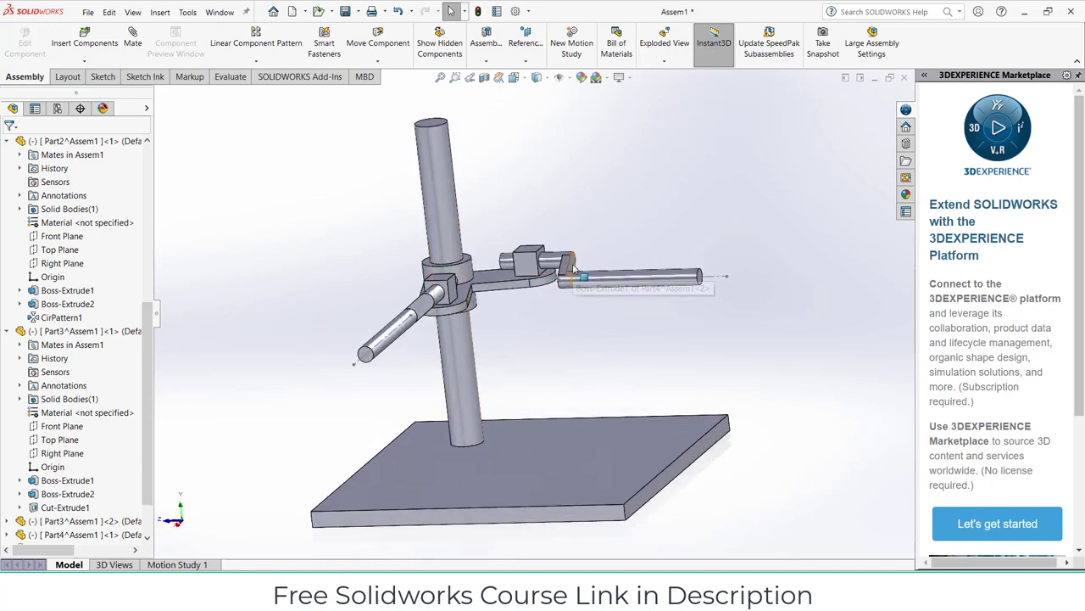
{"action": "mouse_move", "coordinate": [576, 268]}
{"action": "left_mouse_down"}
{"action": "mouse_move", "coordinate": [527, 328]}
{"action": "mouse_move", "coordinate": [601, 301]}
{"action": "mouse_move", "coordinate": [606, 200]}
{"action": "left_mouse_up"}
{"action": "key", "text": "Escape"}
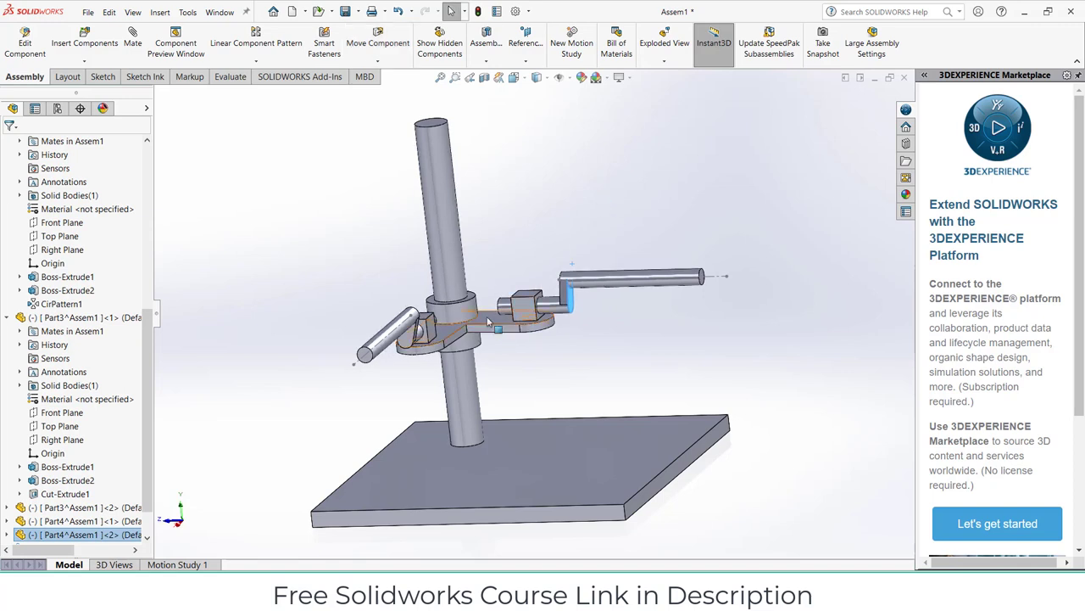
{"action": "mouse_move", "coordinate": [488, 321]}
{"action": "left_mouse_down"}
{"action": "mouse_move", "coordinate": [465, 297]}
{"action": "mouse_move", "coordinate": [409, 300]}
{"action": "mouse_move", "coordinate": [513, 320]}
{"action": "mouse_move", "coordinate": [394, 346]}
{"action": "mouse_move", "coordinate": [511, 379]}
{"action": "mouse_move", "coordinate": [550, 287]}
{"action": "mouse_move", "coordinate": [560, 298]}
{"action": "left_mouse_up"}
Step: Edit the base-and-pole part and start a sketch on the plate's side face
{"action": "key", "text": "Escape"}
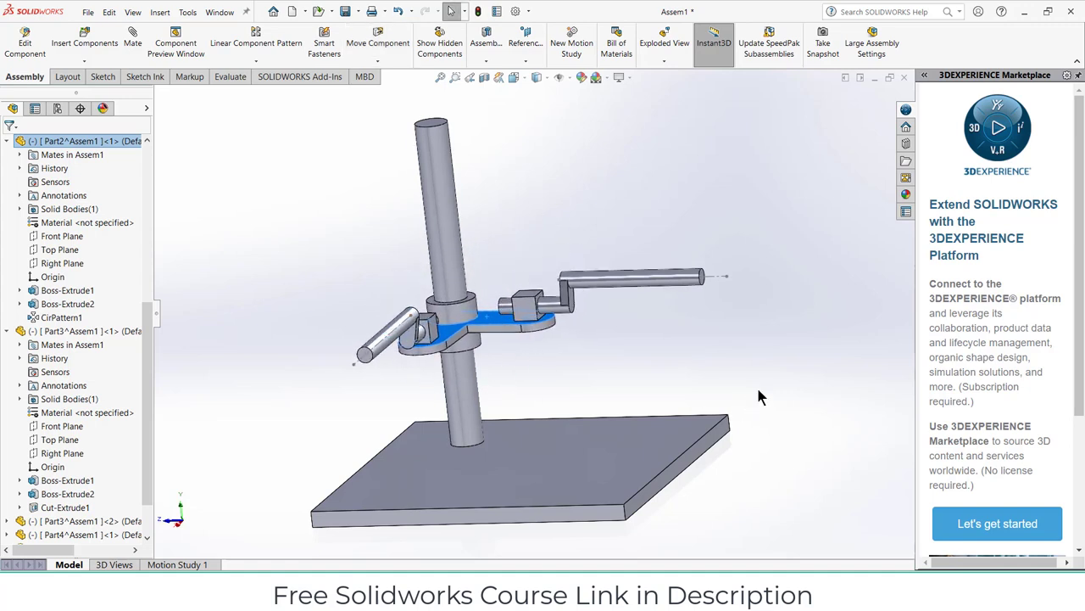
{"action": "left_click", "coordinate": [768, 377]}
{"action": "left_click", "coordinate": [619, 454]}
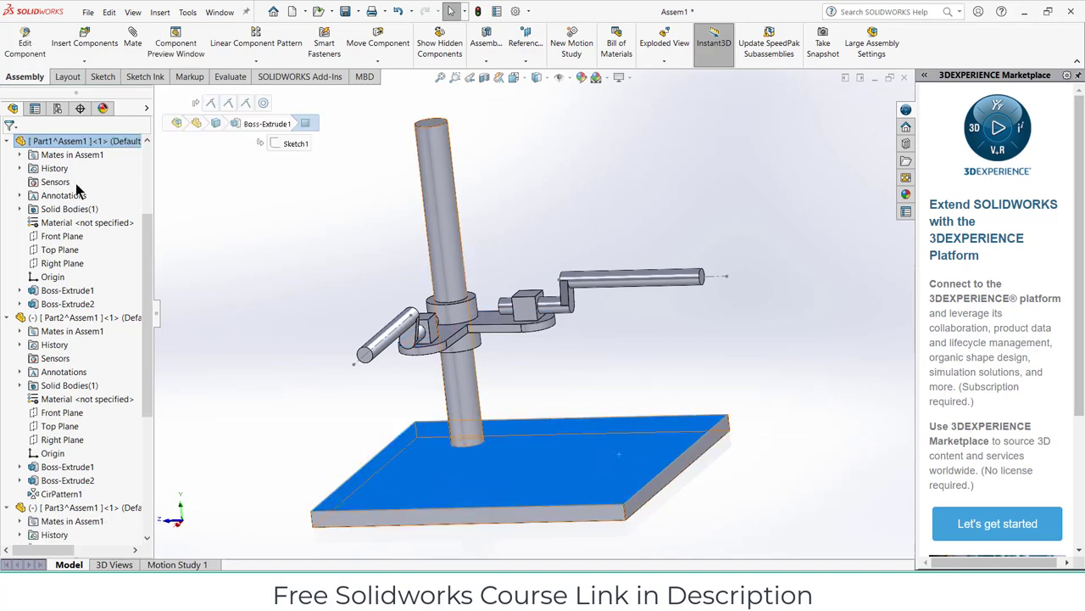
{"action": "left_click", "coordinate": [304, 182]}
{"action": "left_click", "coordinate": [462, 398]}
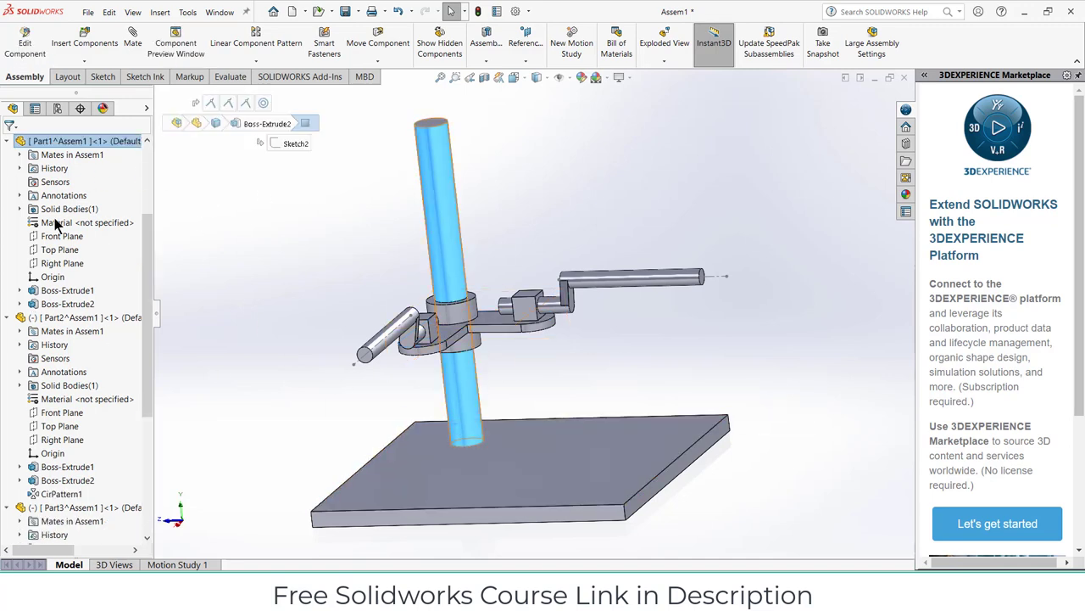
{"action": "left_click", "coordinate": [25, 43]}
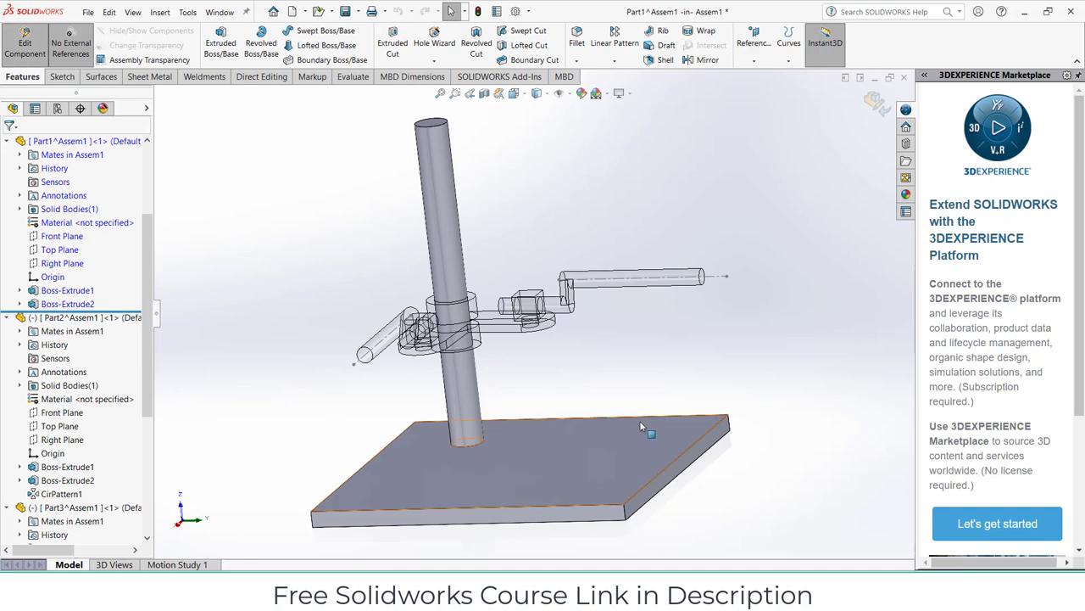
{"action": "scroll", "coordinate": [669, 436], "scroll_direction": "down", "scroll_amount": 2}
{"action": "left_click", "coordinate": [697, 454]}
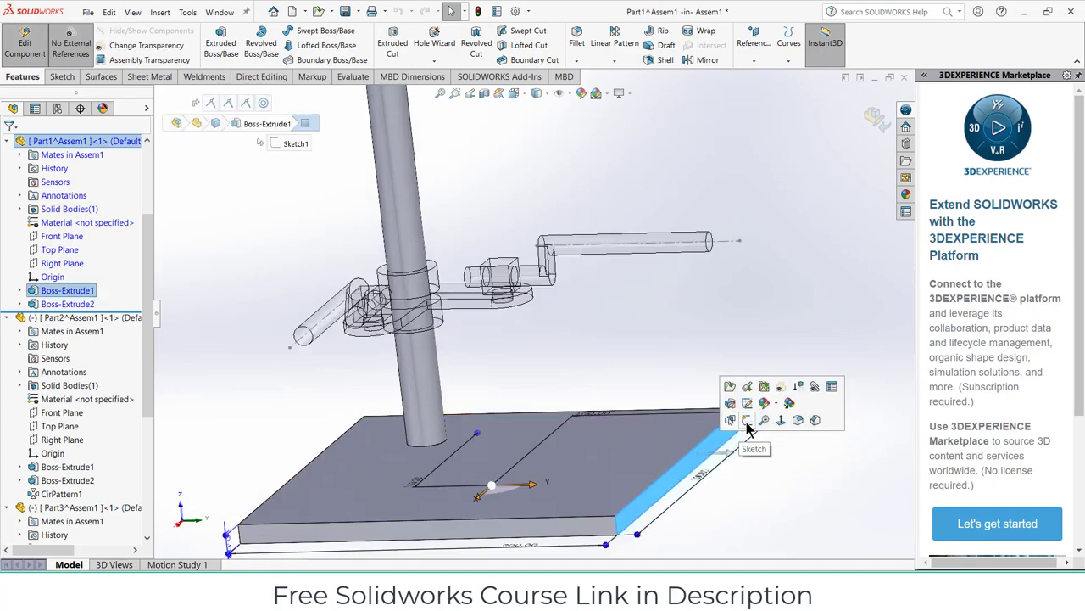
{"action": "key", "text": "s"}
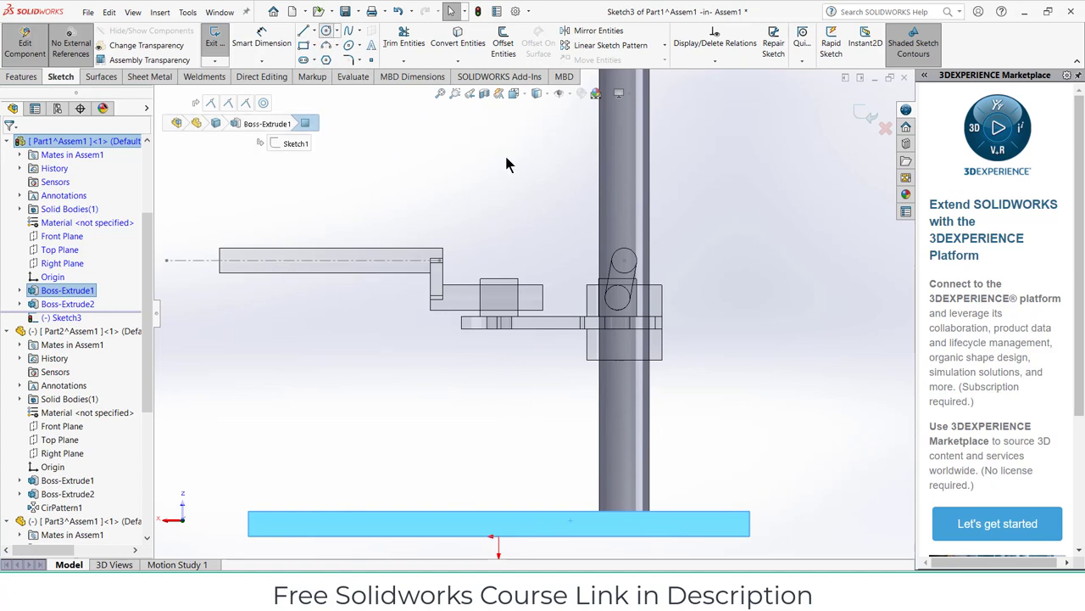
Step: Draw an R5 circle and a larger concentric circle at the shaft end, plus a rectangle to the plate
{"action": "left_click", "coordinate": [624, 261]}
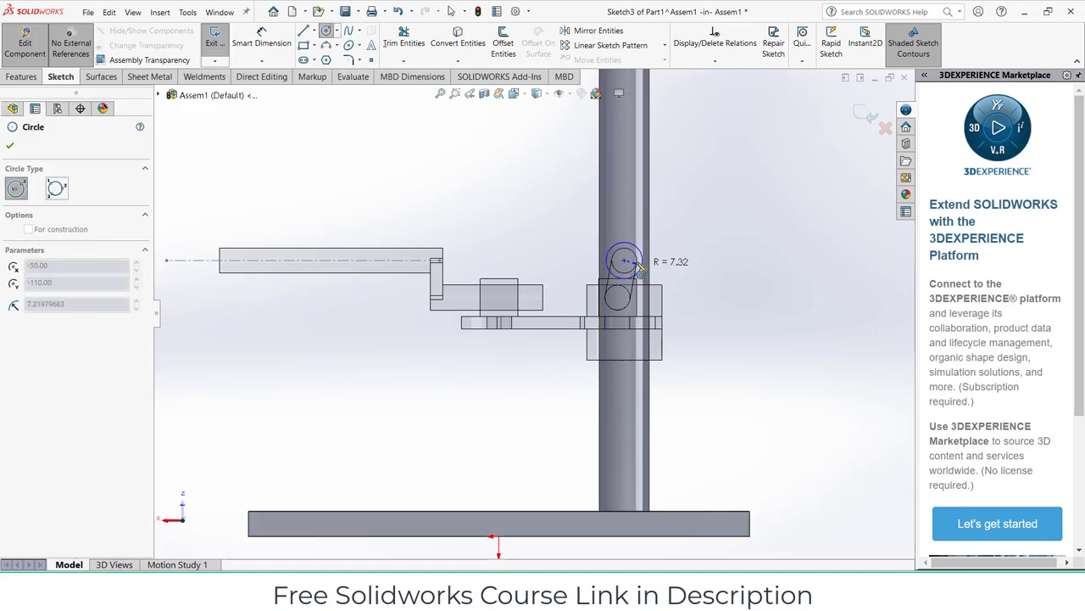
{"action": "type", "text": "5"}
{"action": "left_click", "coordinate": [641, 270]}
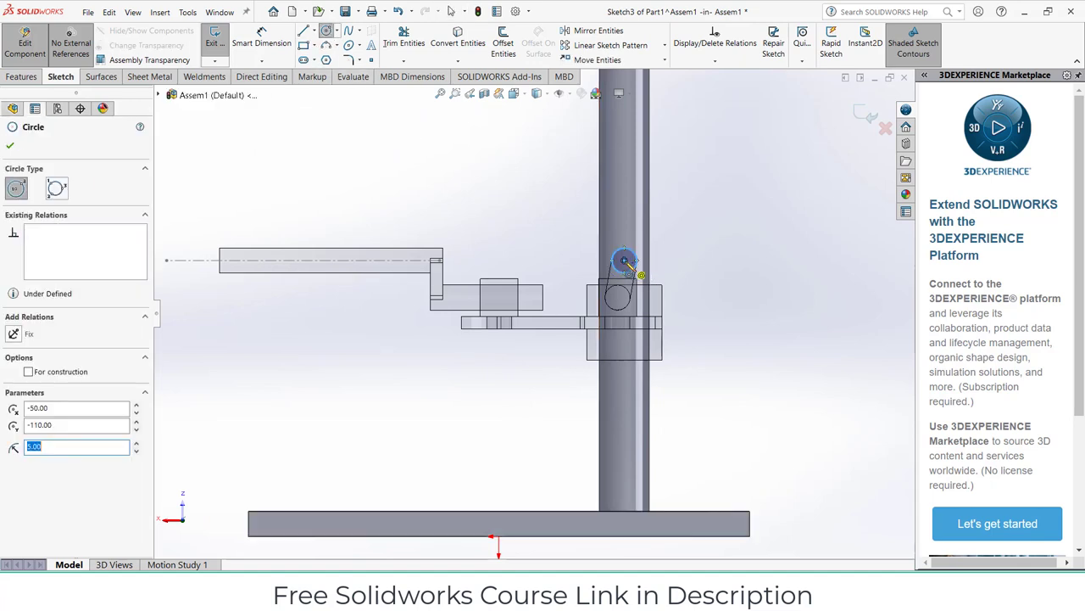
{"action": "left_click", "coordinate": [625, 262]}
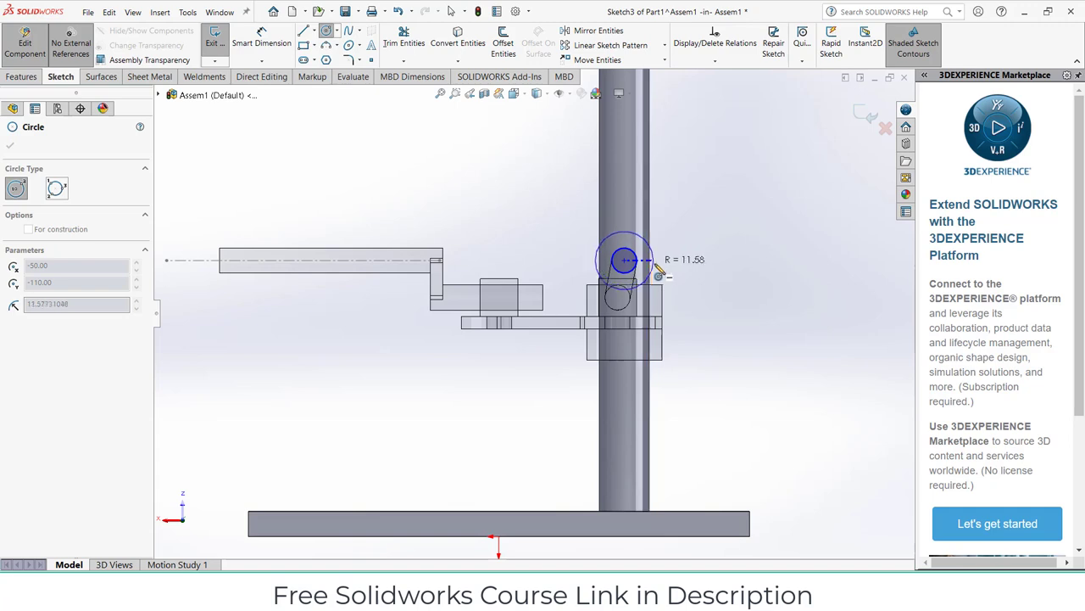
{"action": "left_click", "coordinate": [652, 272]}
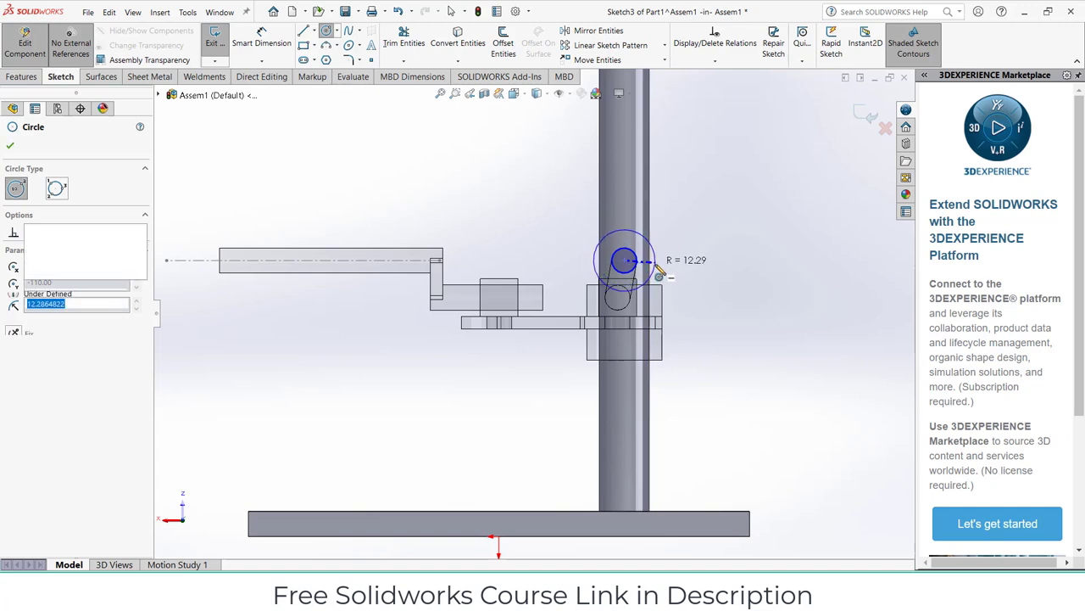
{"action": "left_click", "coordinate": [303, 47]}
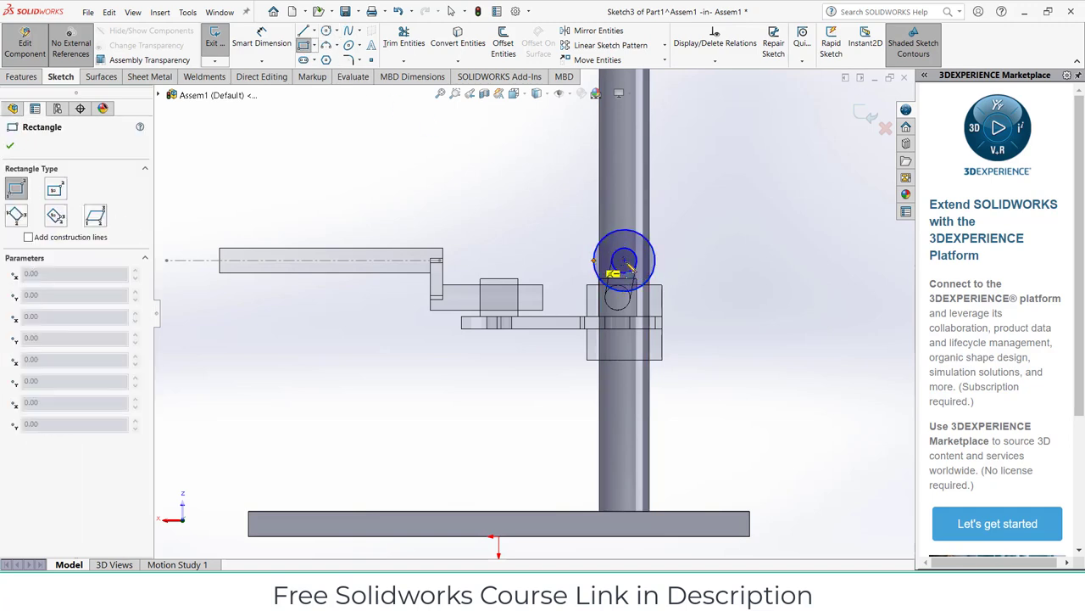
{"action": "left_click", "coordinate": [593, 260]}
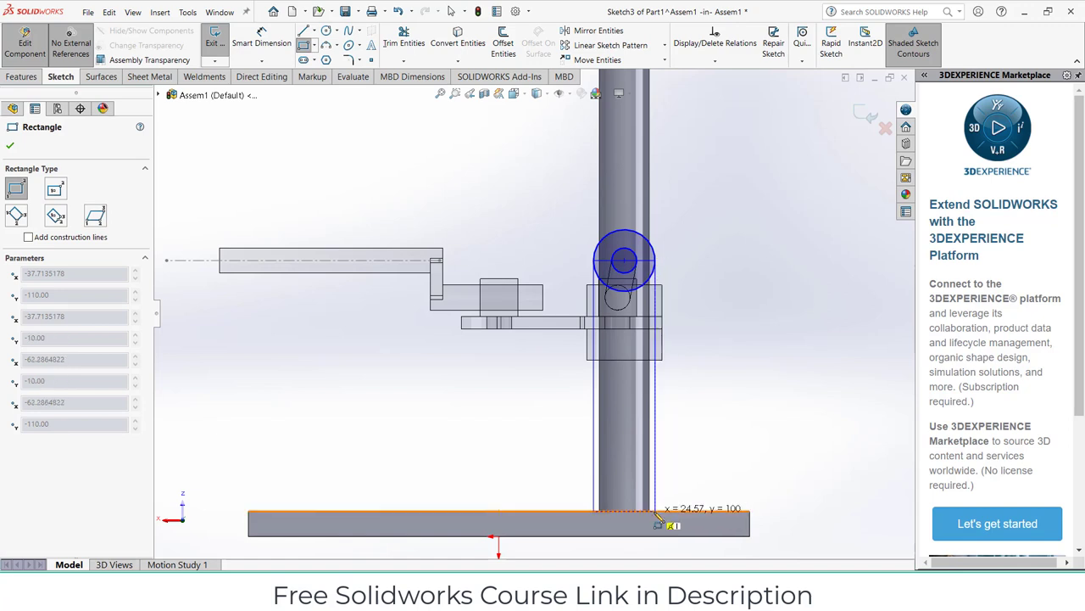
{"action": "left_click", "coordinate": [655, 511]}
Step: Extrude the two circle regions and the rectangle region 20 mm deep, flipped to the other side
{"action": "left_click", "coordinate": [7, 78]}
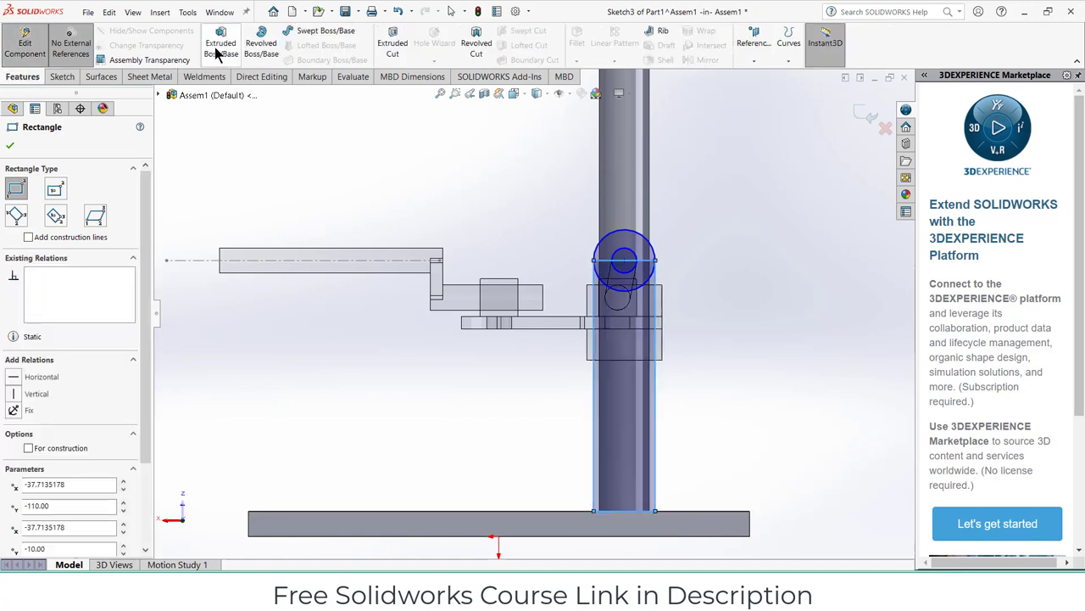
{"action": "left_click", "coordinate": [220, 42]}
{"action": "scroll", "coordinate": [637, 251], "scroll_direction": "down", "scroll_amount": 5}
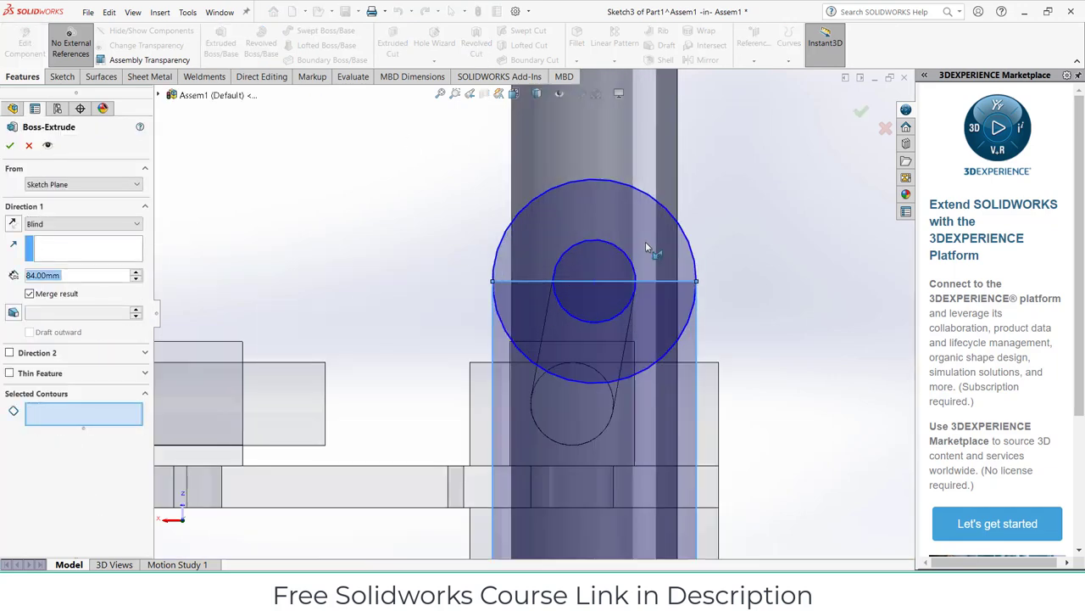
{"action": "left_click", "coordinate": [645, 241]}
{"action": "left_click", "coordinate": [648, 316]}
{"action": "left_click", "coordinate": [638, 423]}
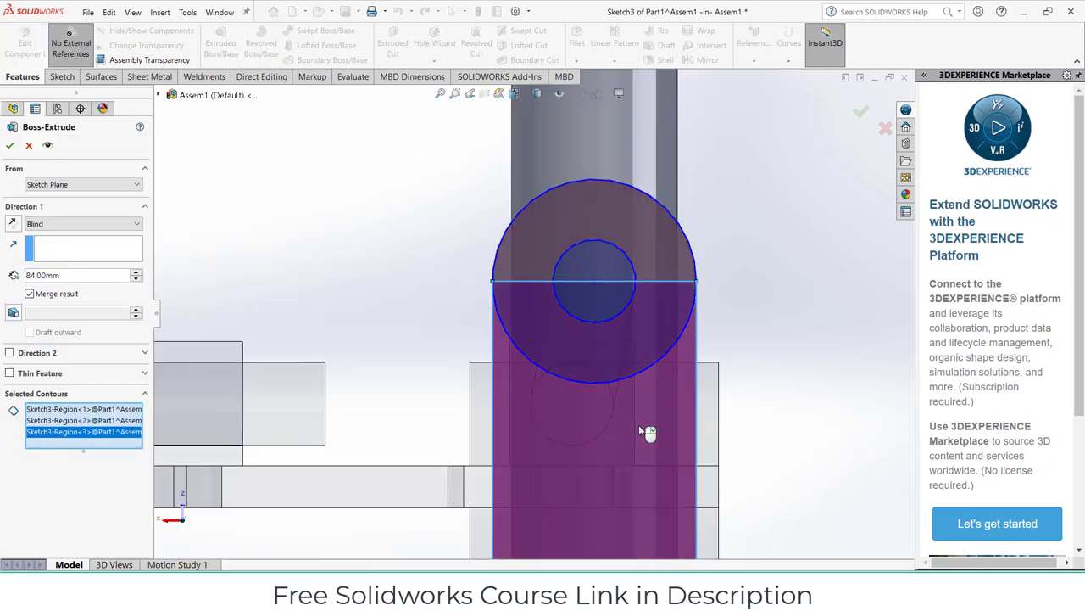
{"action": "scroll", "coordinate": [647, 432], "scroll_direction": "up", "scroll_amount": 3}
{"action": "mouse_move", "coordinate": [647, 431]}
{"action": "middle_mouse_down"}
{"action": "mouse_move", "coordinate": [659, 419]}
{"action": "mouse_move", "coordinate": [679, 424]}
{"action": "middle_mouse_up"}
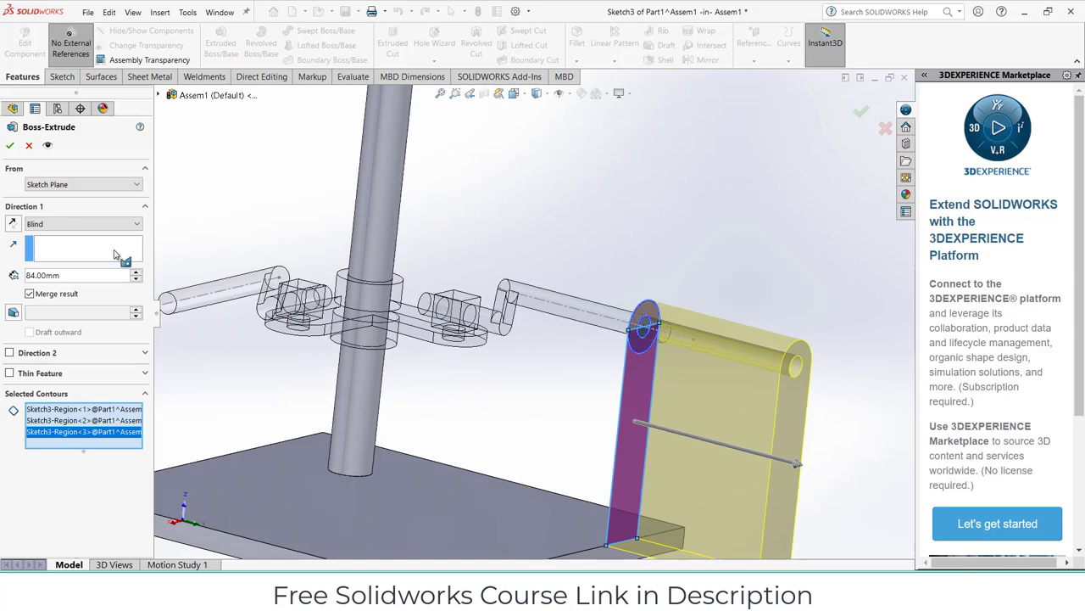
{"action": "left_click", "coordinate": [10, 225]}
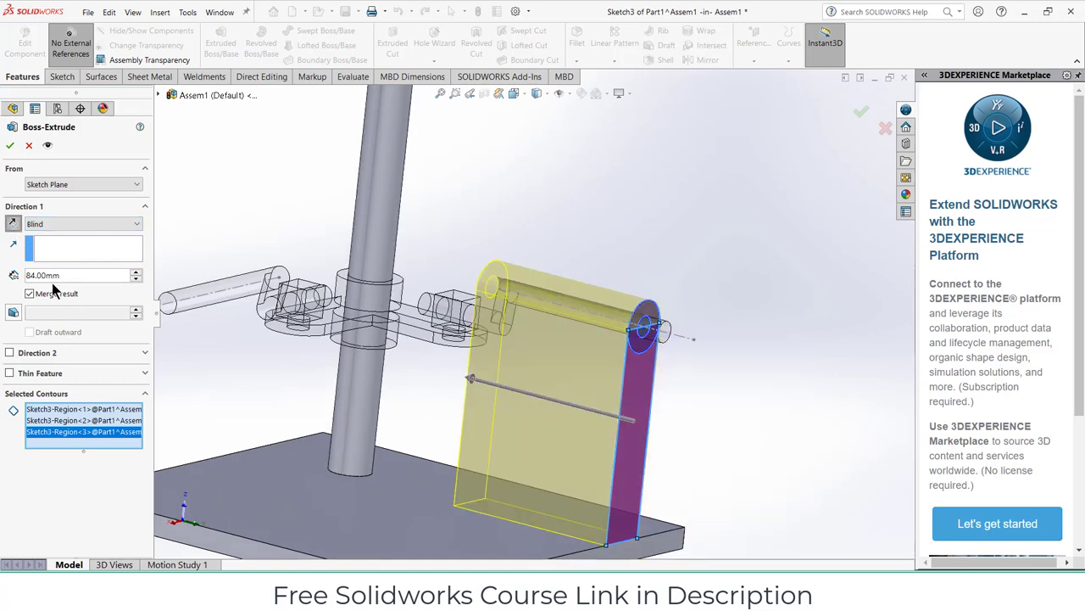
{"action": "type", "text": "20"}
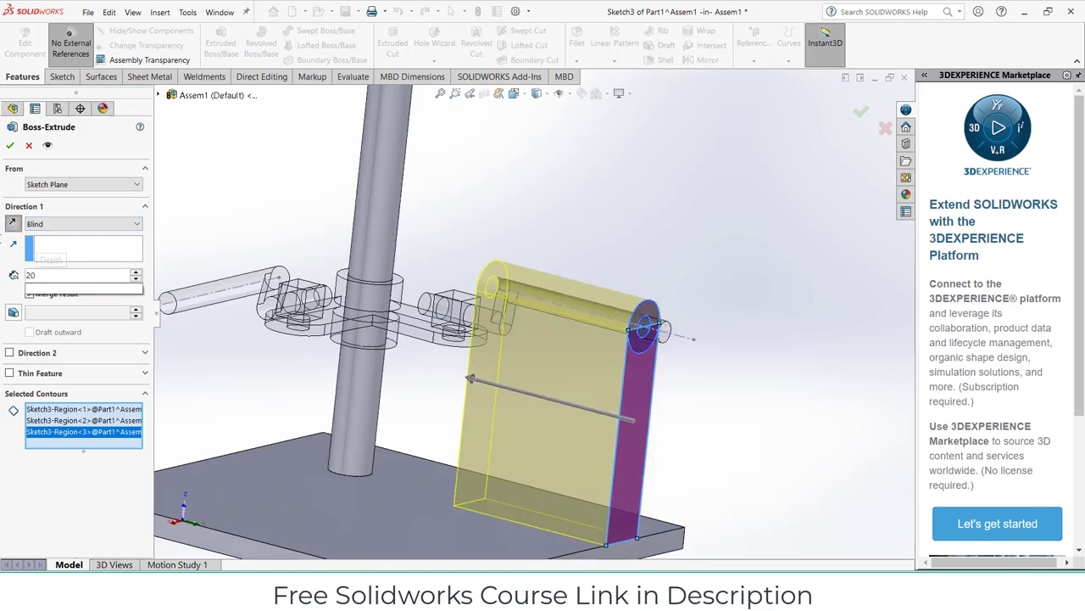
{"action": "key", "text": "Return"}
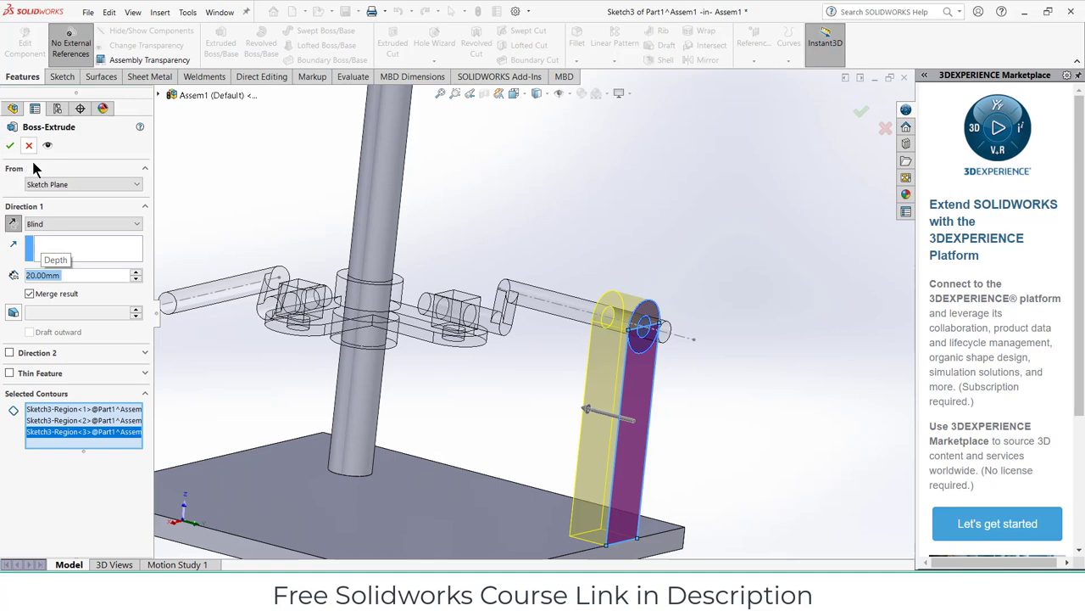
Step: Start the extrusion at a 30 mm offset from the sketch and finish the bracket
{"action": "left_click", "coordinate": [76, 188]}
{"action": "left_click", "coordinate": [71, 226]}
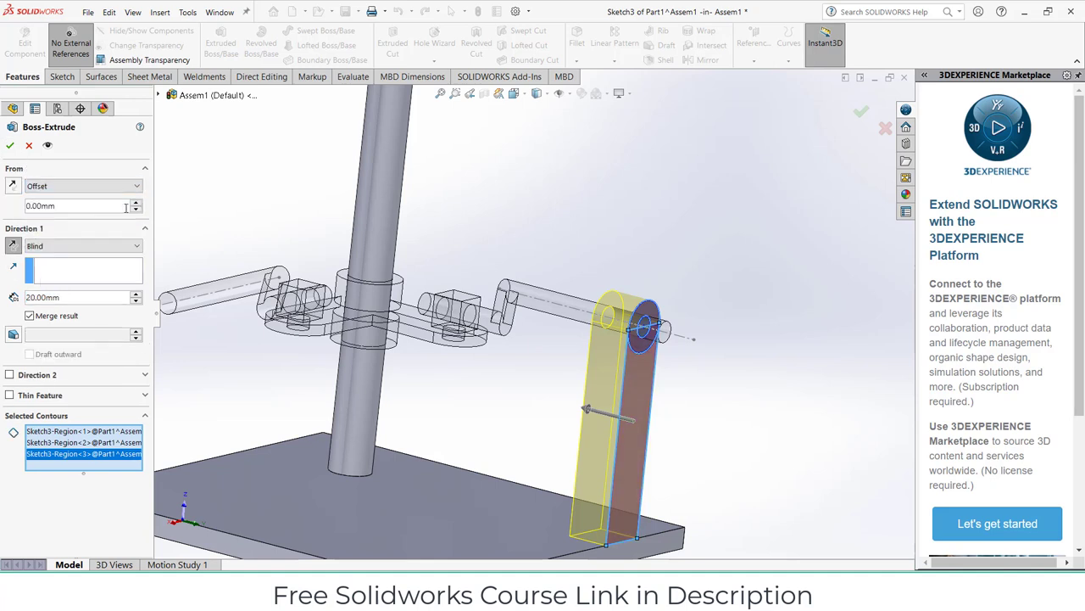
{"action": "left_click", "coordinate": [137, 204]}
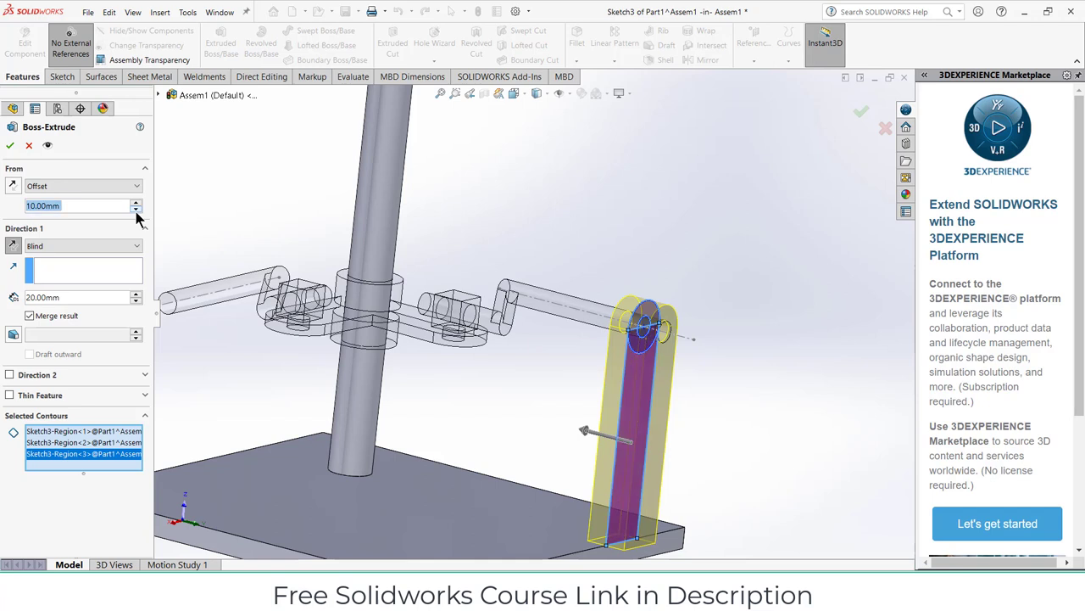
{"action": "left_click", "coordinate": [12, 246]}
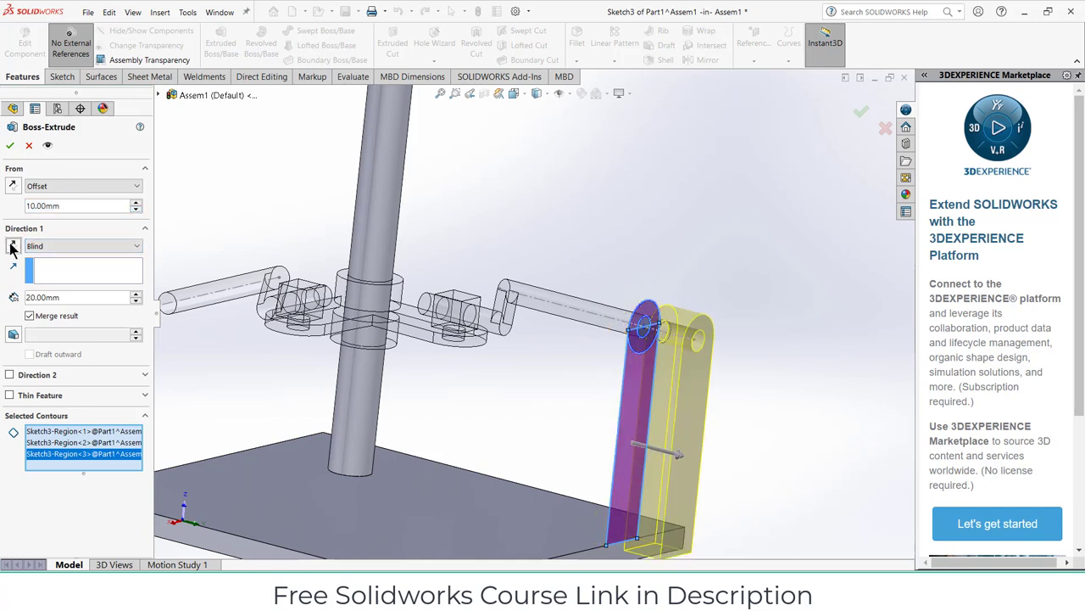
{"action": "left_click", "coordinate": [137, 205]}
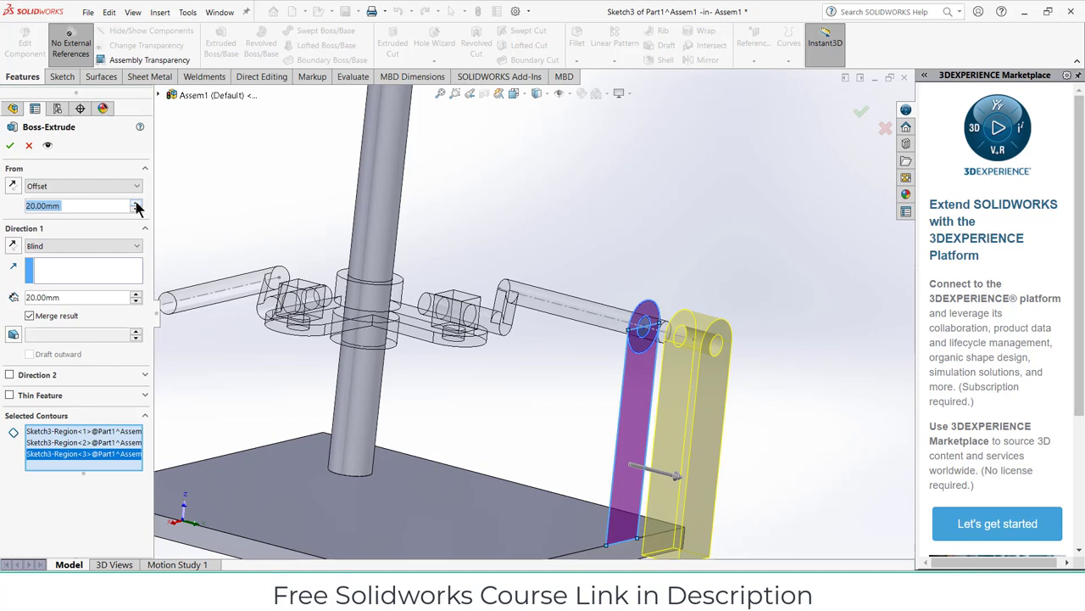
{"action": "left_click", "coordinate": [13, 186]}
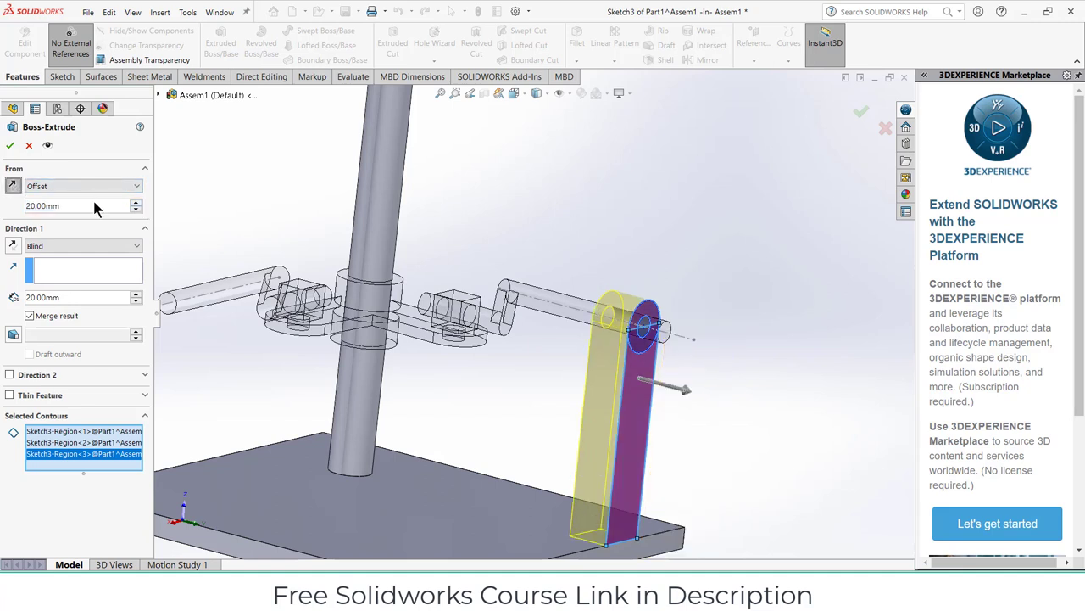
{"action": "left_click", "coordinate": [137, 204]}
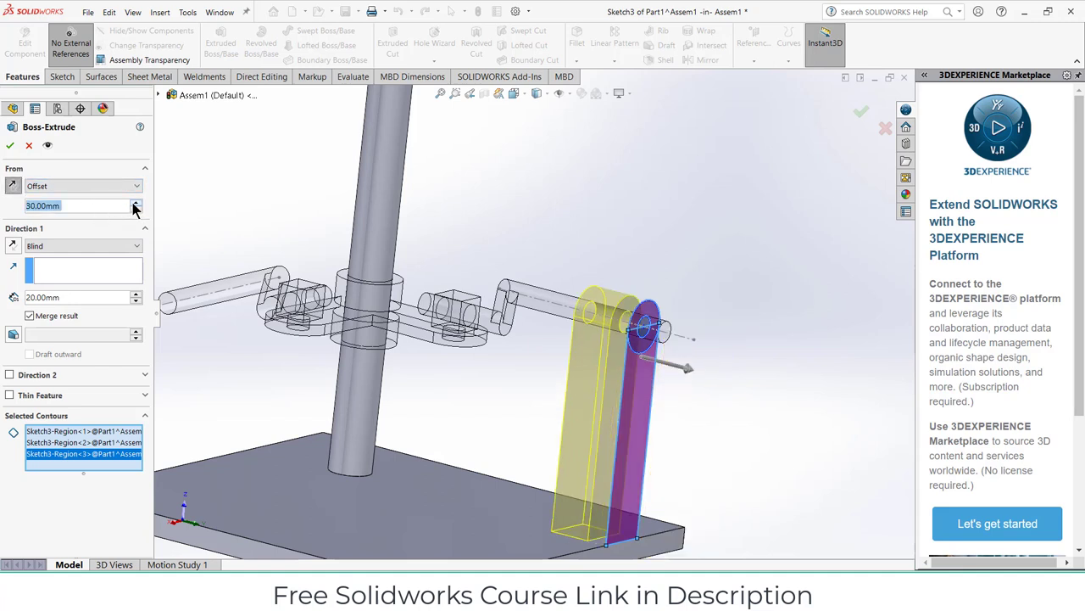
{"action": "left_click", "coordinate": [12, 146]}
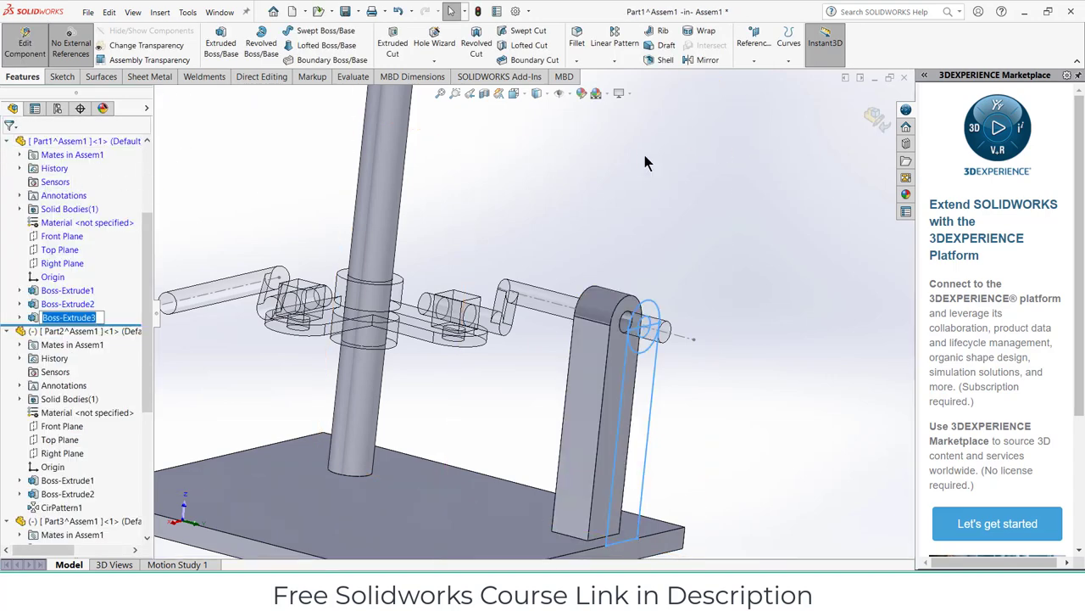
Step: Circular-pattern the bracket around the vertical post onto the opposite side
{"action": "left_click", "coordinate": [609, 63]}
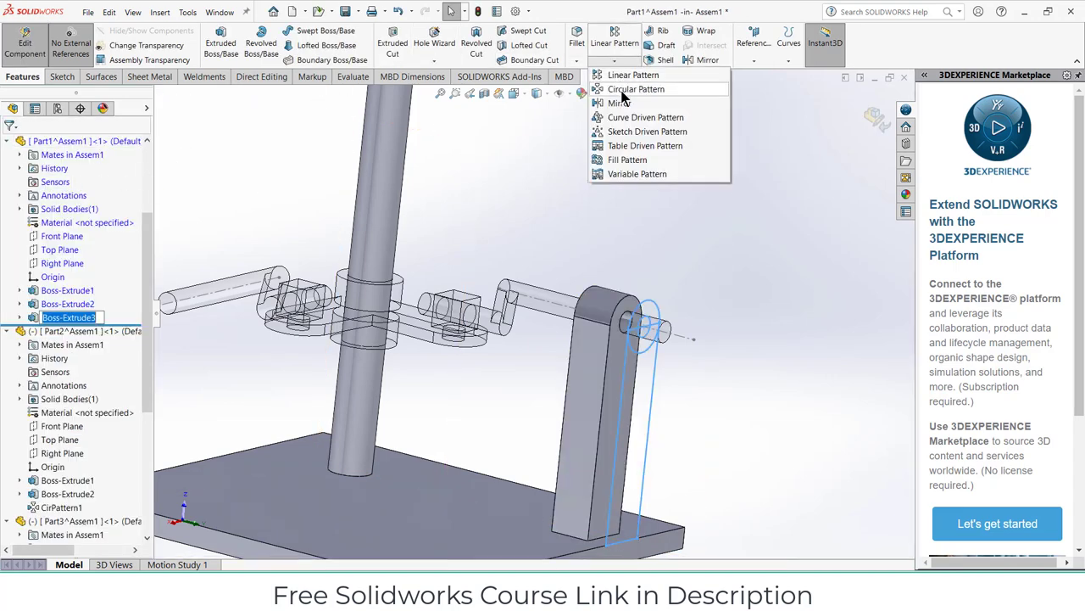
{"action": "left_click", "coordinate": [621, 90]}
{"action": "left_click", "coordinate": [373, 379]}
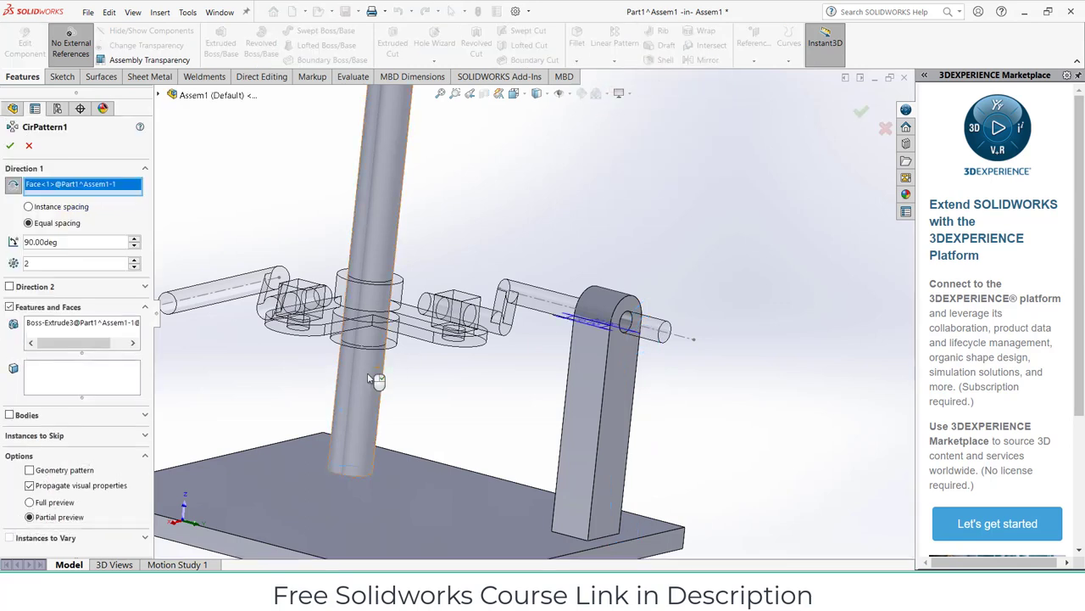
{"action": "left_click", "coordinate": [102, 381]}
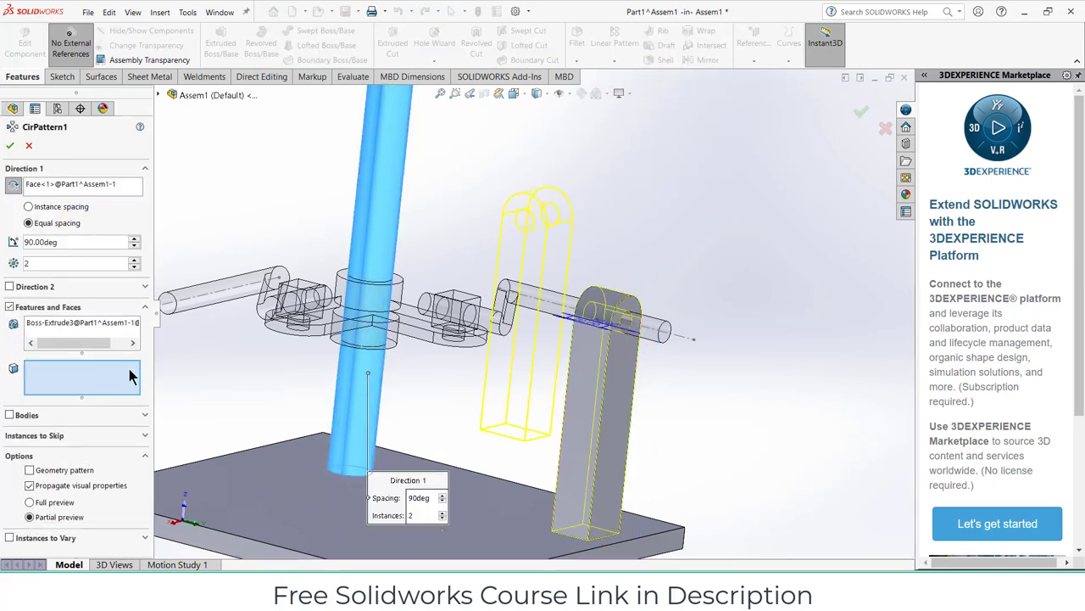
{"action": "left_click", "coordinate": [12, 186]}
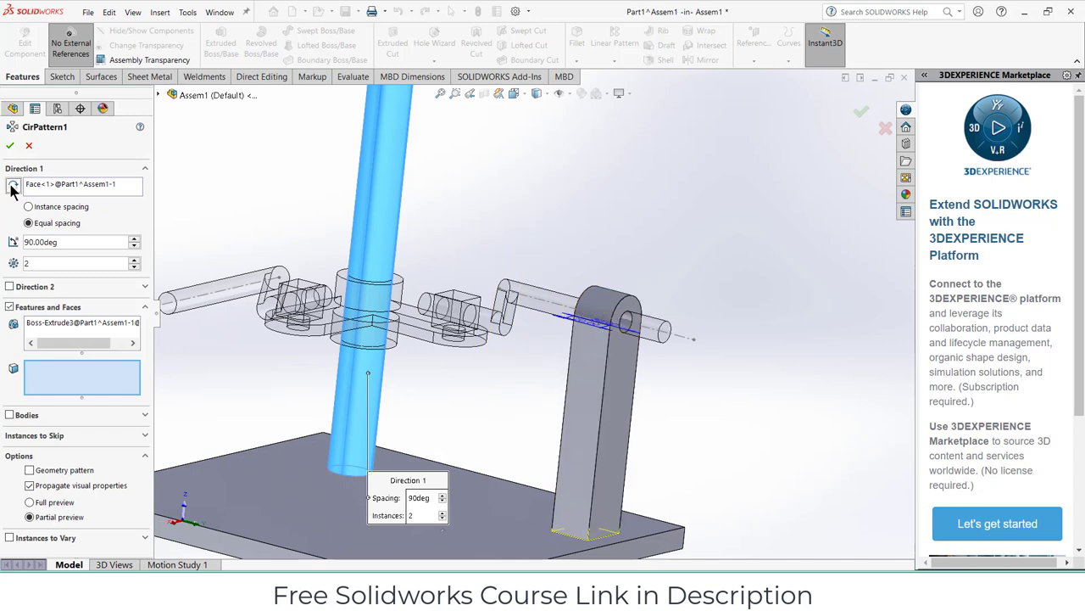
{"action": "left_click", "coordinate": [10, 145]}
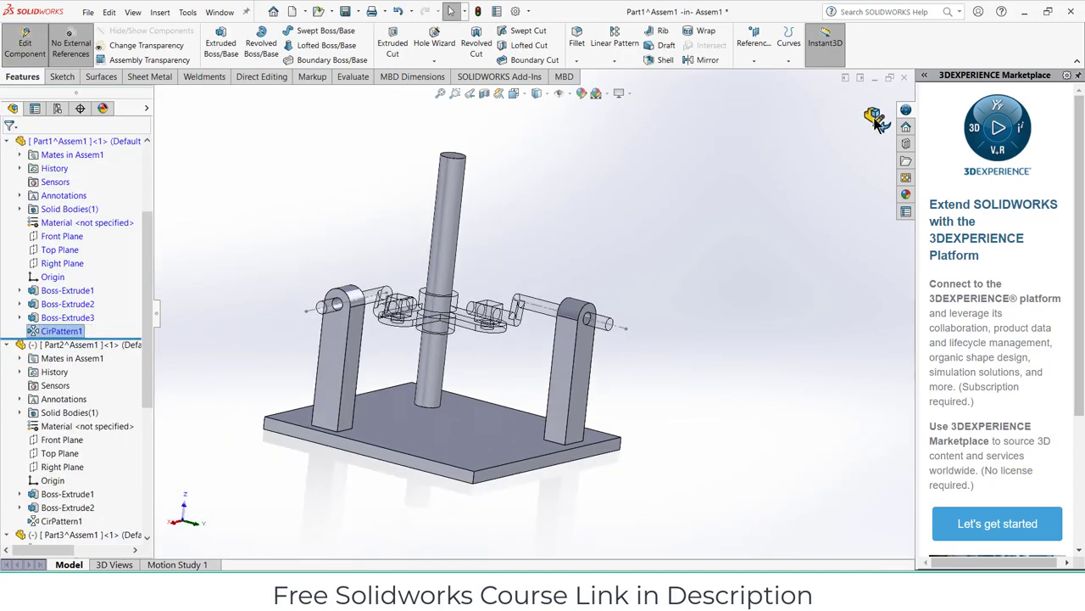
Step: Exit part editing back to the assembly and reorient the view
{"action": "left_click", "coordinate": [877, 119]}
{"action": "middle_click_drag", "start_coordinate": [676, 265], "coordinate": [678, 279]}
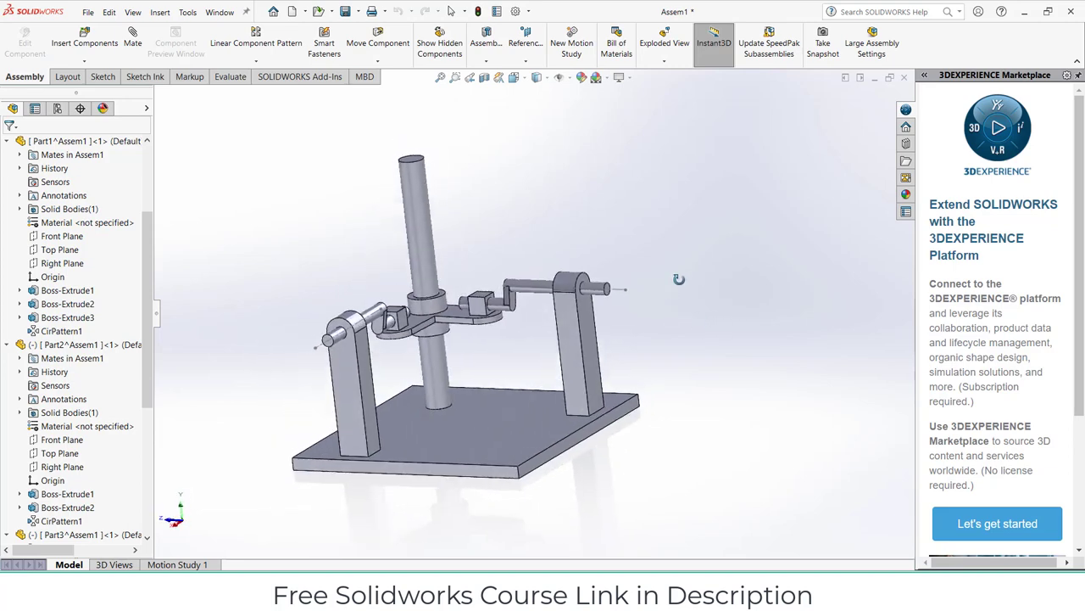
{"action": "scroll", "coordinate": [487, 327], "scroll_direction": "down", "scroll_amount": 3}
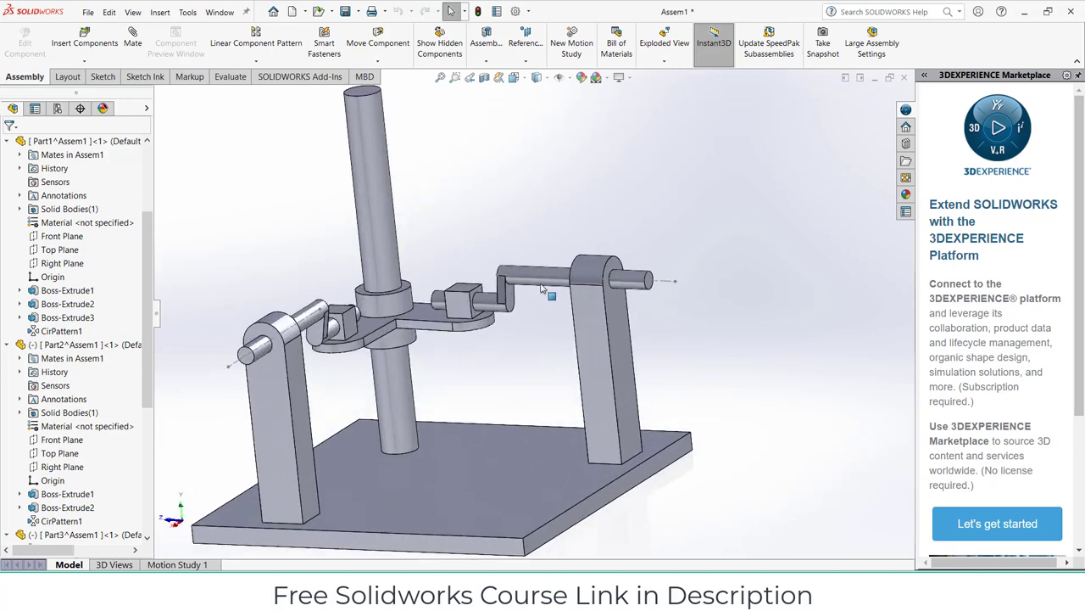
Step: Add a rotary motor on the crank shaft face in Motion Study 1
{"action": "left_click", "coordinate": [185, 565]}
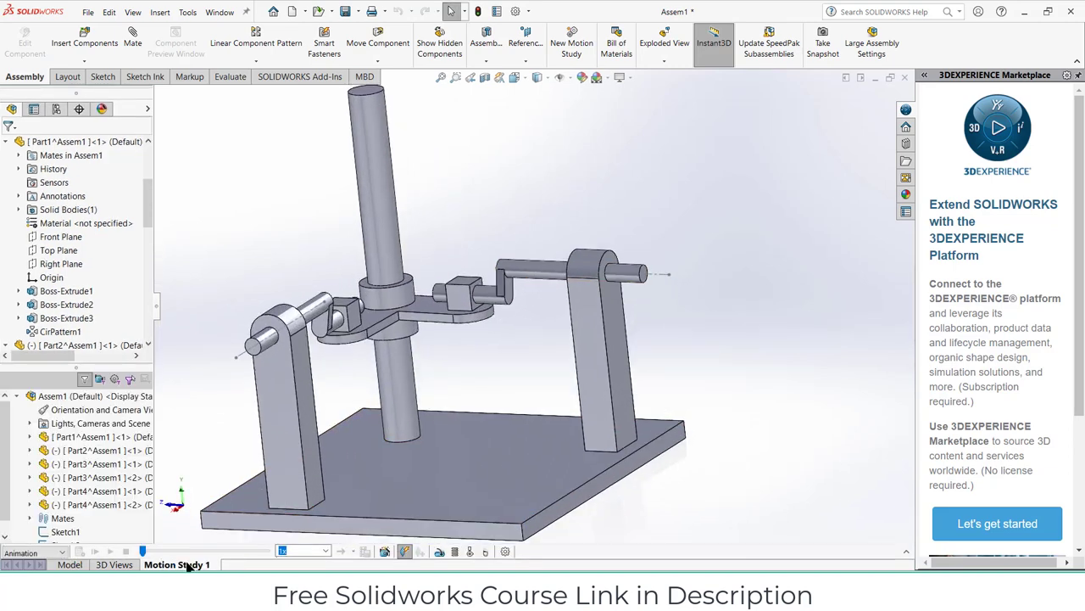
{"action": "left_click", "coordinate": [440, 552]}
{"action": "left_click", "coordinate": [551, 274]}
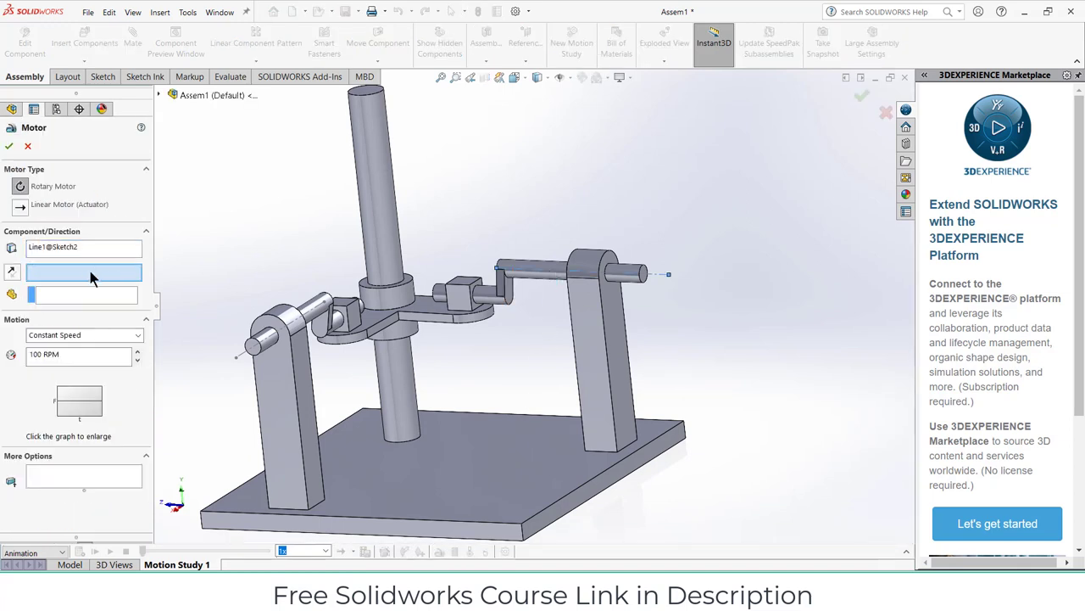
{"action": "left_click", "coordinate": [544, 268]}
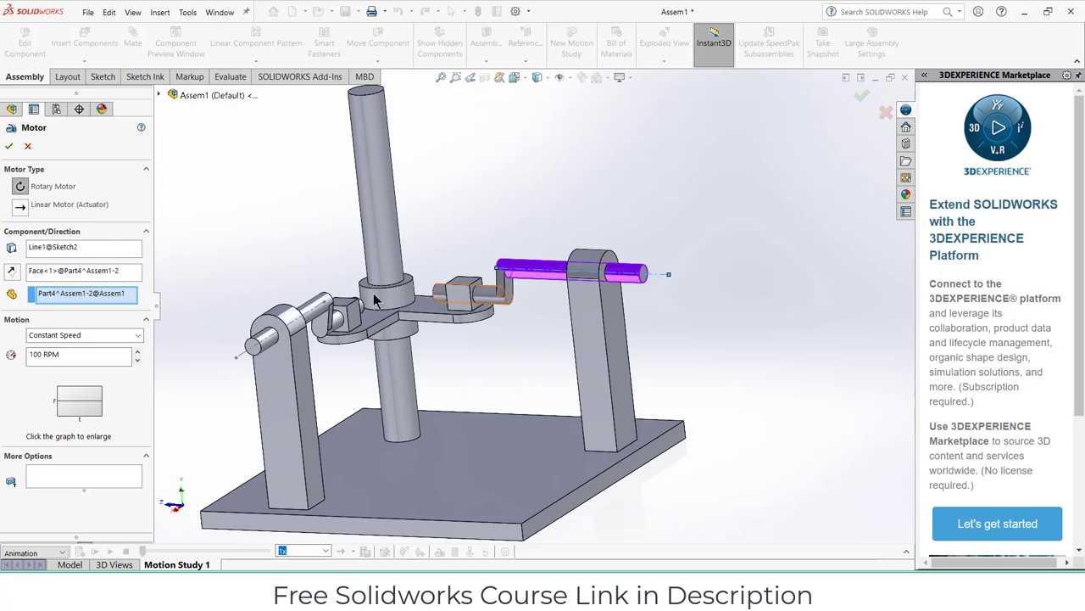
{"action": "right_click", "coordinate": [81, 245]}
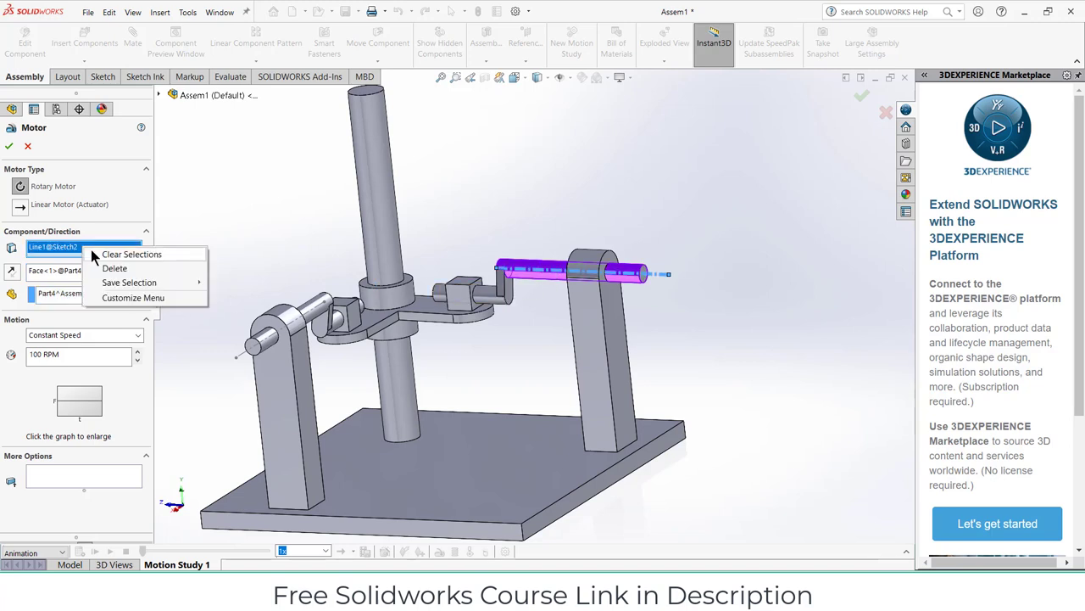
{"action": "left_click", "coordinate": [183, 252]}
{"action": "left_click", "coordinate": [559, 268]}
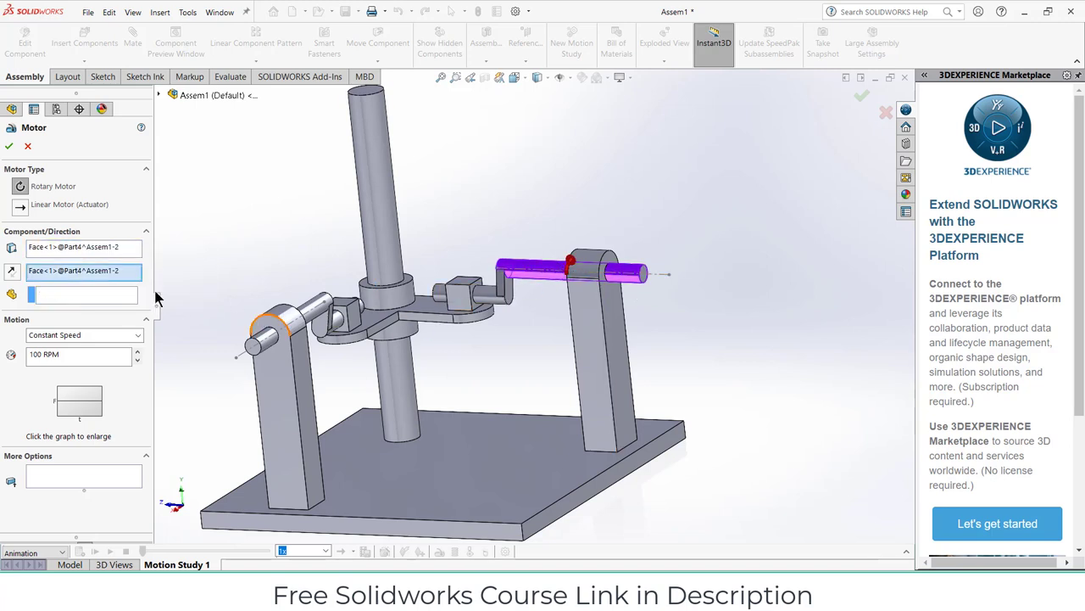
{"action": "left_click", "coordinate": [10, 147]}
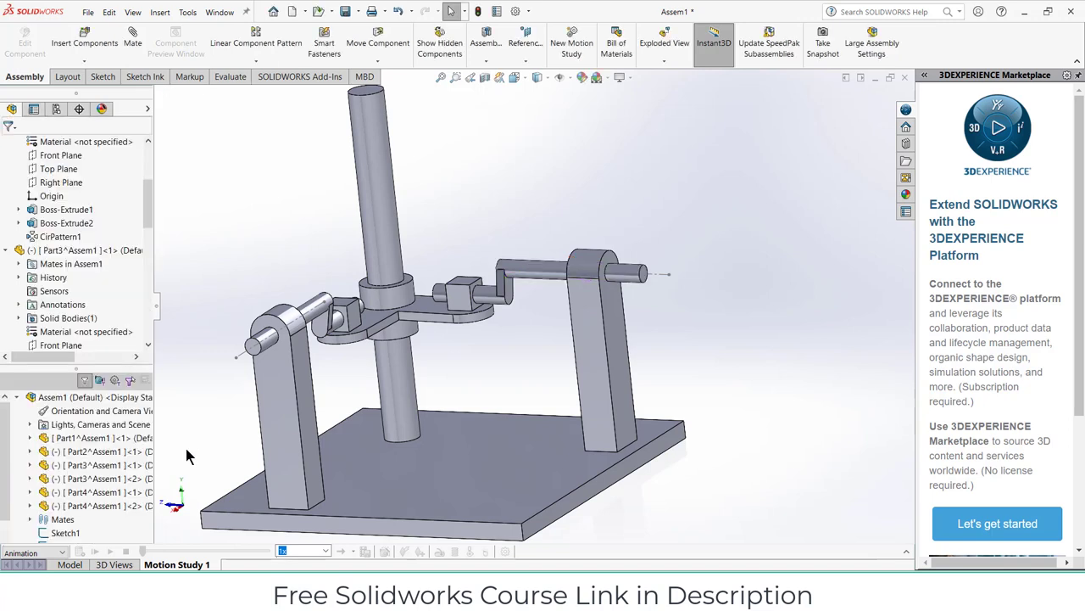
{"action": "left_click", "coordinate": [79, 551]}
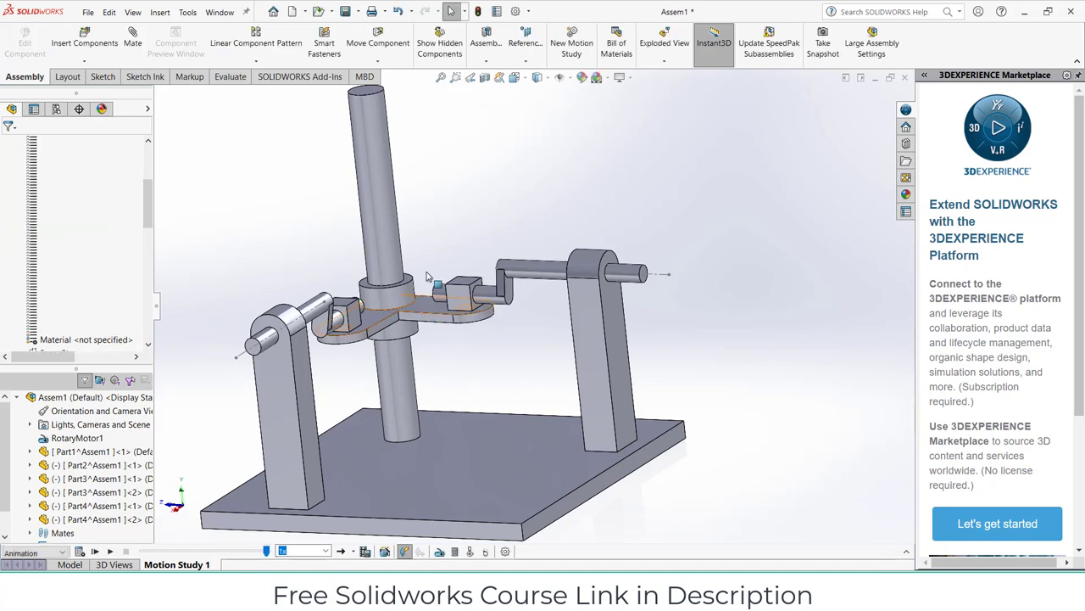
Step: Rotate the arm link about the column and delete RotaryMotor1
{"action": "mouse_move", "coordinate": [427, 276]}
{"action": "left_mouse_down"}
{"action": "mouse_move", "coordinate": [467, 243]}
{"action": "mouse_move", "coordinate": [540, 269]}
{"action": "left_mouse_up"}
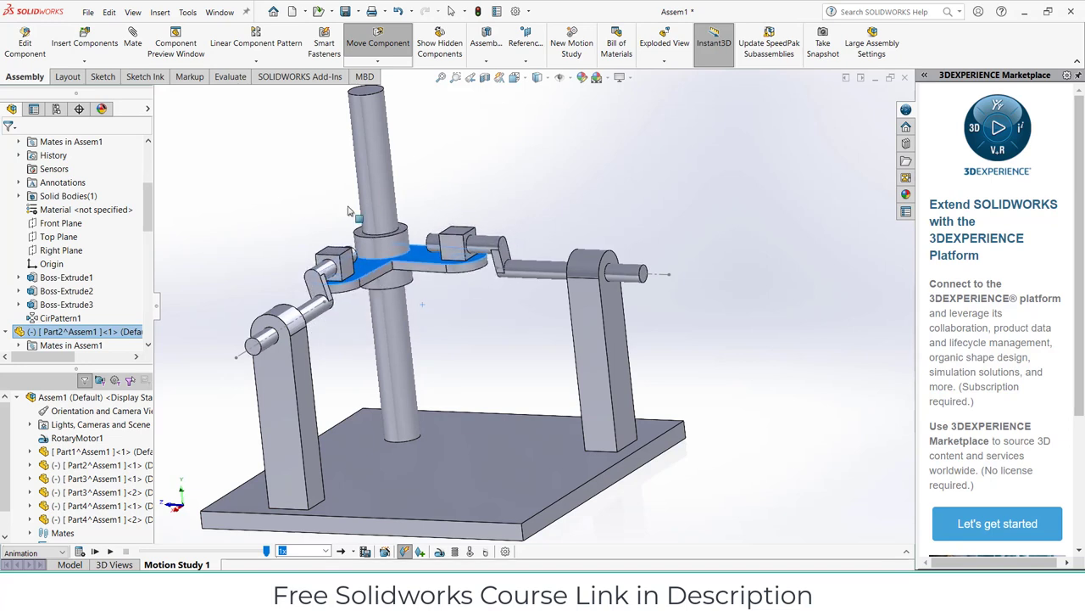
{"action": "left_click", "coordinate": [540, 269]}
{"action": "left_click", "coordinate": [907, 551]}
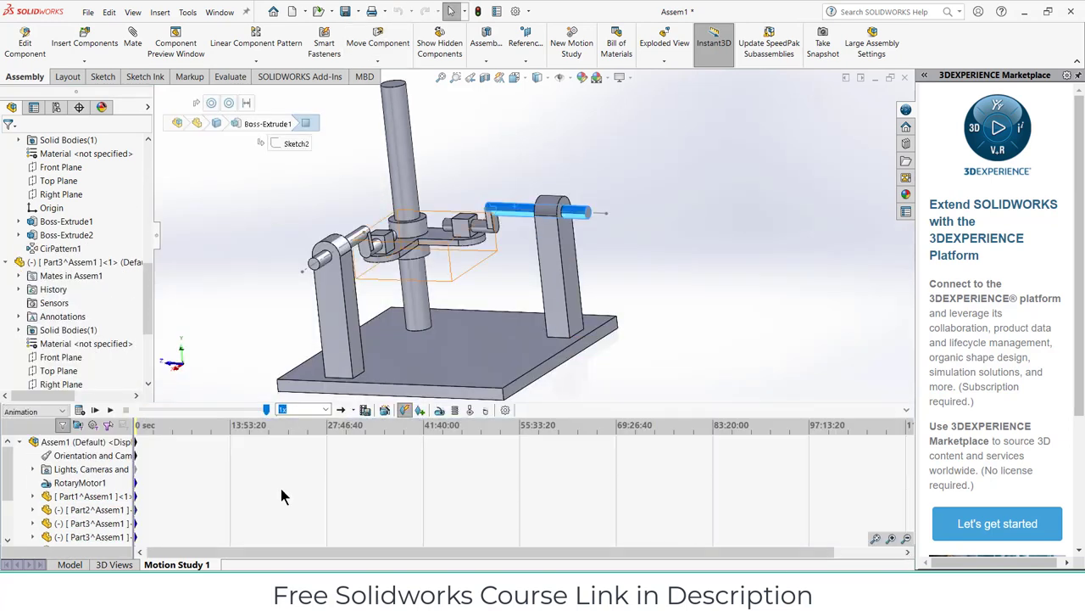
{"action": "right_click", "coordinate": [88, 487]}
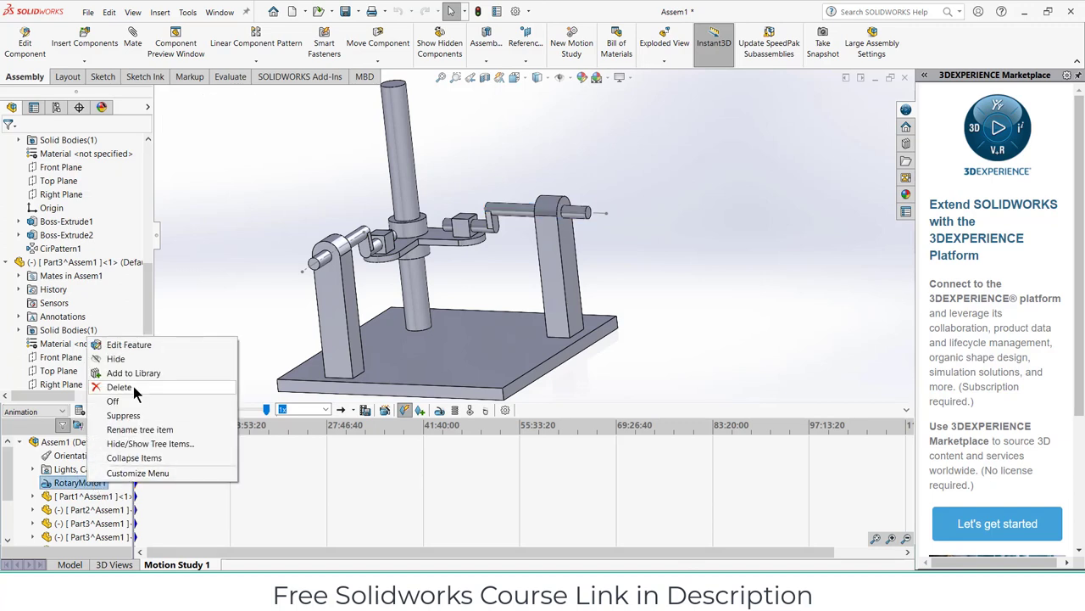
{"action": "left_click", "coordinate": [193, 383]}
{"action": "left_click", "coordinate": [625, 226]}
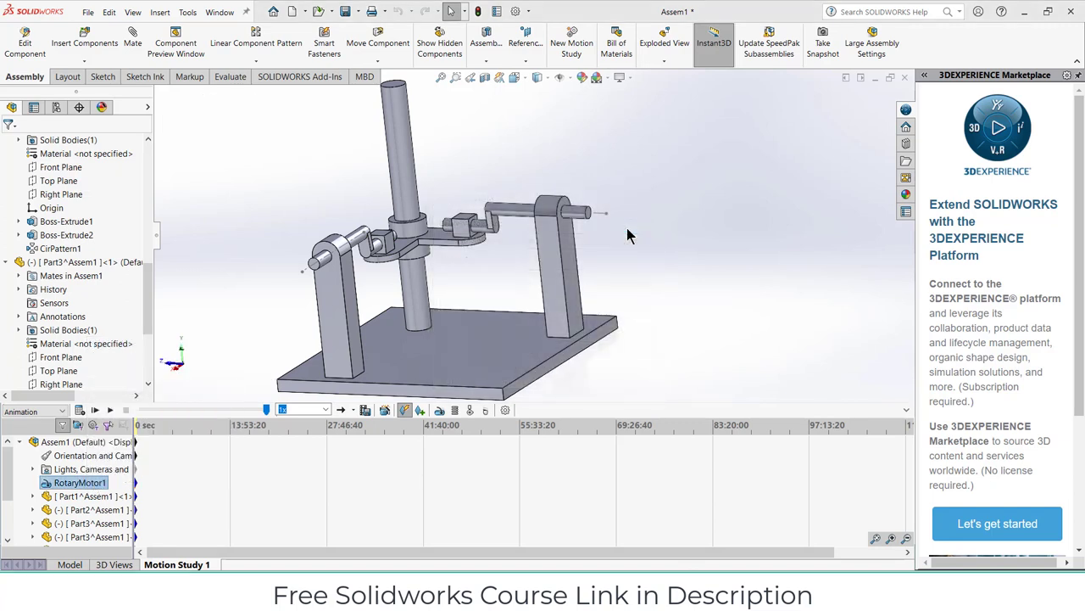
Step: Add a new 100 RPM rotary motor on the shaft's cylindrical face and calculate the motion
{"action": "left_click_drag", "start_coordinate": [266, 411], "coordinate": [143, 411]}
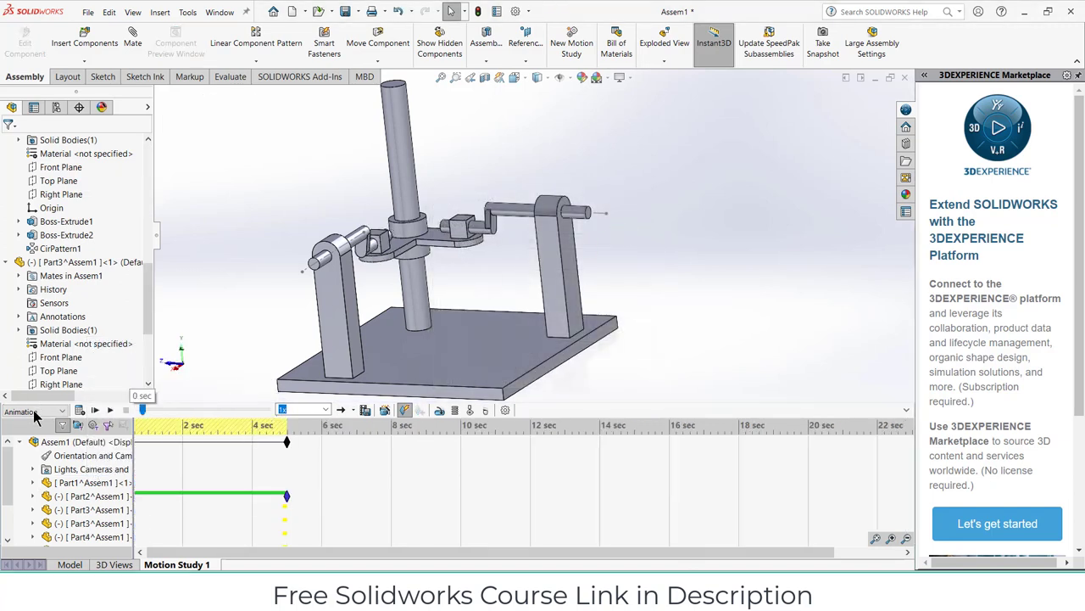
{"action": "left_click", "coordinate": [439, 411]}
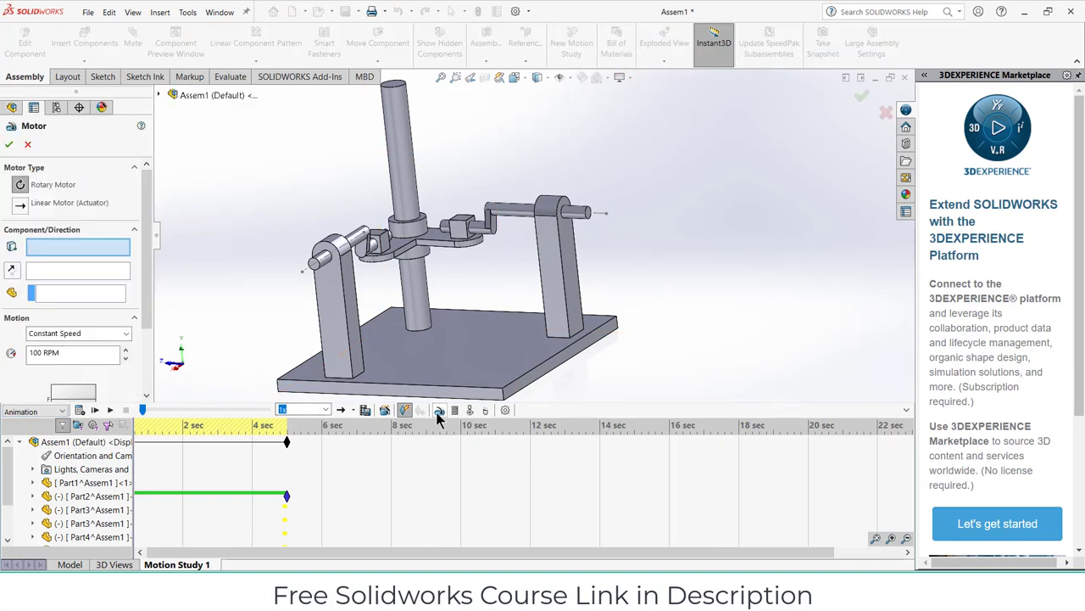
{"action": "left_click", "coordinate": [519, 211]}
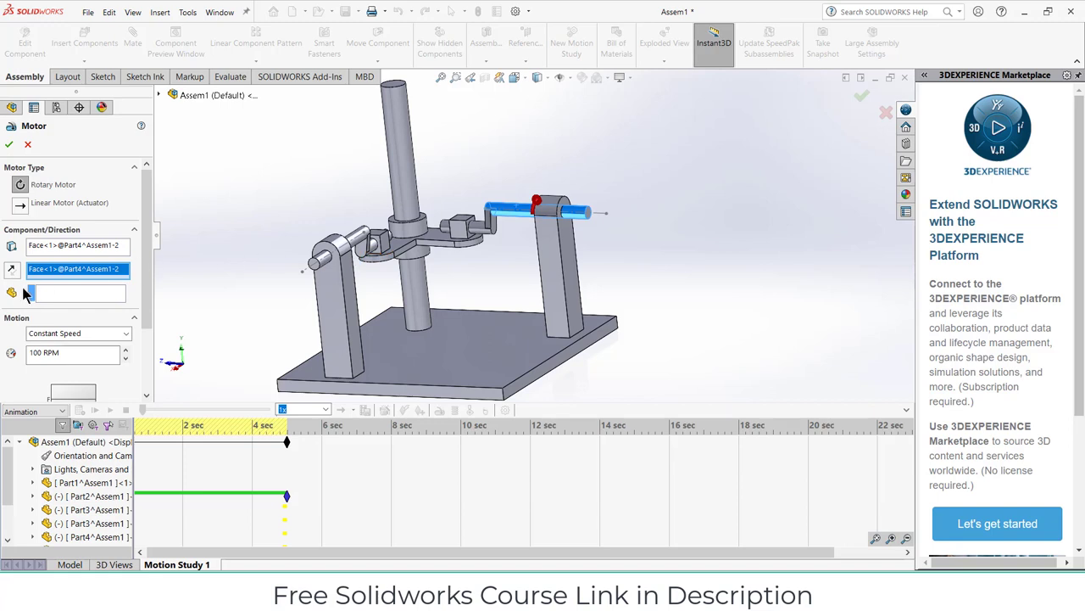
{"action": "left_click", "coordinate": [9, 147]}
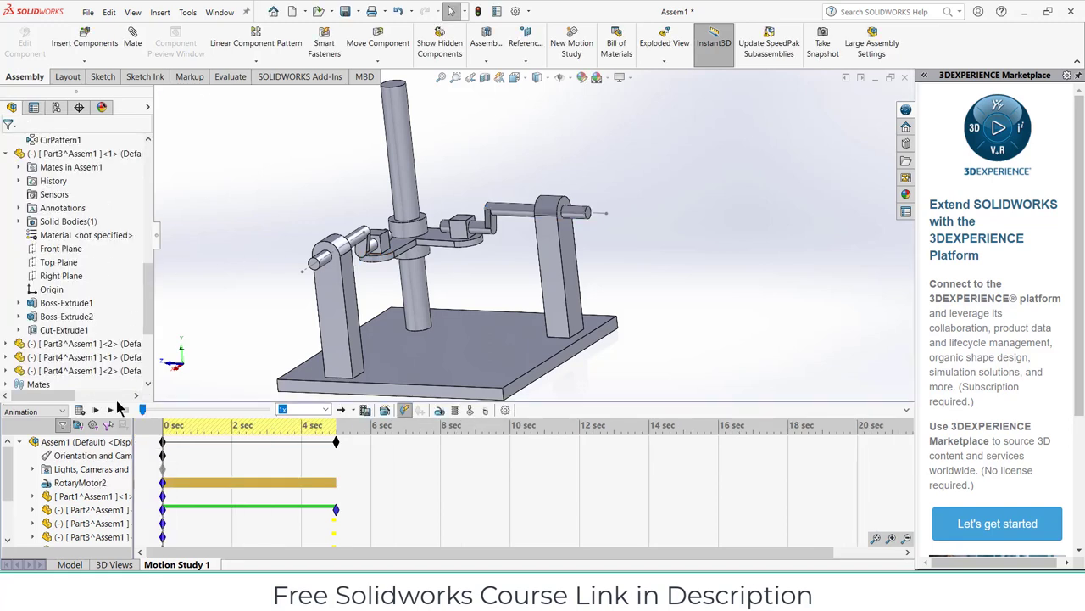
{"action": "left_click", "coordinate": [78, 411]}
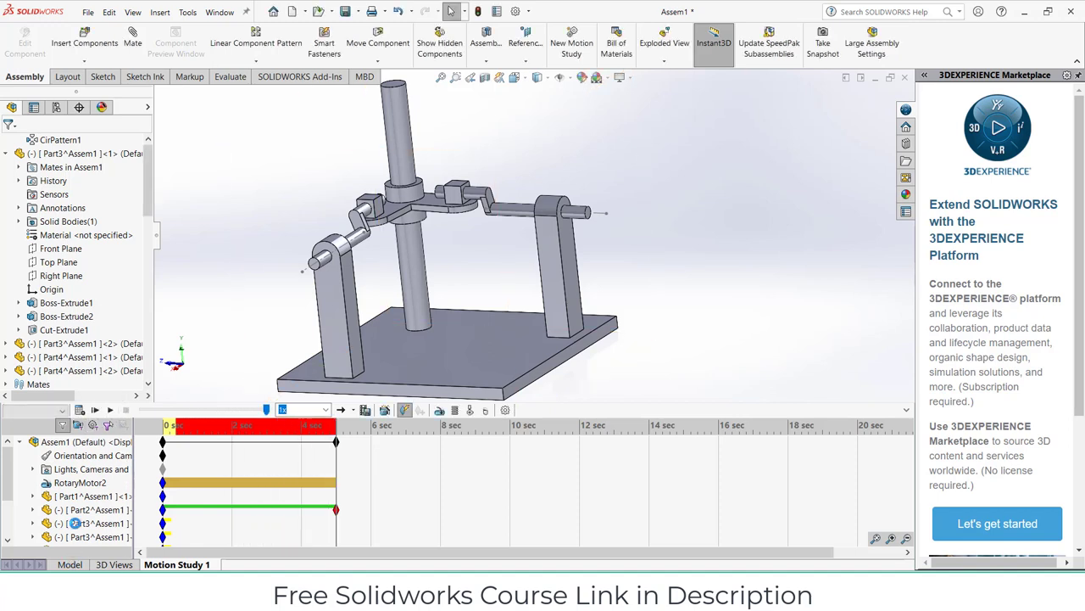
{"action": "left_click", "coordinate": [71, 565]}
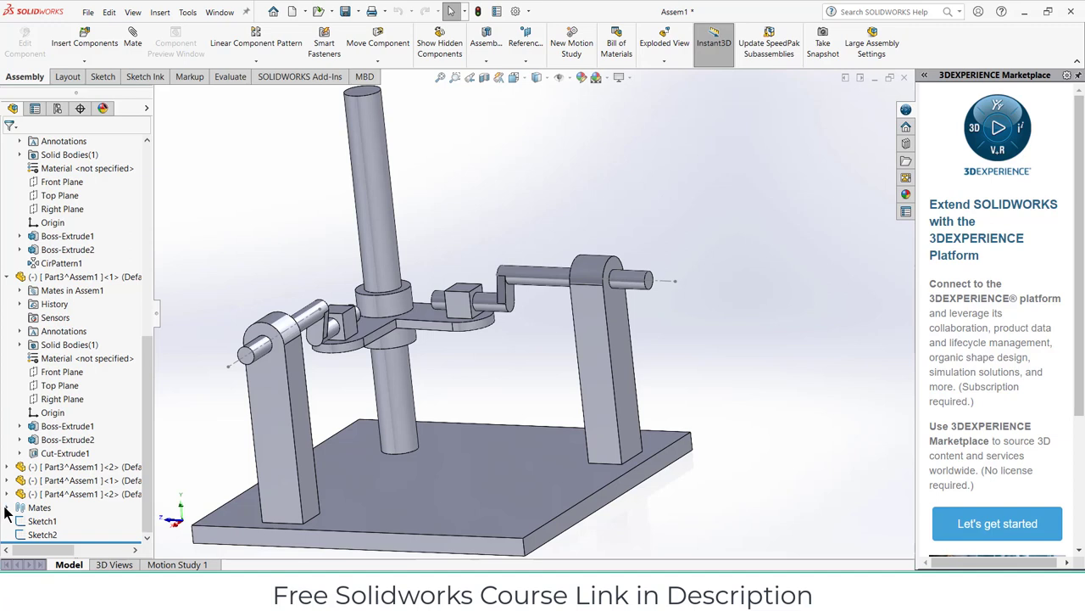
Step: Expand Mates and select Distance1 and Distance2, briefly checking Motion Study 1
{"action": "left_click", "coordinate": [7, 509]}
{"action": "left_click", "coordinate": [53, 521]}
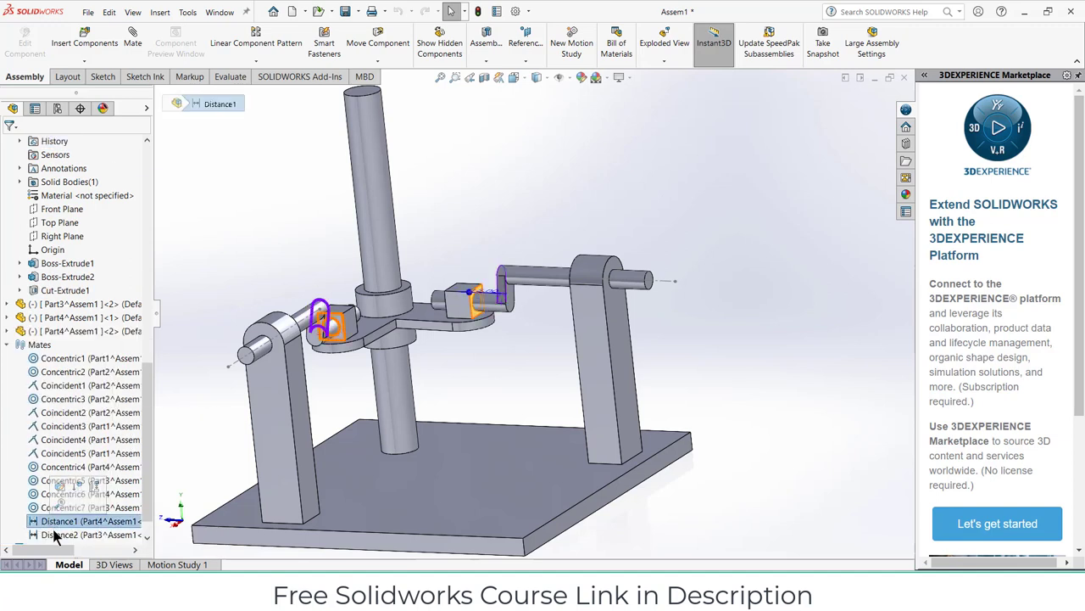
{"action": "left_click", "coordinate": [54, 533], "text": "ctrl"}
{"action": "right_click", "coordinate": [63, 527]}
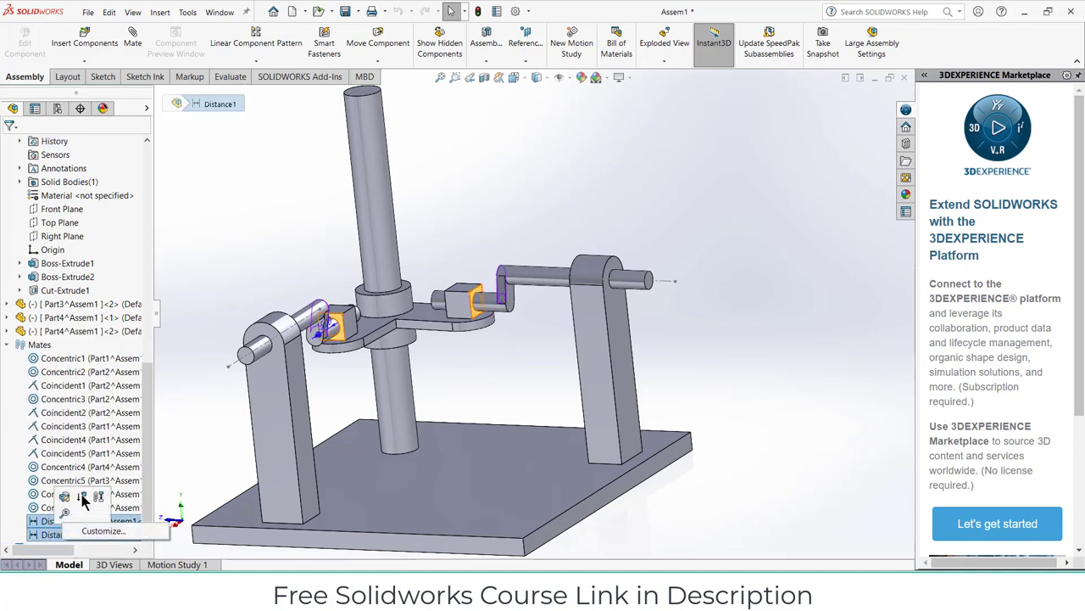
{"action": "left_click", "coordinate": [82, 496]}
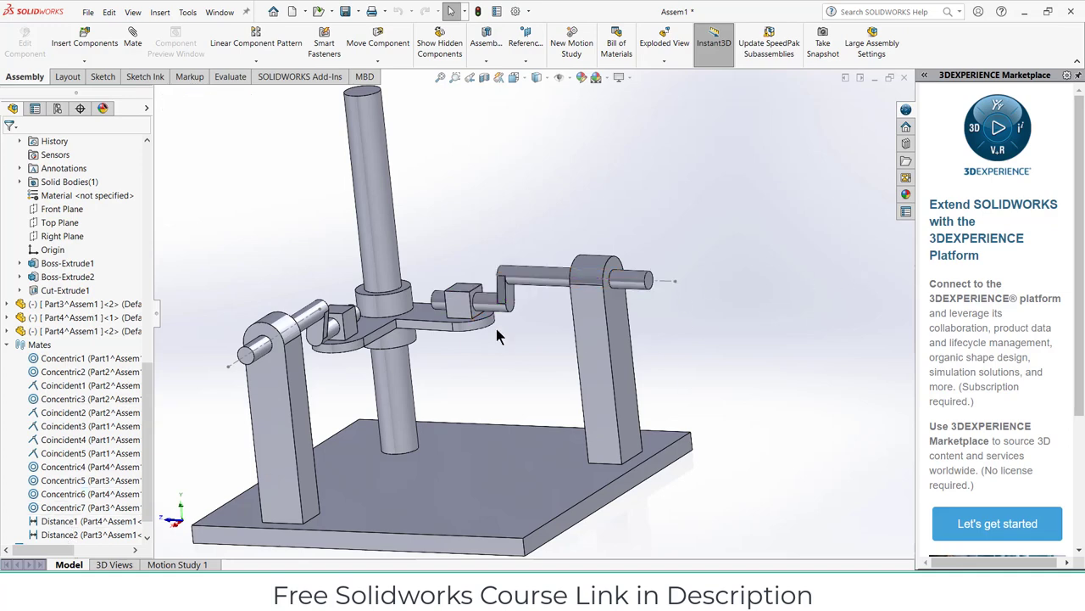
{"action": "left_click", "coordinate": [177, 564]}
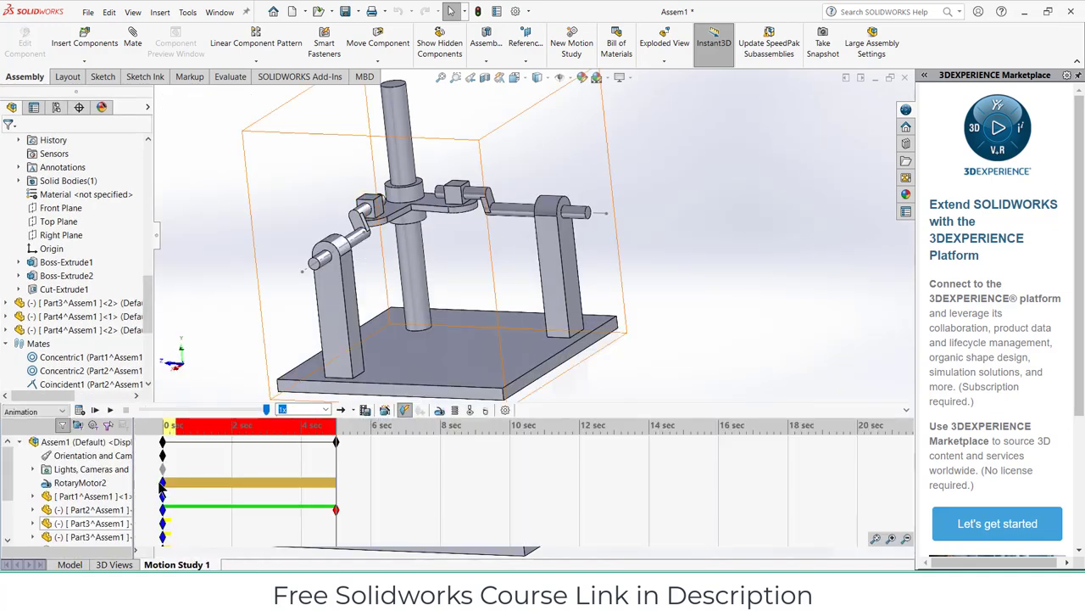
{"action": "scroll", "coordinate": [475, 199], "scroll_direction": "down", "scroll_amount": 1}
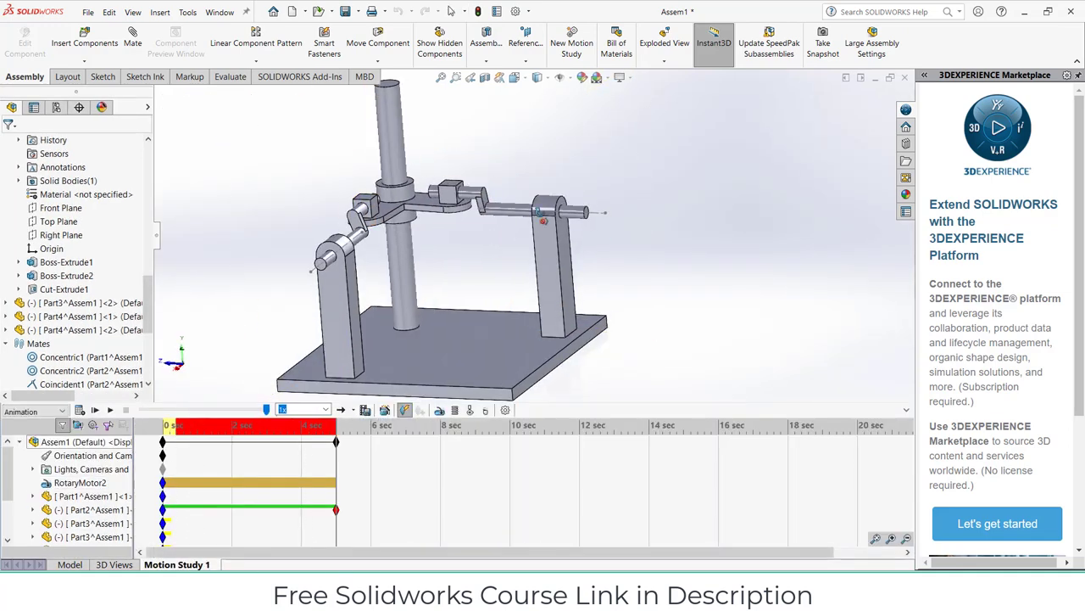
{"action": "scroll", "coordinate": [450, 207], "scroll_direction": "down", "scroll_amount": 2}
{"action": "scroll", "coordinate": [424, 217], "scroll_direction": "down", "scroll_amount": 2}
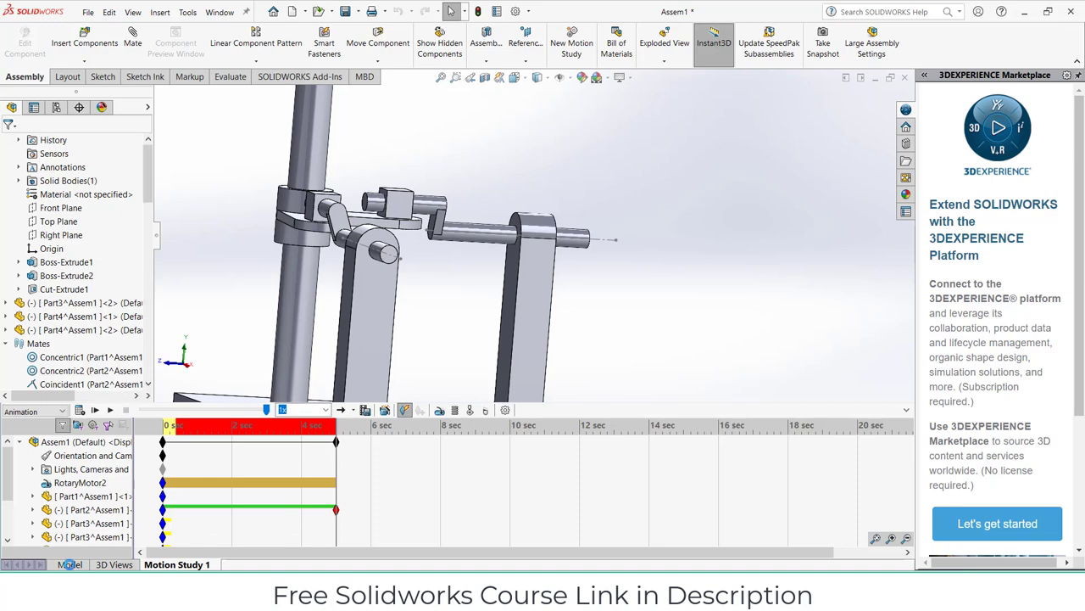
{"action": "left_click", "coordinate": [69, 564]}
Step: Suppress the Distance1 and Distance2 mates
{"action": "left_click", "coordinate": [54, 521]}
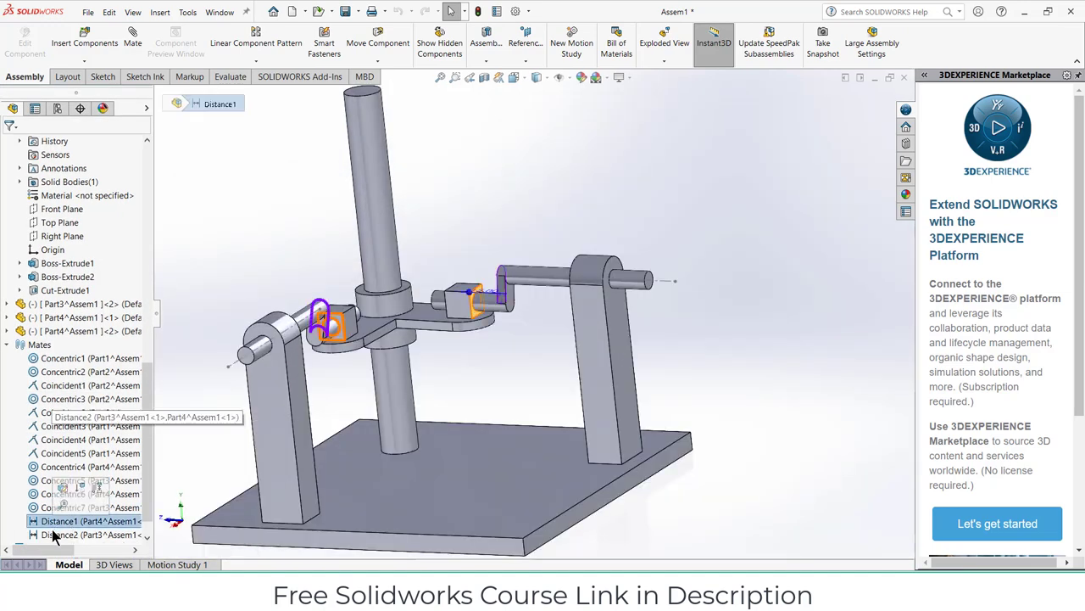
{"action": "left_click", "coordinate": [56, 534], "text": "ctrl"}
{"action": "right_click", "coordinate": [56, 535]}
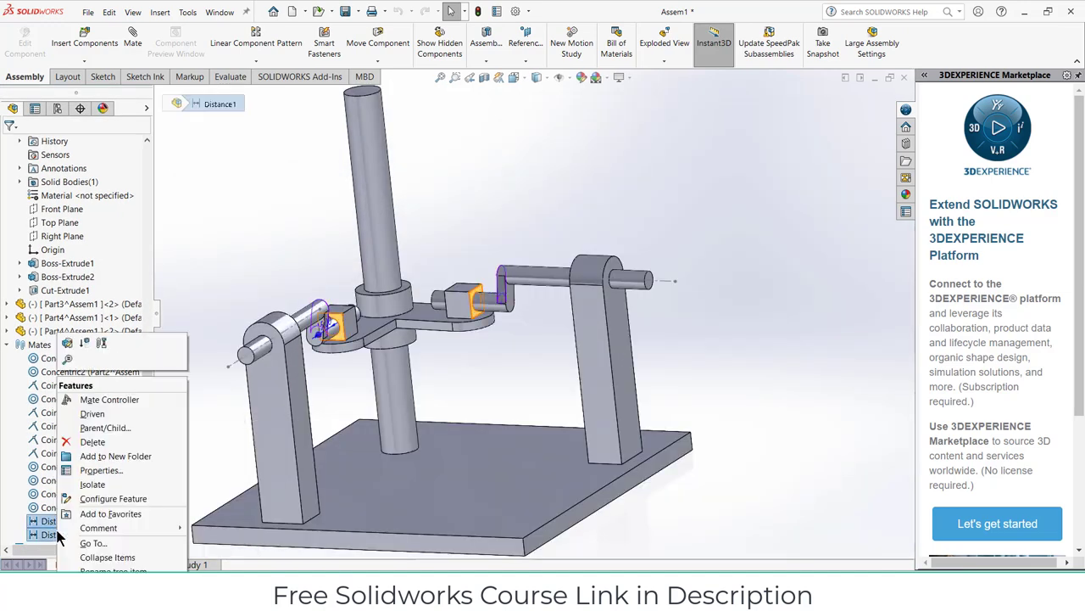
{"action": "left_click", "coordinate": [88, 347]}
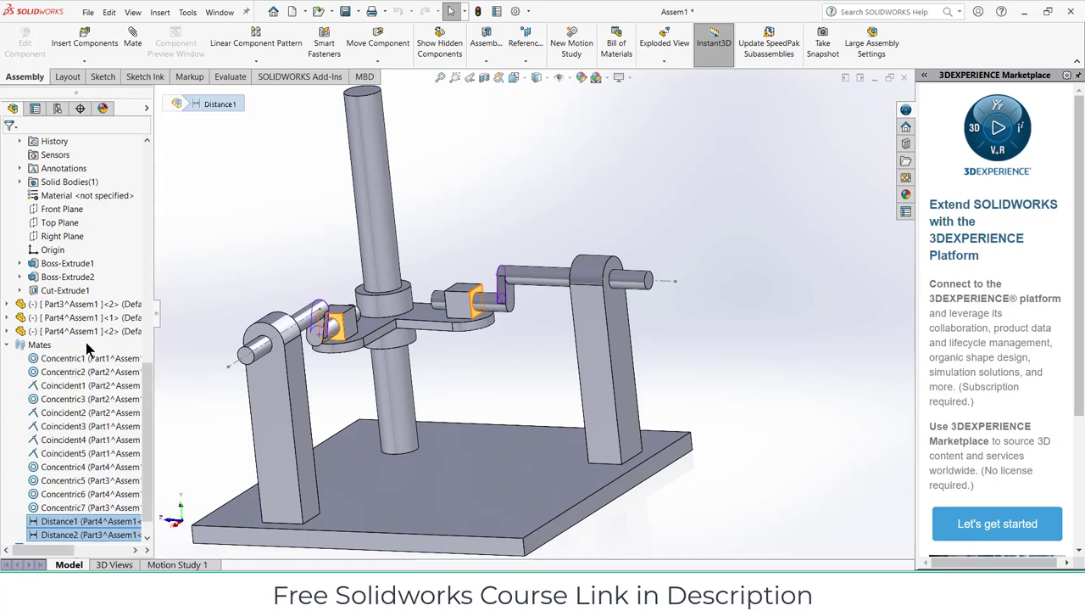
Step: Recalculate Motion Study 1 and bring up the motion study tab's options
{"action": "left_click", "coordinate": [196, 564]}
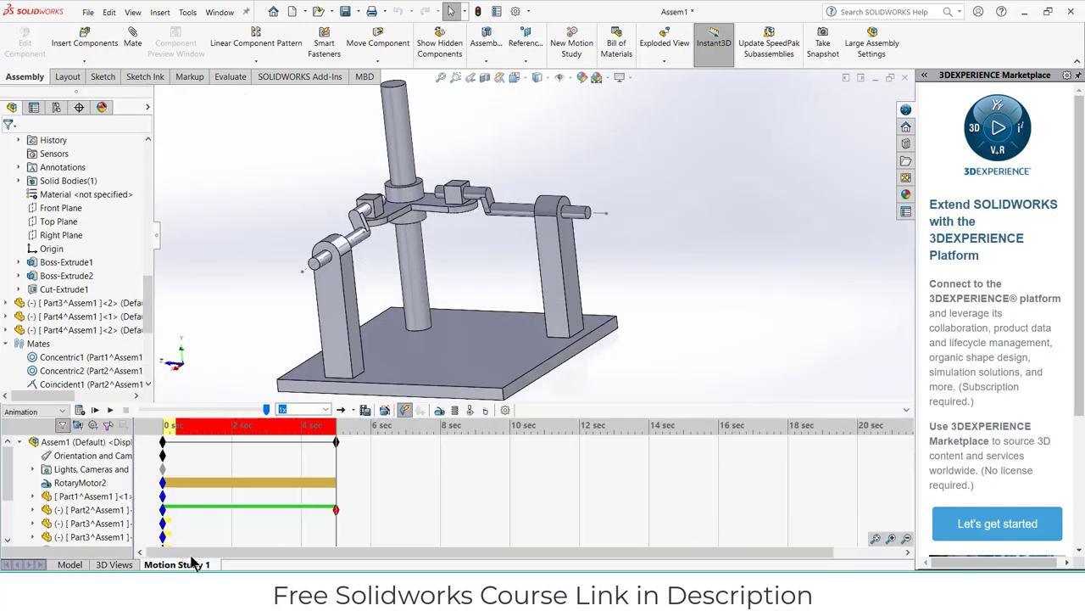
{"action": "left_click", "coordinate": [80, 410]}
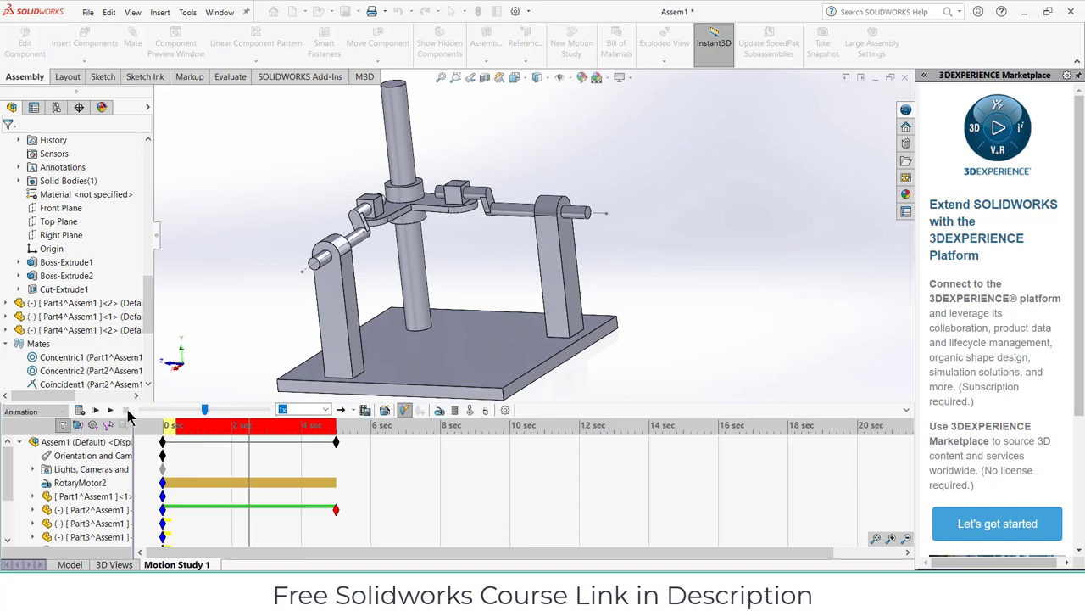
{"action": "scroll", "coordinate": [413, 265], "scroll_direction": "down", "scroll_amount": 3}
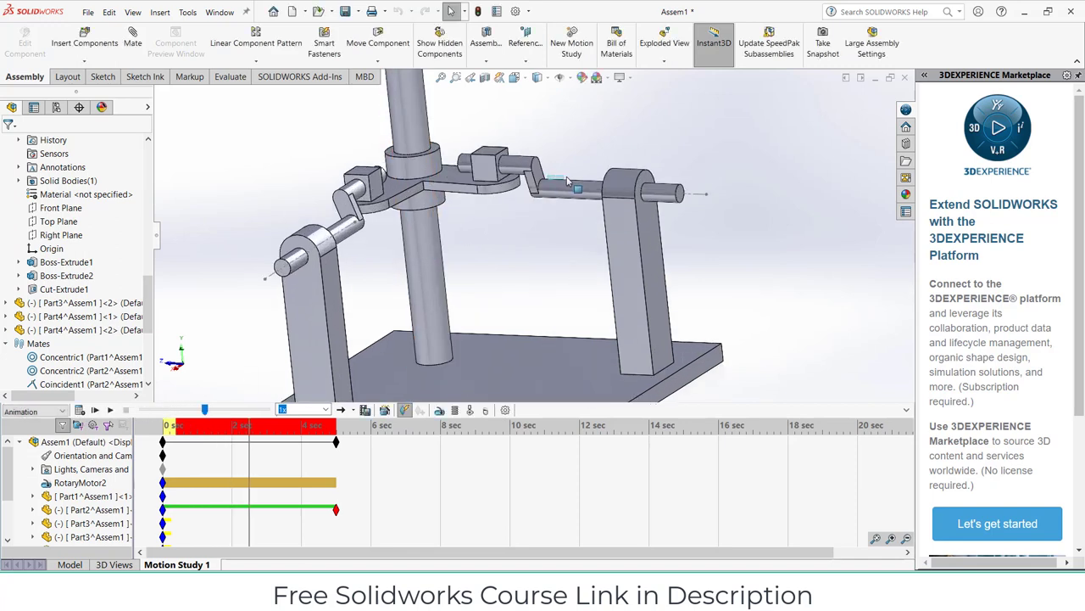
{"action": "left_click", "coordinate": [534, 172]}
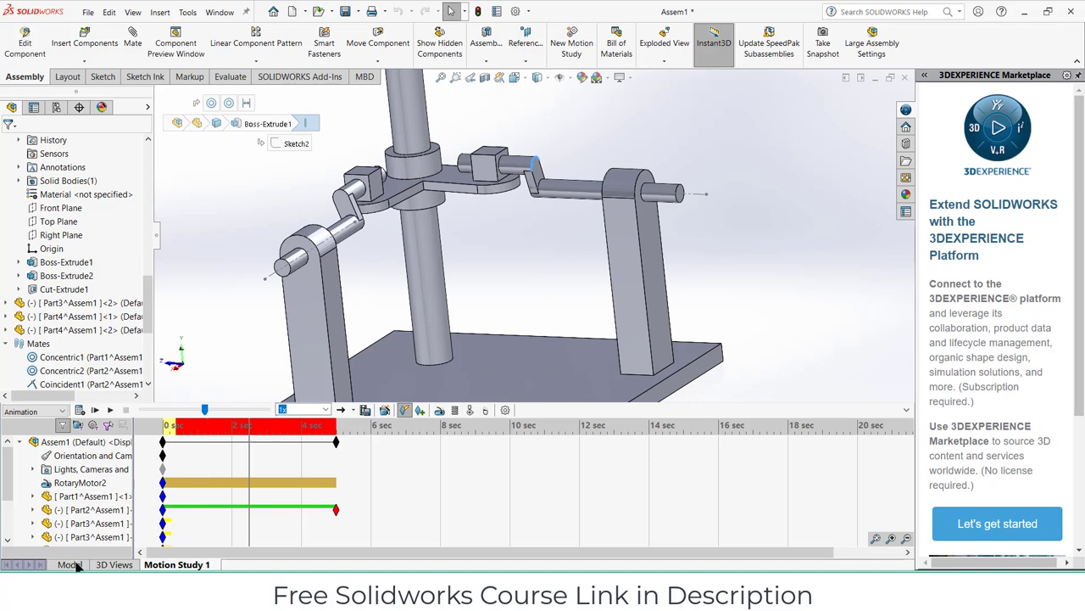
{"action": "right_click", "coordinate": [179, 553]}
{"action": "right_click", "coordinate": [181, 564]}
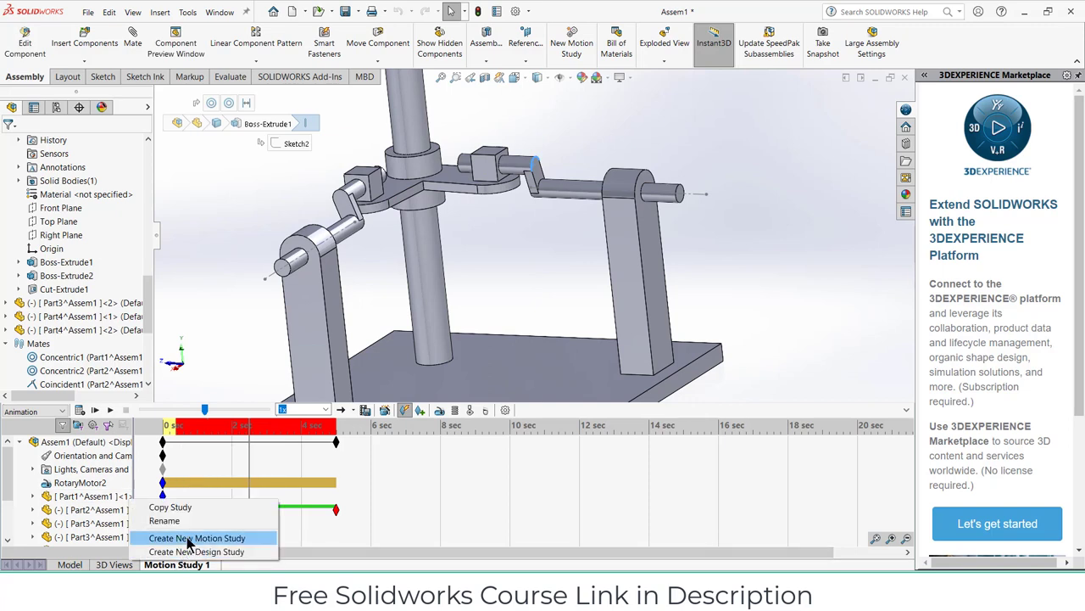
Step: Create Motion Study 2 with a rotary motor on the shaft face and calculate it
{"action": "left_click", "coordinate": [182, 538]}
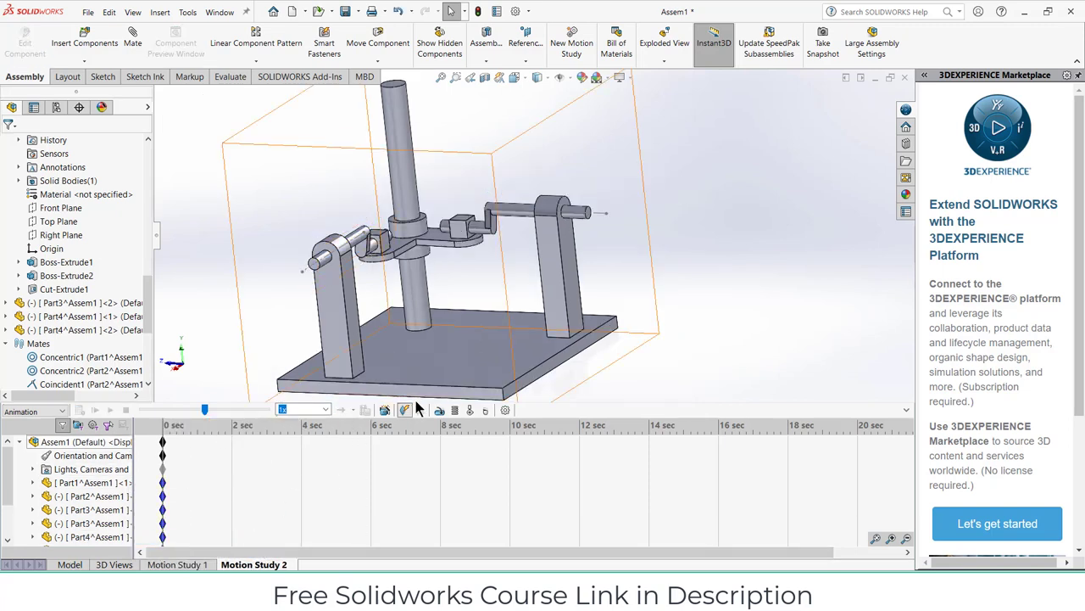
{"action": "left_click", "coordinate": [406, 409]}
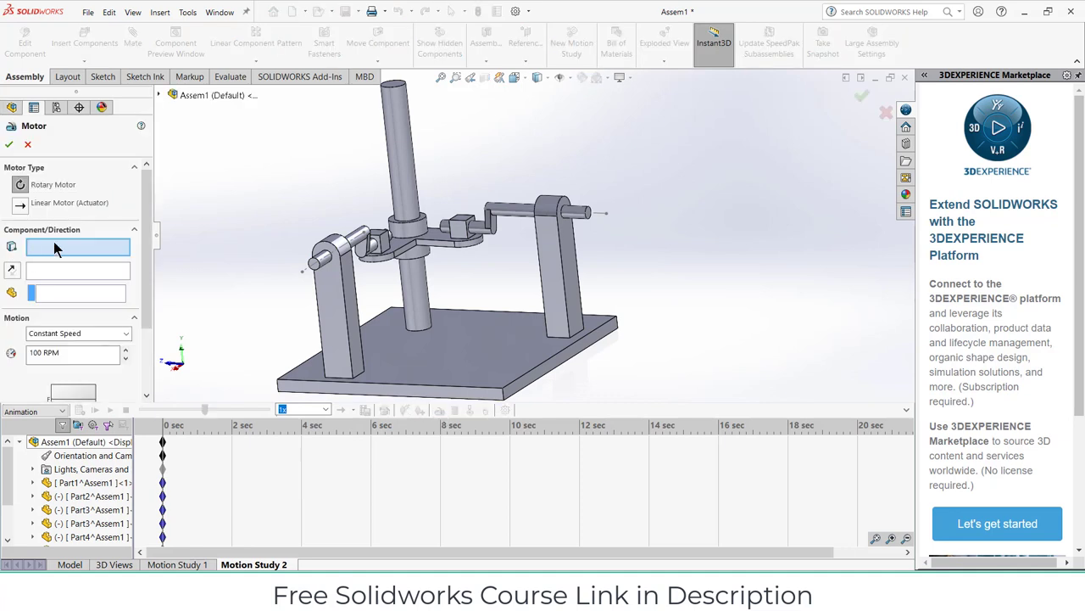
{"action": "left_click", "coordinate": [519, 209]}
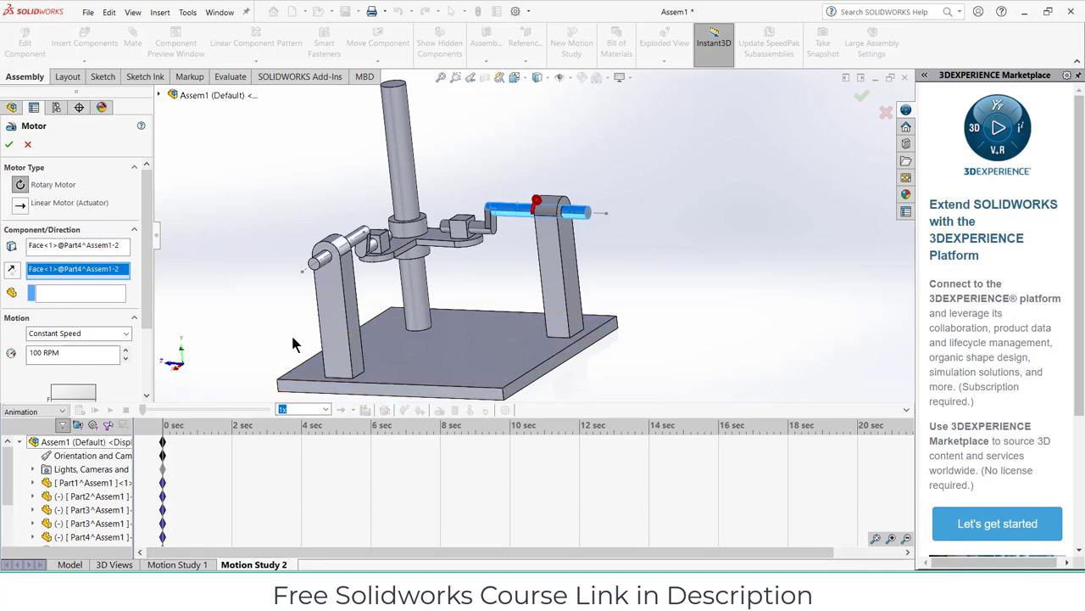
{"action": "left_click", "coordinate": [10, 145]}
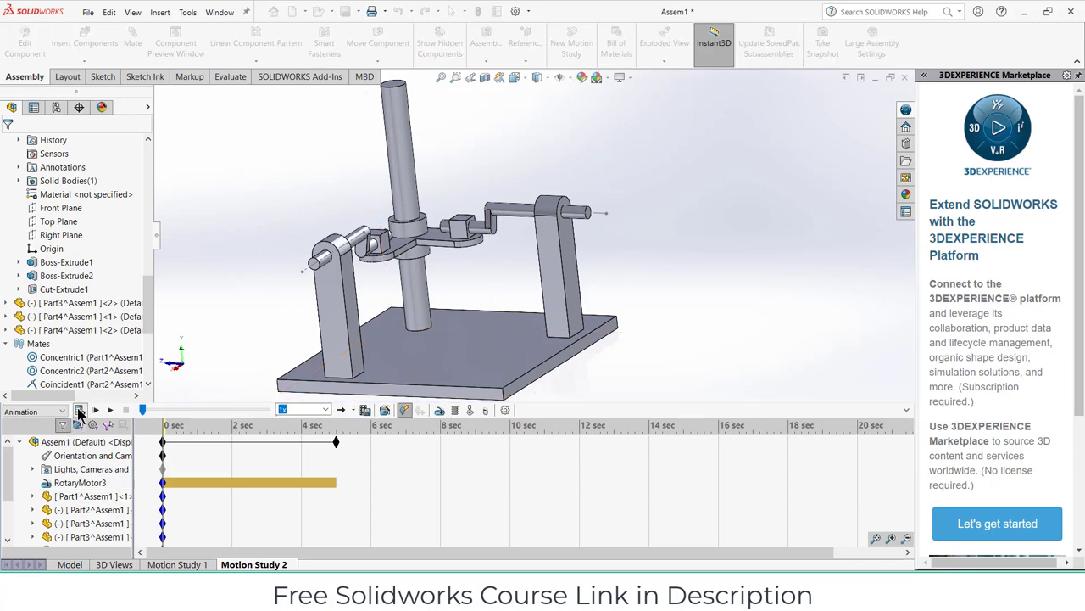
{"action": "left_click", "coordinate": [79, 410]}
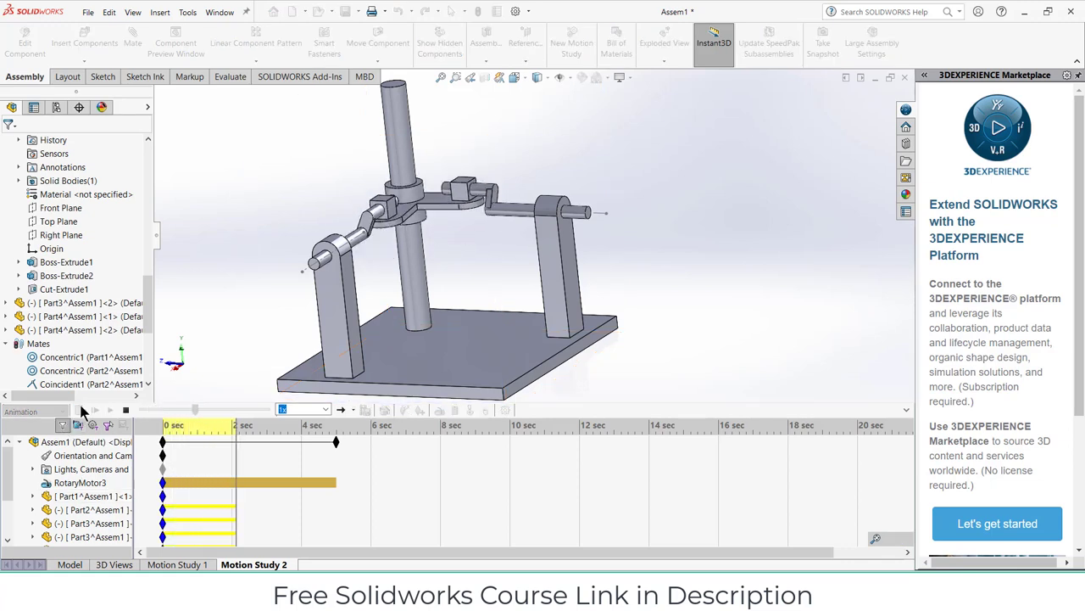
Step: Expand and scroll through the mates listed in Motion Study 1
{"action": "left_click", "coordinate": [187, 565]}
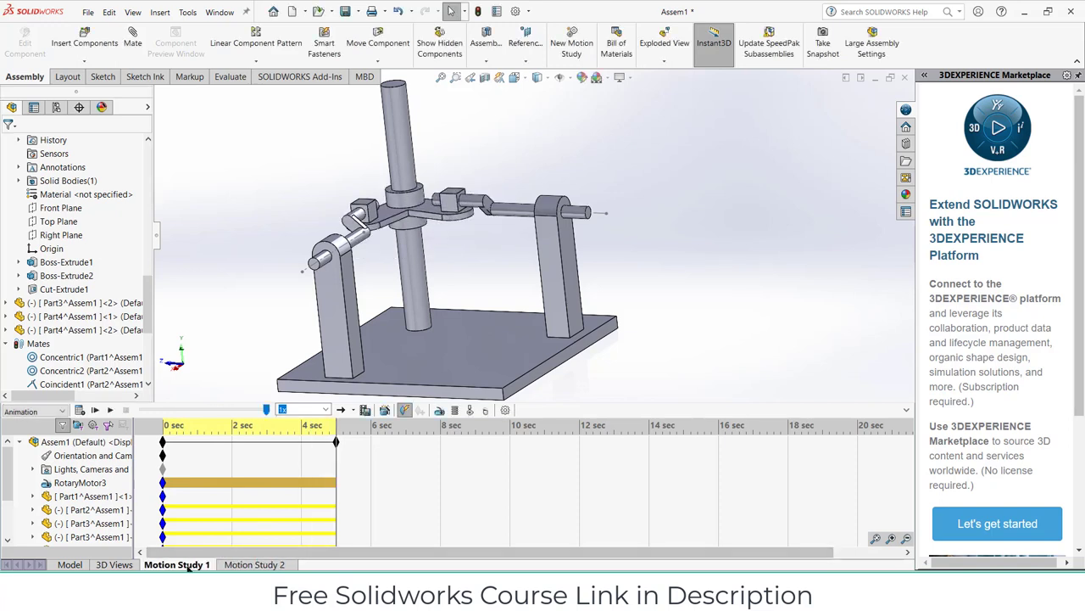
{"action": "scroll", "coordinate": [82, 509], "scroll_direction": "down", "scroll_amount": 3}
{"action": "left_click", "coordinate": [34, 512]}
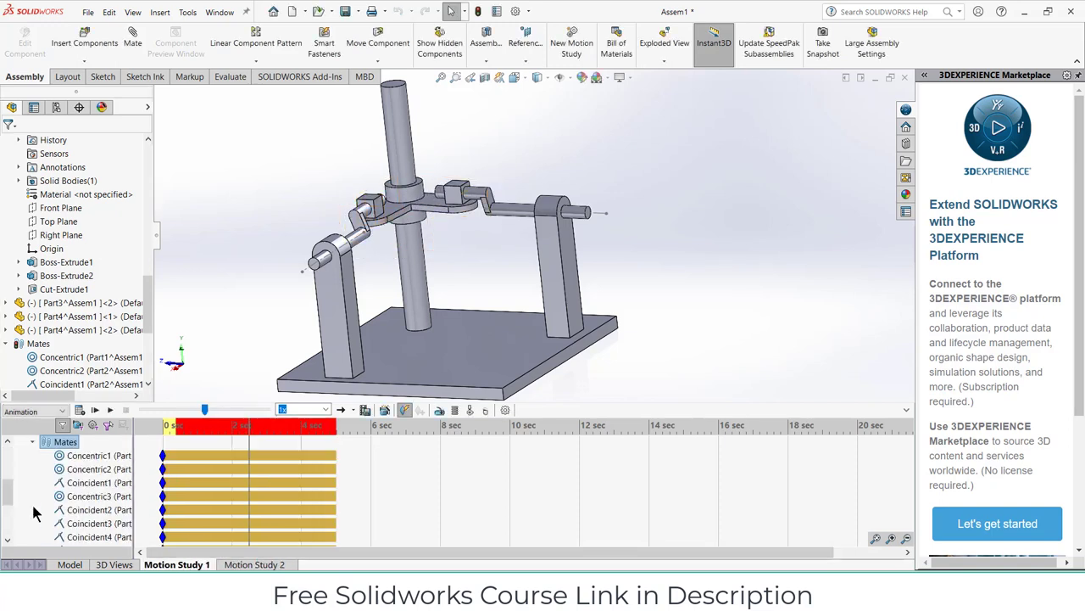
{"action": "scroll", "coordinate": [51, 510], "scroll_direction": "down", "scroll_amount": 3}
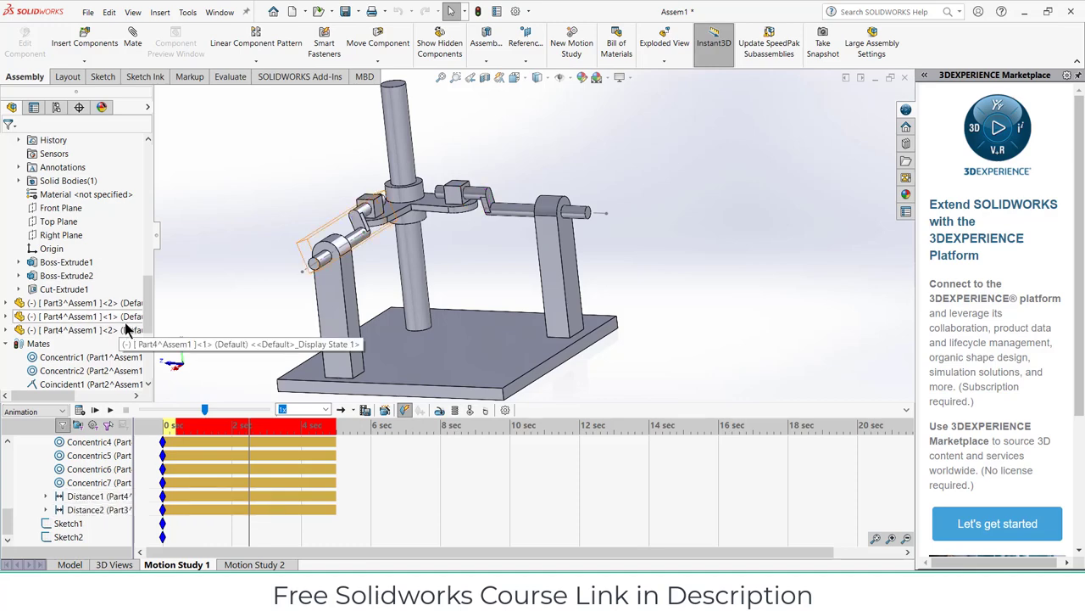
{"action": "left_click_drag", "start_coordinate": [145, 325], "coordinate": [144, 379]}
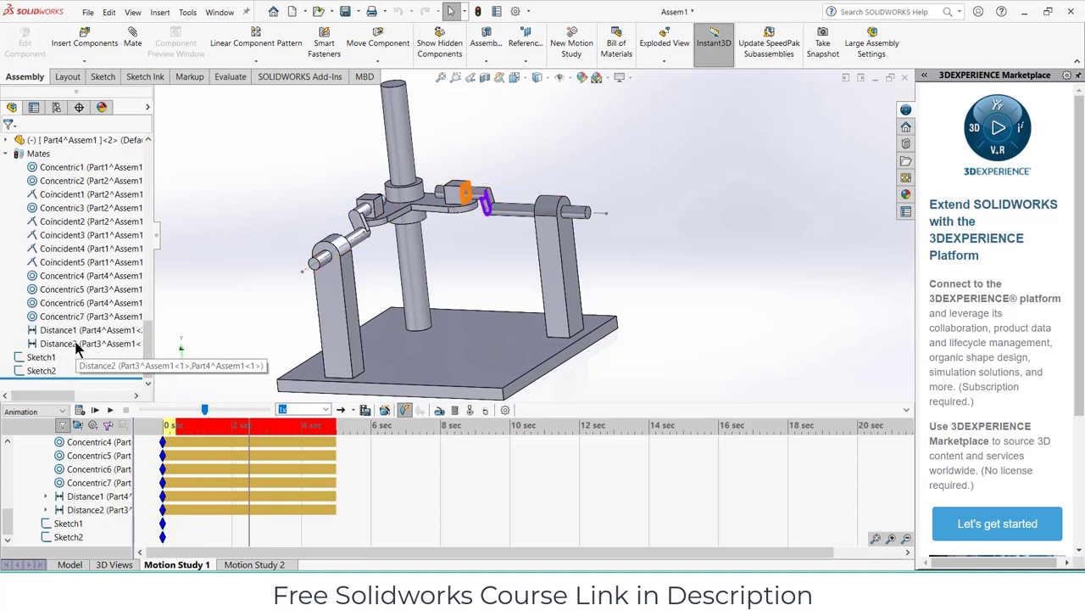
{"action": "left_click", "coordinate": [68, 565]}
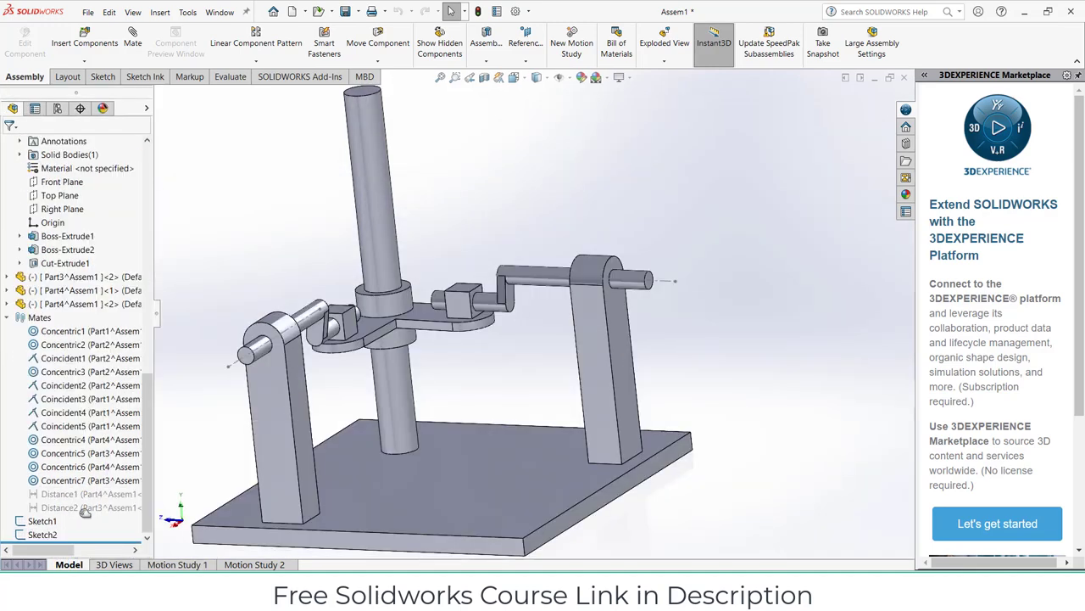
Step: Open Motion Study 2's animation properties, set at 30 frames per second
{"action": "left_click", "coordinate": [177, 565]}
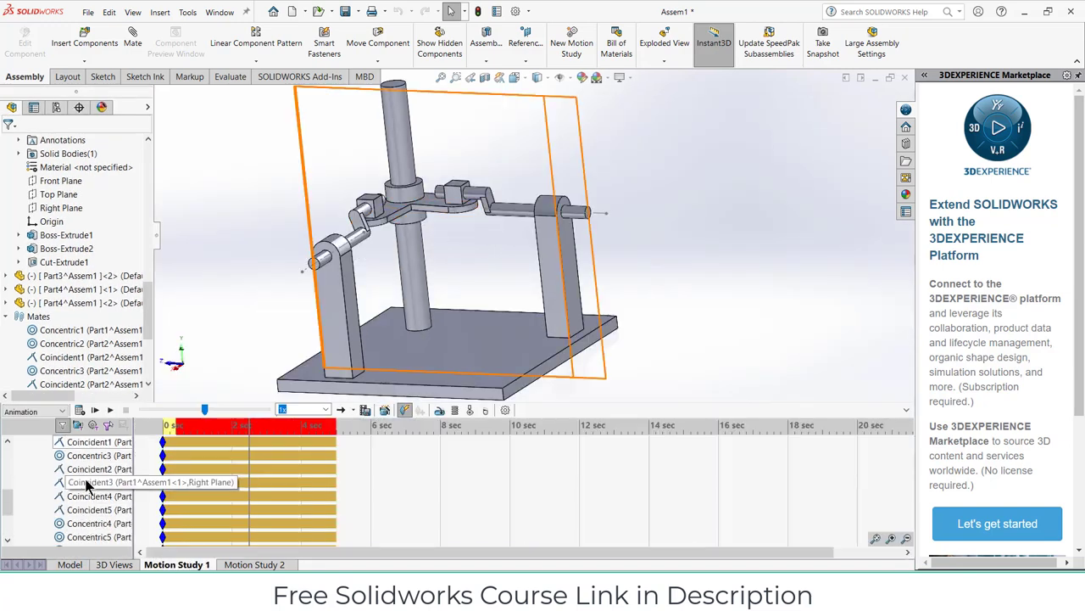
{"action": "scroll", "coordinate": [86, 484], "scroll_direction": "down", "scroll_amount": 2}
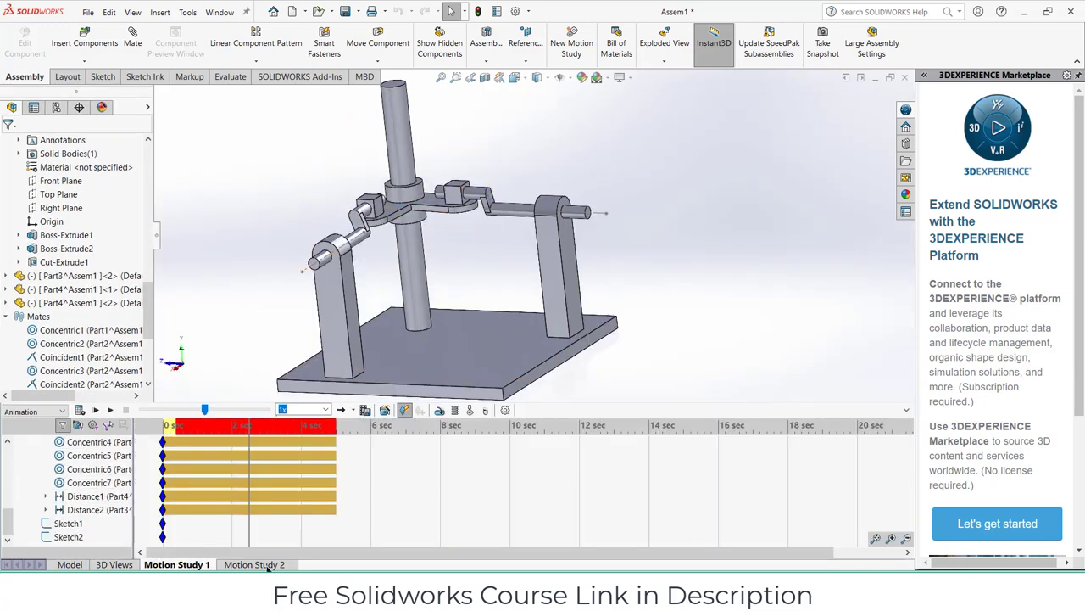
{"action": "left_click", "coordinate": [266, 565]}
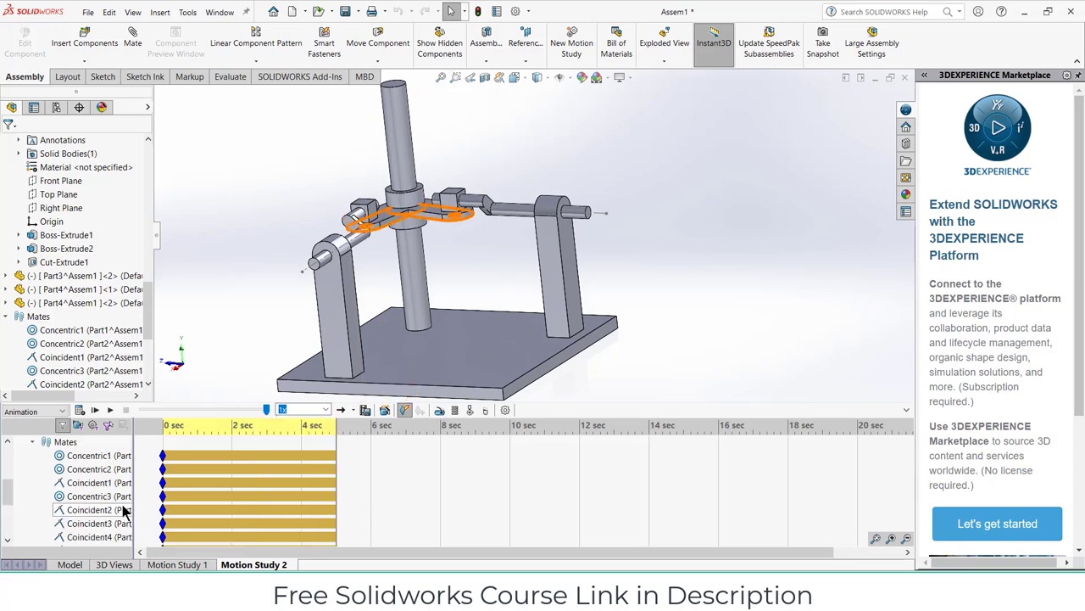
{"action": "left_click", "coordinate": [505, 410]}
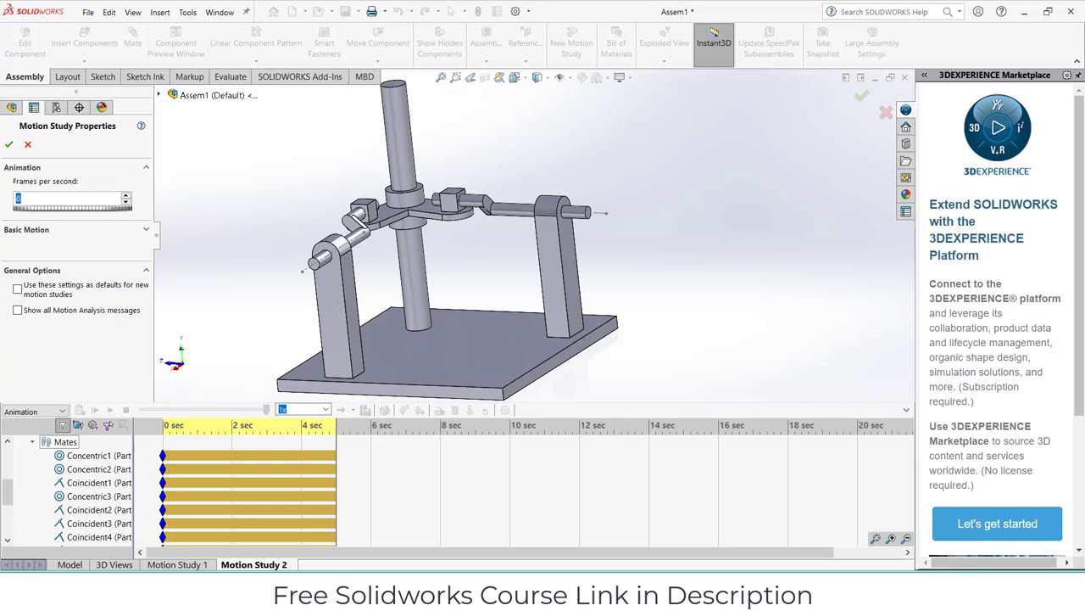
Step: Play Motion Study 2 from the start, then collapse the timeline and focus on the crank shaft
{"action": "left_click", "coordinate": [9, 145]}
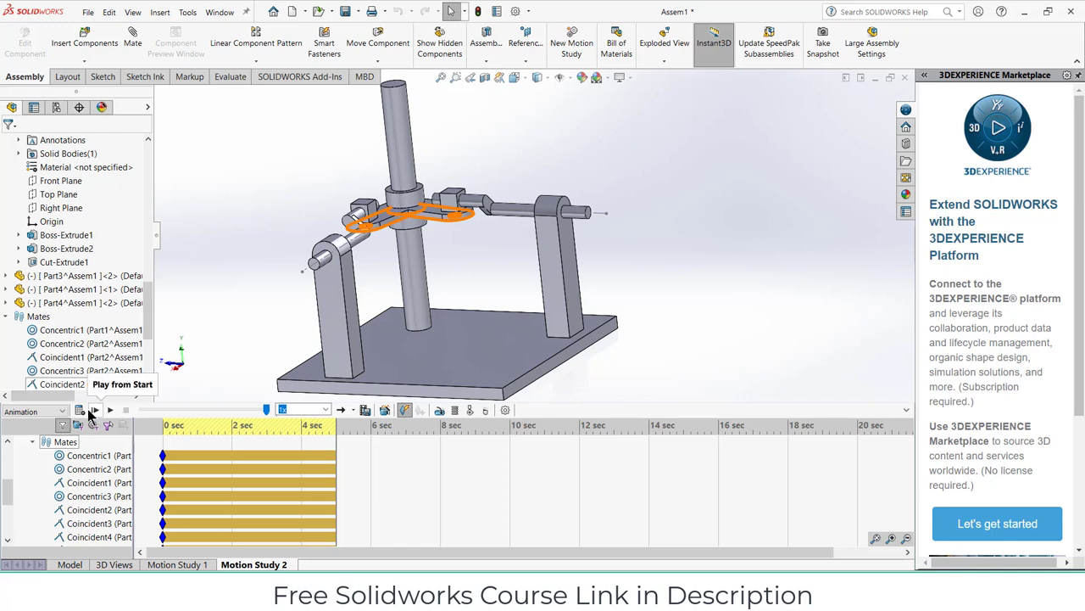
{"action": "left_click", "coordinate": [94, 410]}
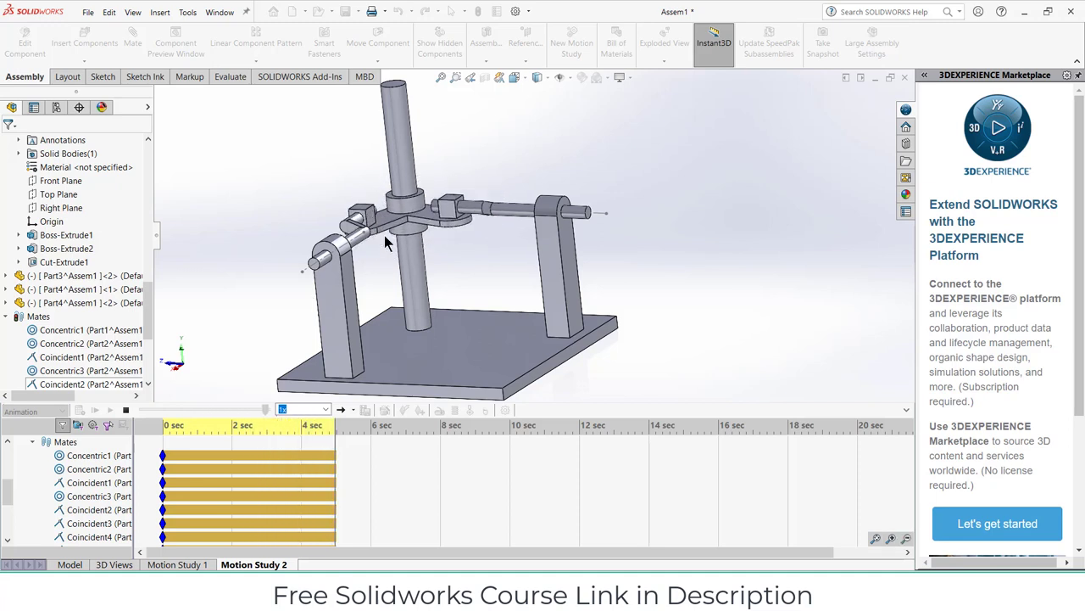
{"action": "mouse_move", "coordinate": [384, 235]}
{"action": "middle_mouse_down"}
{"action": "mouse_move", "coordinate": [396, 196]}
{"action": "mouse_move", "coordinate": [392, 275]}
{"action": "middle_mouse_up"}
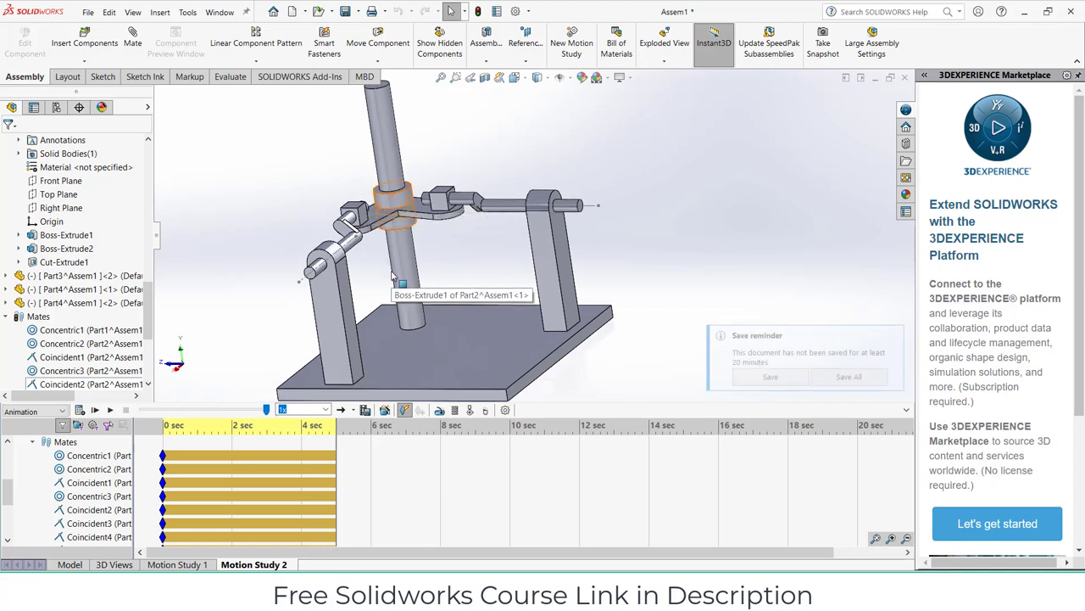
{"action": "key", "text": "ctrl+7"}
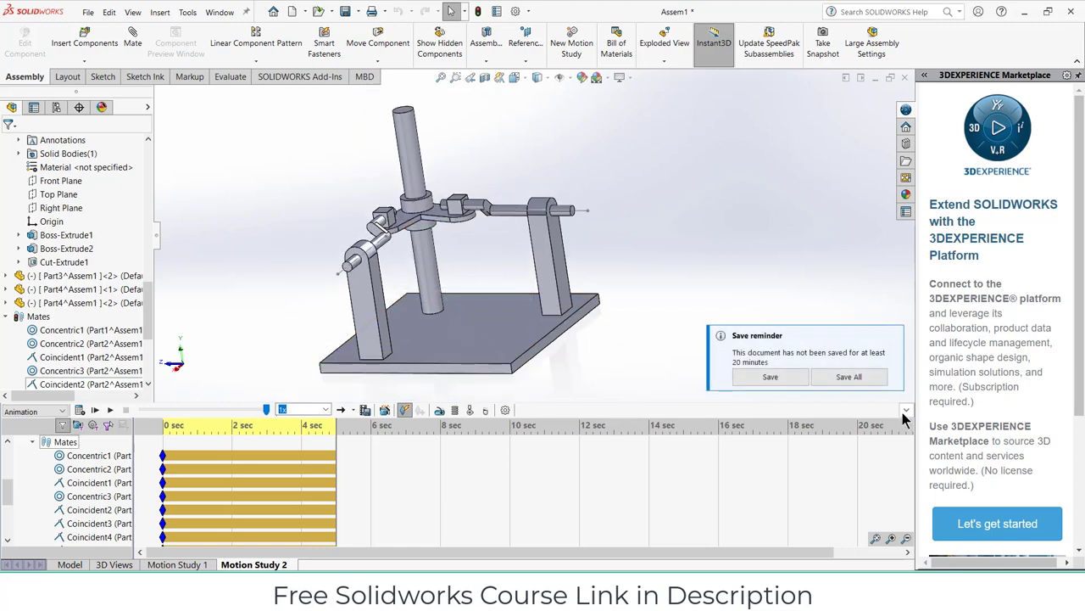
{"action": "left_click", "coordinate": [904, 413]}
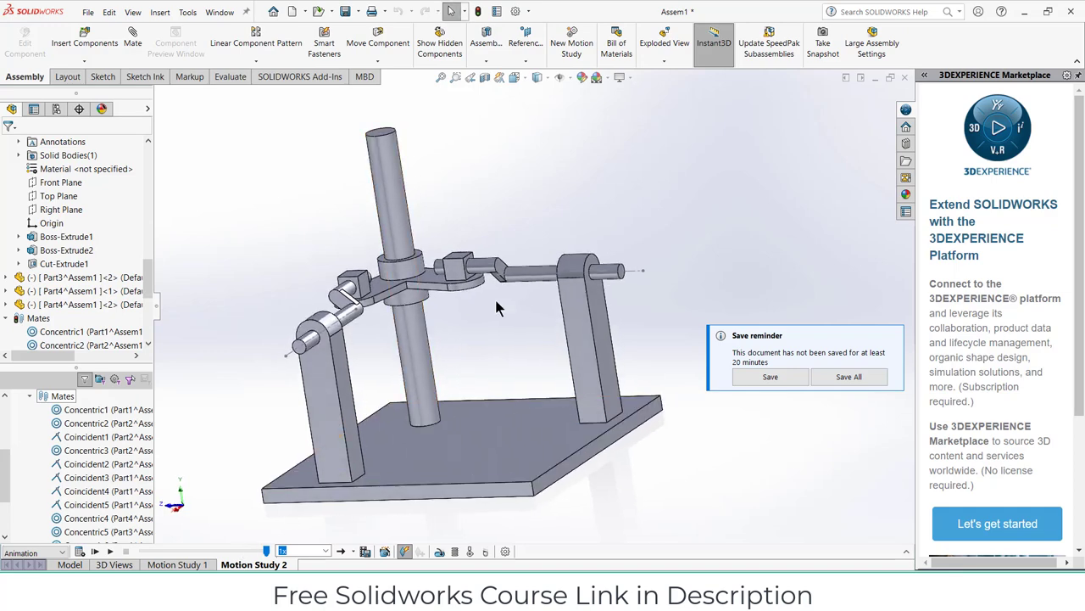
{"action": "right_click", "coordinate": [528, 281]}
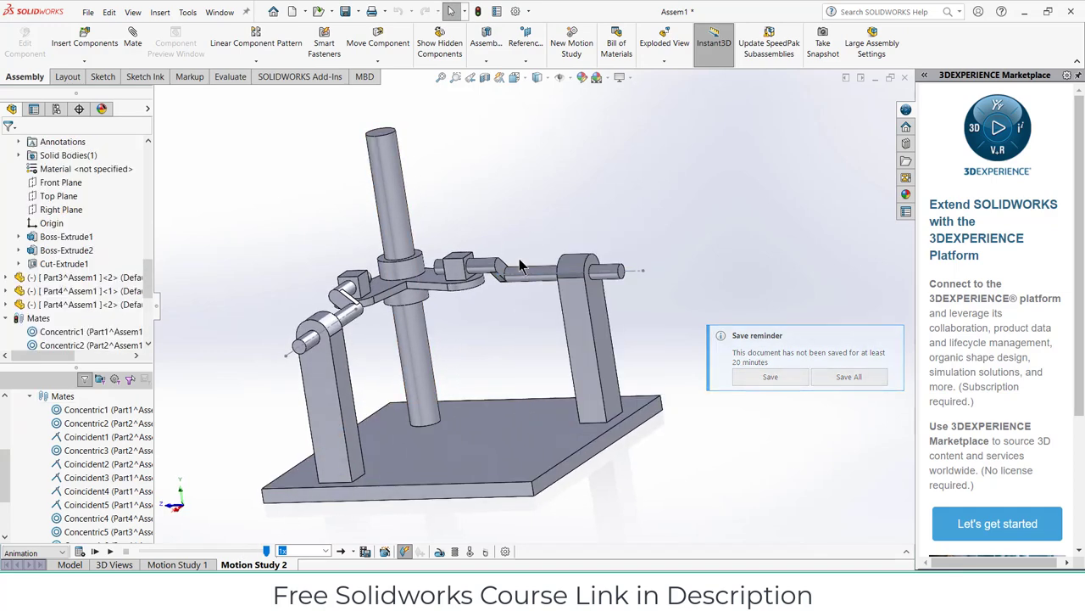
{"action": "scroll", "coordinate": [521, 273], "scroll_direction": "down", "scroll_amount": 2}
Step: Give the crank shaft part a blue appearance
{"action": "right_click", "coordinate": [528, 274]}
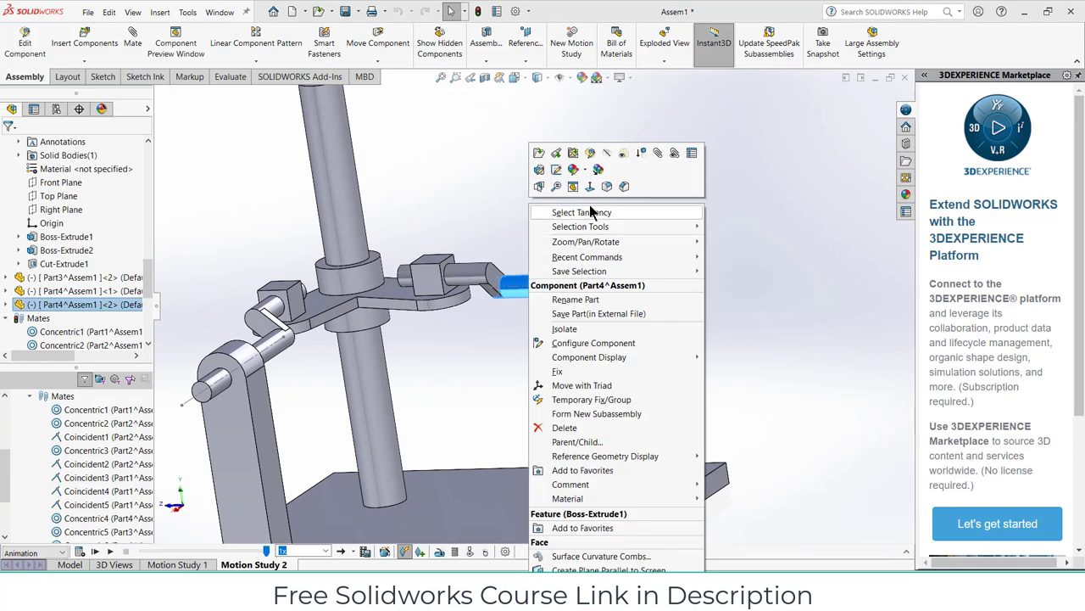
{"action": "left_click", "coordinate": [589, 176]}
{"action": "key", "text": "Escape"}
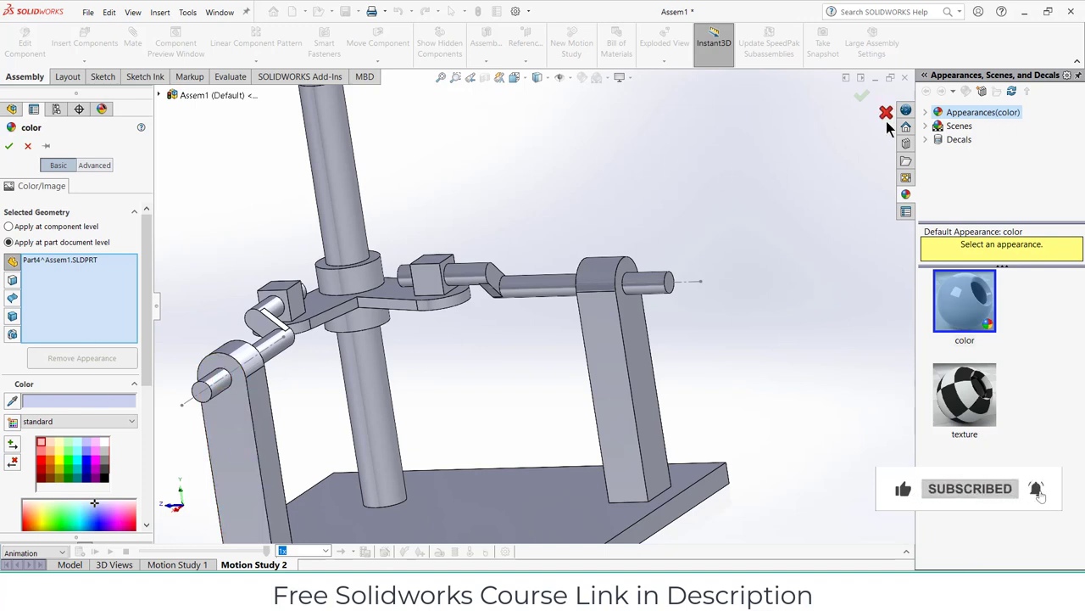
{"action": "left_click", "coordinate": [886, 115]}
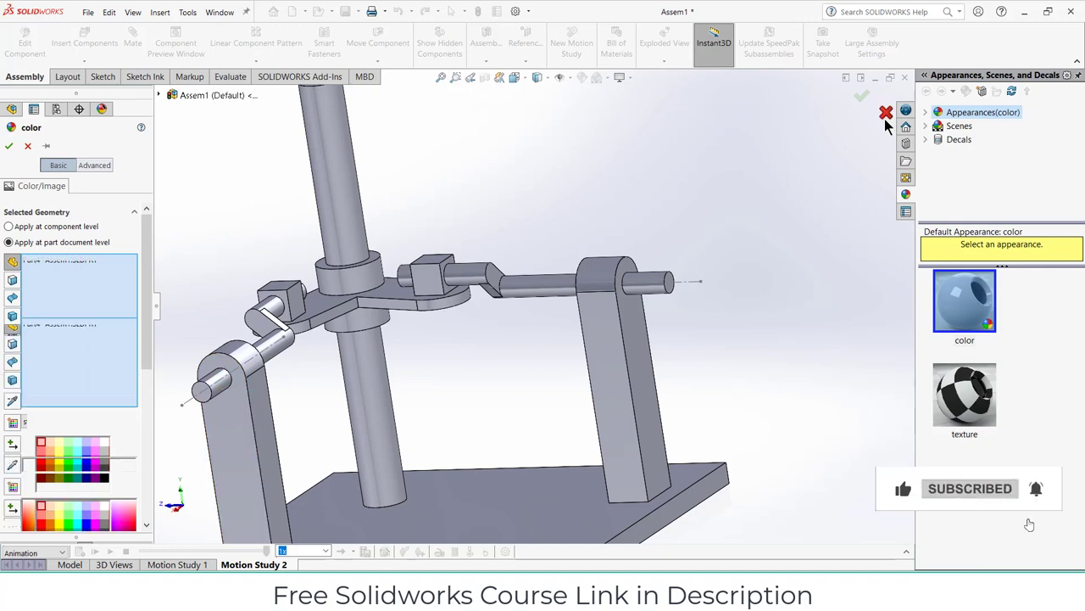
{"action": "left_click", "coordinate": [72, 562]}
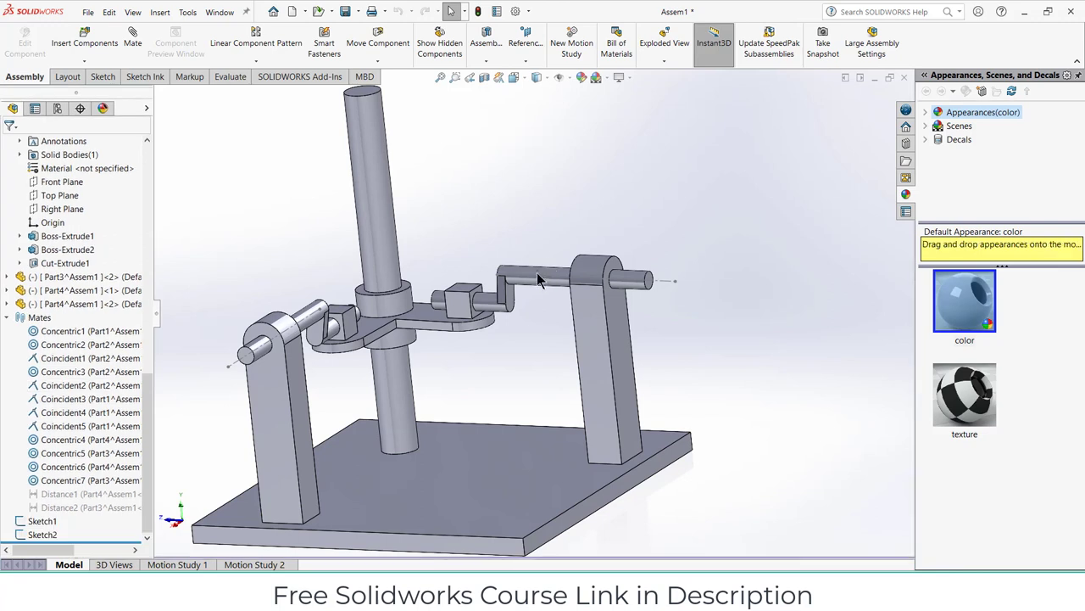
{"action": "right_click", "coordinate": [538, 274]}
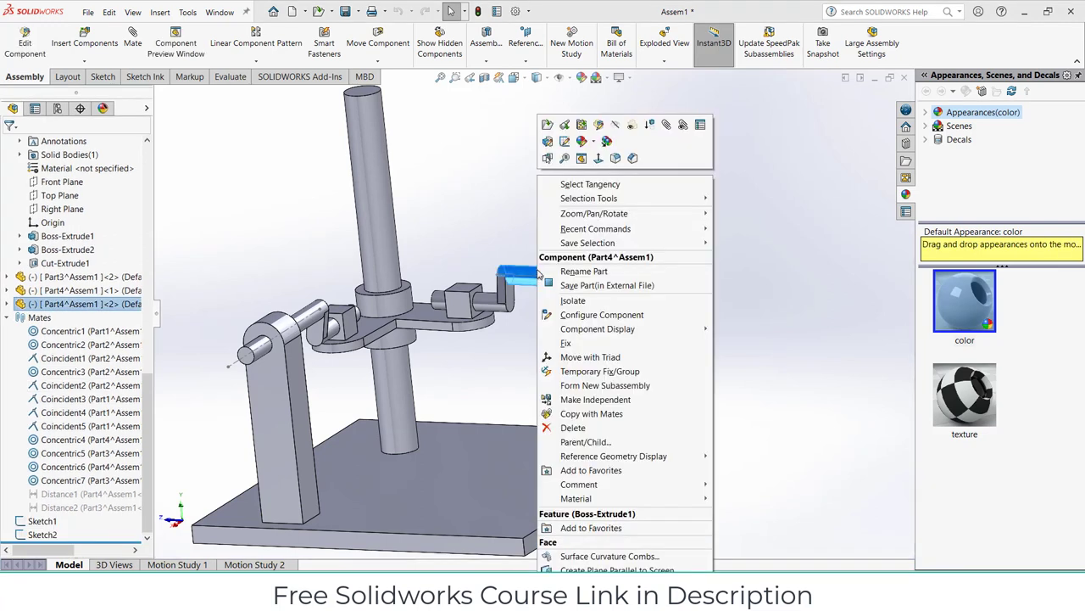
{"action": "left_click", "coordinate": [585, 146]}
{"action": "left_click", "coordinate": [599, 223]}
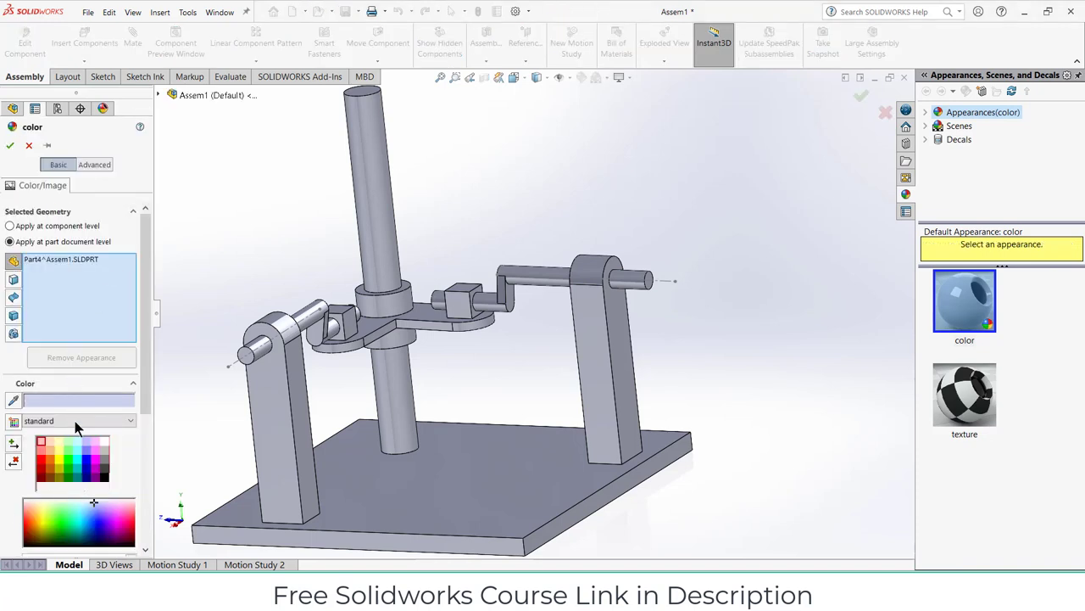
{"action": "left_click", "coordinate": [86, 460]}
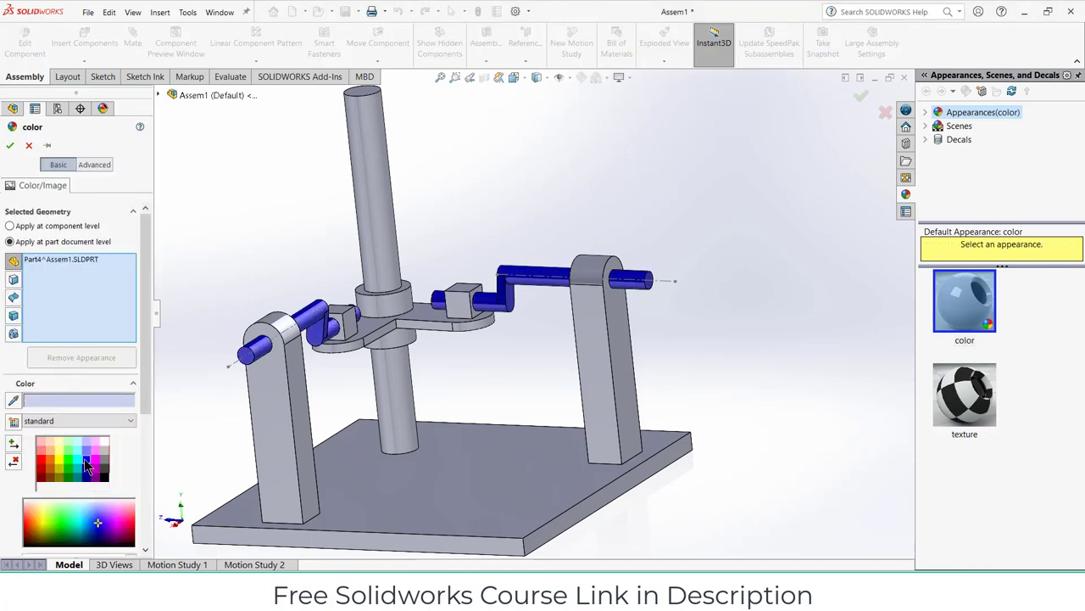
{"action": "left_click", "coordinate": [10, 148]}
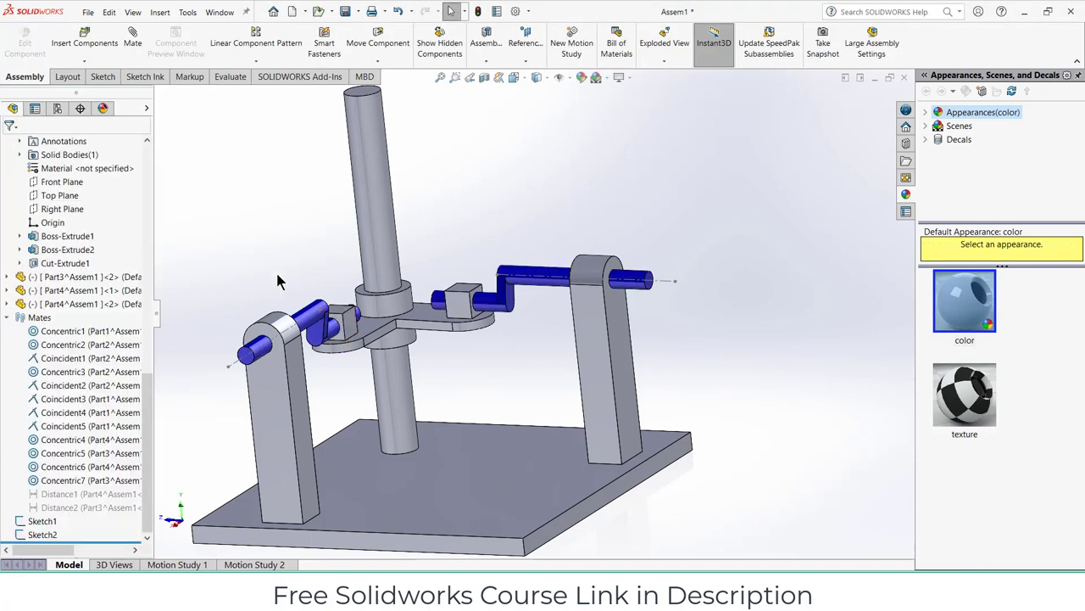
Step: Give the hub part a red appearance
{"action": "right_click", "coordinate": [376, 327]}
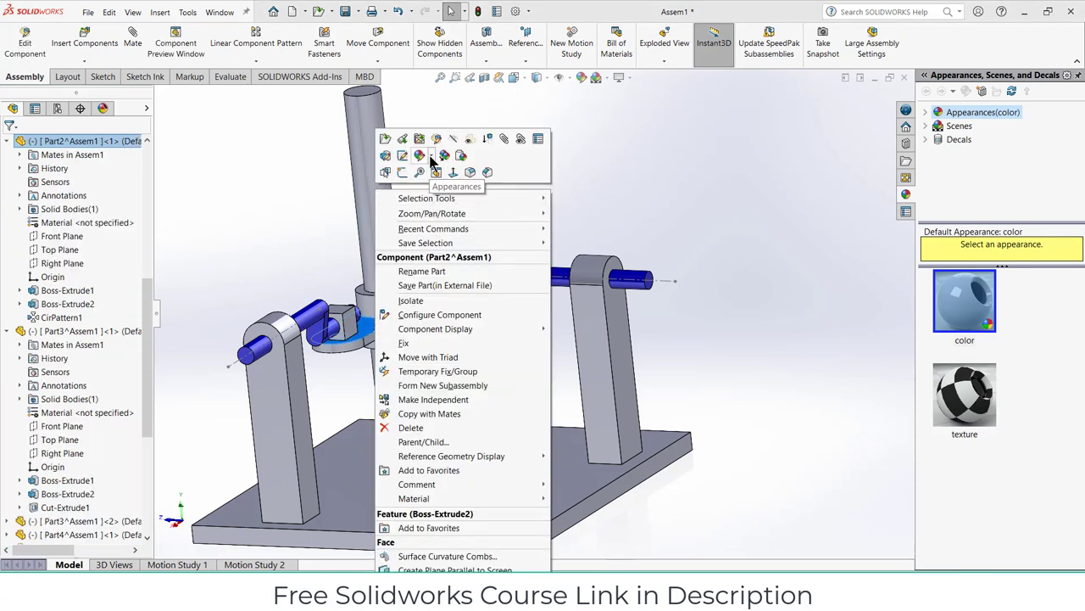
{"action": "left_click", "coordinate": [431, 160]}
{"action": "left_click", "coordinate": [441, 229]}
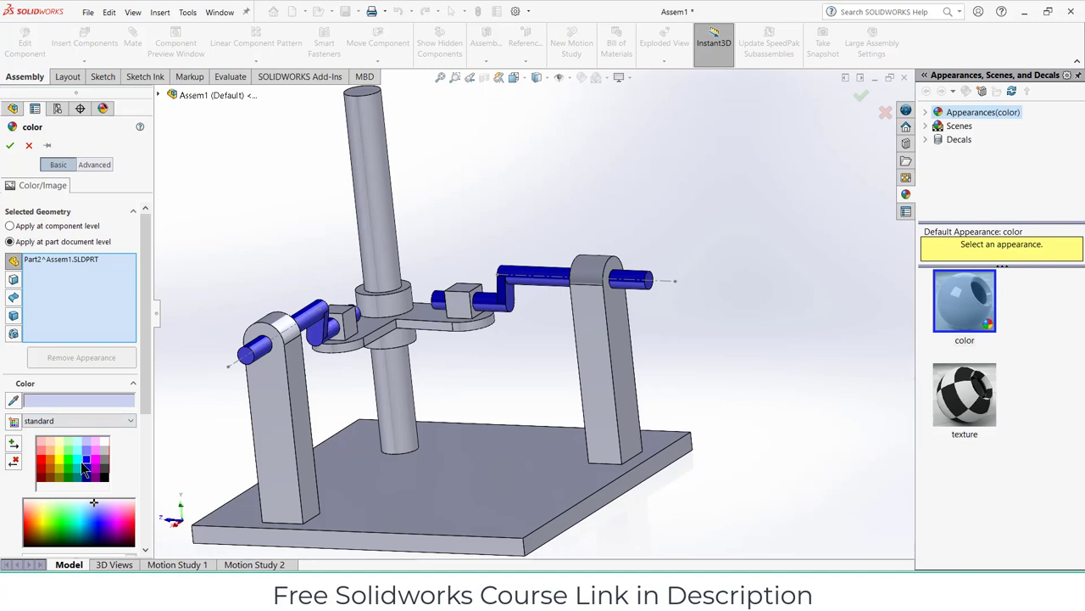
{"action": "left_click", "coordinate": [42, 466]}
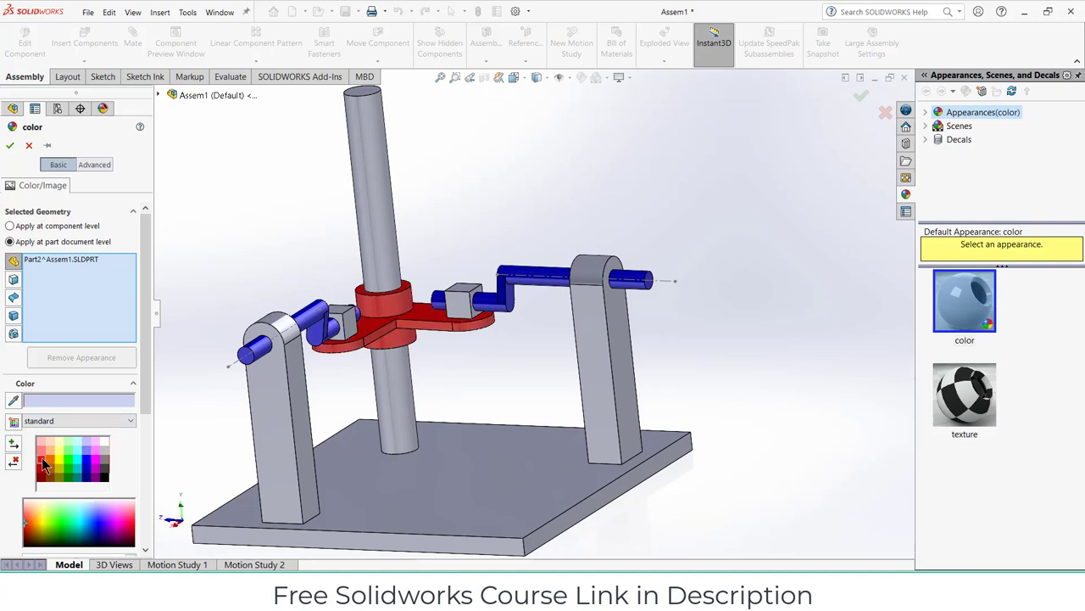
{"action": "left_click", "coordinate": [9, 145]}
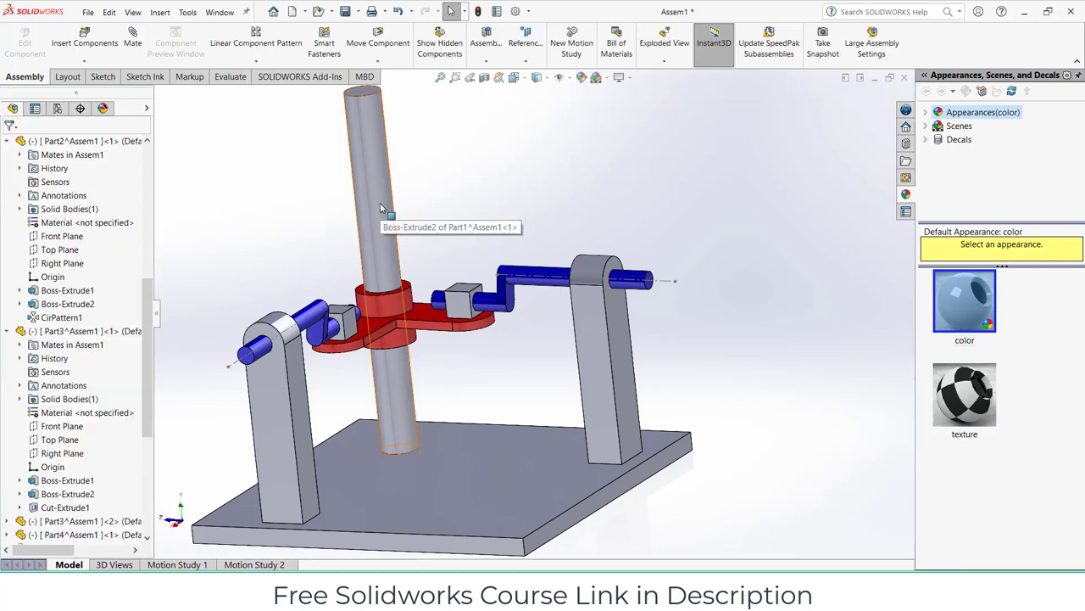
Step: Give the block parts a yellow appearance and dismiss the column's shortcut menu
{"action": "right_click", "coordinate": [458, 302]}
{"action": "left_click", "coordinate": [513, 158]}
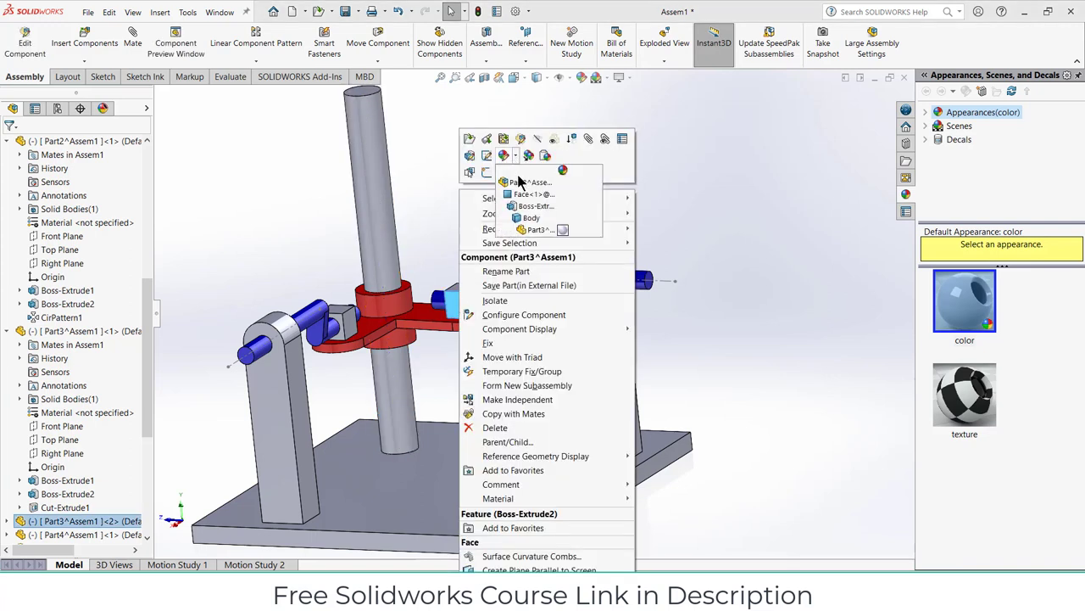
{"action": "left_click", "coordinate": [534, 236]}
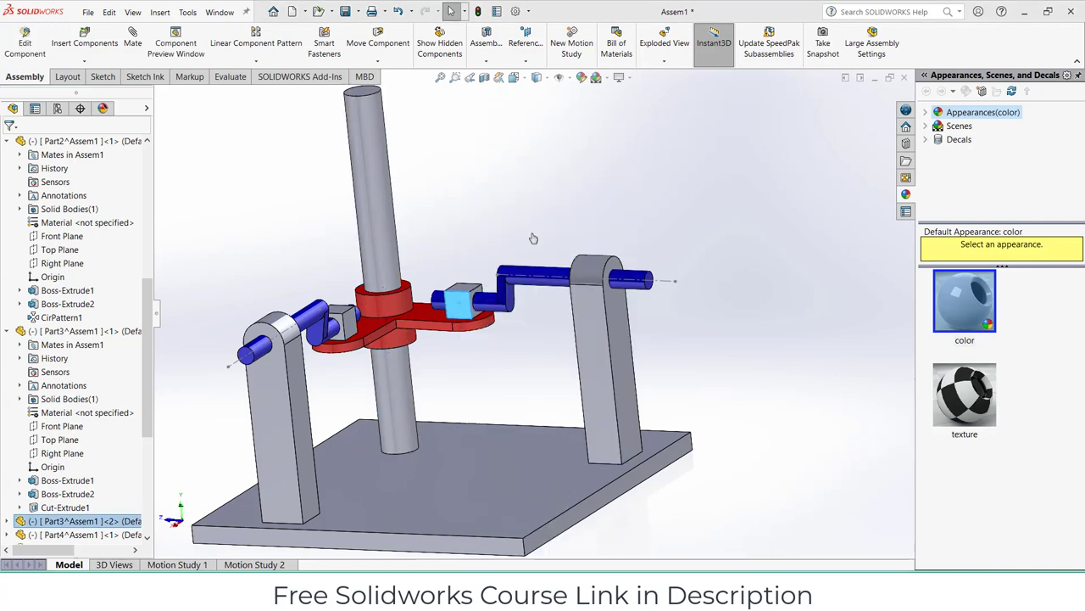
{"action": "left_click", "coordinate": [60, 458]}
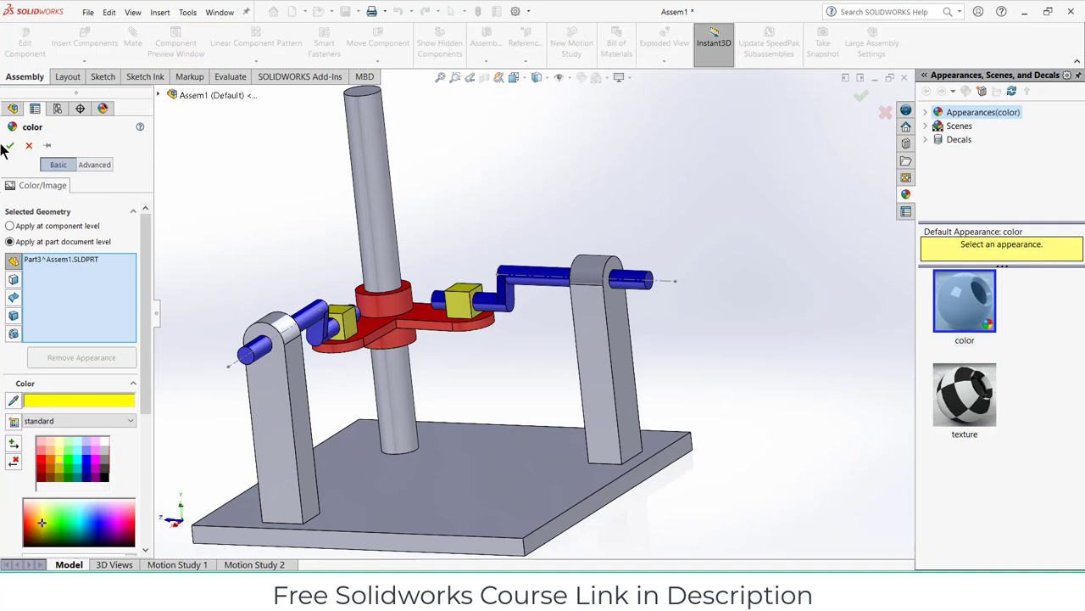
{"action": "left_click", "coordinate": [12, 144]}
{"action": "right_click", "coordinate": [370, 151]}
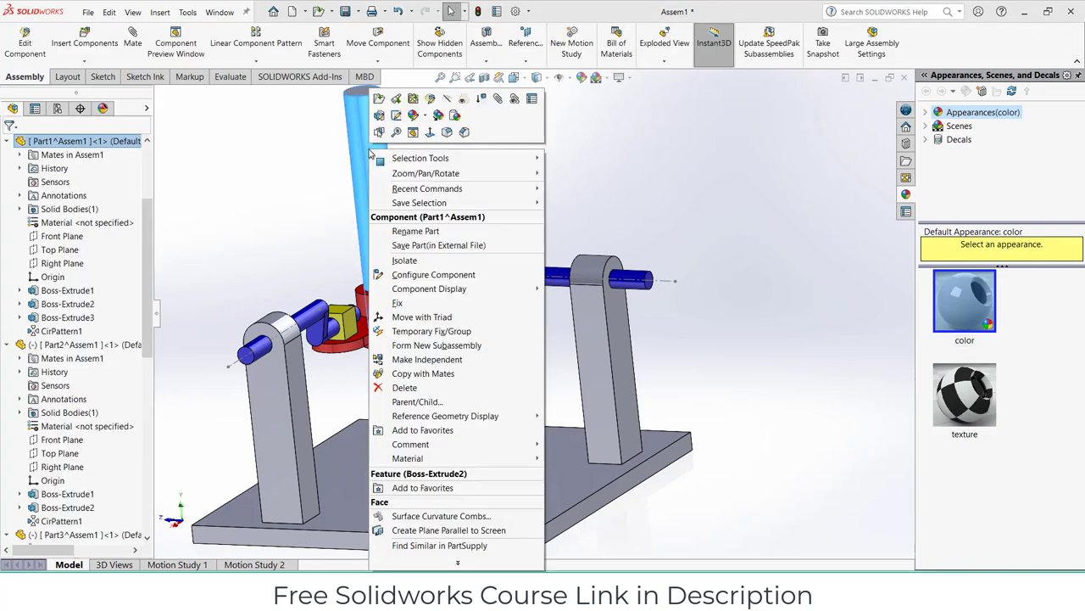
{"action": "left_click", "coordinate": [590, 129]}
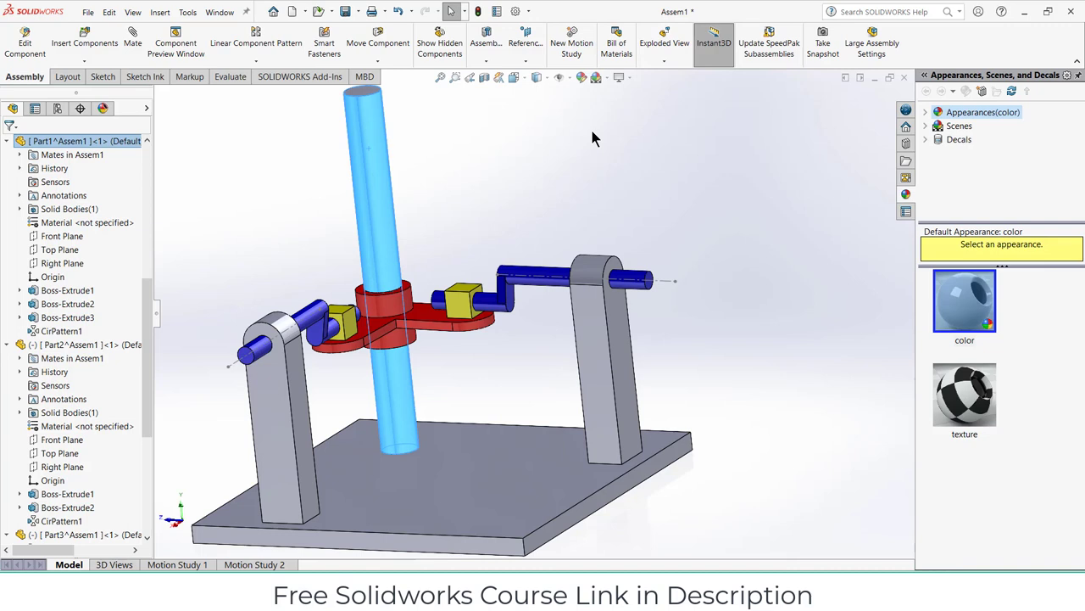
Step: Turn on RealView Graphics and reorient the model to an isometric view
{"action": "left_click", "coordinate": [134, 14]}
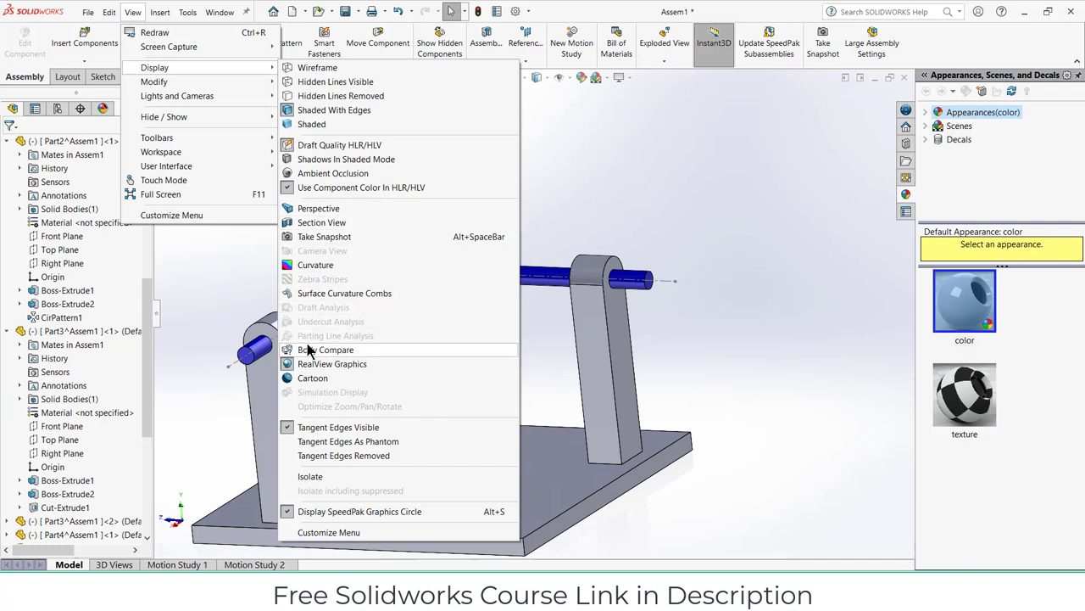
{"action": "mouse_move", "coordinate": [154, 68]}
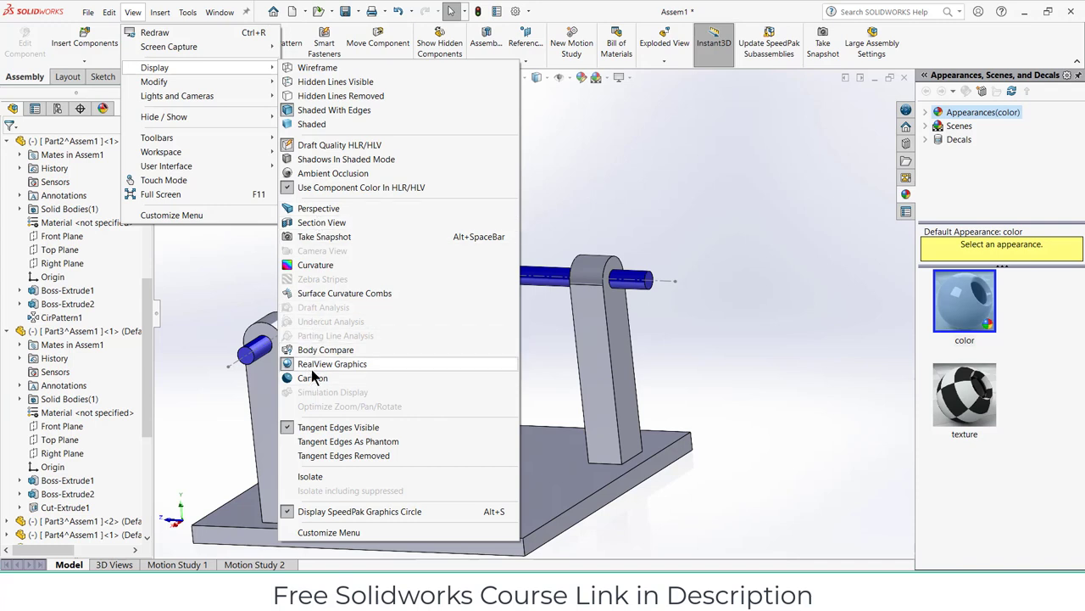
{"action": "left_click", "coordinate": [313, 378]}
{"action": "left_click", "coordinate": [133, 12]}
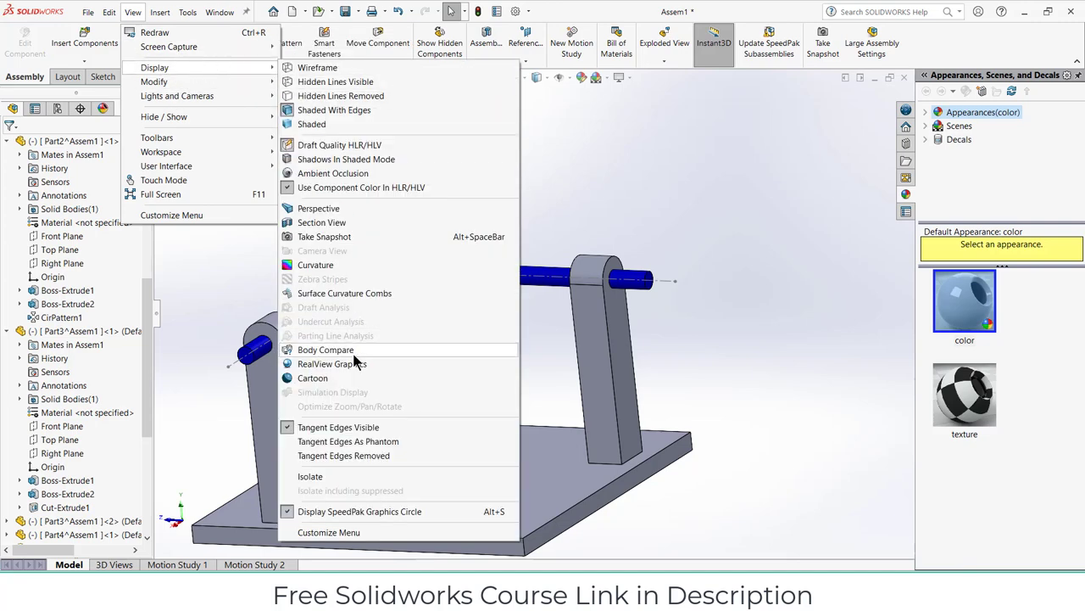
{"action": "left_click", "coordinate": [352, 372]}
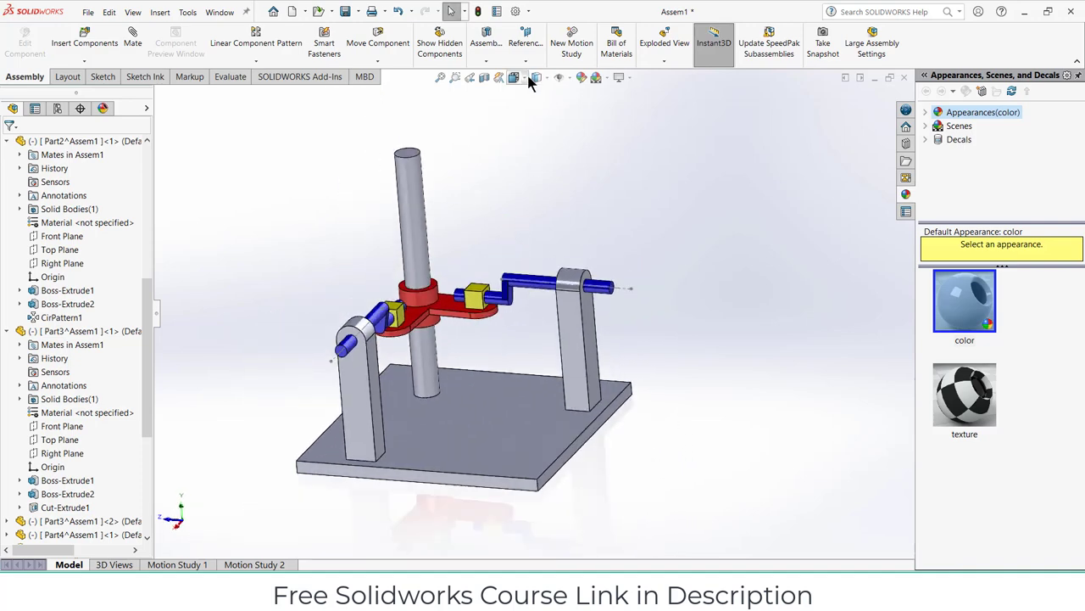
{"action": "left_click", "coordinate": [529, 78]}
{"action": "left_click", "coordinate": [458, 339]}
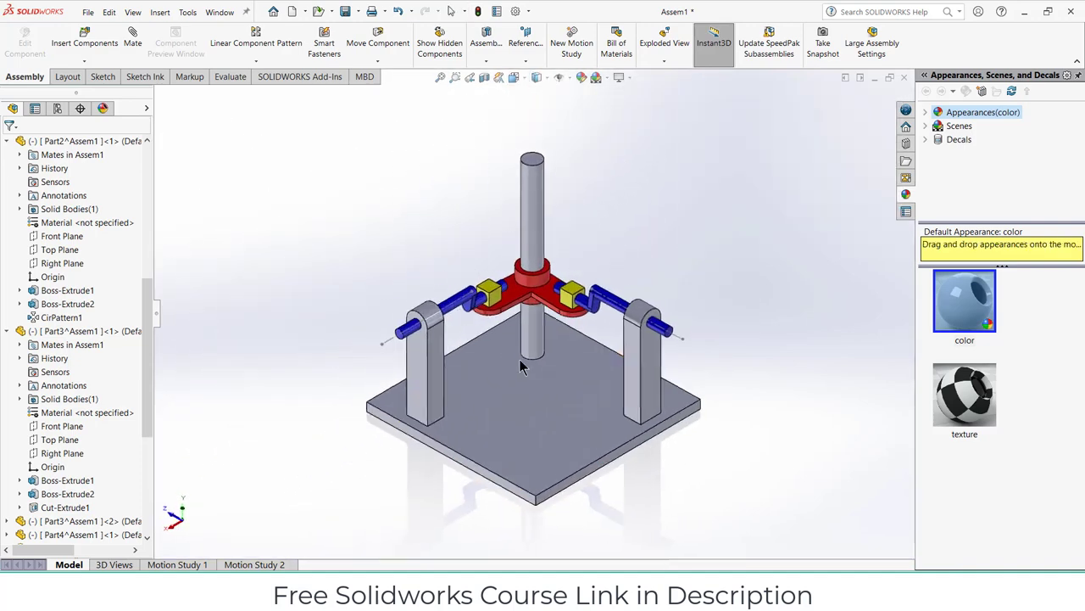
{"action": "scroll", "coordinate": [522, 366], "scroll_direction": "down", "scroll_amount": 2}
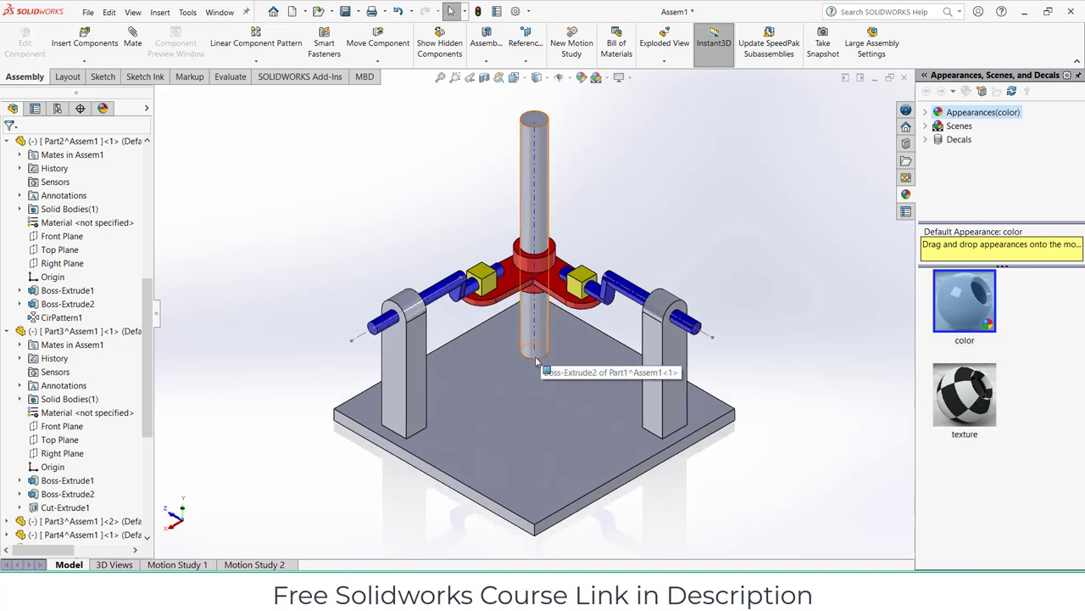
Step: Switch to Motion Study 2 in isometric view and collapse the timeline
{"action": "left_click", "coordinate": [282, 565]}
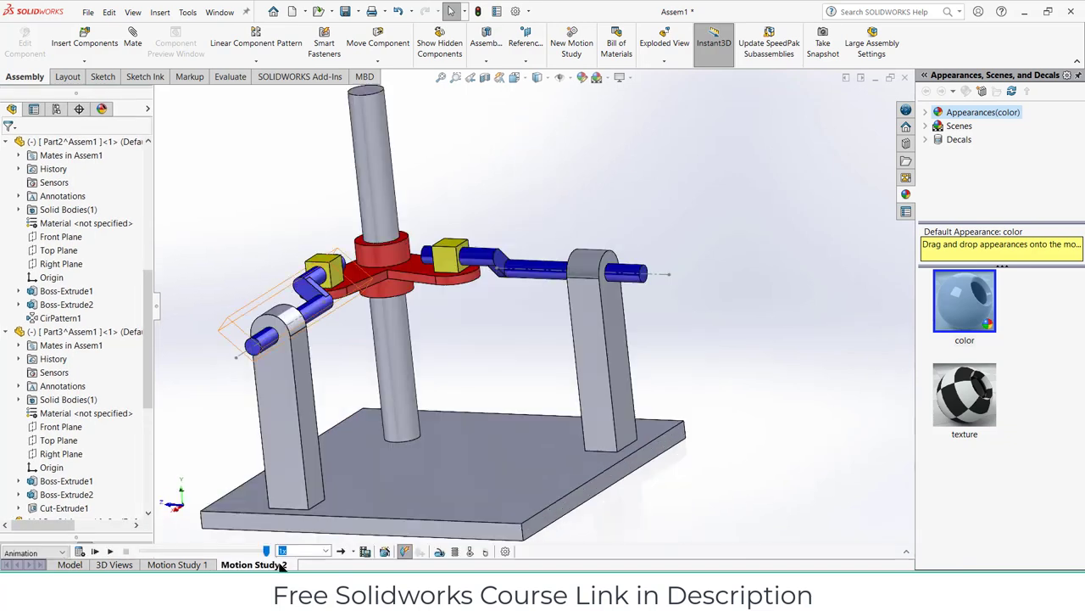
{"action": "left_click", "coordinate": [526, 81]}
{"action": "left_click", "coordinate": [456, 312]}
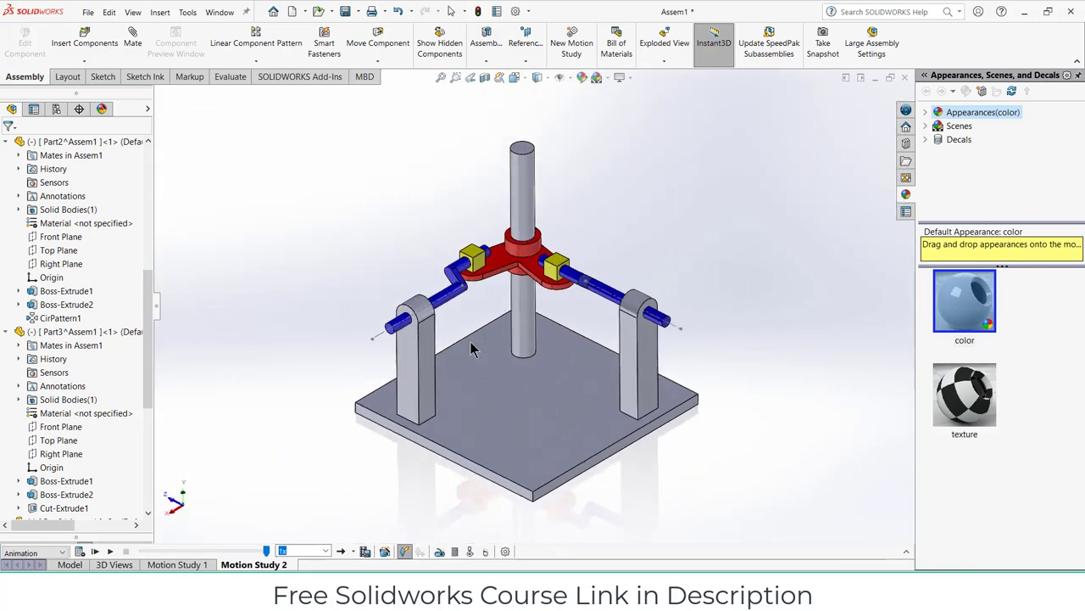
{"action": "left_click", "coordinate": [904, 555]}
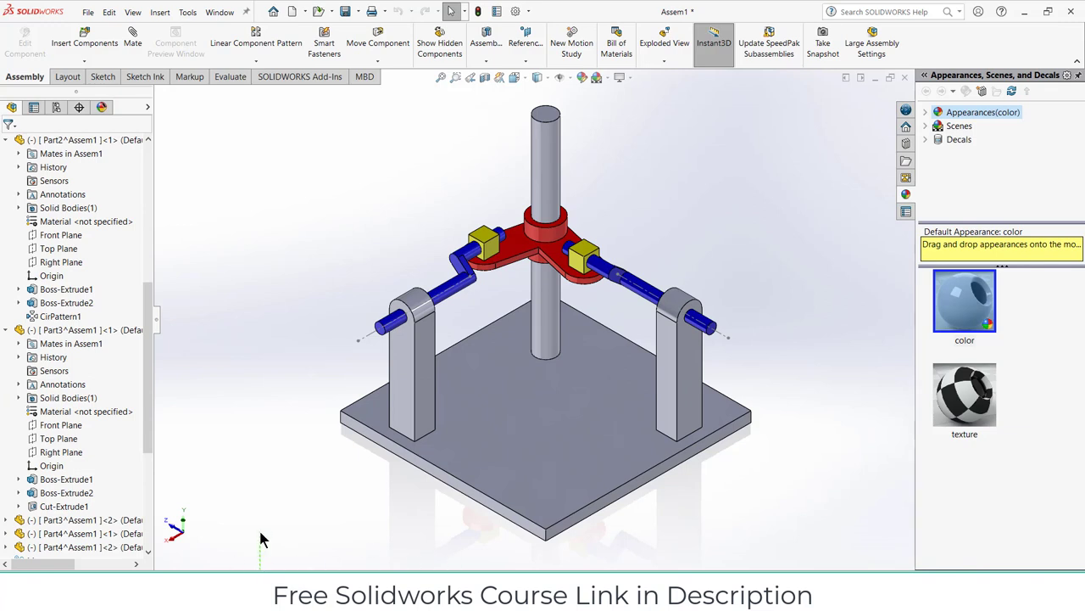
Step: Load the SOLIDWORKS Motion add-in, then calculate and play Motion Study 2 in an enlarged timeline
{"action": "left_click", "coordinate": [302, 77]}
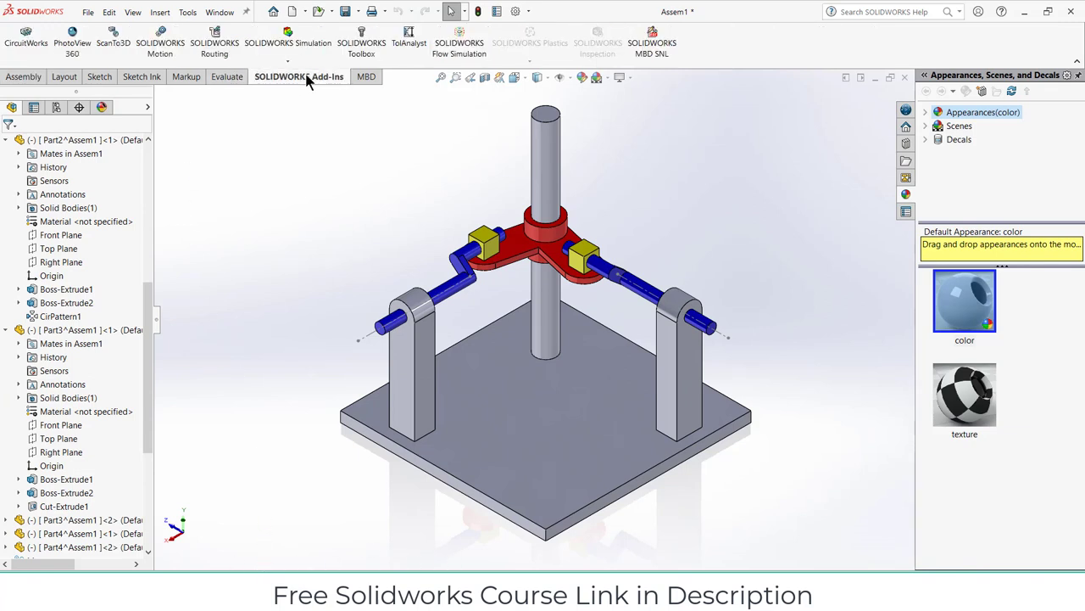
{"action": "left_click", "coordinate": [152, 43]}
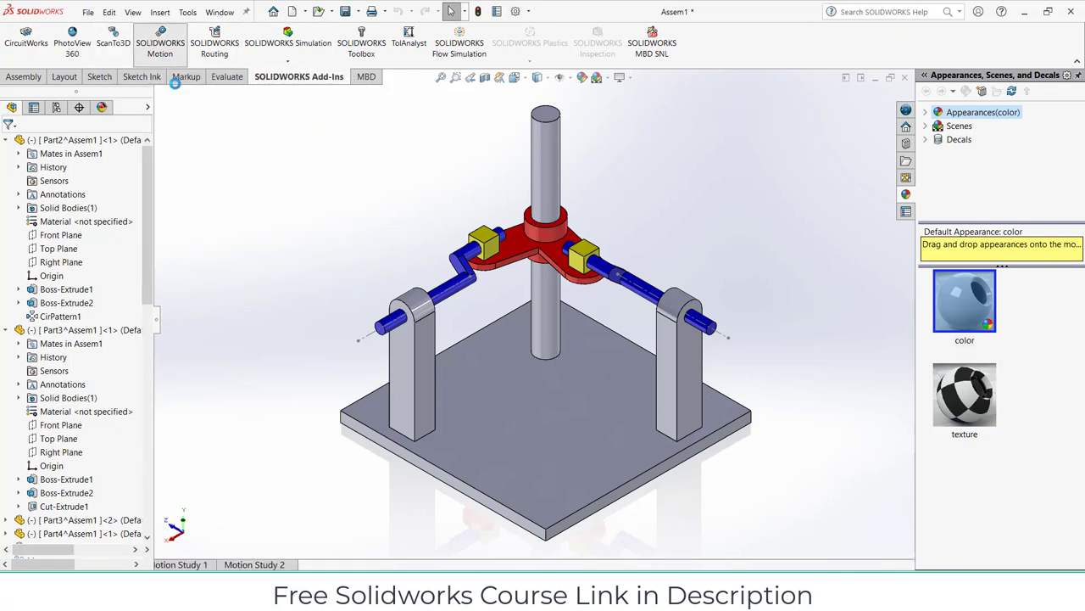
{"action": "left_click", "coordinate": [259, 564]}
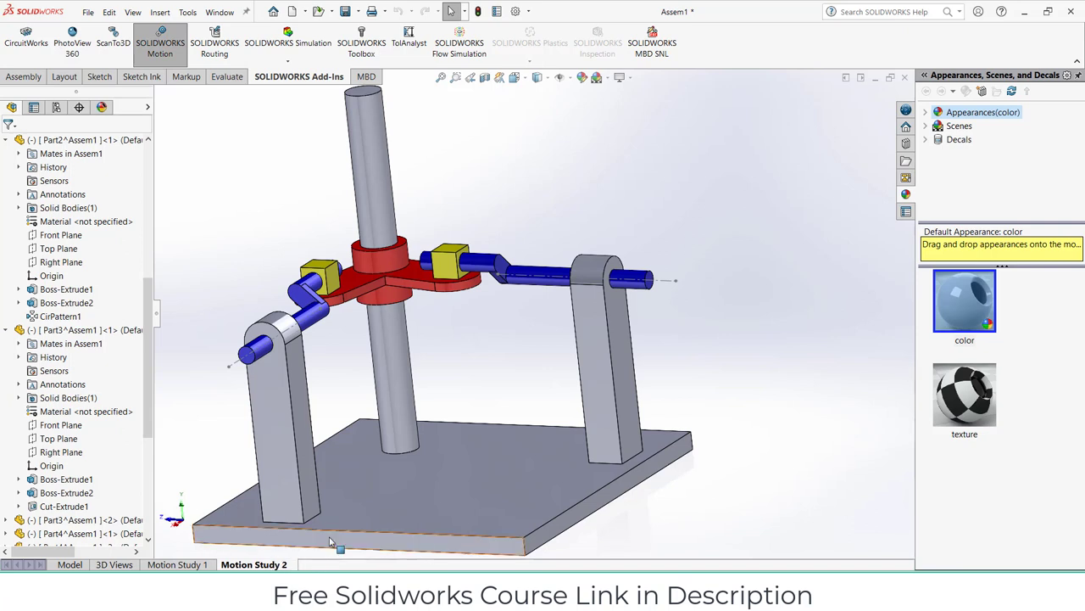
{"action": "left_click", "coordinate": [263, 558]}
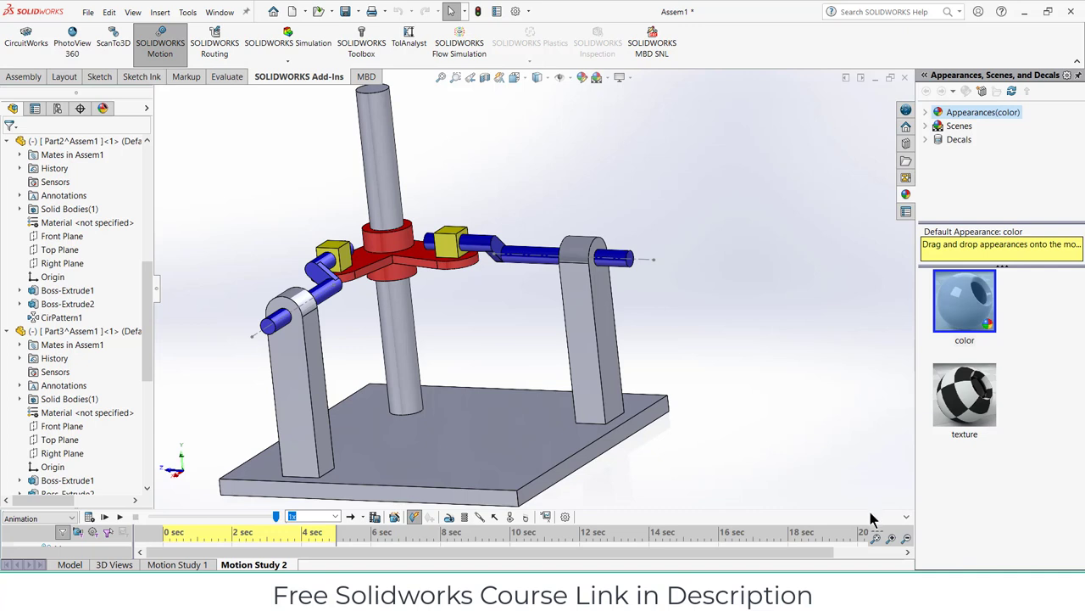
{"action": "left_click_drag", "start_coordinate": [874, 509], "coordinate": [874, 431]}
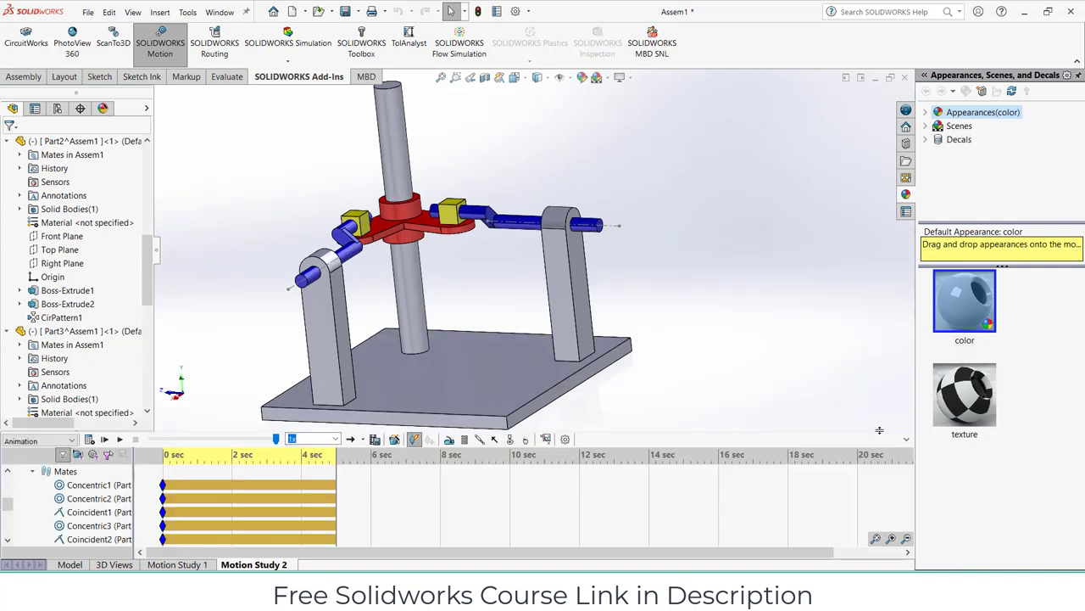
{"action": "scroll", "coordinate": [60, 502], "scroll_direction": "up", "scroll_amount": 3}
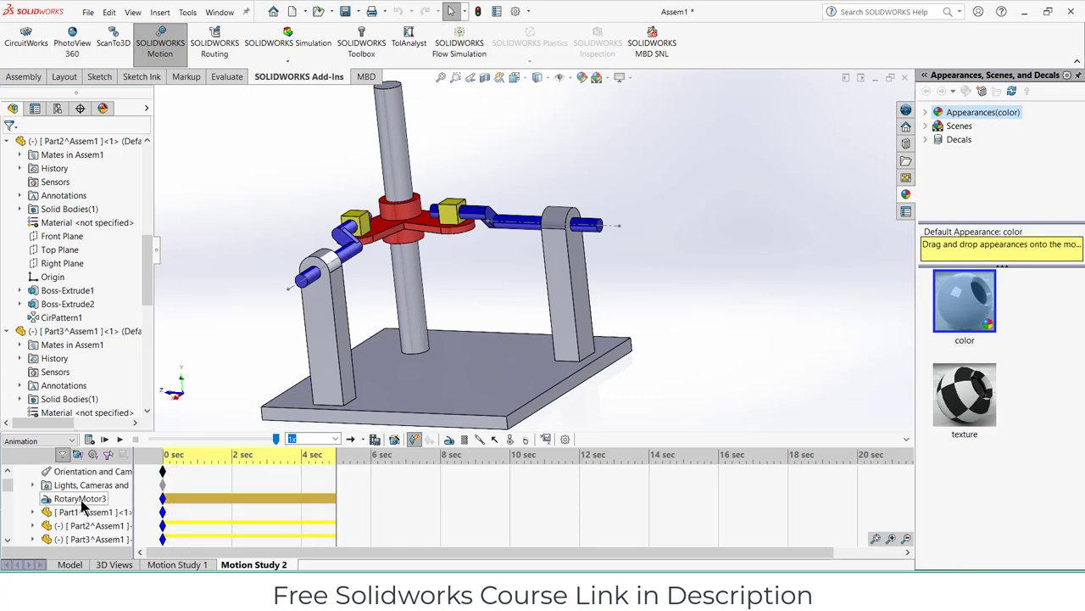
{"action": "left_click", "coordinate": [91, 439]}
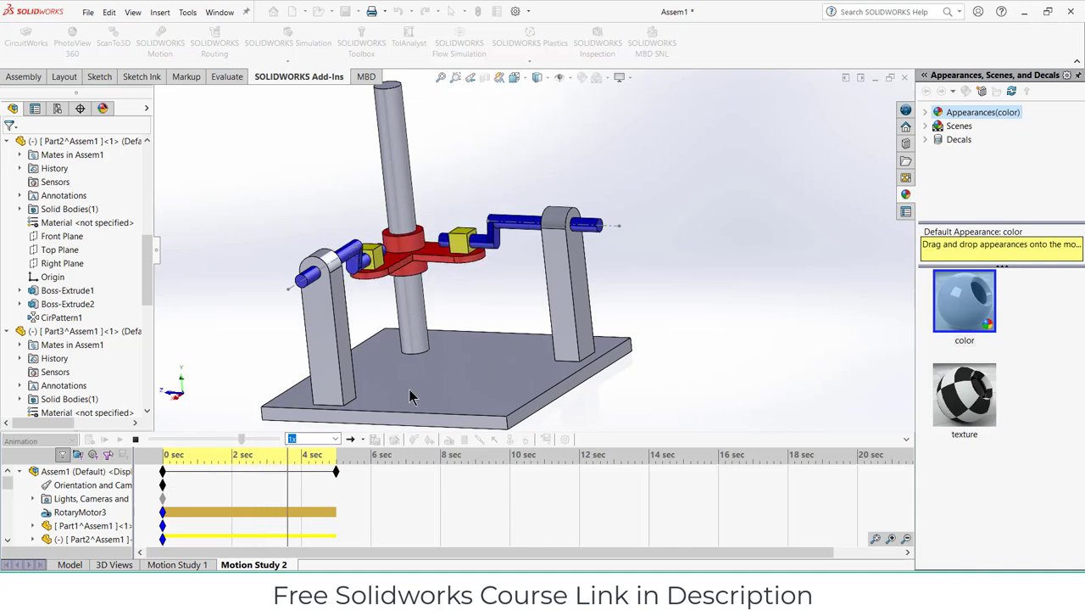
Step: Reorient the crank stand to isometric, shift it lower, and collapse the timeline for a larger view
{"action": "left_click", "coordinate": [525, 79]}
{"action": "left_click", "coordinate": [434, 254]}
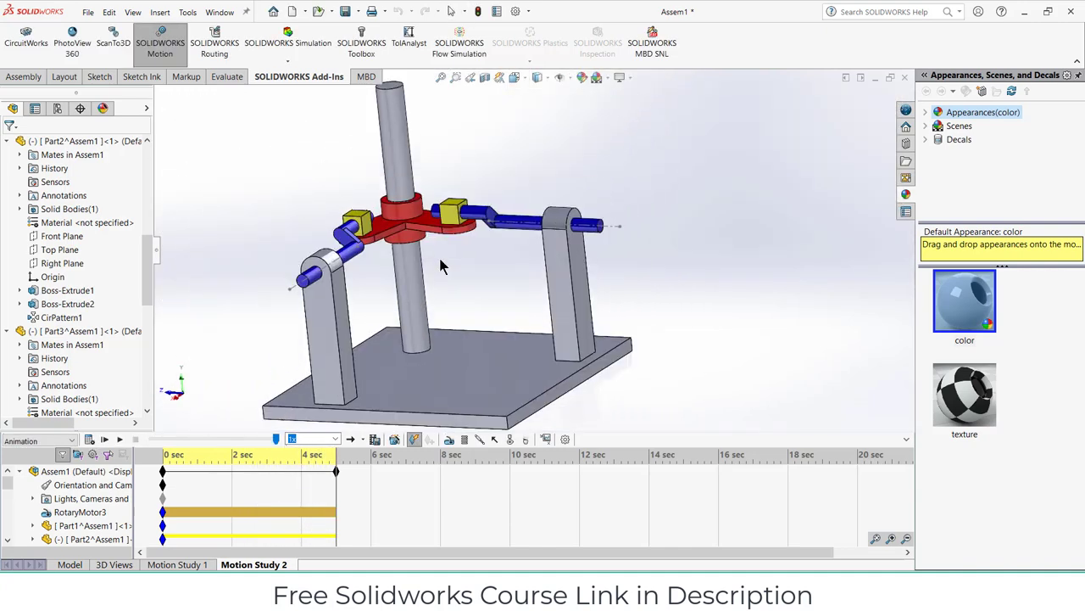
{"action": "scroll", "coordinate": [526, 313], "scroll_direction": "down", "scroll_amount": 2}
{"action": "scroll", "coordinate": [526, 313], "scroll_direction": "down", "scroll_amount": 3}
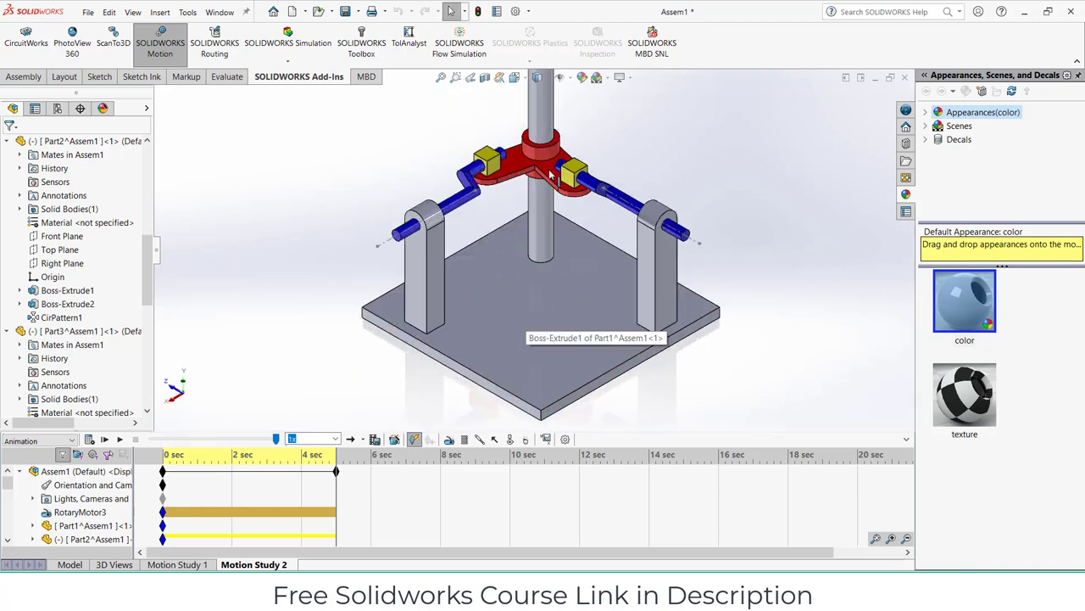
{"action": "scroll", "coordinate": [549, 174], "scroll_direction": "up", "scroll_amount": 1}
{"action": "scroll", "coordinate": [550, 174], "scroll_direction": "down", "scroll_amount": 1}
{"action": "middle_click_drag", "start_coordinate": [655, 324], "coordinate": [655, 377], "text": "ctrl"}
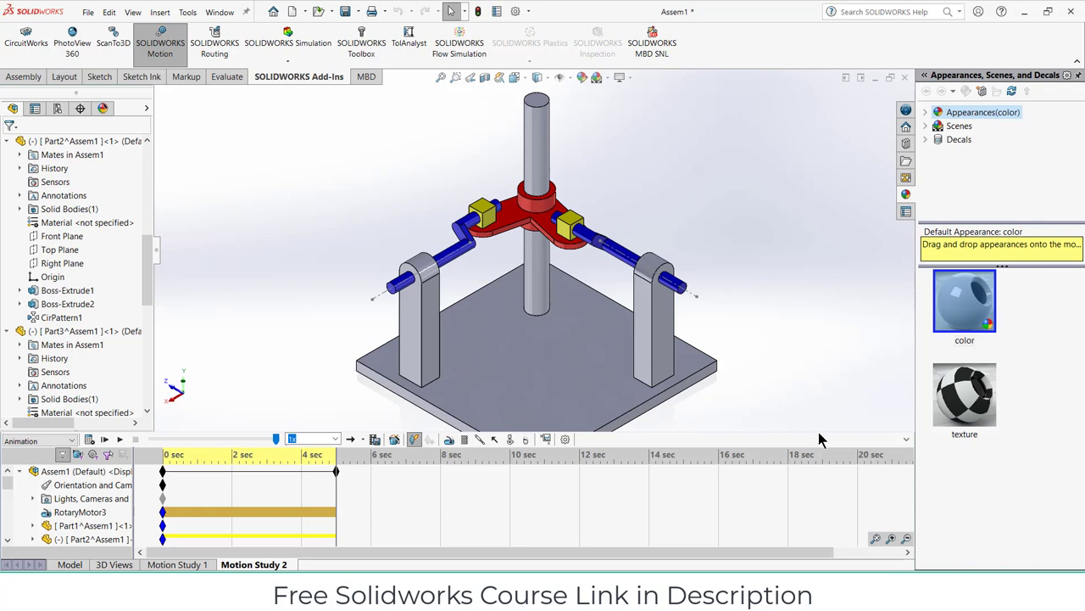
{"action": "left_click", "coordinate": [906, 441]}
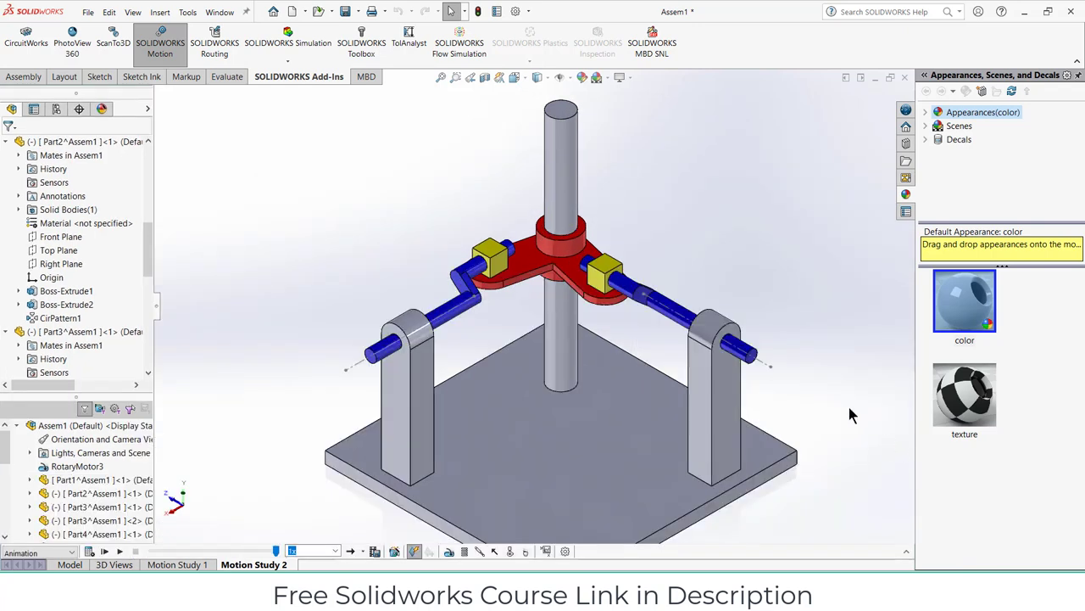
{"action": "scroll", "coordinate": [709, 419], "scroll_direction": "up", "scroll_amount": 2}
{"action": "scroll", "coordinate": [717, 458], "scroll_direction": "down", "scroll_amount": 1}
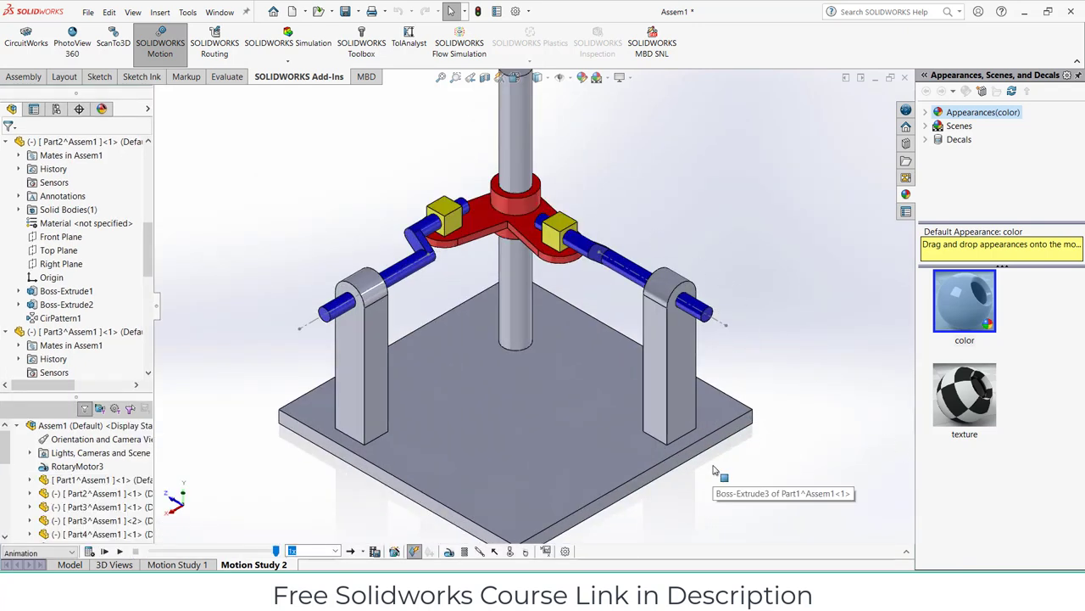
{"action": "scroll", "coordinate": [526, 186], "scroll_direction": "up", "scroll_amount": 1}
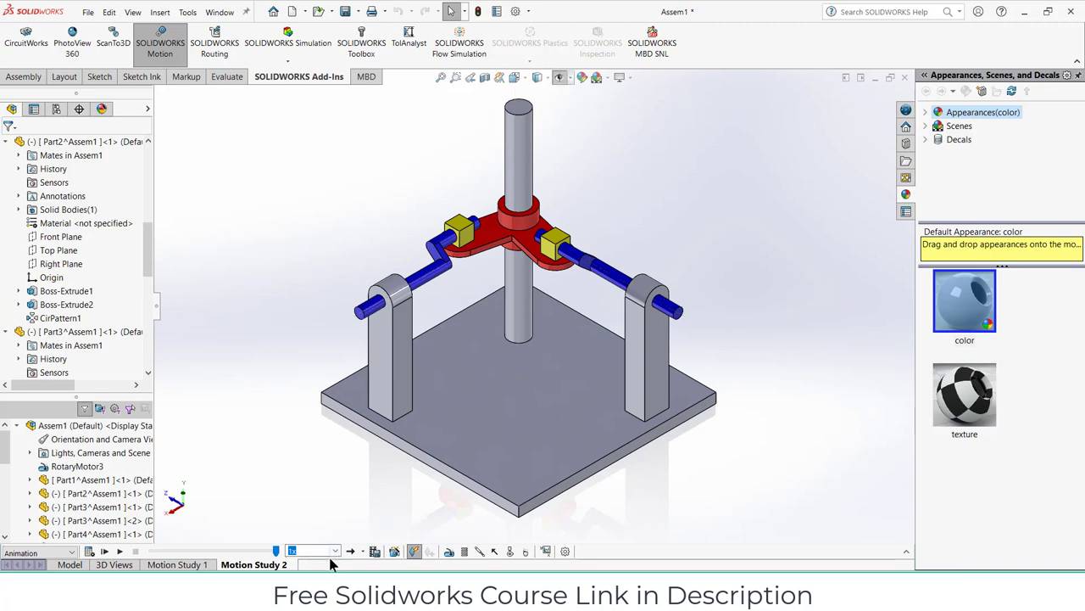
Step: Play the animation and disable view keys for Orientation and Camera Views
{"action": "left_click", "coordinate": [120, 552]}
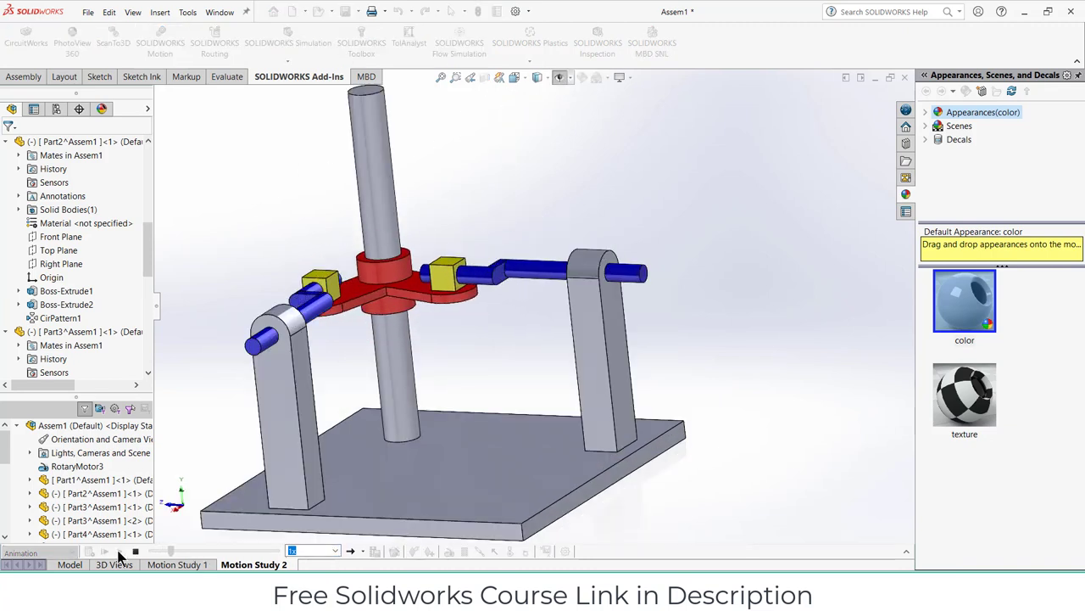
{"action": "left_click", "coordinate": [906, 552]}
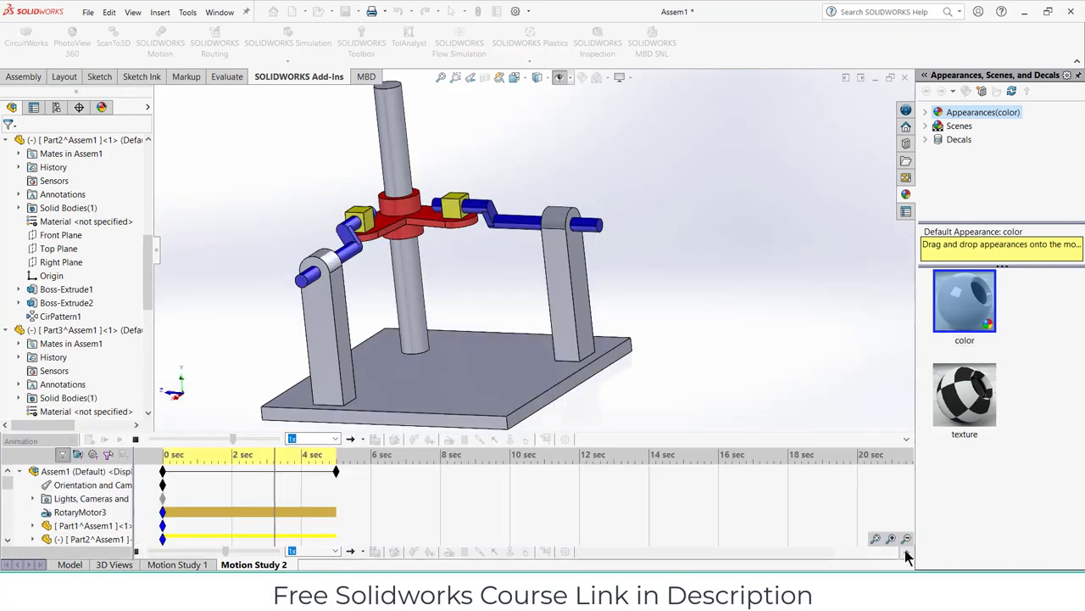
{"action": "right_click", "coordinate": [74, 498]}
{"action": "right_click", "coordinate": [75, 488]}
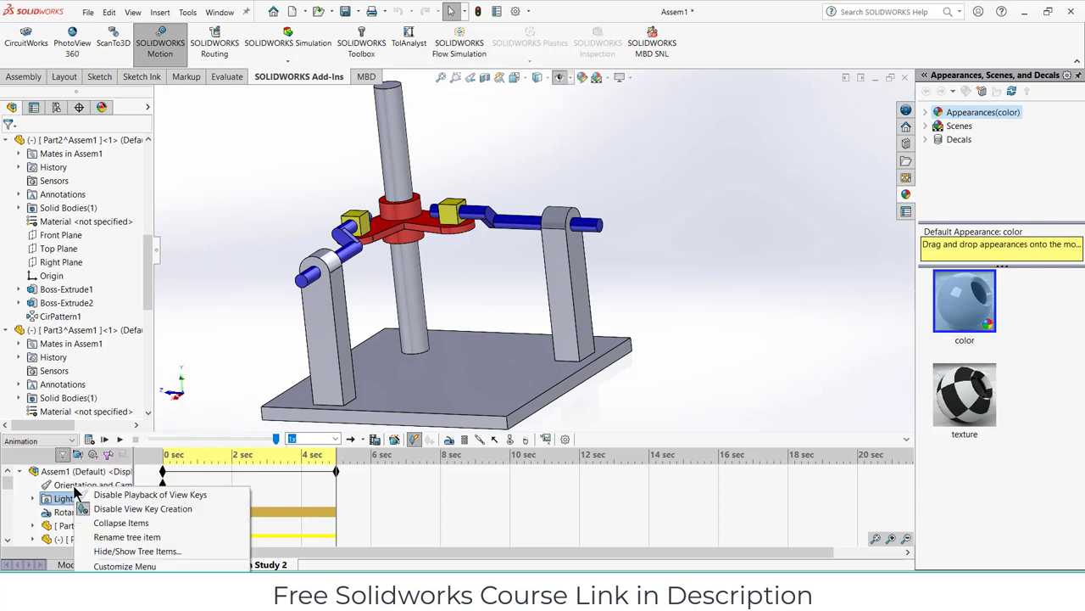
{"action": "right_click", "coordinate": [74, 499]}
{"action": "key", "text": "Escape"}
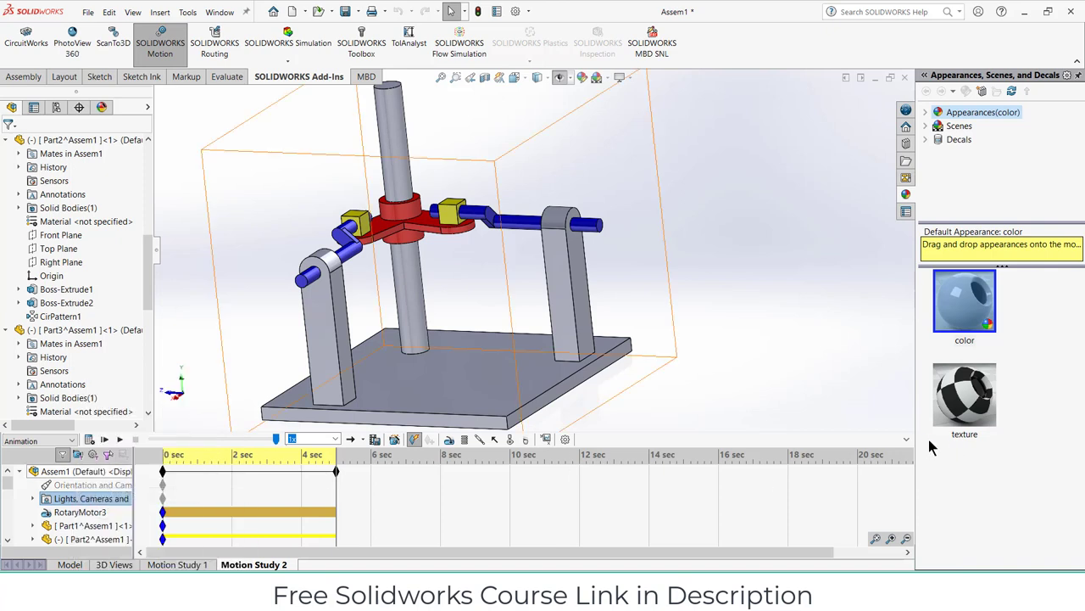
Step: Collapse the timeline, toggle the scene room display, and replay the Motion Study 2 animation
{"action": "left_click", "coordinate": [907, 440]}
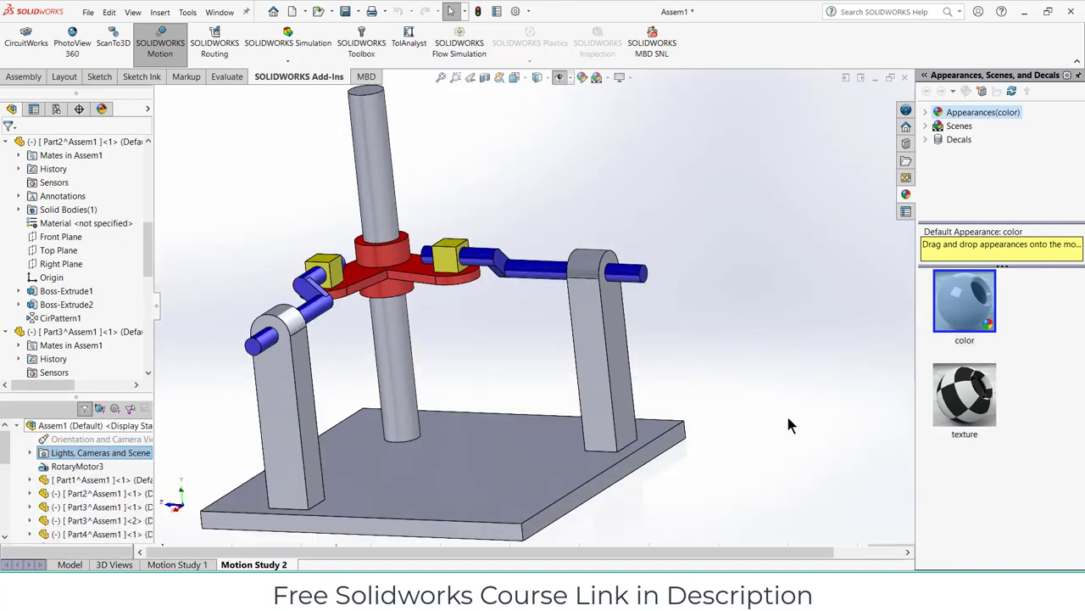
{"action": "left_click", "coordinate": [532, 78]}
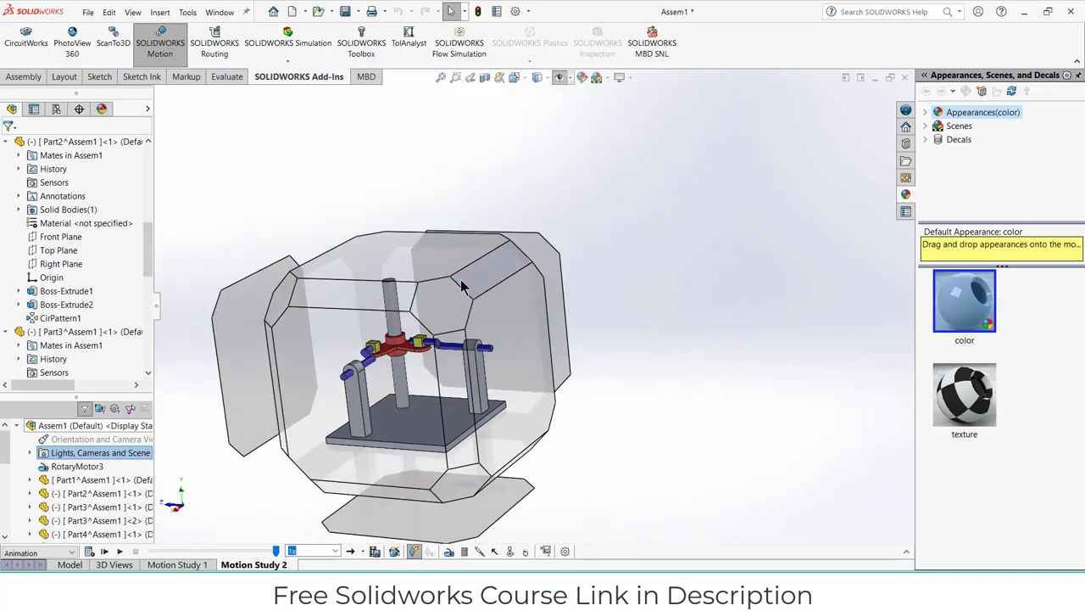
{"action": "left_click", "coordinate": [453, 288]}
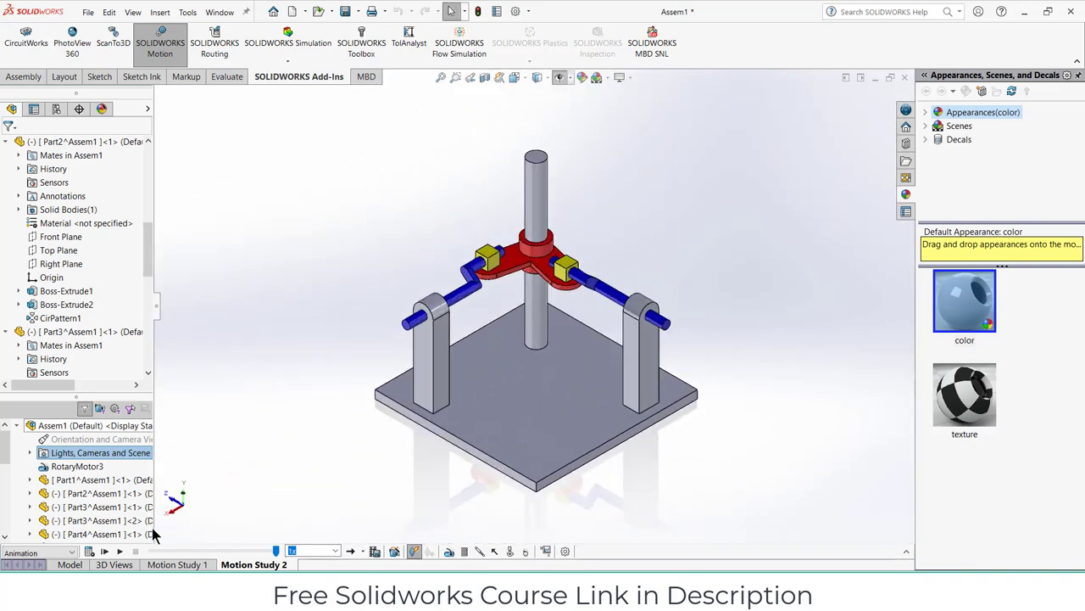
{"action": "left_click", "coordinate": [119, 551]}
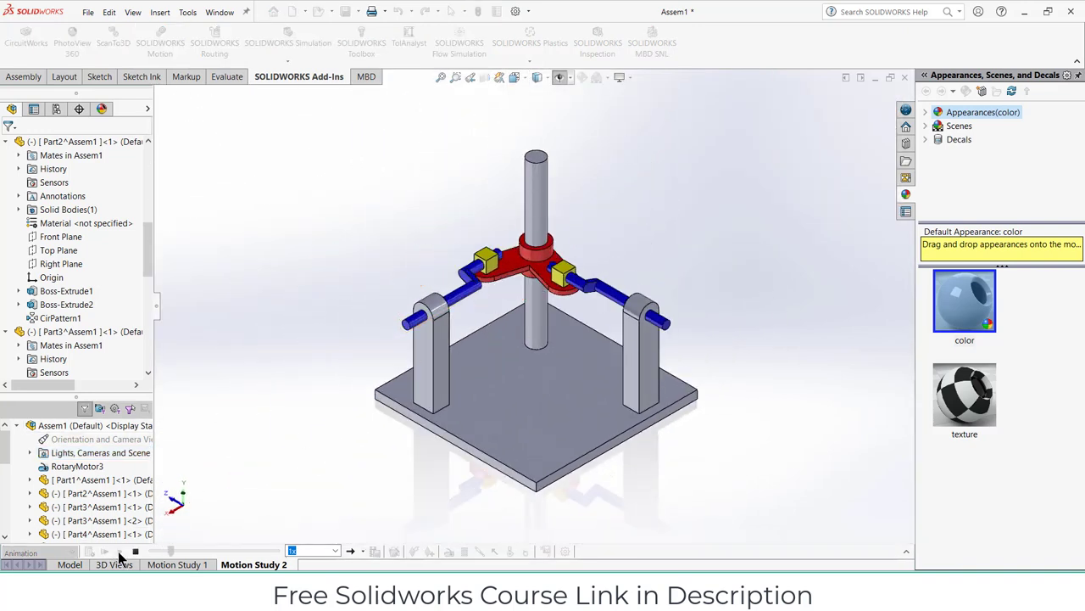